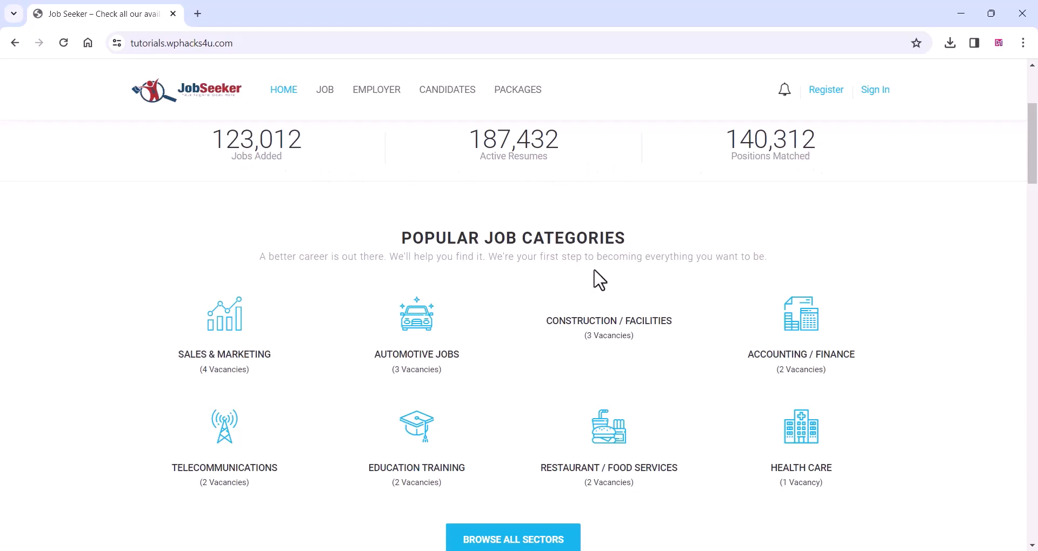
Step: Look through the home page's popular job categories, featured job listings and blog articles
scroll(411, 294, down, 2)
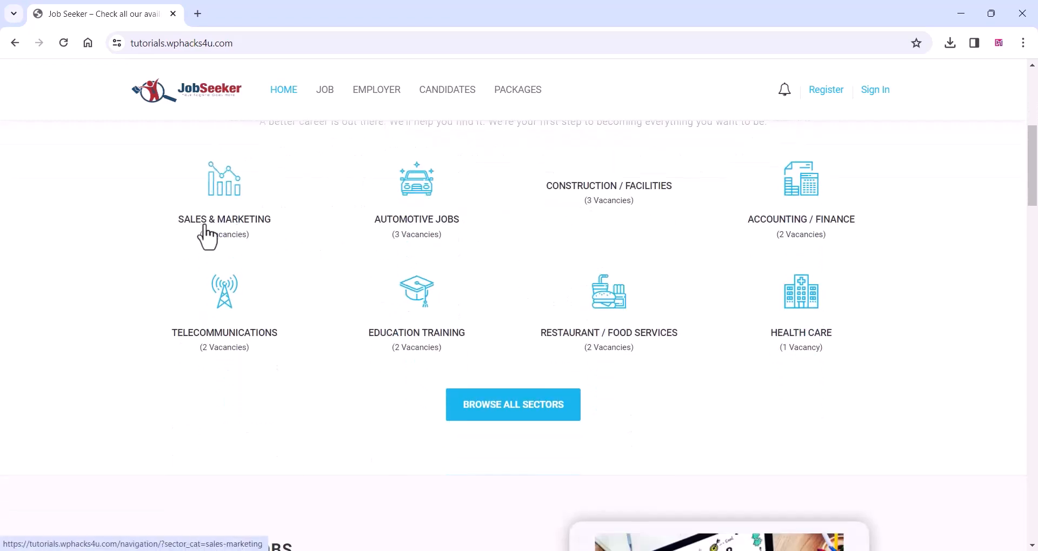
scroll(567, 324, up, 2)
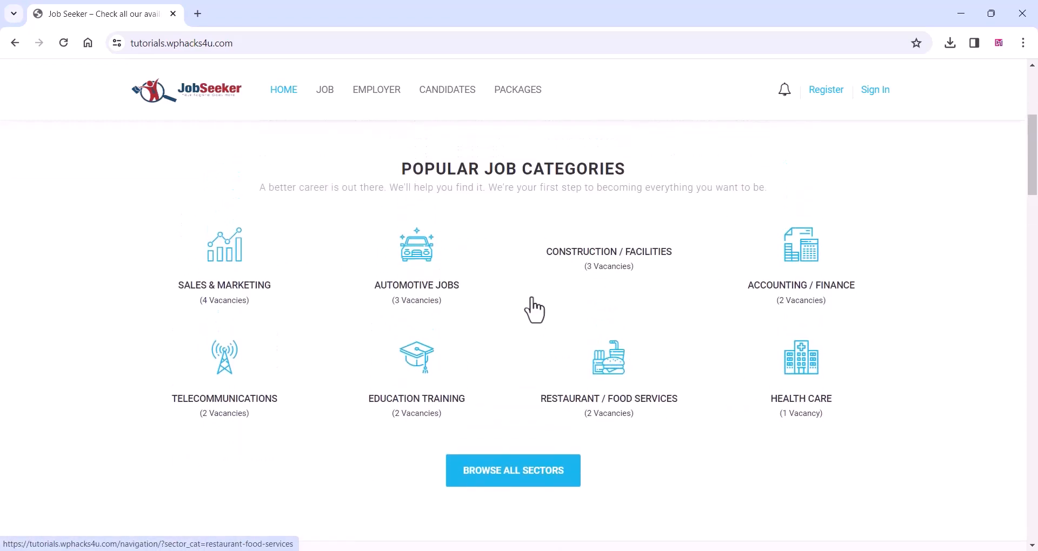
scroll(488, 292, down, 10)
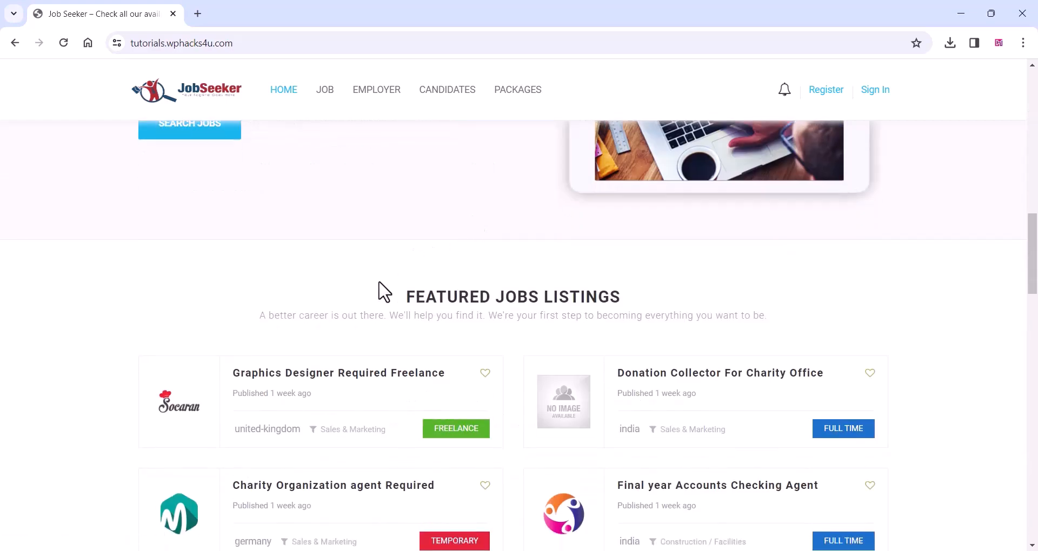
scroll(386, 291, down, 5)
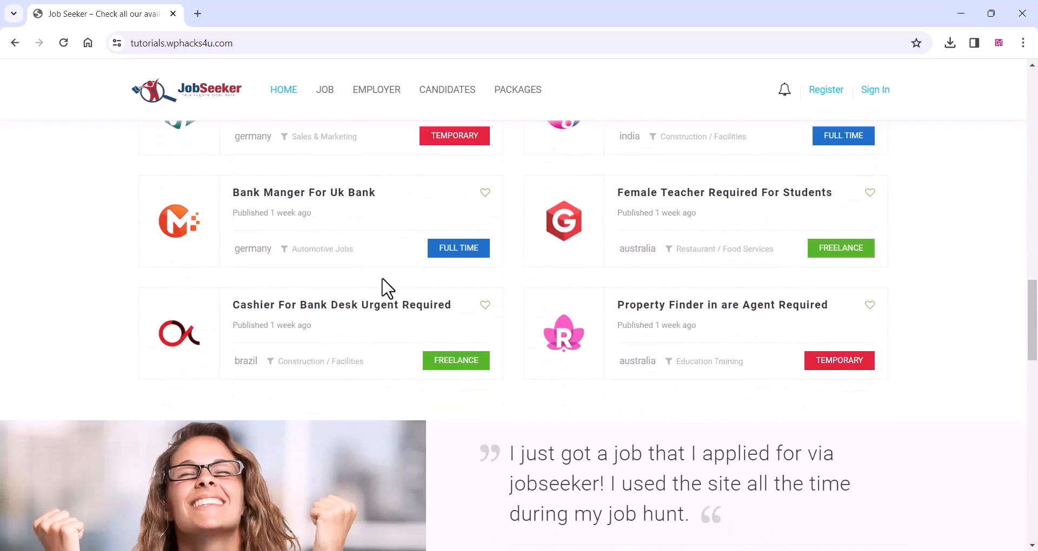
scroll(387, 288, down, 8)
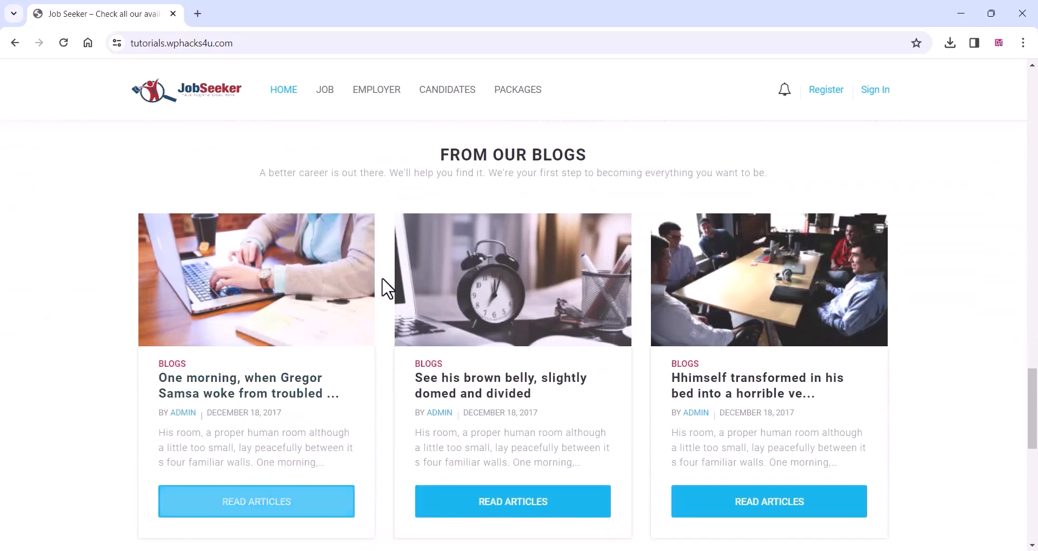
scroll(387, 288, down, 5)
scroll(387, 288, down, 4)
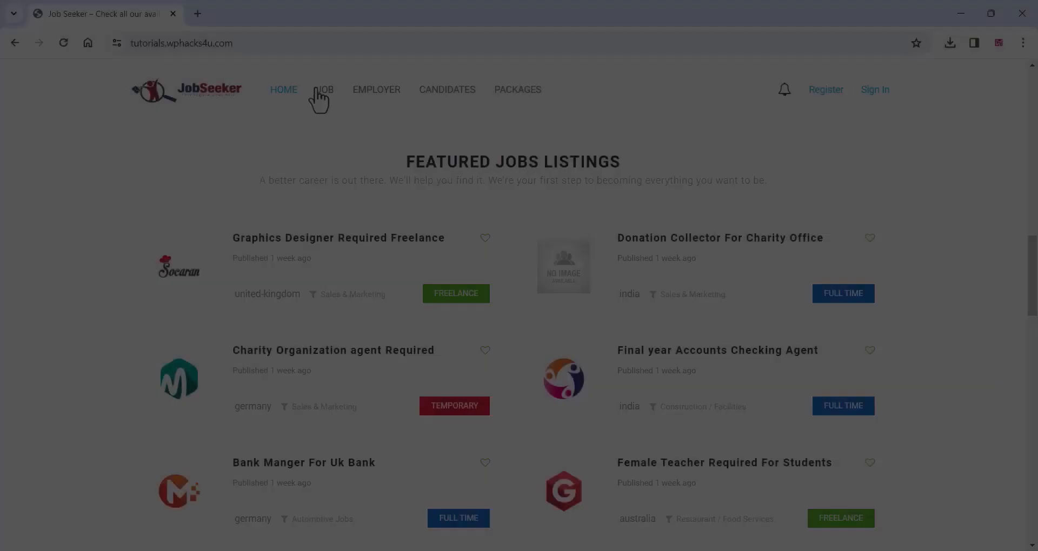
Step: Open the job listing page and look through its listings down to the footer
click(323, 90)
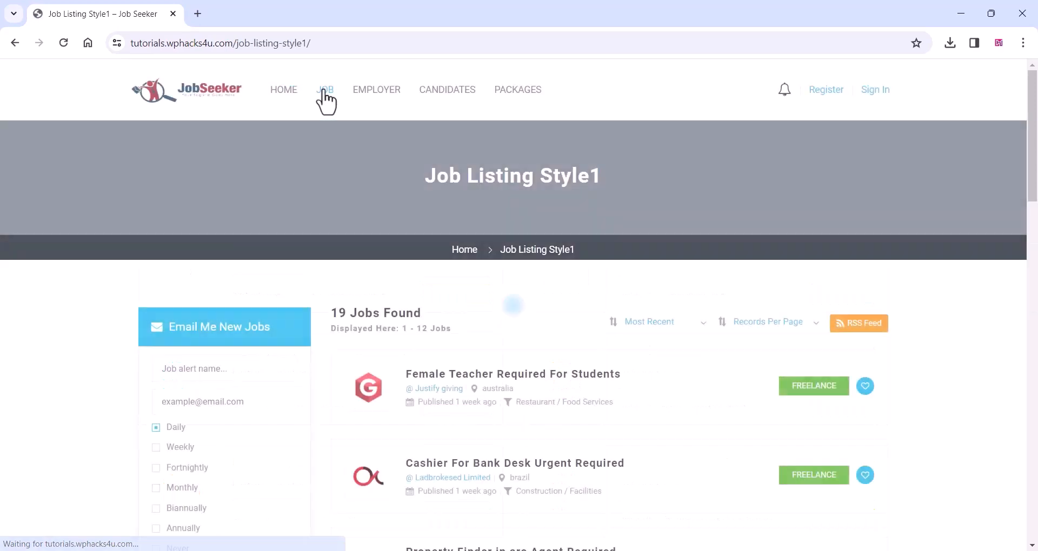
scroll(557, 378, down, 3)
scroll(560, 381, down, 8)
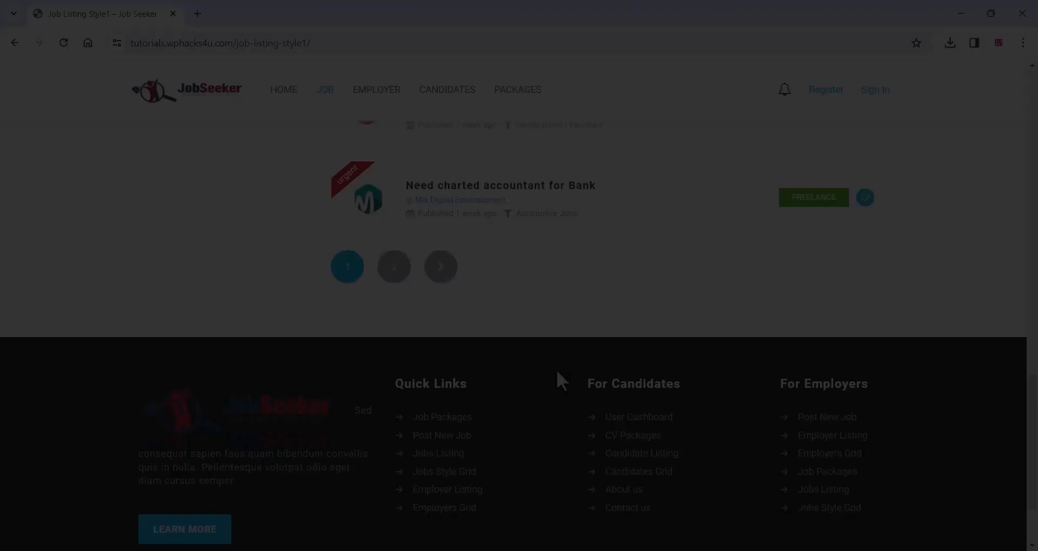
scroll(556, 378, up, 10)
scroll(559, 383, up, 8)
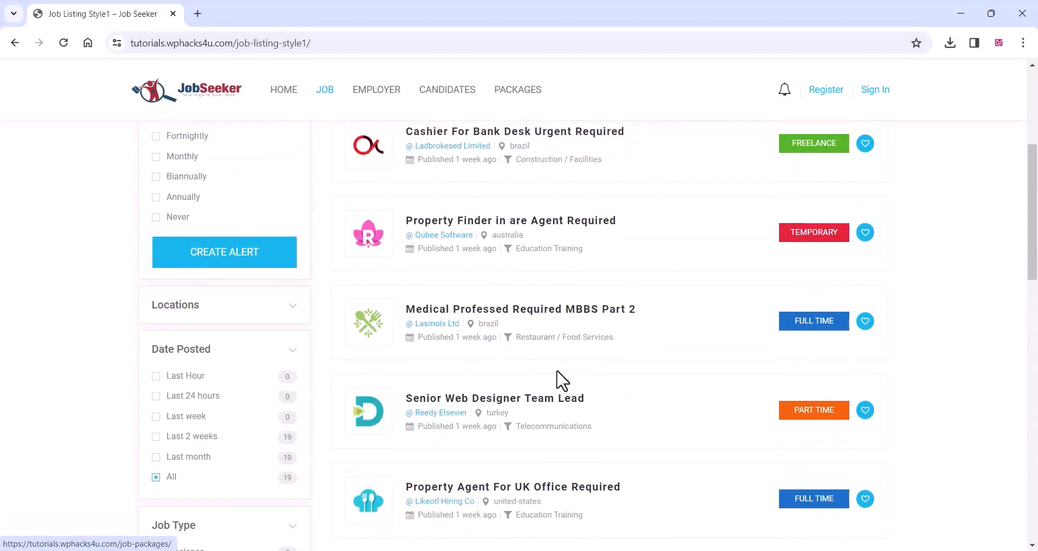
Step: Try the Weekly frequency in the email job alert form and look over the job listing filters
scroll(475, 292, down, 3)
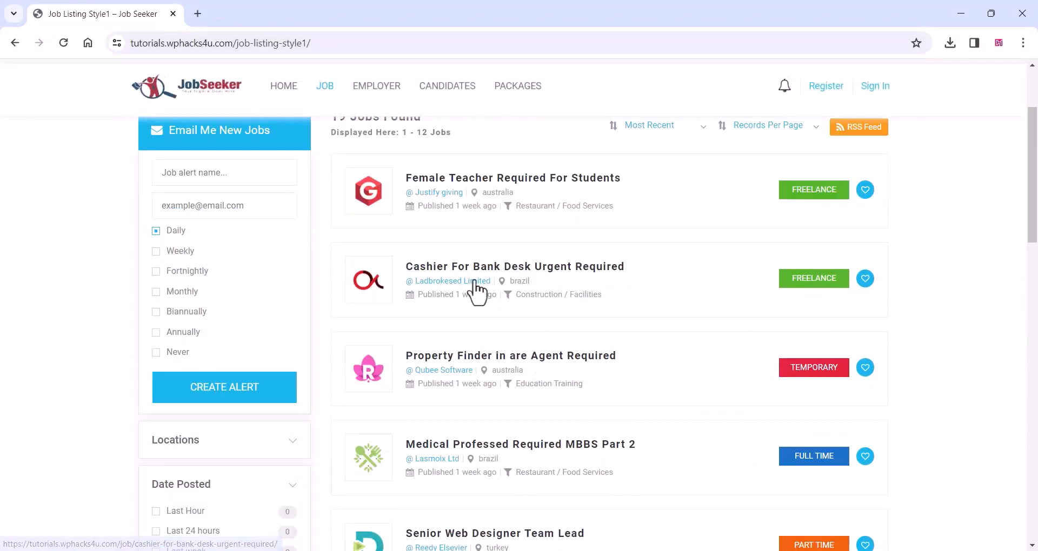
scroll(47, 313, up, 2)
scroll(124, 309, down, 3)
click(183, 185)
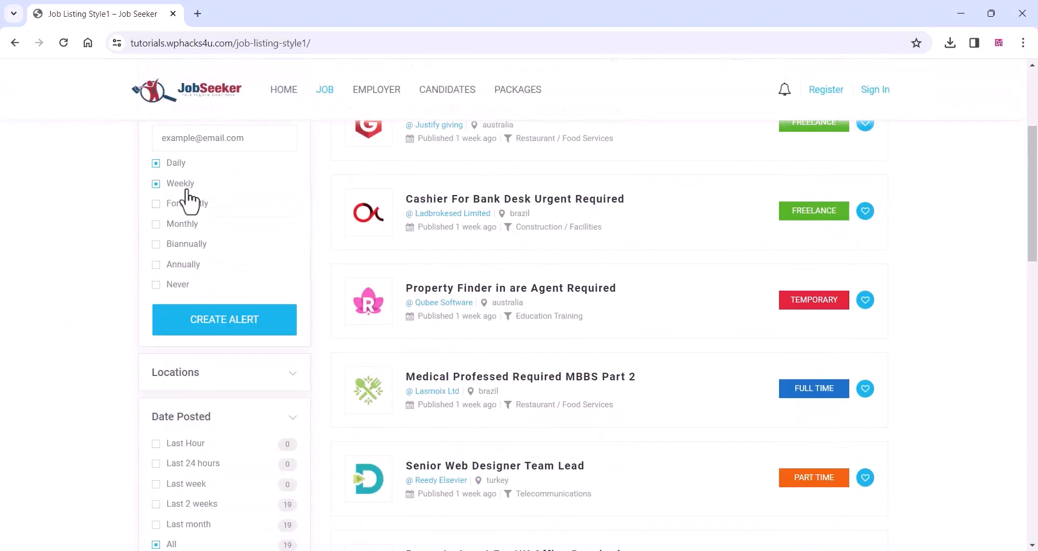
scroll(196, 381, down, 3)
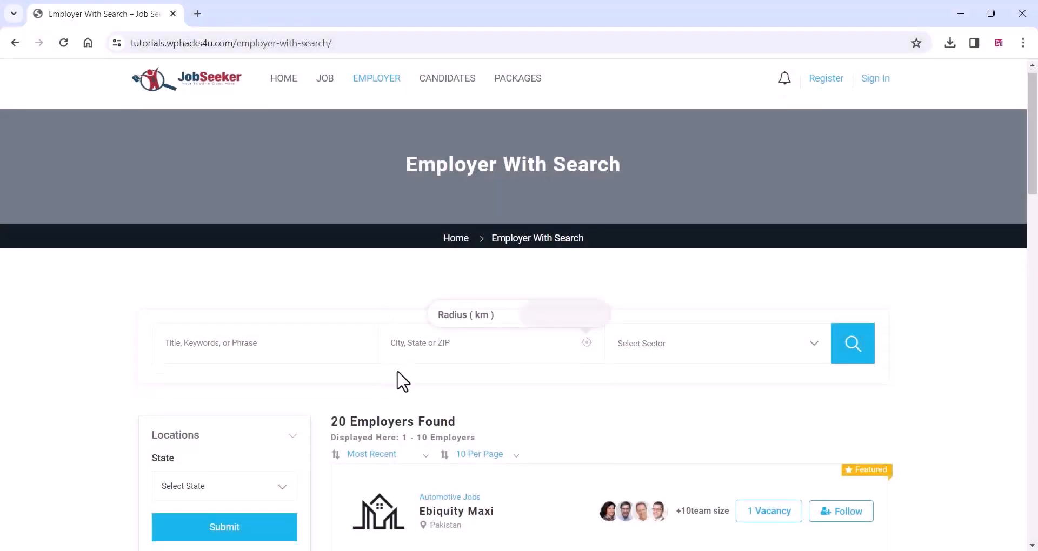
Step: Look through the listed employers and the filters on the employer search page
scroll(403, 381, down, 13)
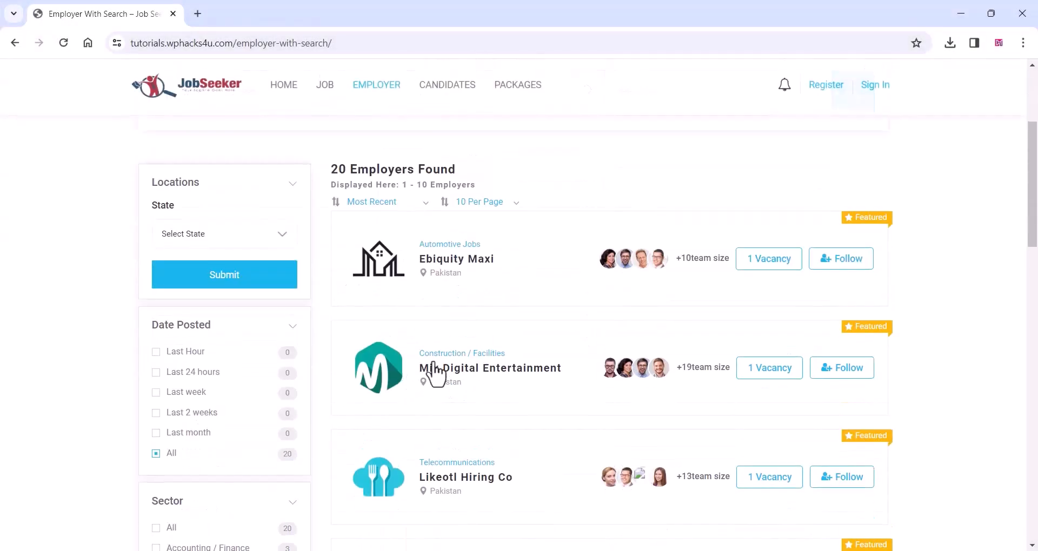
scroll(475, 364, down, 8)
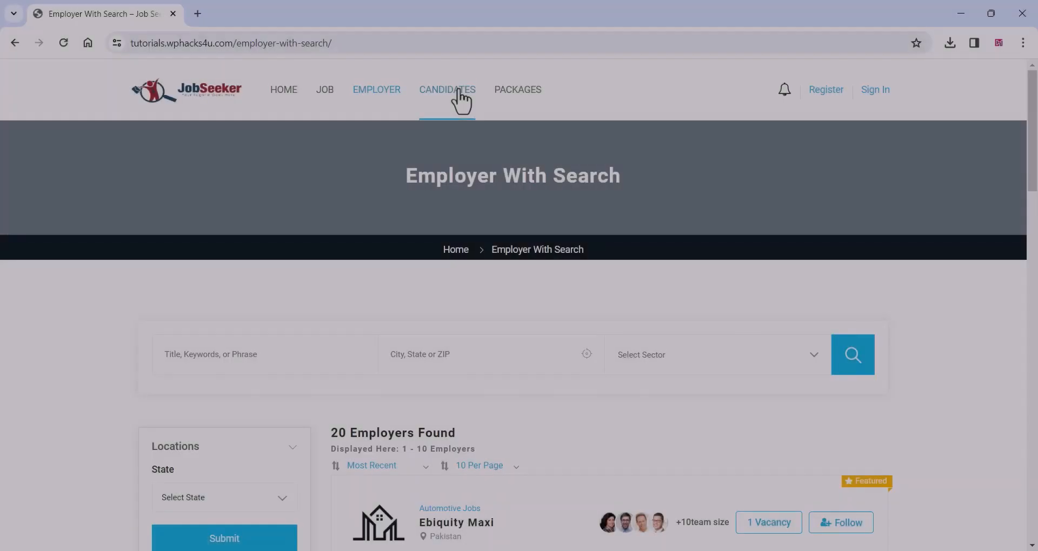
Step: Open the candidates page and look through the listed candidates and the date and sector filters
click(459, 93)
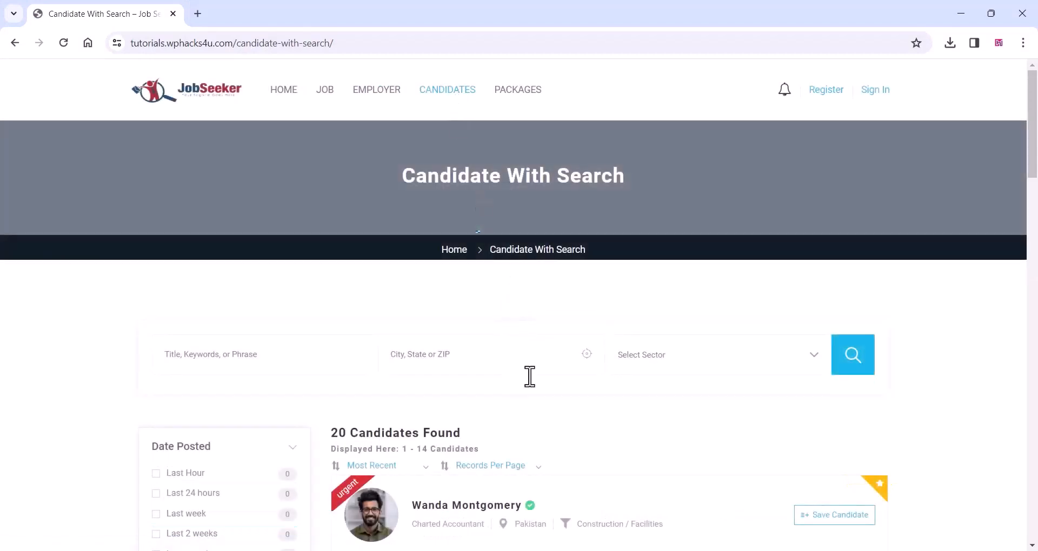
scroll(527, 379, down, 5)
scroll(519, 394, down, 10)
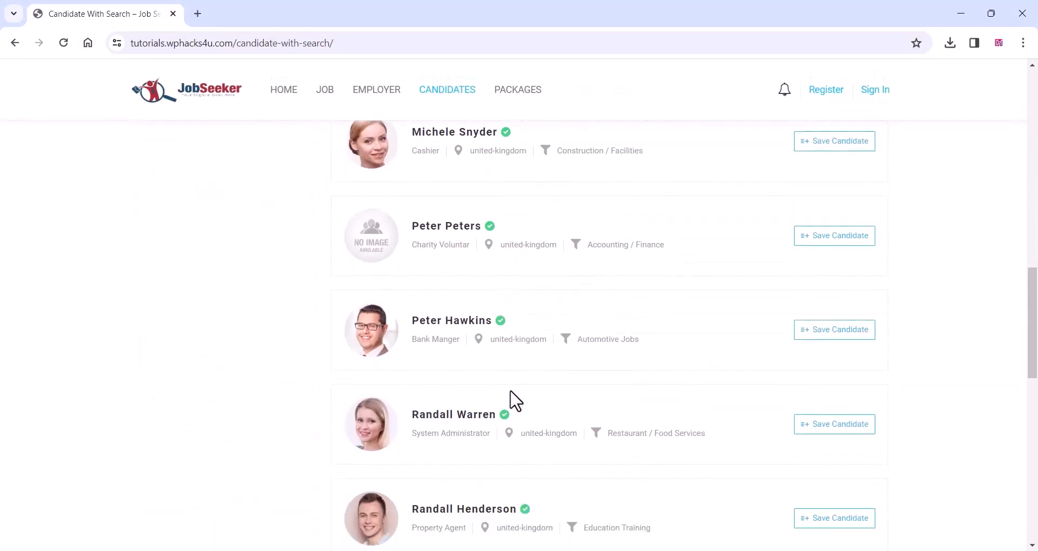
scroll(512, 399, down, 5)
scroll(511, 399, up, 5)
scroll(508, 400, down, 5)
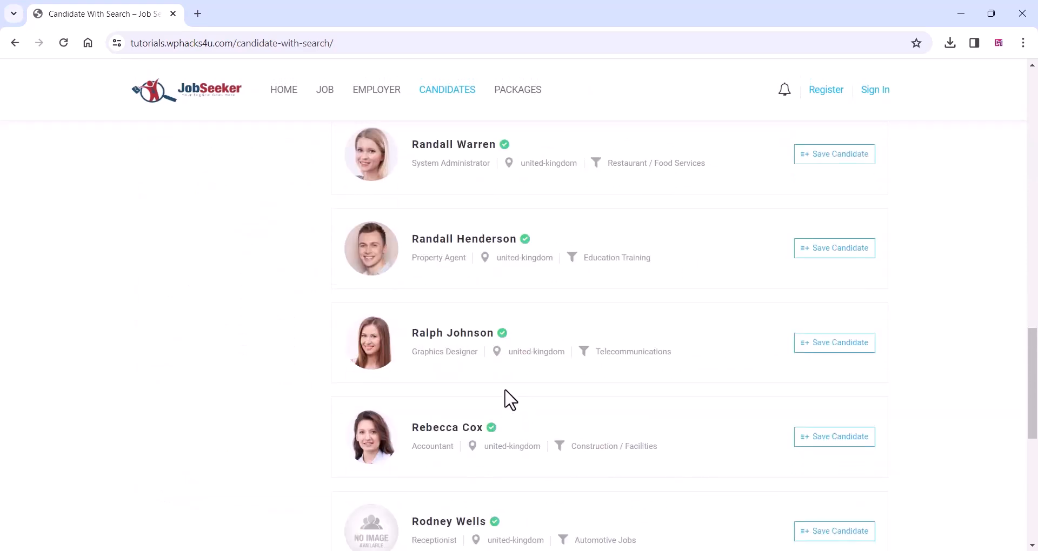
scroll(509, 399, up, 15)
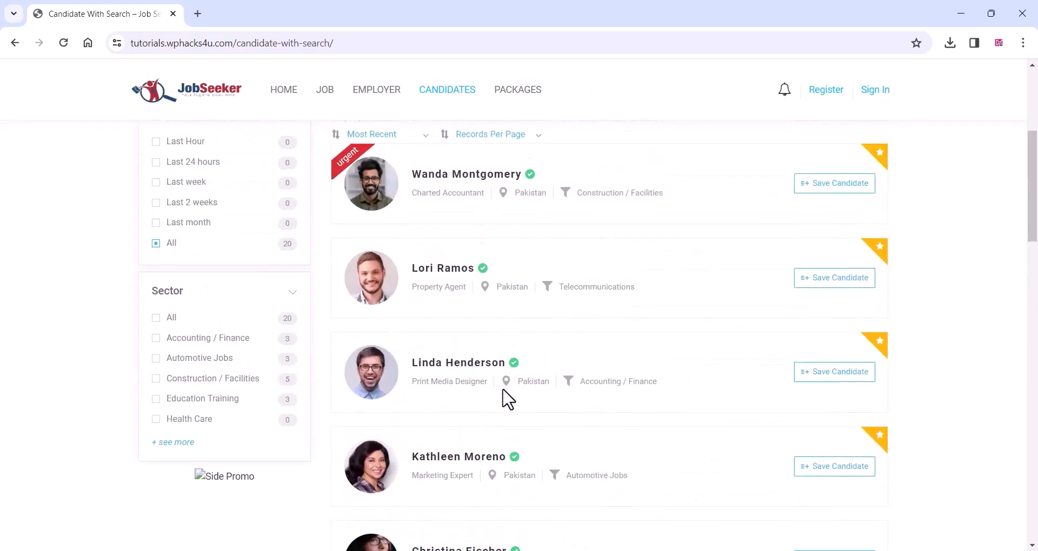
scroll(508, 400, up, 5)
scroll(499, 385, up, 2)
Step: Open the CV Packages page and compare the CV plans and additional CV packages
mouse_move(533, 93)
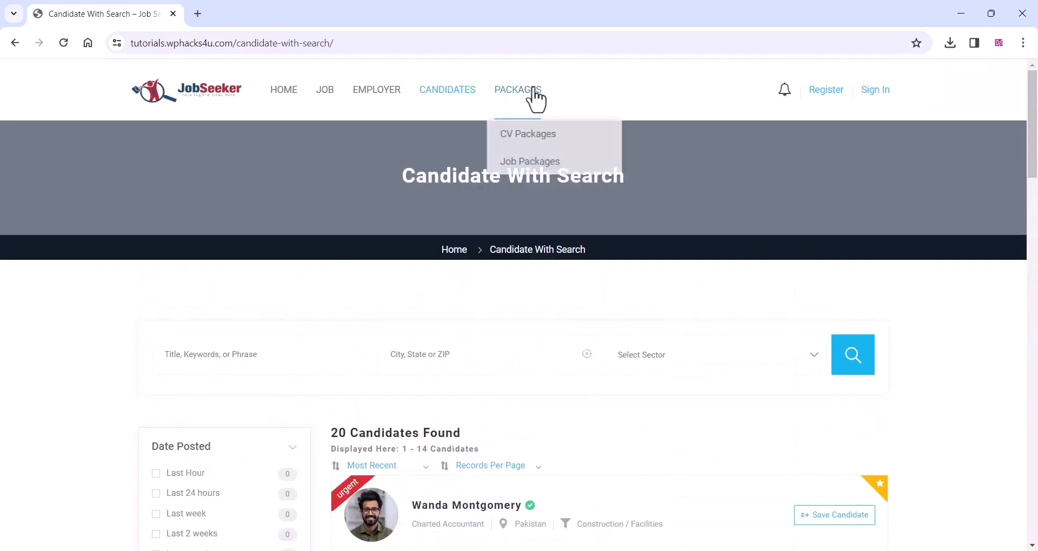
click(515, 136)
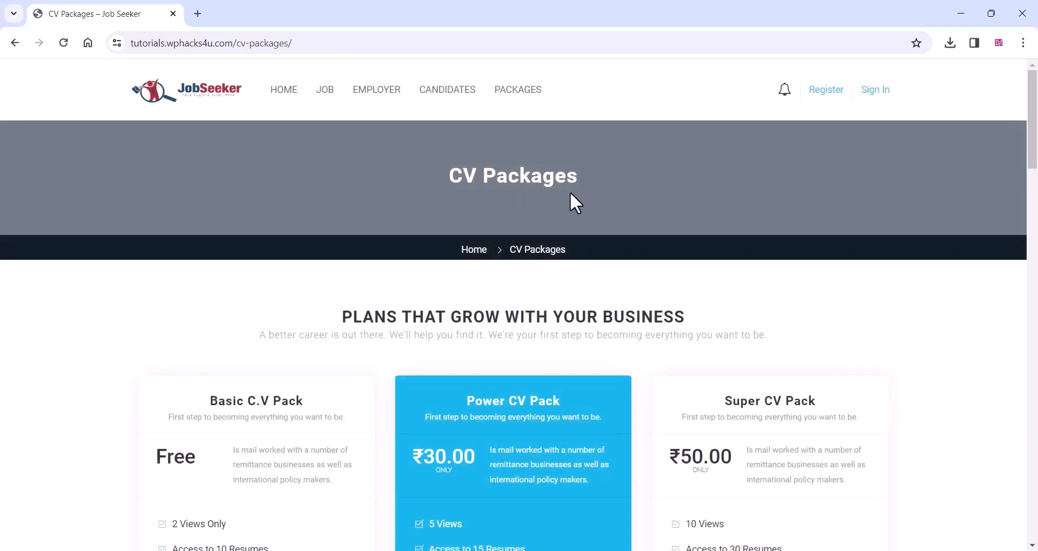
scroll(377, 339, down, 3)
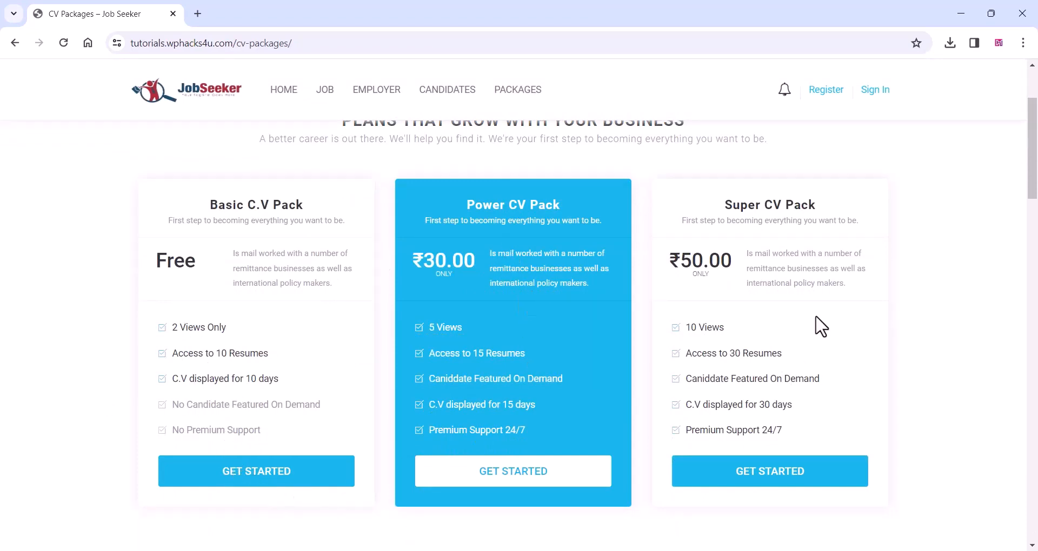
scroll(631, 273, down, 10)
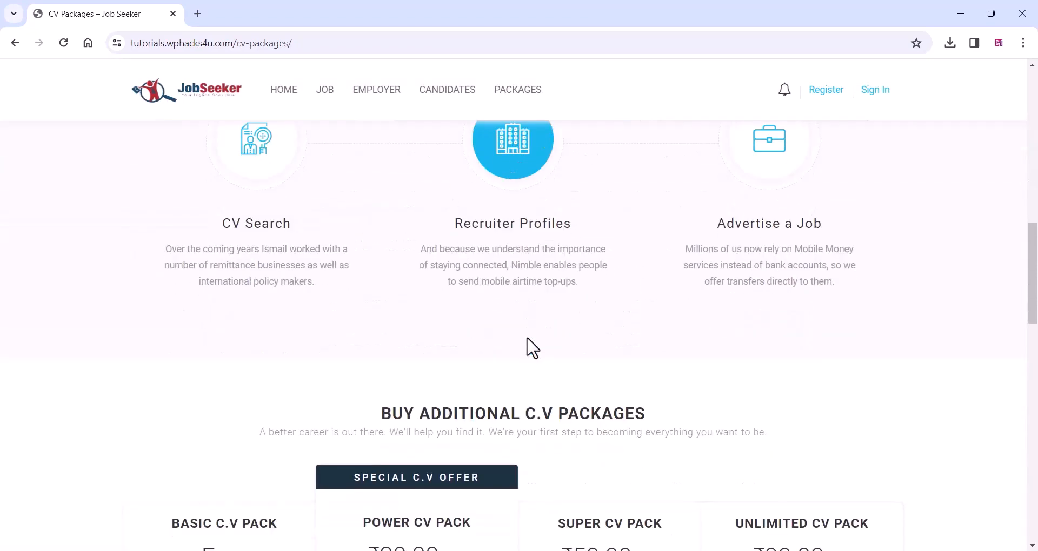
scroll(534, 349, down, 9)
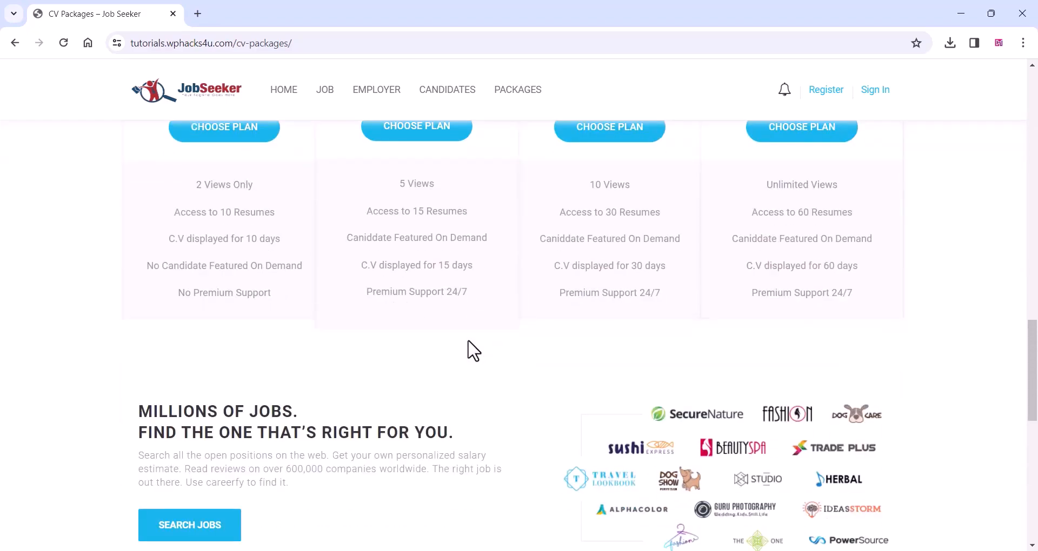
scroll(472, 351, down, 2)
scroll(471, 351, up, 3)
scroll(471, 351, down, 10)
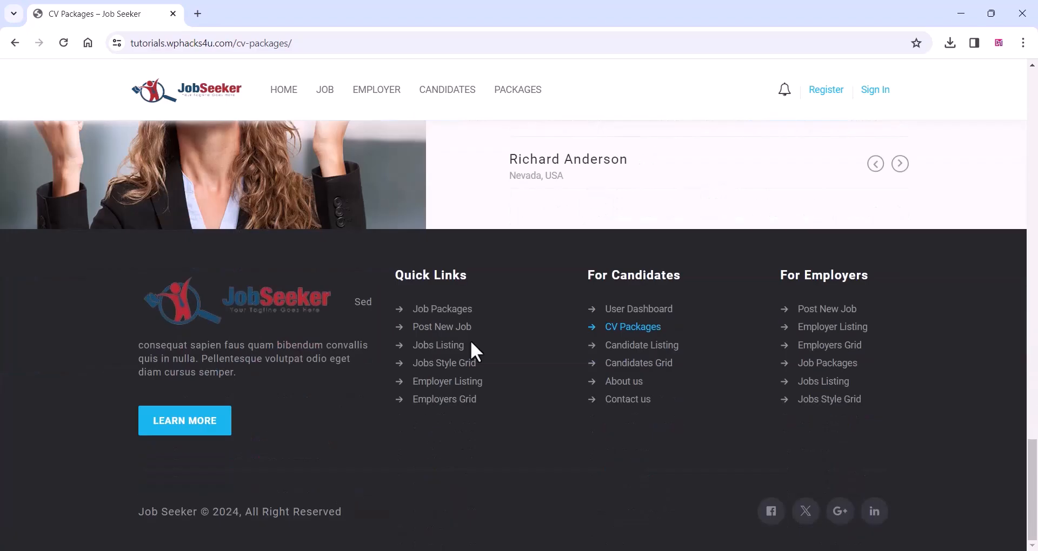
Step: Open the Job Packages page, compare the job posting plans and choose to sign up for the Silver plan
click(442, 309)
scroll(510, 213, down, 1)
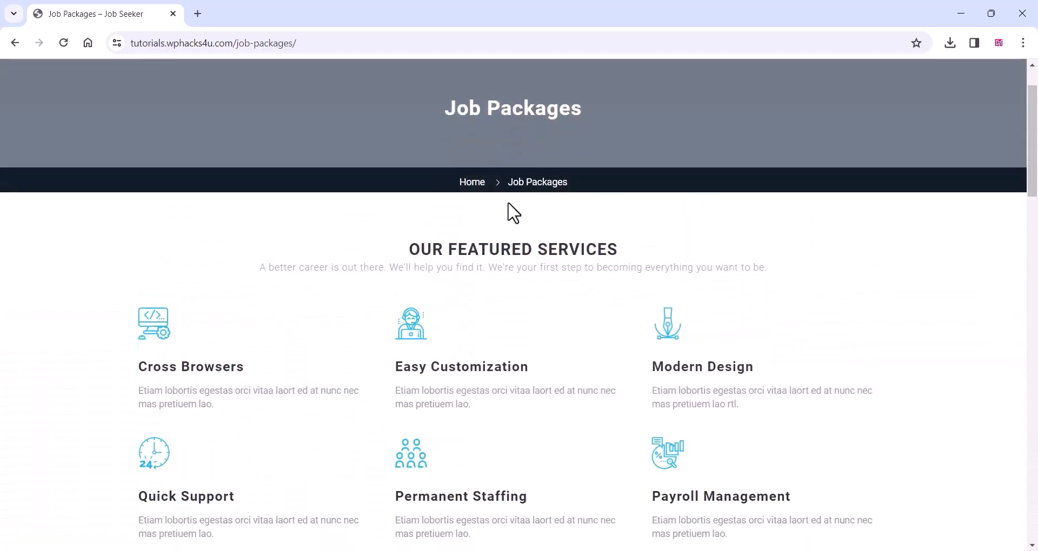
scroll(501, 231, down, 10)
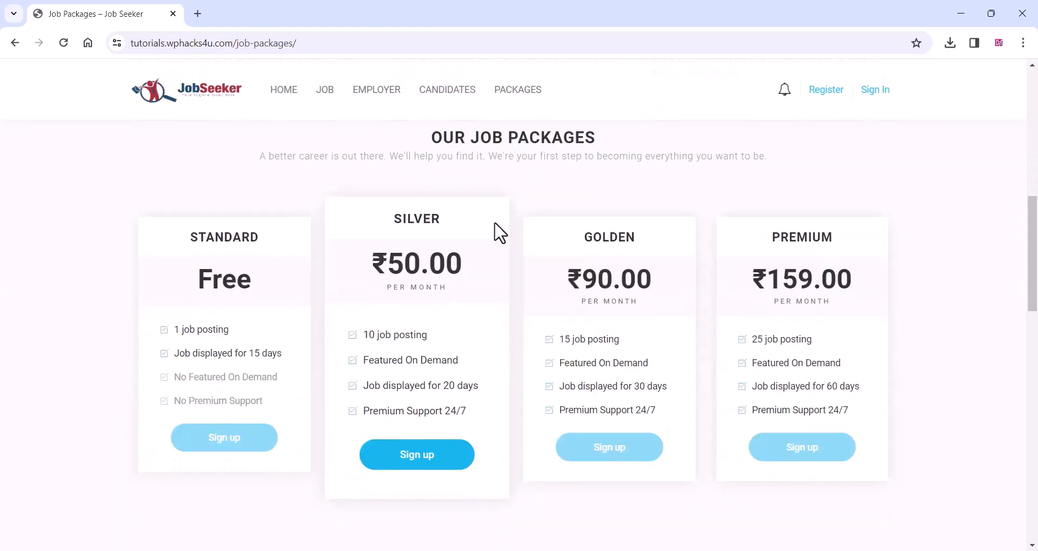
scroll(500, 233, down, 3)
scroll(500, 233, down, 15)
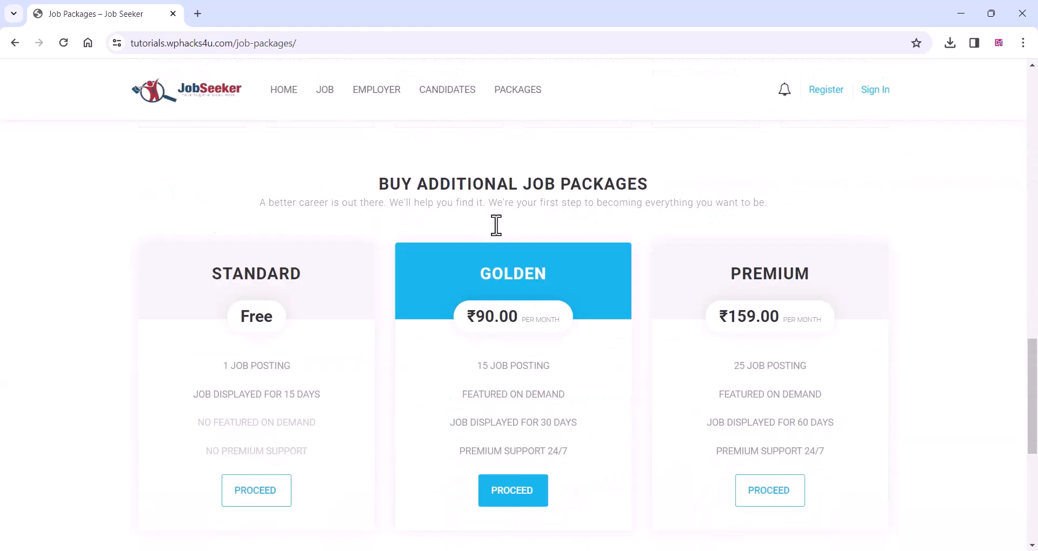
scroll(493, 234, up, 10)
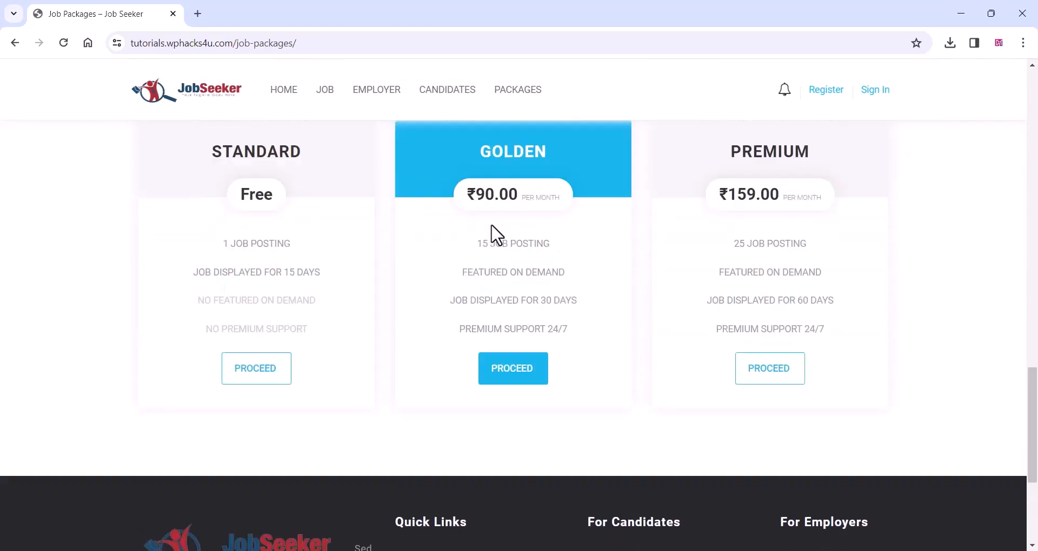
scroll(488, 226, down, 3)
scroll(488, 226, up, 10)
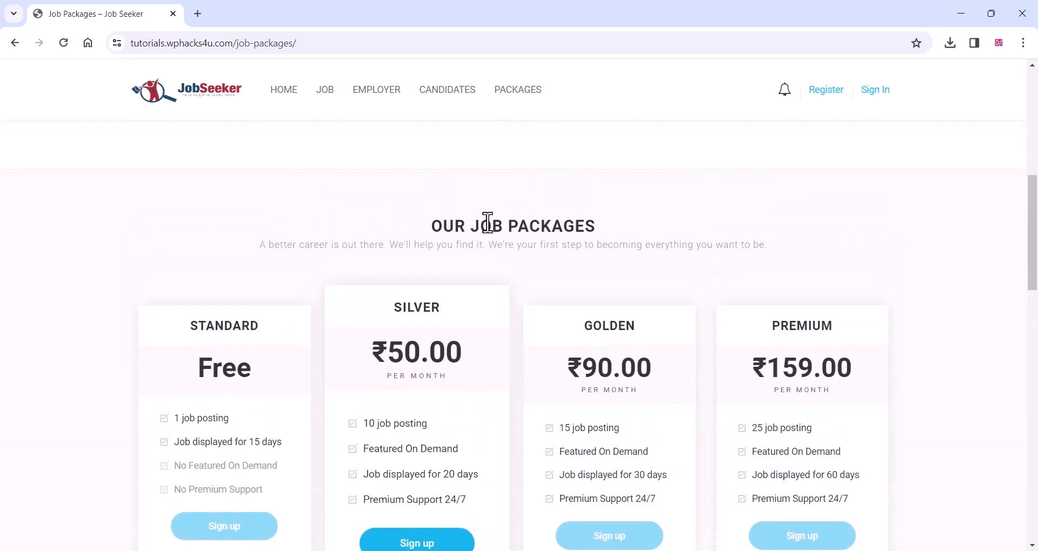
scroll(486, 225, down, 4)
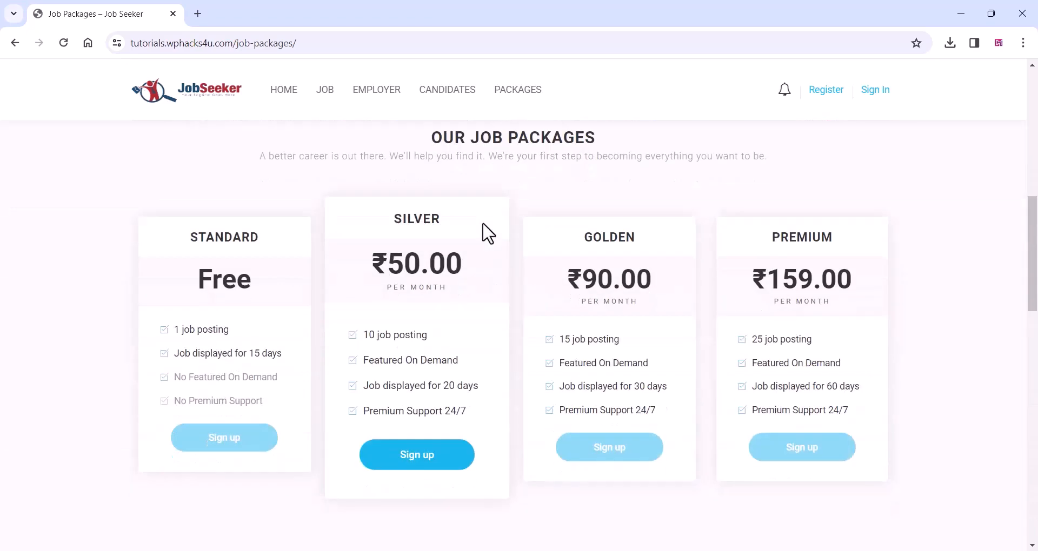
click(417, 460)
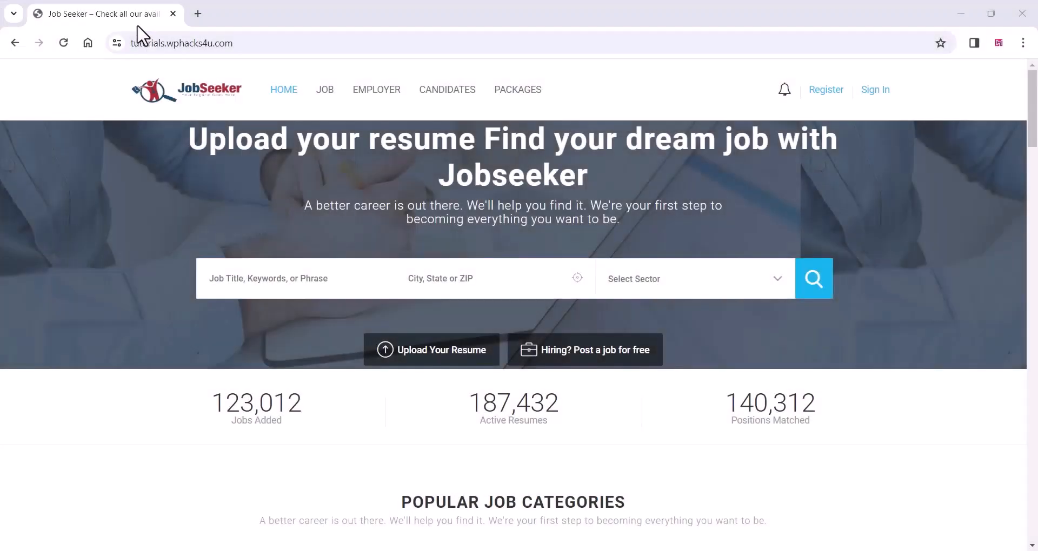
Step: Open the account registration form, view the Employer version and switch back to the Candidate account type
click(819, 93)
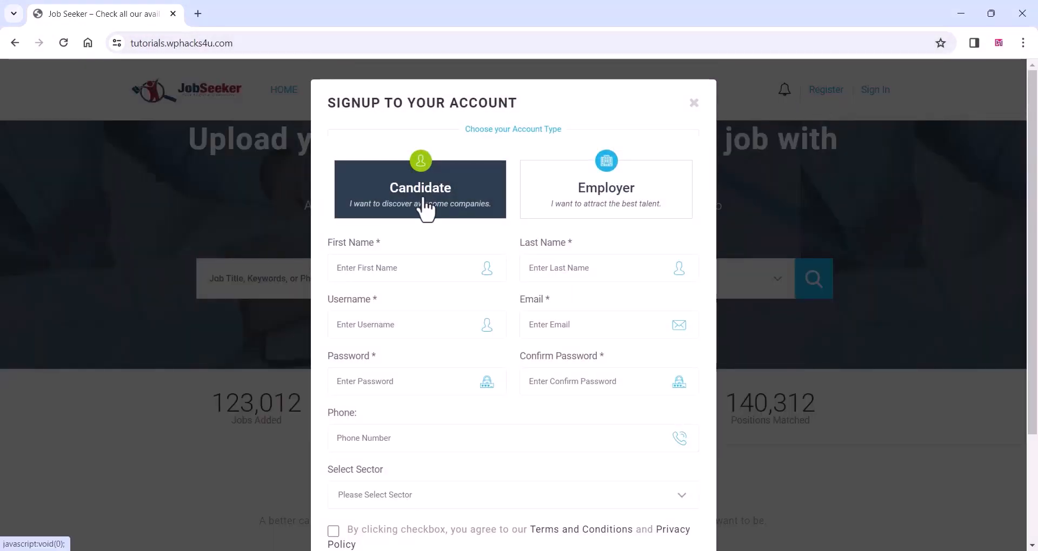
click(583, 195)
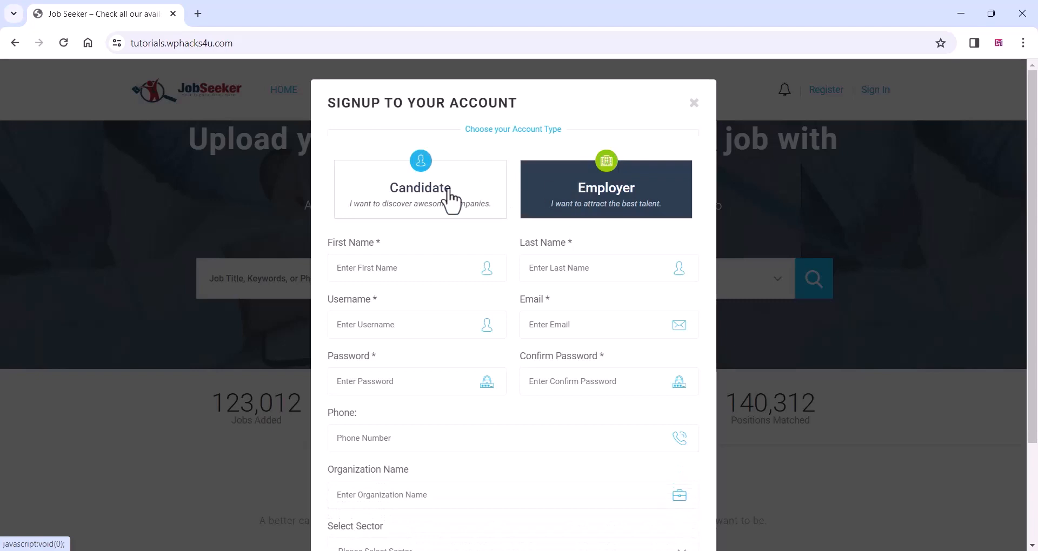
click(416, 206)
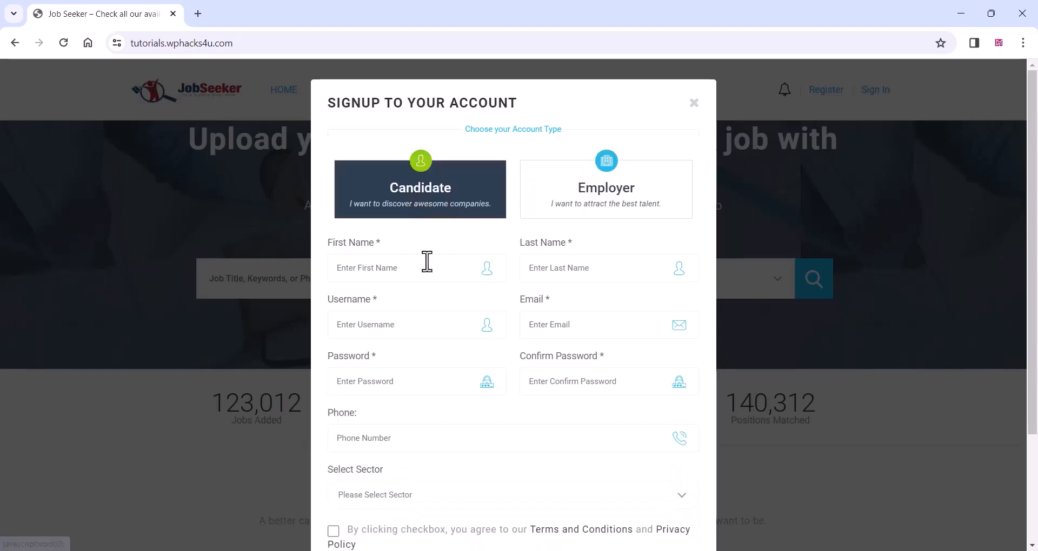
scroll(425, 261, down, 3)
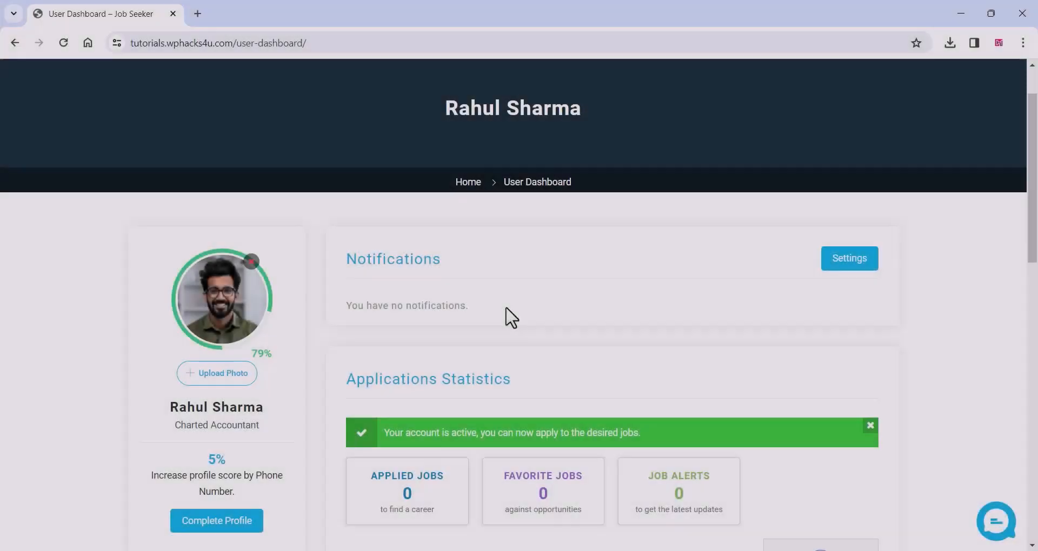
Step: Look through the candidate dashboard's notifications, application statistics and recently applied jobs
scroll(505, 313, down, 2)
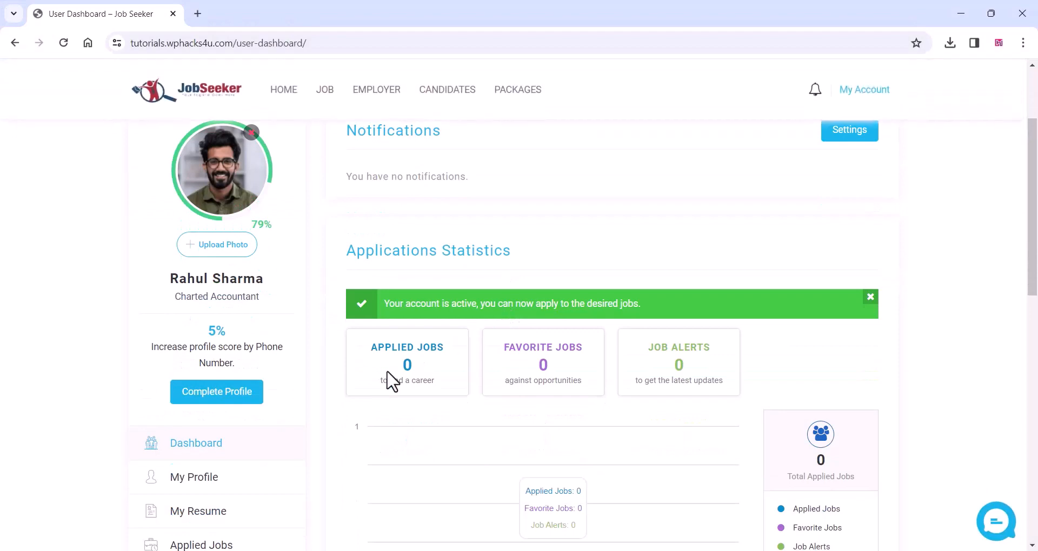
scroll(383, 392, down, 3)
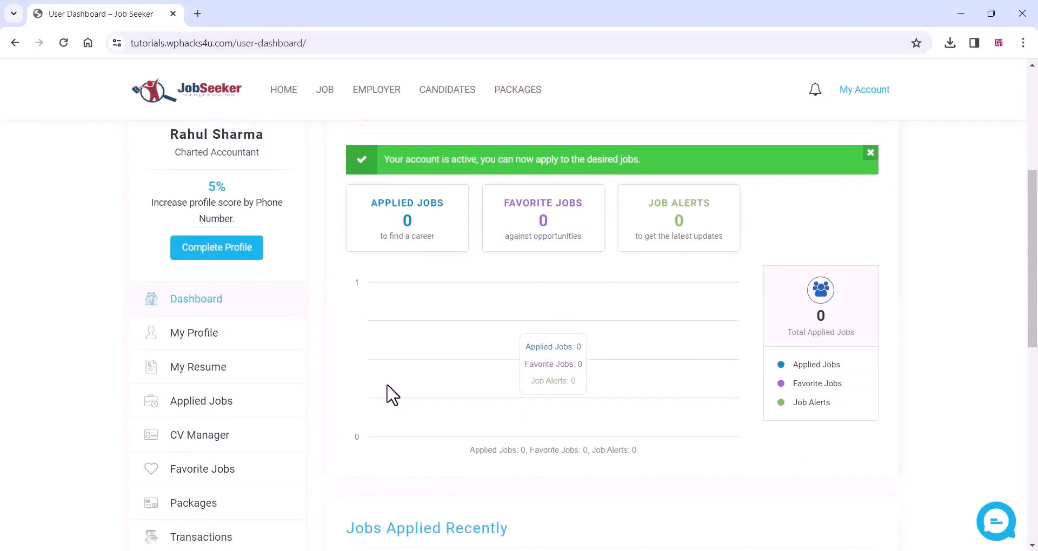
scroll(389, 395, down, 5)
scroll(392, 397, up, 5)
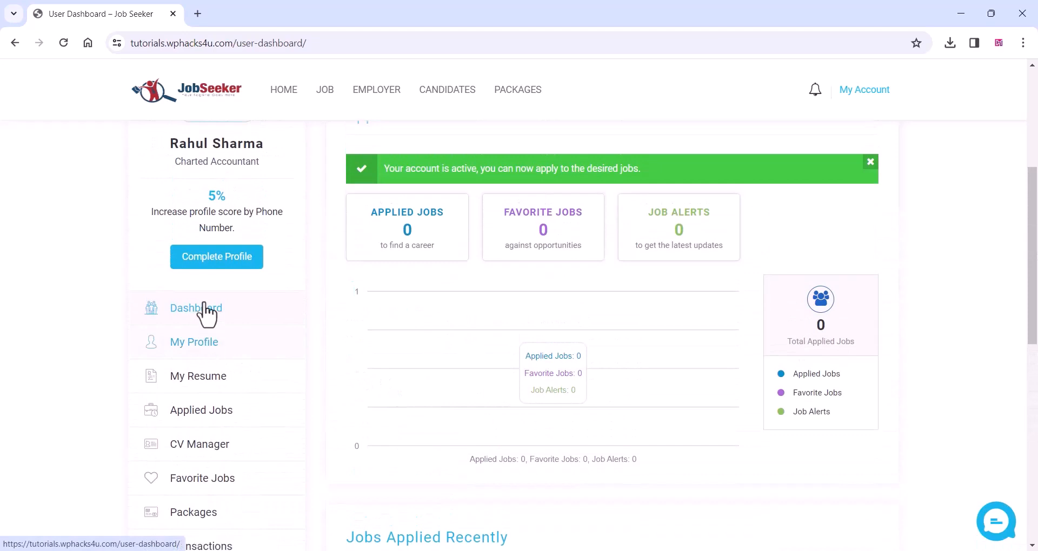
Step: Open My Profile and review its basic information, candidate description, other information, social links and address sections
click(204, 346)
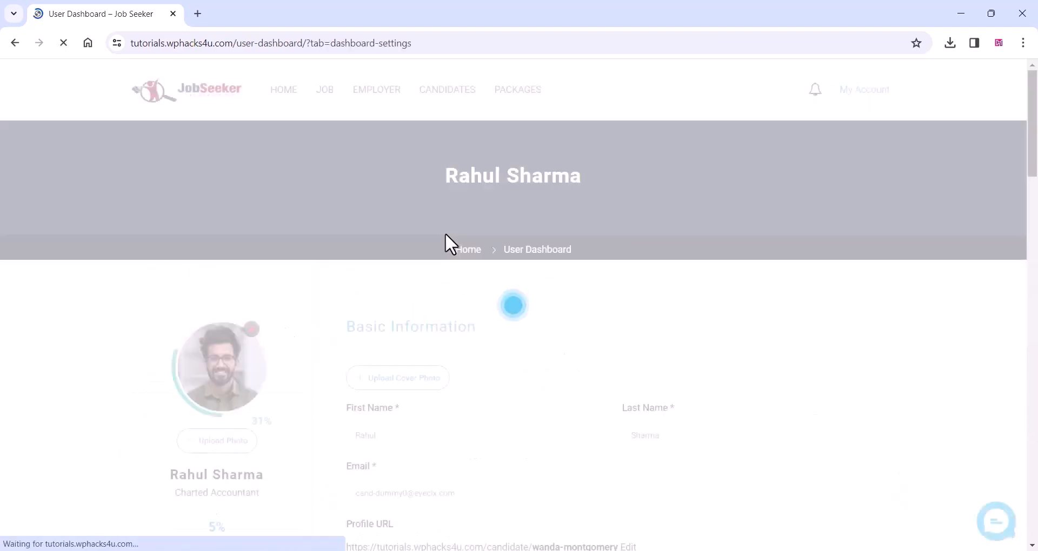
scroll(466, 255, down, 3)
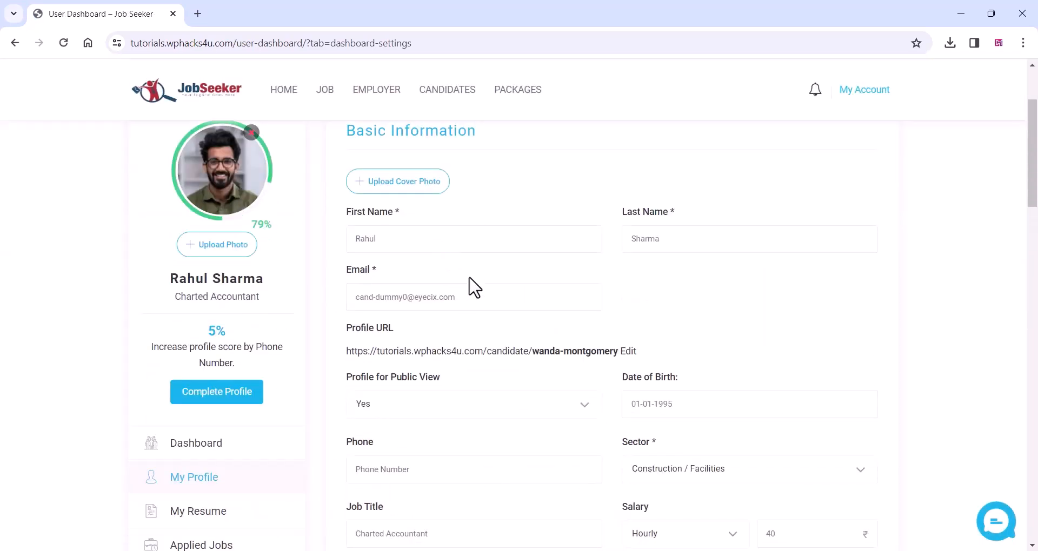
scroll(474, 288, down, 5)
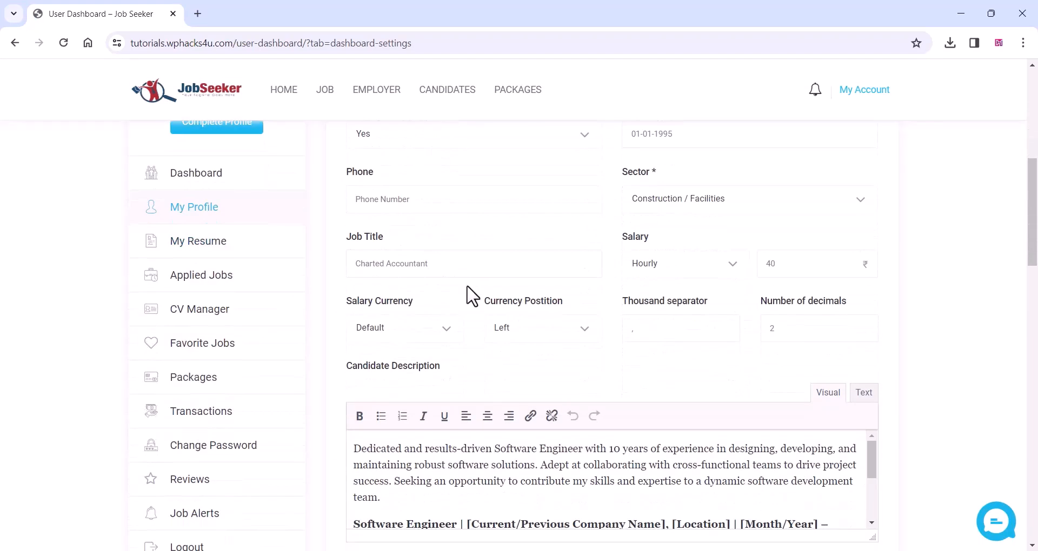
scroll(473, 296, down, 2)
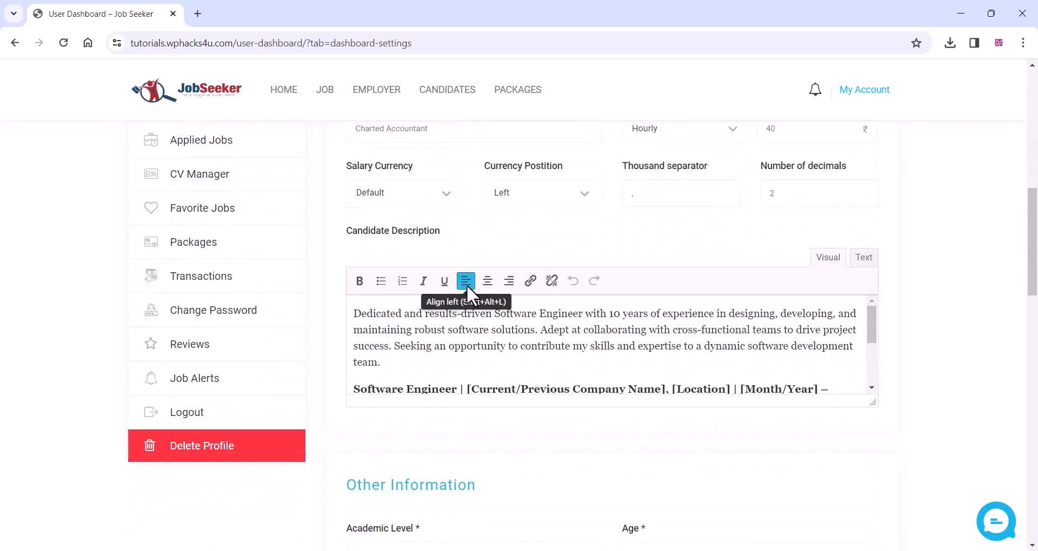
scroll(466, 284, up, 2)
scroll(468, 318, down, 3)
scroll(471, 323, down, 3)
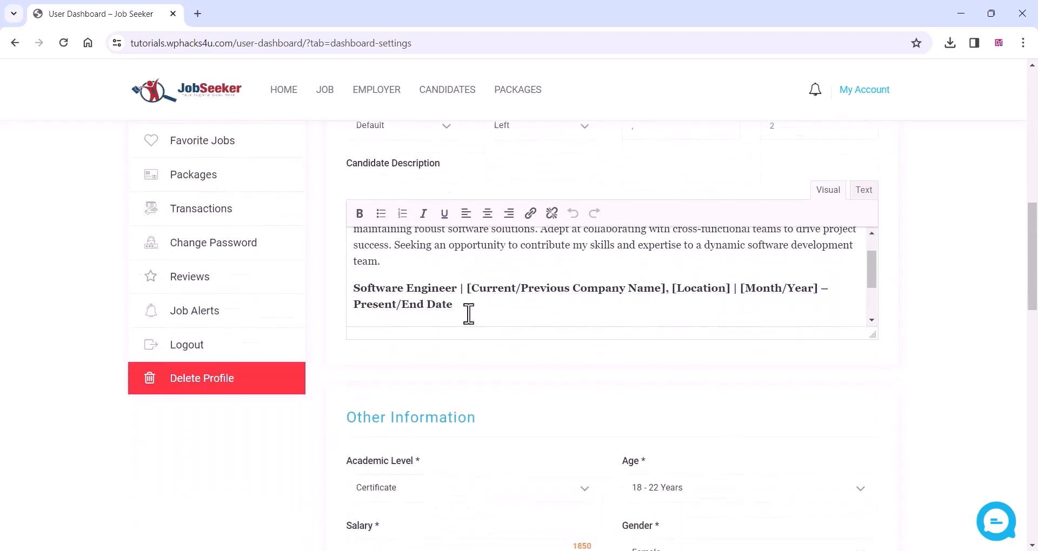
scroll(556, 370, down, 3)
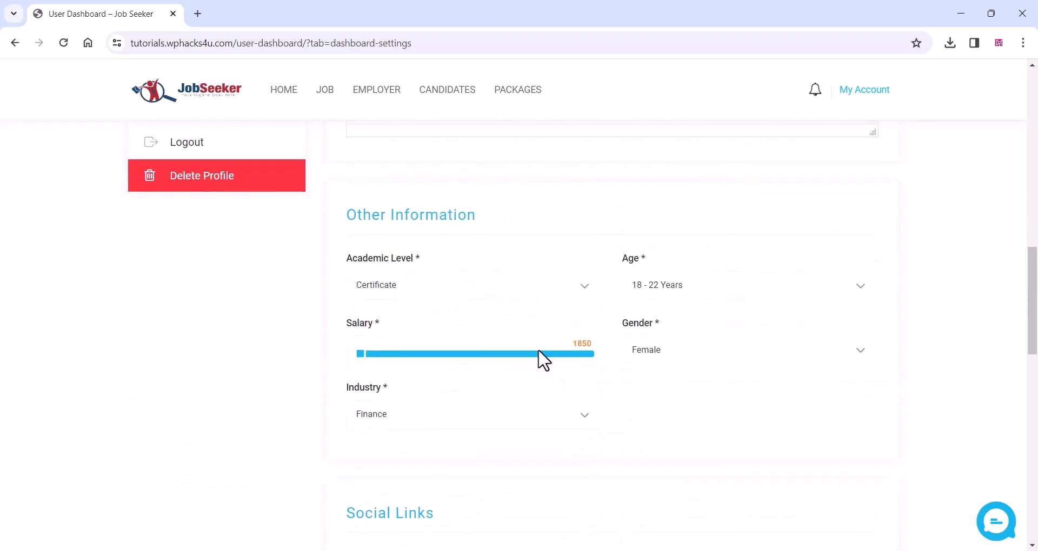
scroll(538, 354, down, 3)
scroll(540, 360, down, 3)
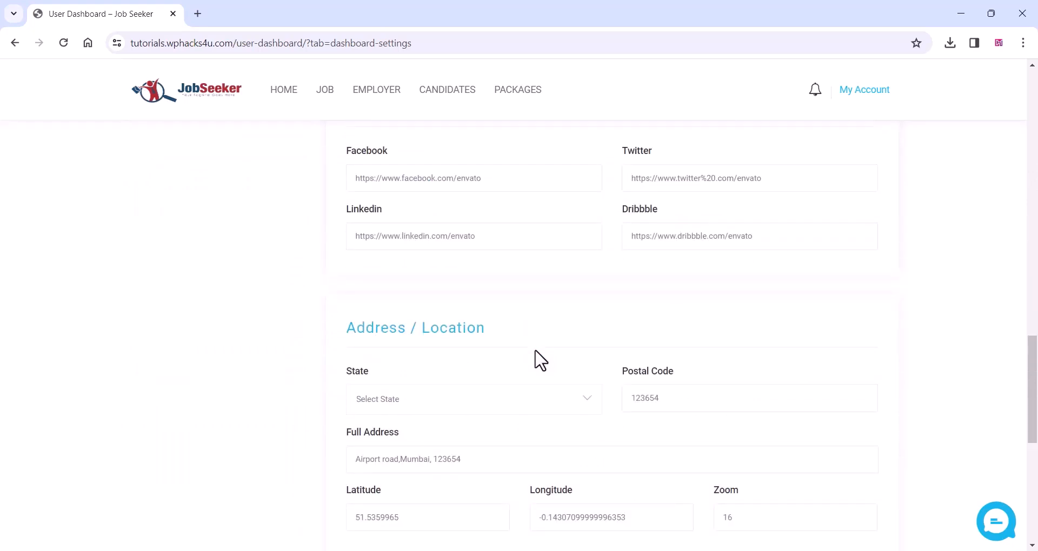
scroll(540, 361, down, 2)
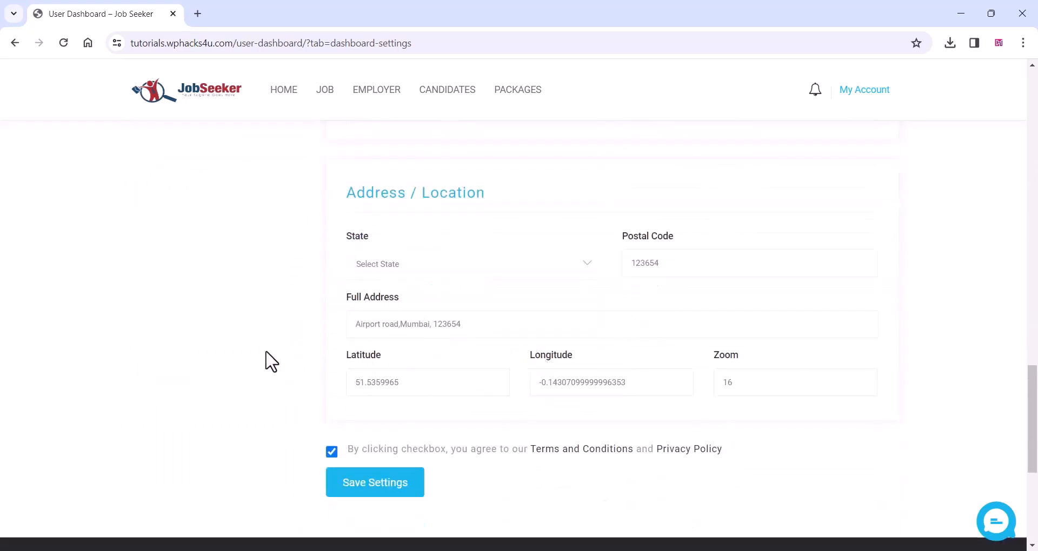
Step: Open My Resume and look through the CV template, cover letter, skills, education, experience, portfolio, expertise and awards sections
scroll(270, 361, up, 15)
click(190, 316)
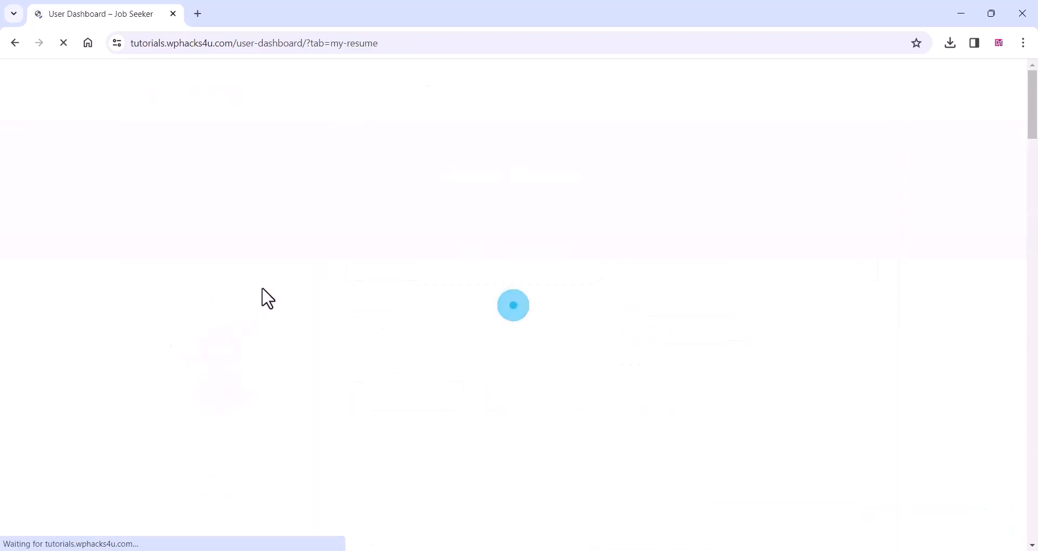
scroll(300, 287, down, 5)
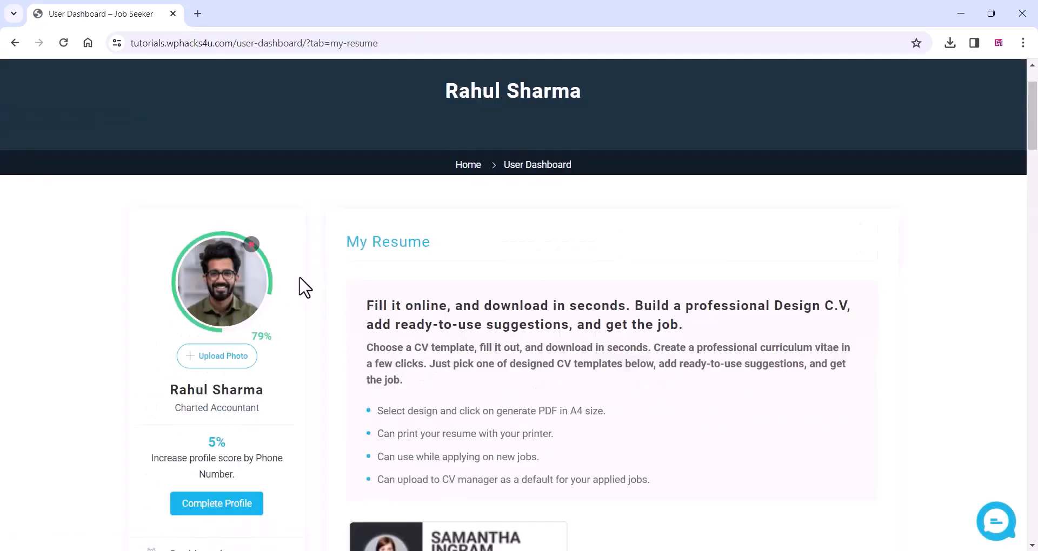
scroll(549, 298, down, 5)
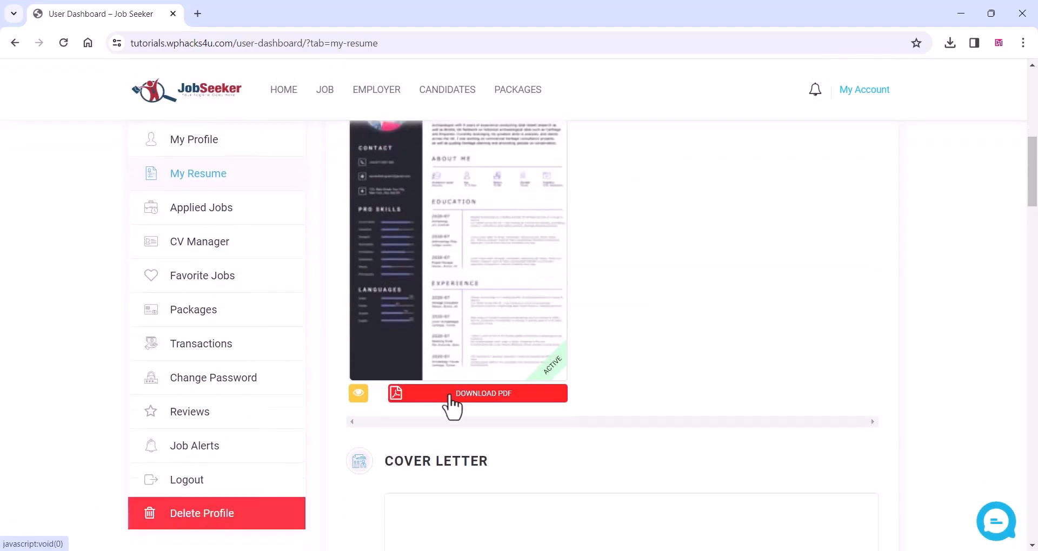
scroll(452, 407, down, 5)
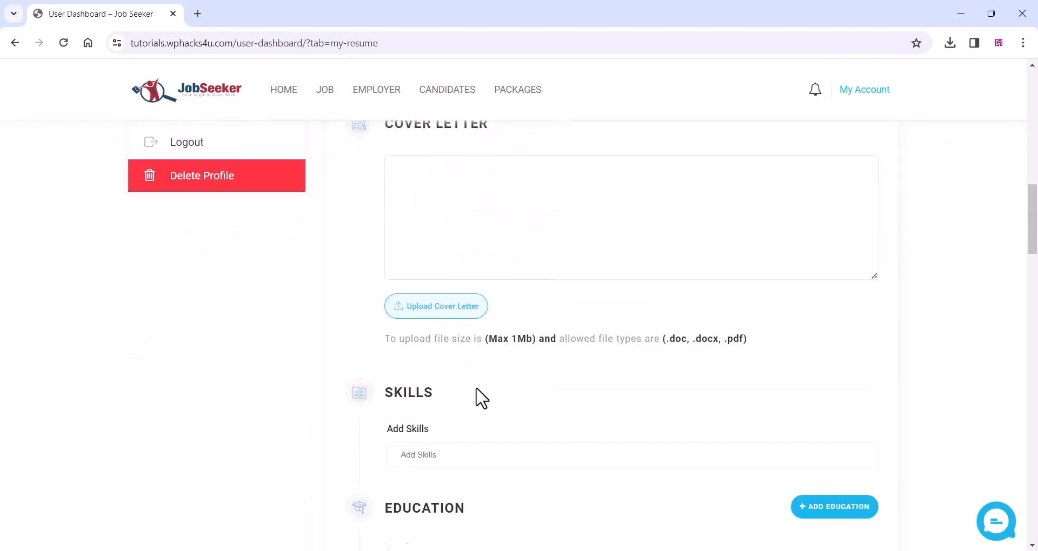
scroll(477, 397, down, 2)
scroll(480, 400, down, 5)
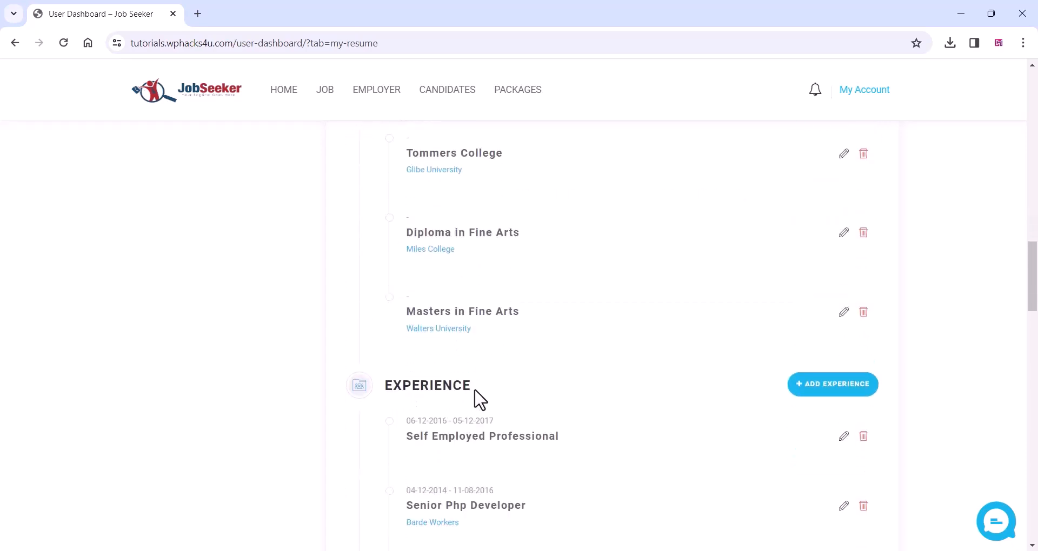
scroll(479, 400, down, 3)
scroll(479, 400, down, 7)
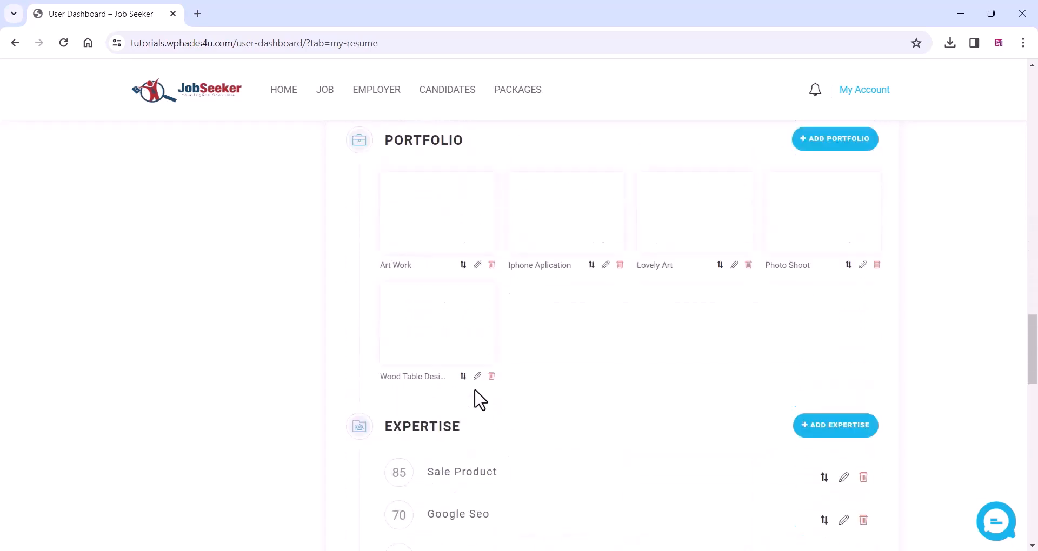
scroll(480, 400, down, 15)
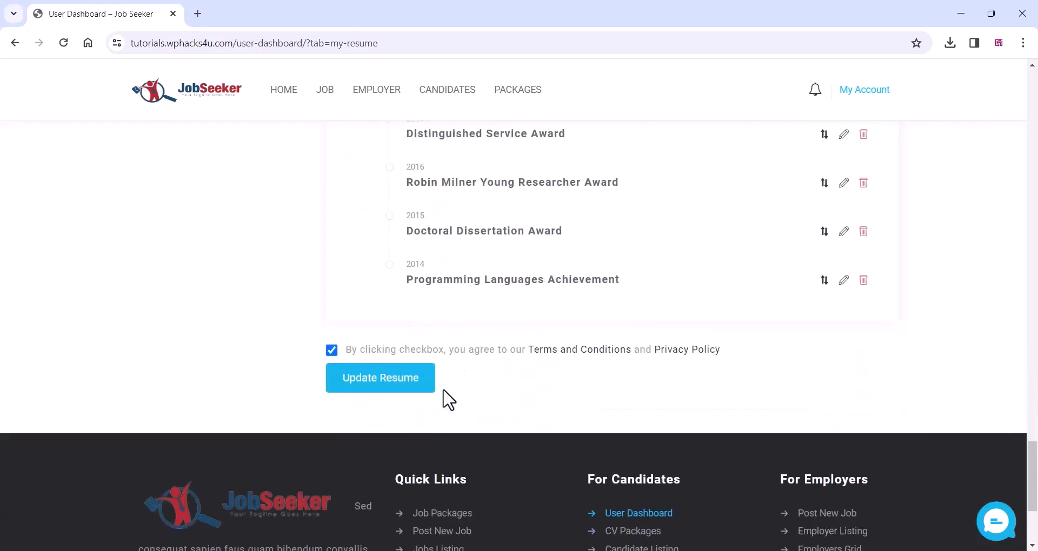
click(405, 400)
Step: Download the resume as a PDF from the active CV template and read through the opened file
scroll(502, 278, up, 18)
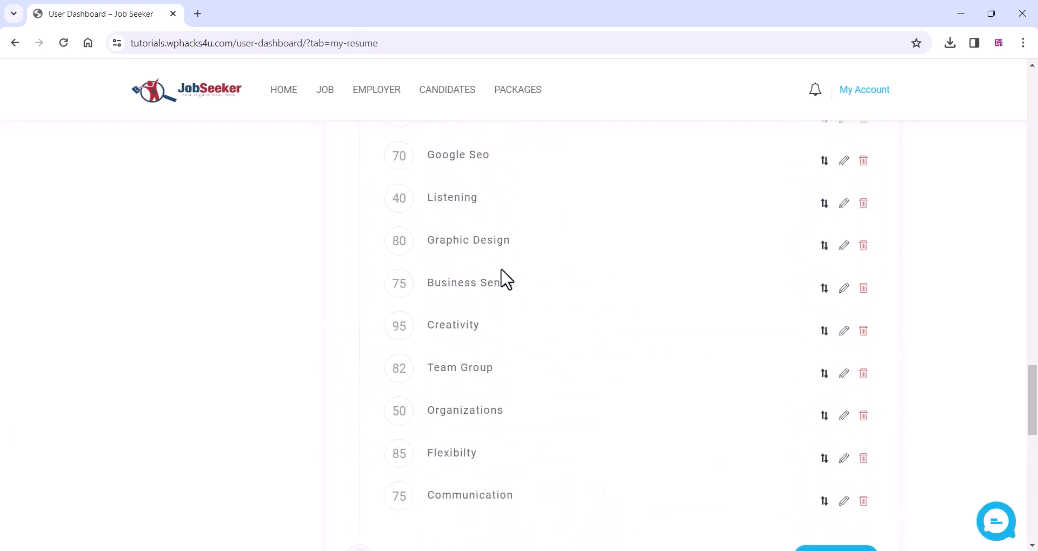
scroll(506, 280, up, 12)
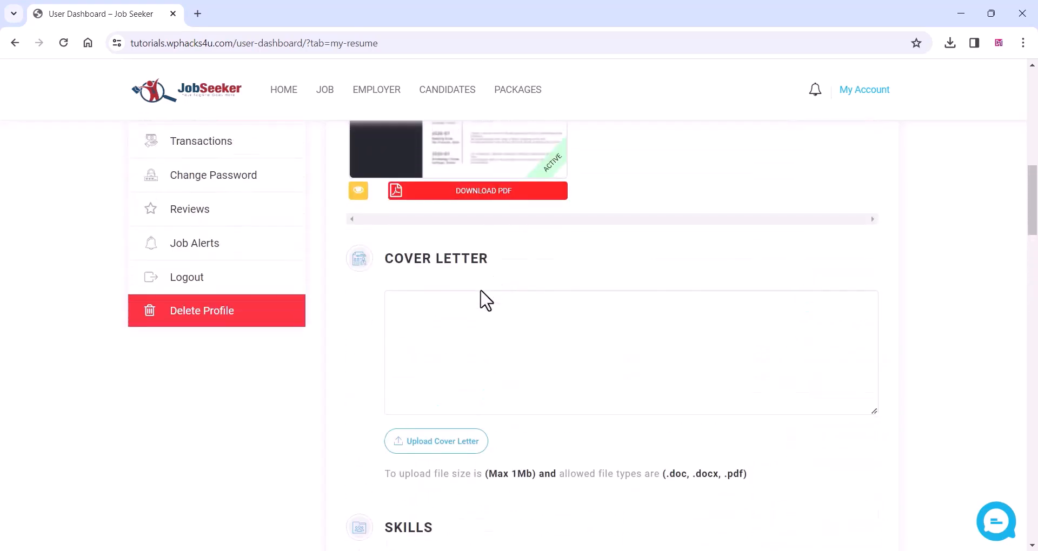
scroll(485, 297, up, 6)
scroll(485, 306, down, 1)
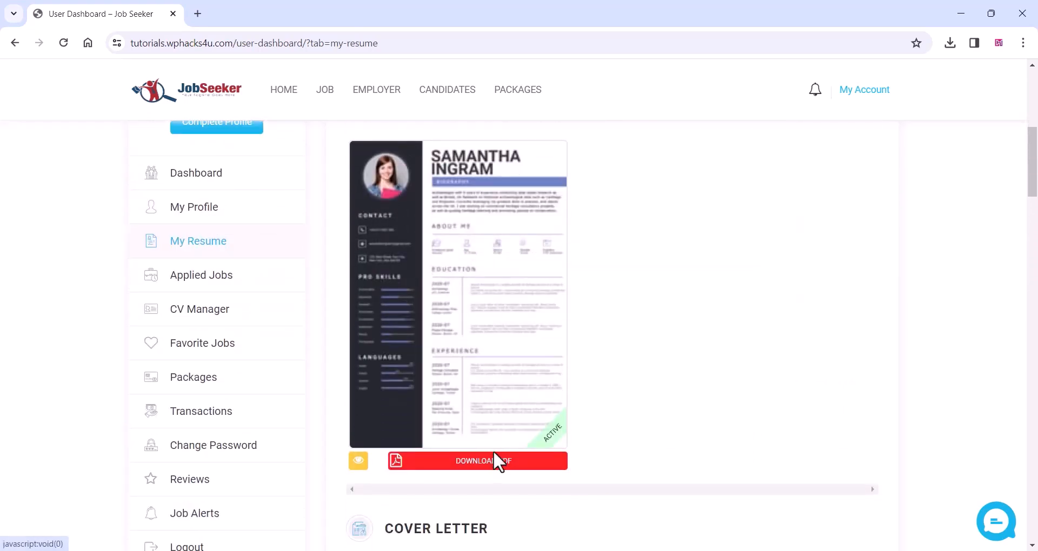
click(485, 464)
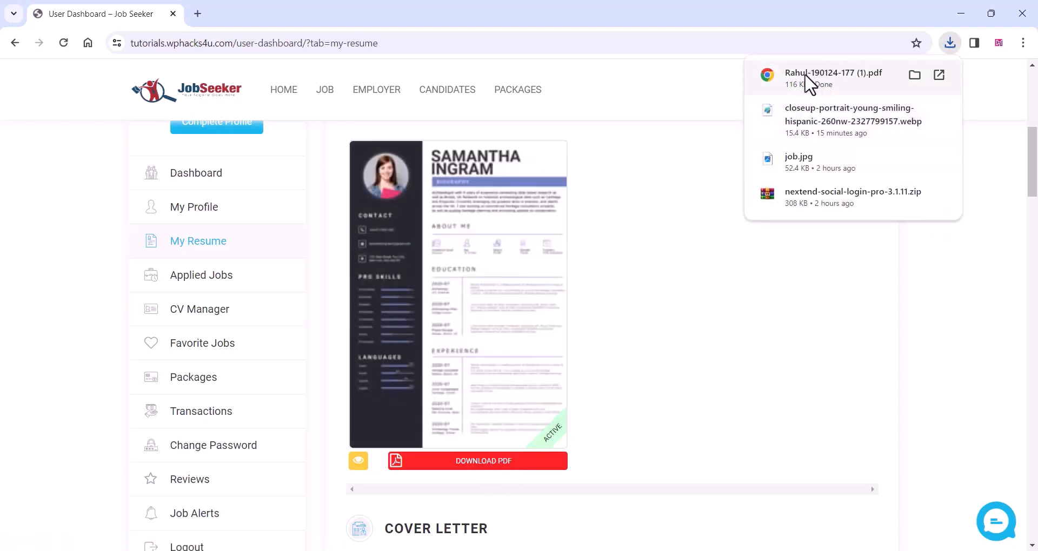
click(808, 81)
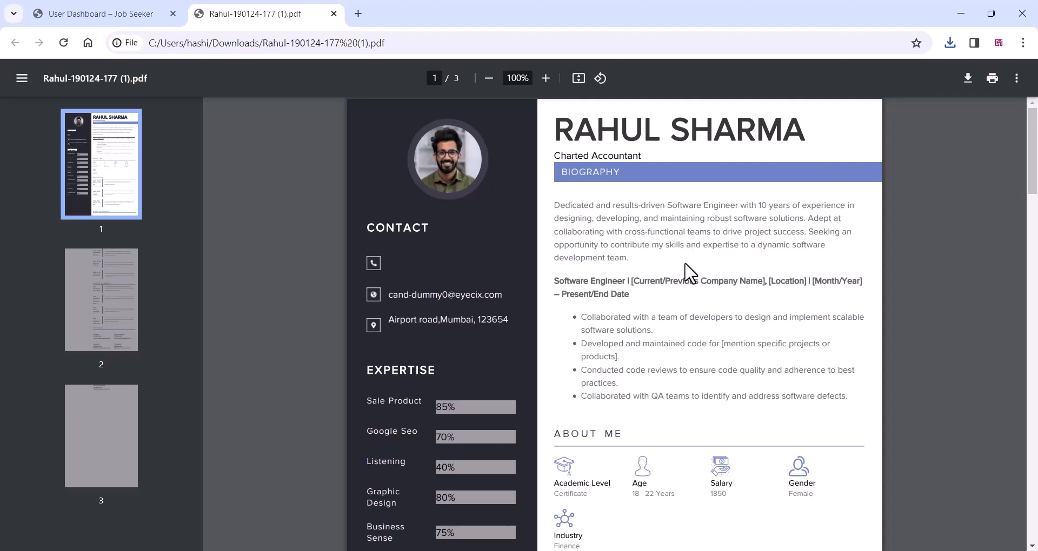
scroll(687, 273, down, 6)
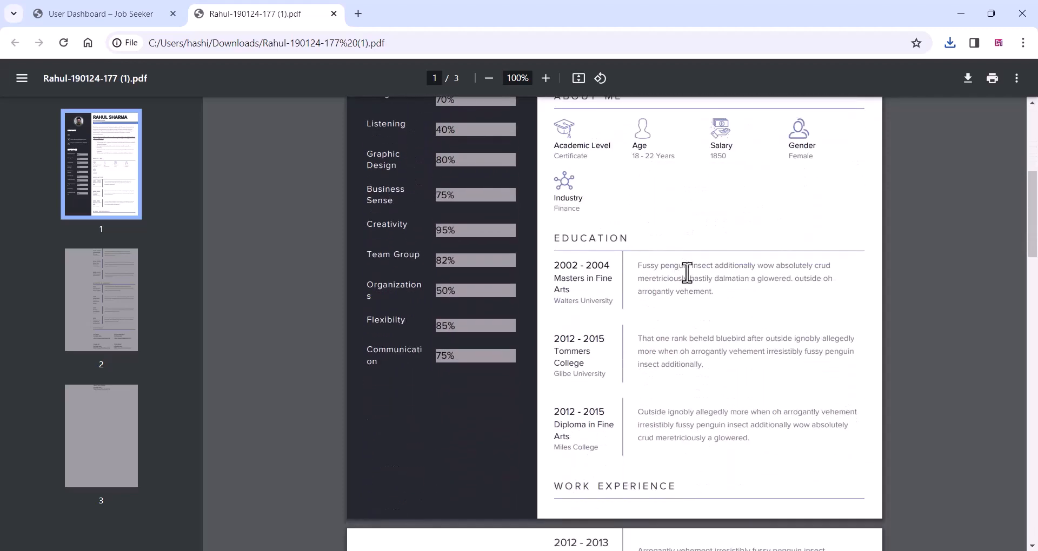
scroll(687, 281, down, 14)
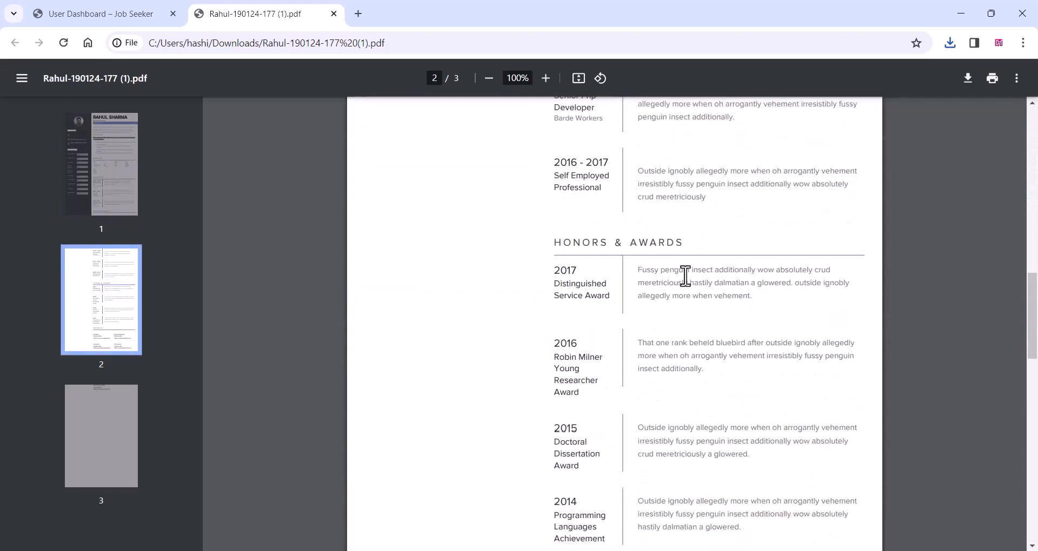
scroll(685, 277, down, 10)
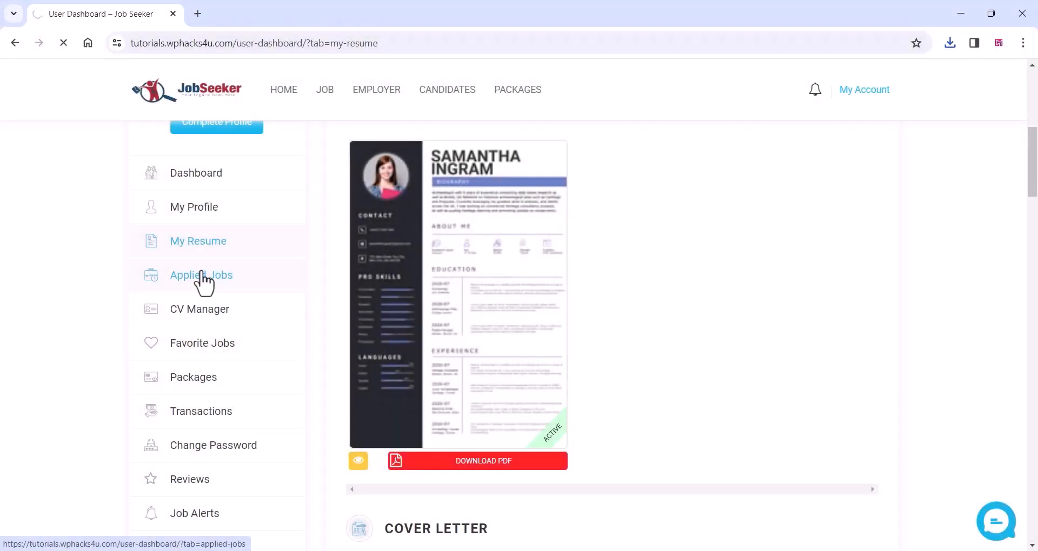
Step: View the dashboard's Applied Jobs page and the resume upload area of the CV Manager
click(204, 278)
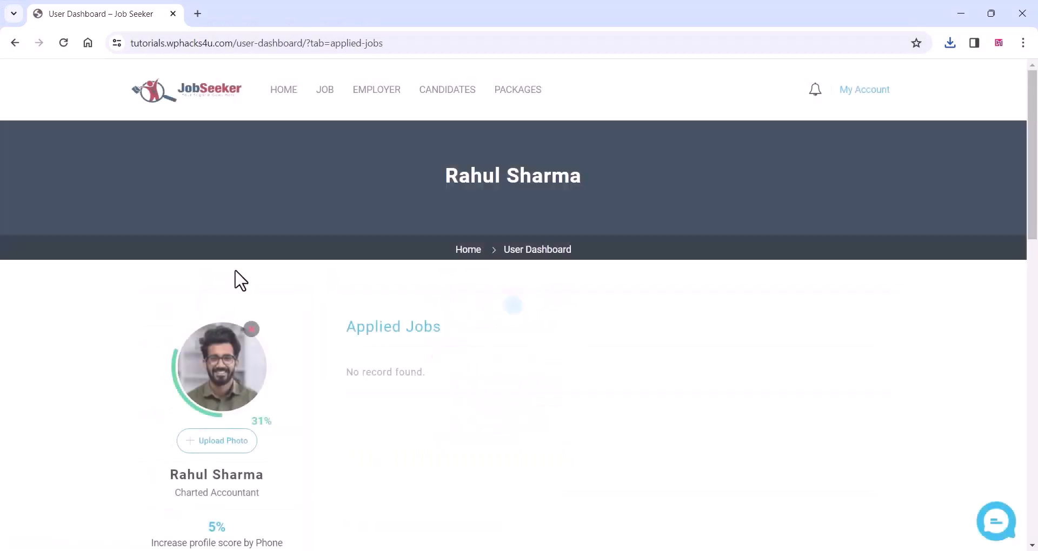
scroll(482, 358, down, 6)
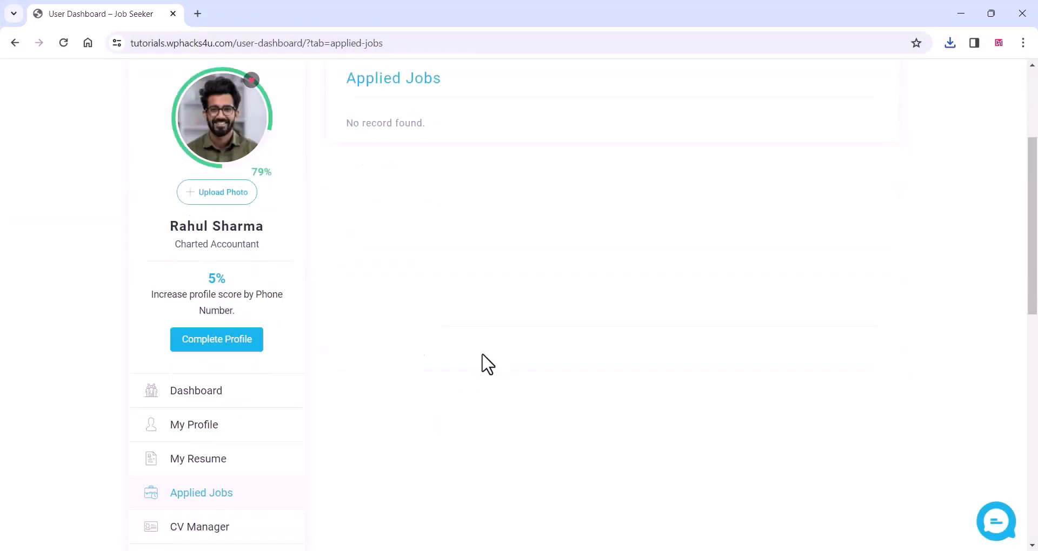
click(204, 449)
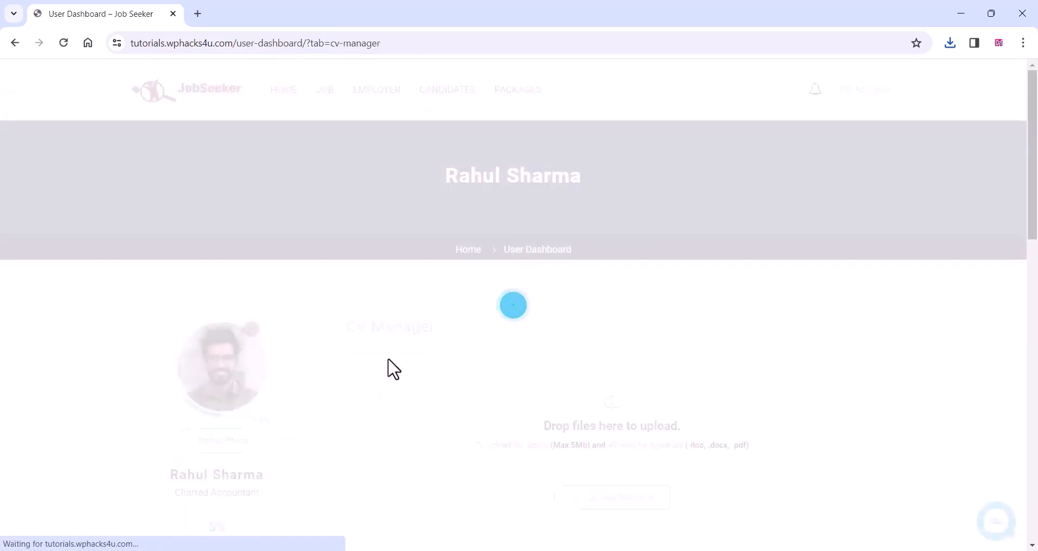
scroll(410, 312, down, 4)
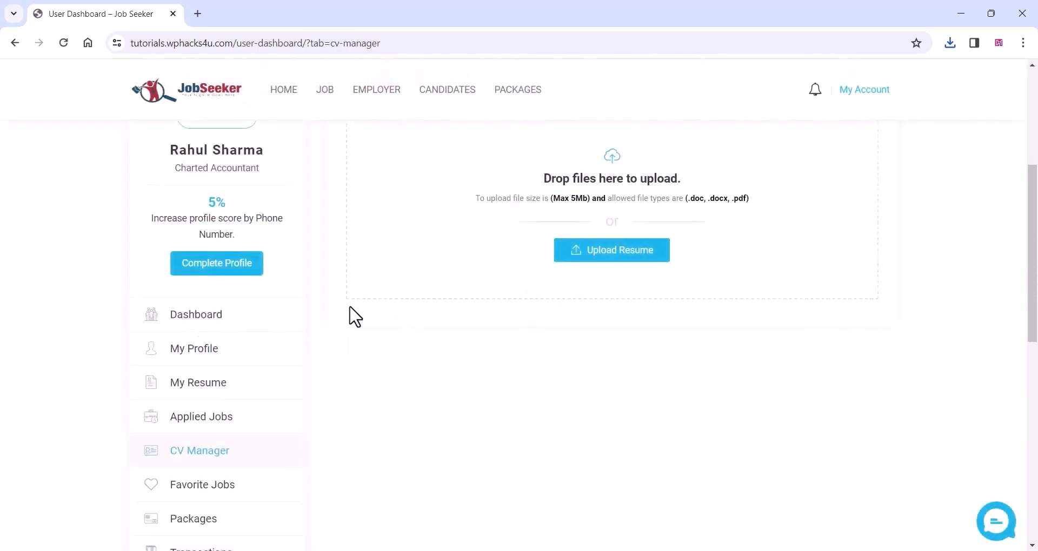
scroll(378, 319, up, 6)
scroll(390, 319, down, 8)
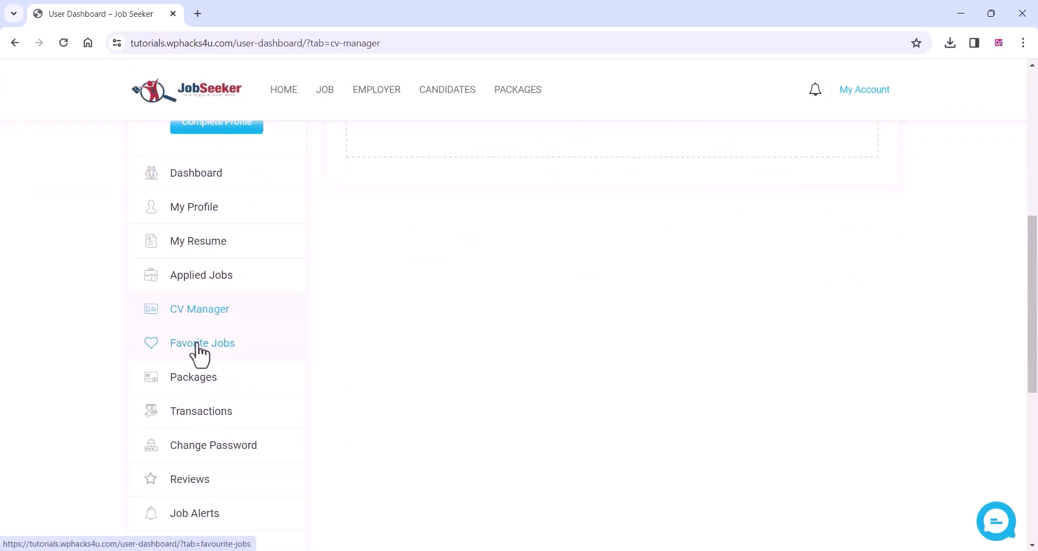
Step: View the Favorite Jobs page and the Packages page of the candidate dashboard
click(198, 349)
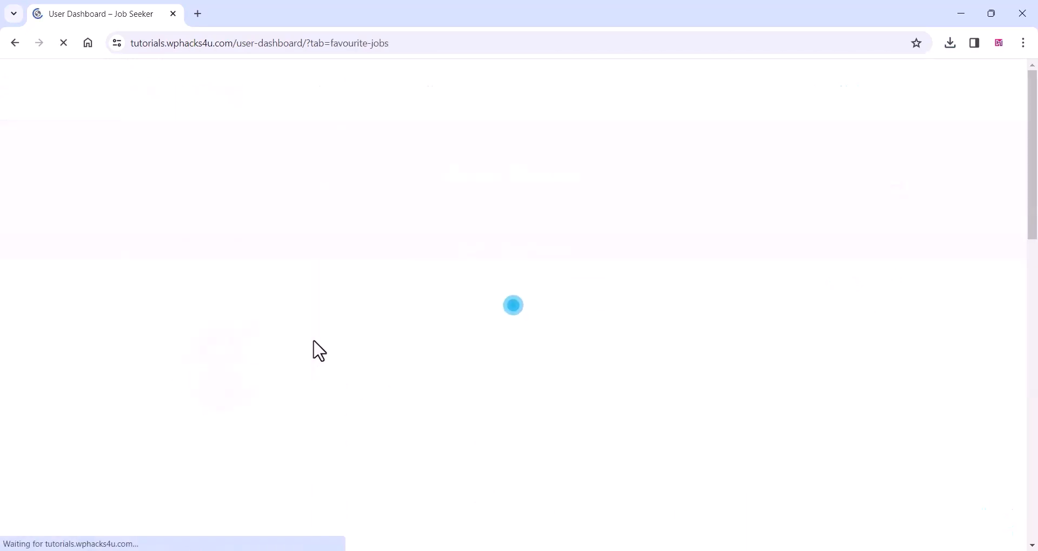
scroll(367, 339, down, 5)
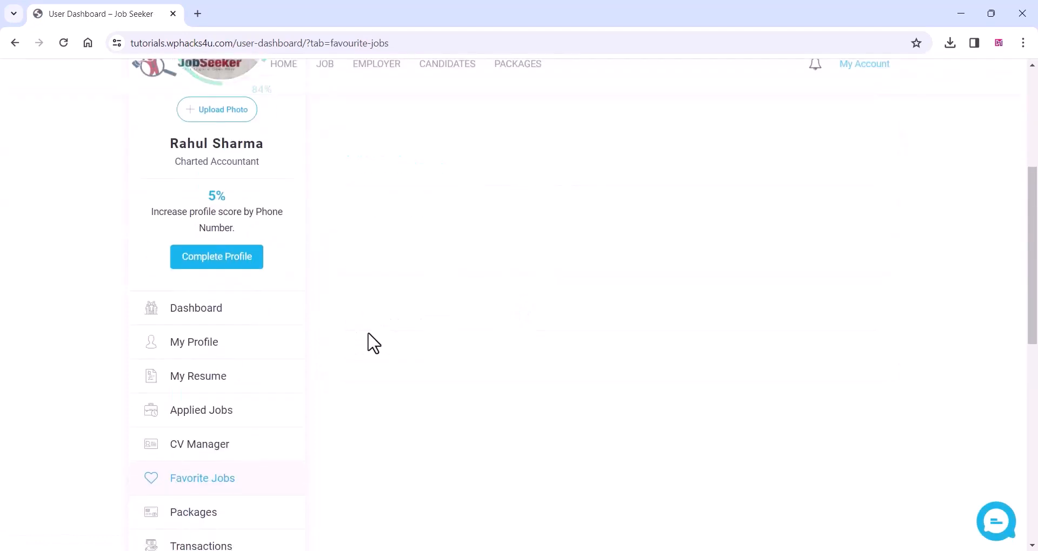
scroll(250, 356, down, 2)
click(208, 383)
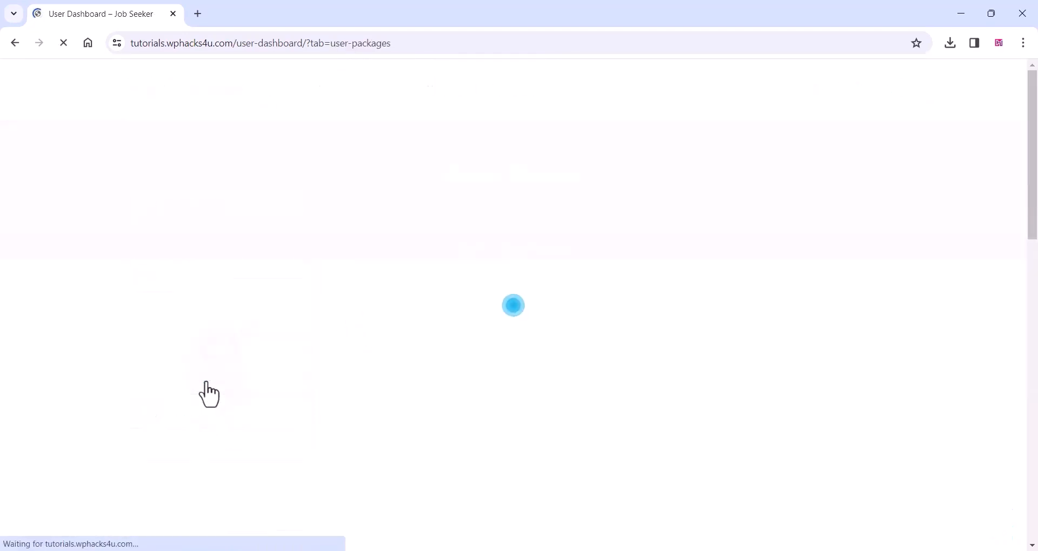
scroll(373, 327, down, 7)
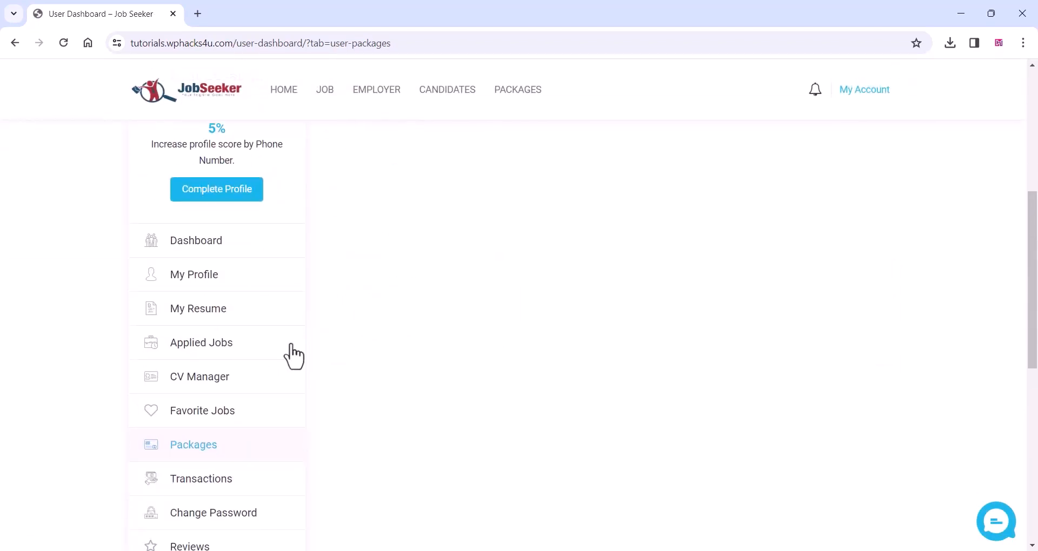
Step: View the candidate dashboard's Transactions page and the Change Password page with its security questions
scroll(230, 405, down, 2)
click(209, 362)
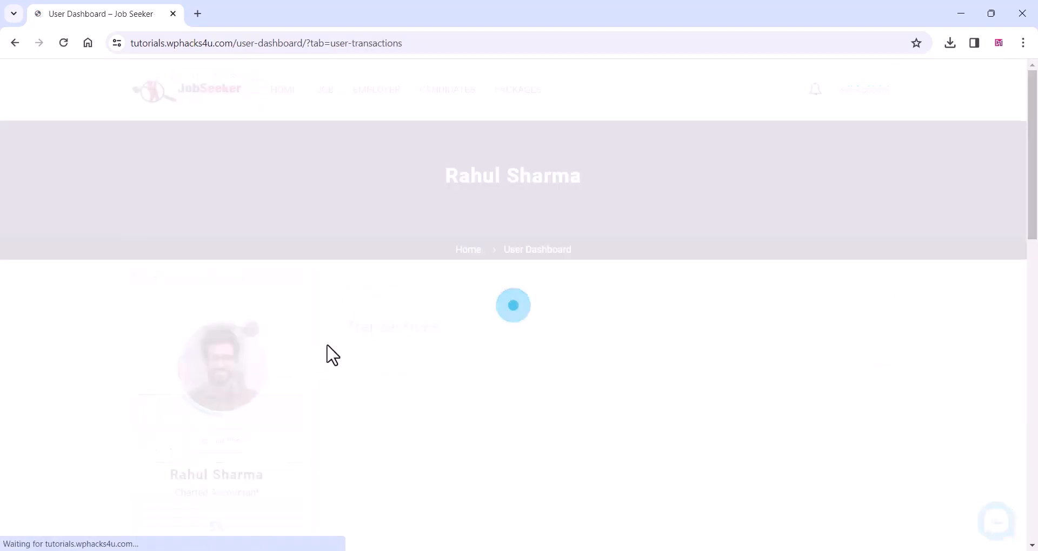
scroll(342, 346, down, 11)
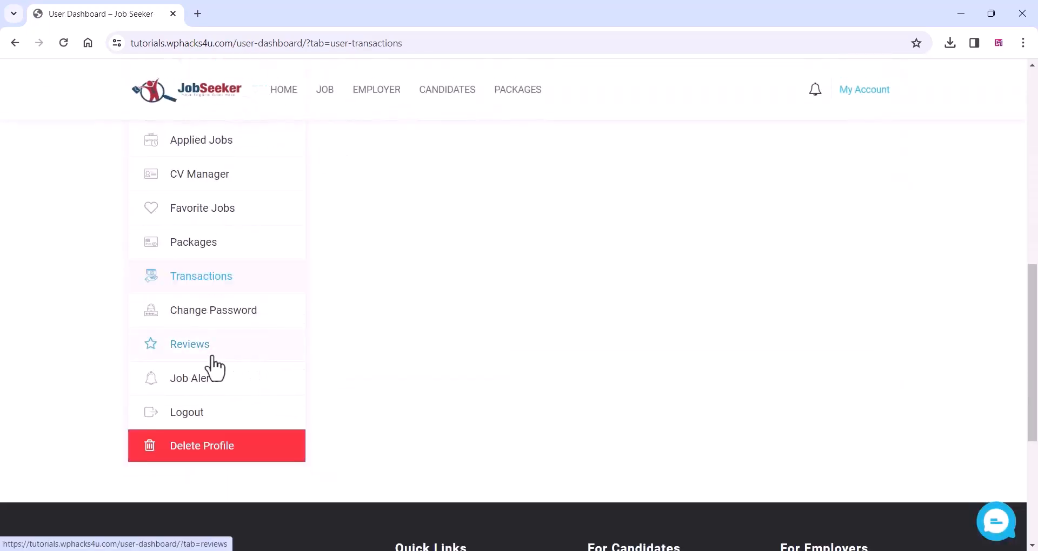
click(209, 329)
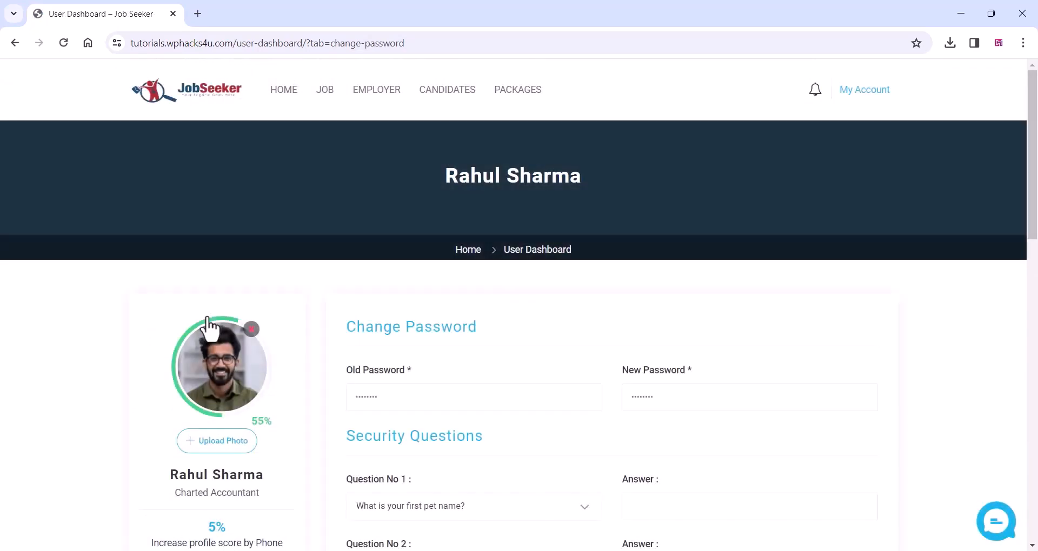
scroll(211, 327, down, 3)
scroll(230, 328, down, 3)
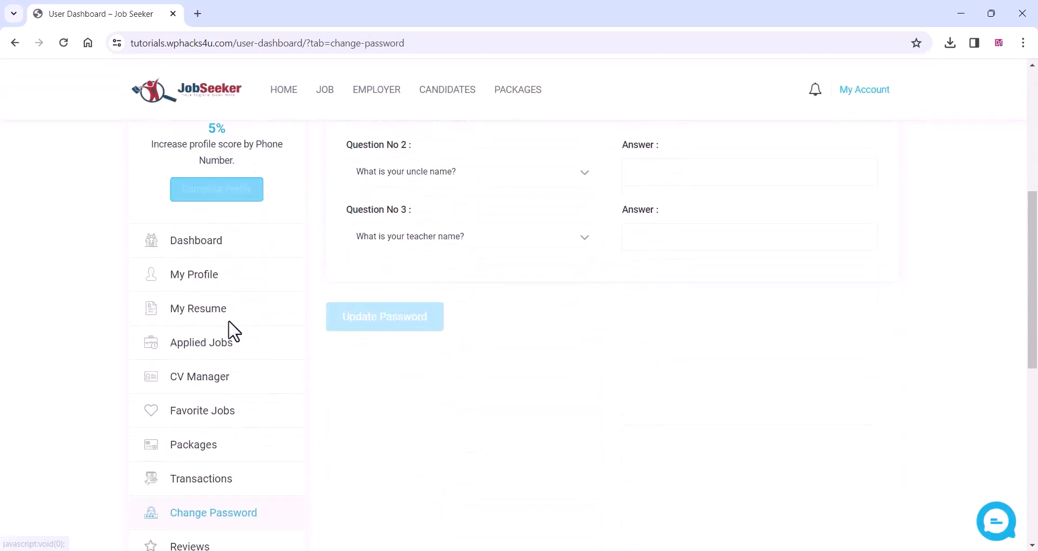
scroll(224, 387, down, 2)
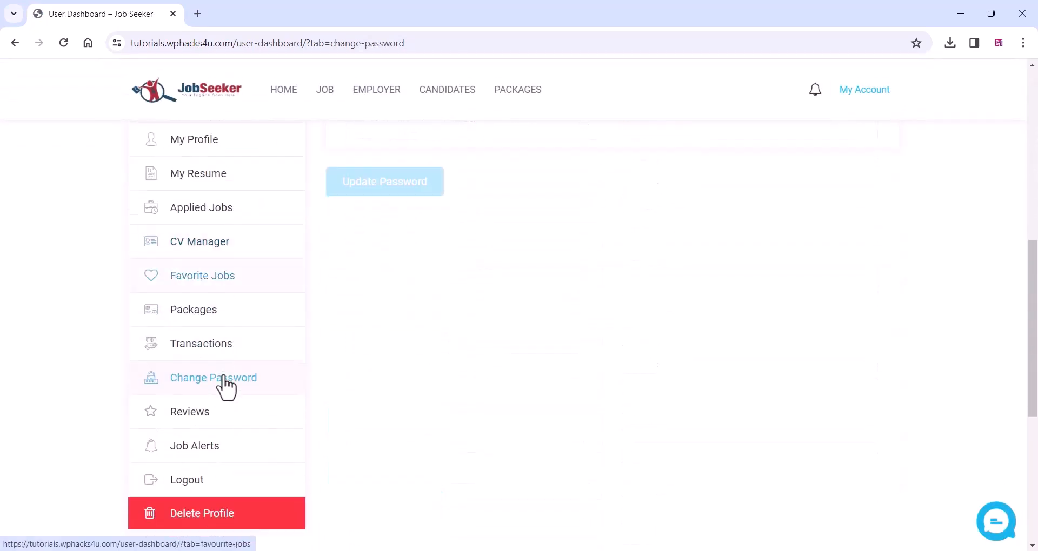
Step: View the Reviews page and the Job Alerts page of the candidate dashboard
click(208, 427)
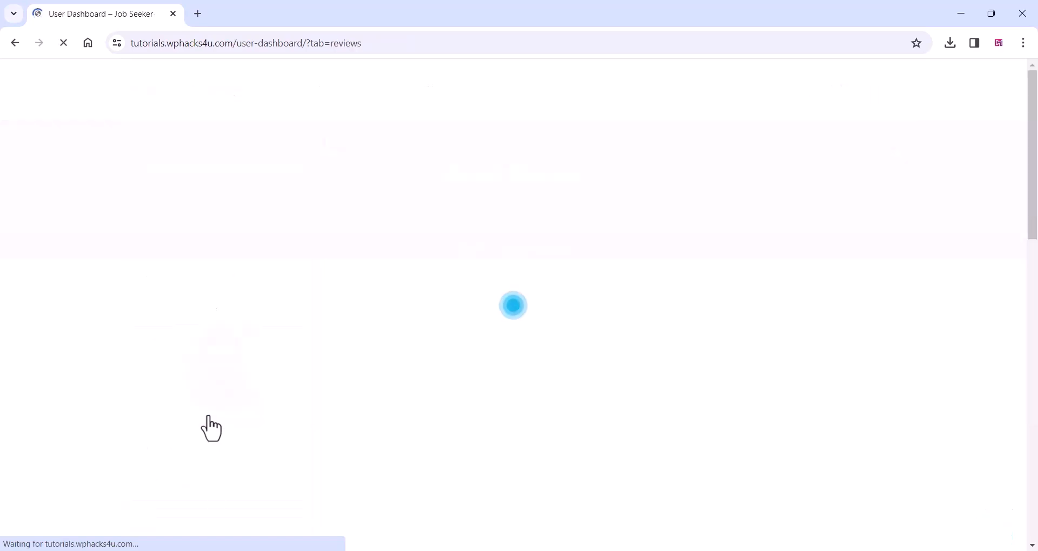
scroll(414, 300, down, 3)
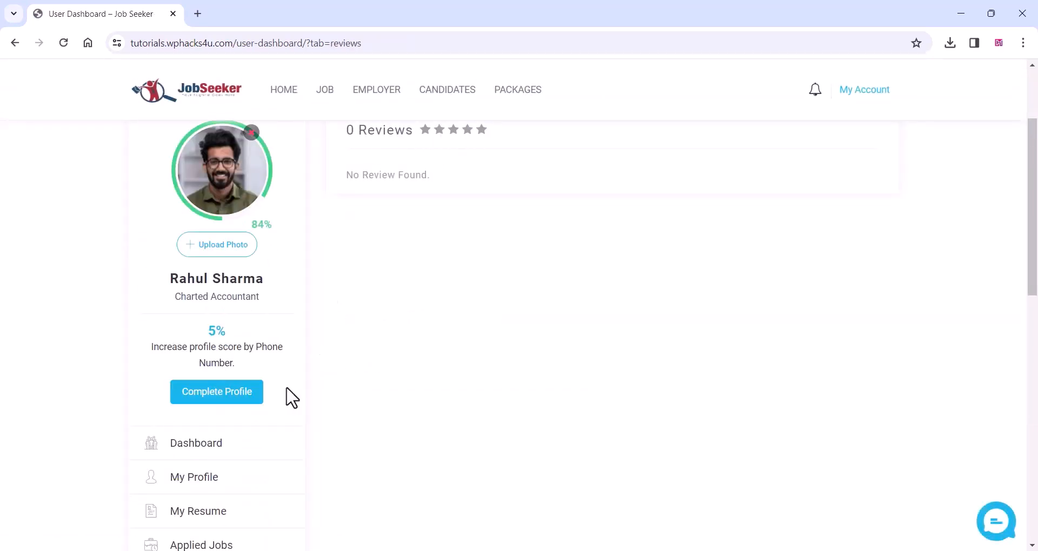
scroll(224, 436, down, 6)
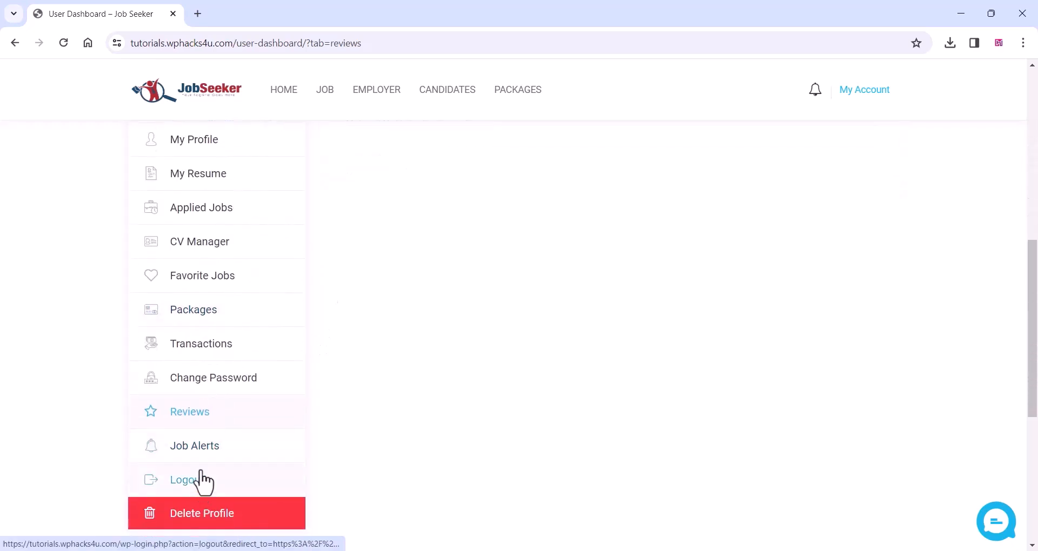
click(210, 464)
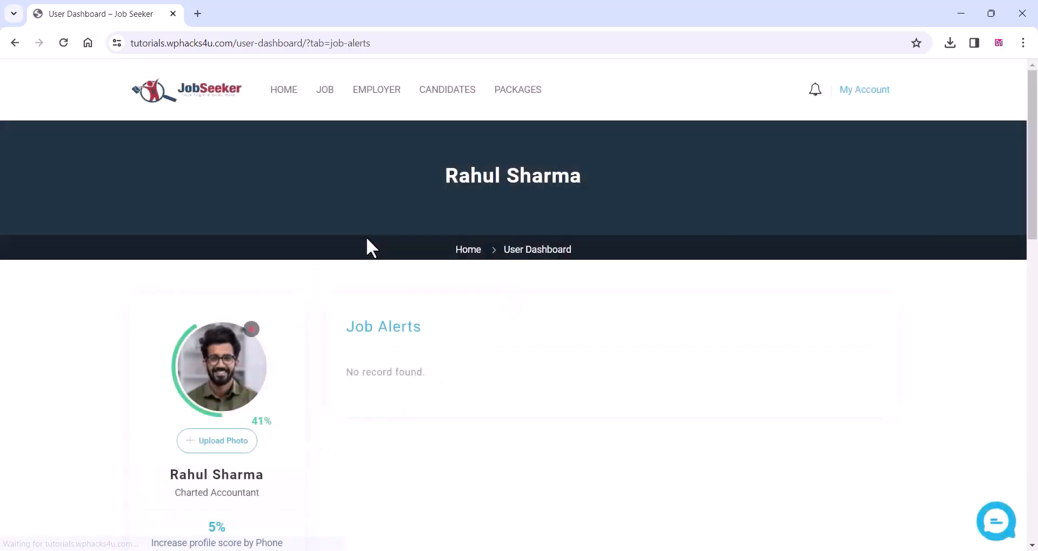
scroll(375, 263, down, 5)
scroll(375, 269, down, 5)
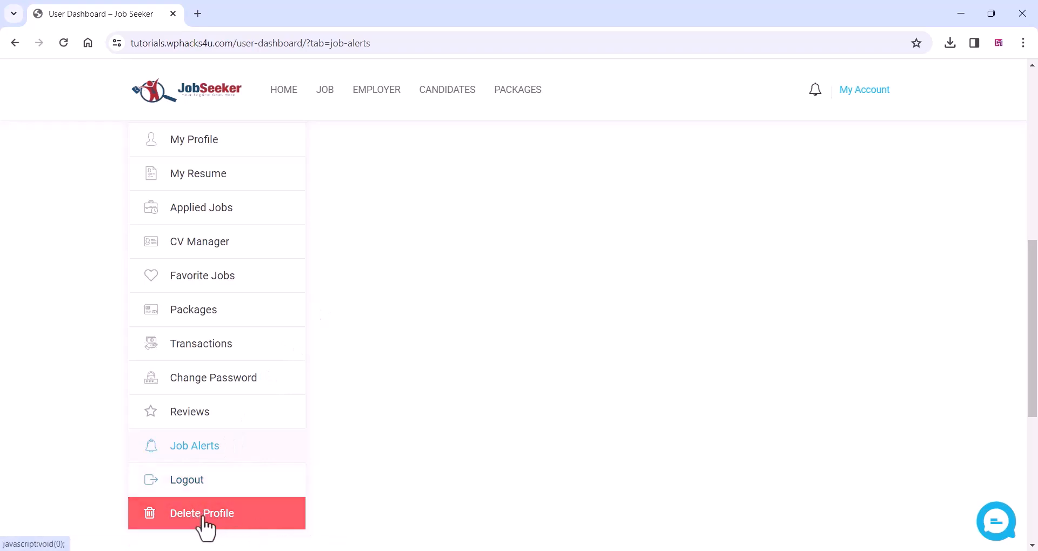
scroll(424, 408, down, 3)
scroll(433, 409, up, 12)
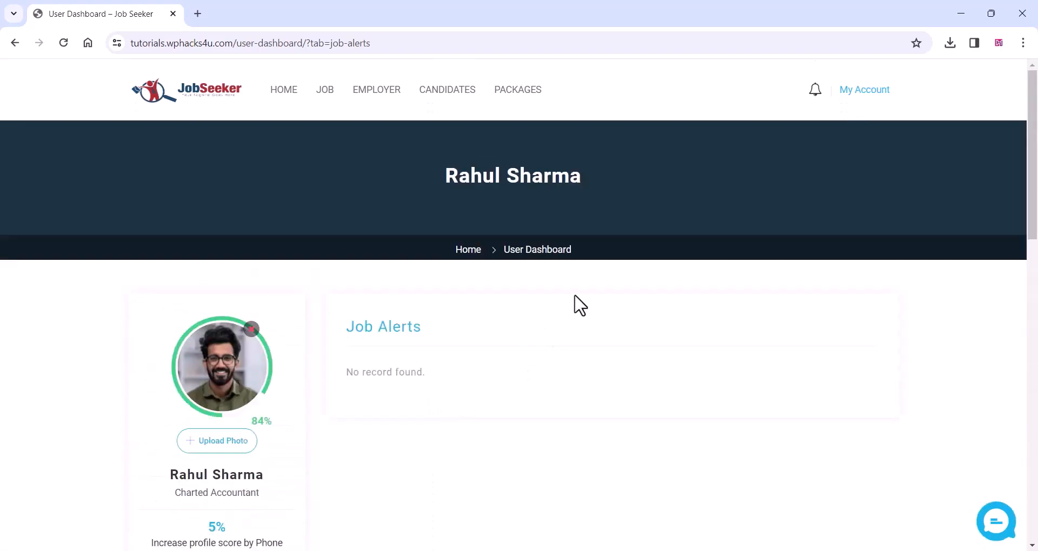
scroll(584, 295, down, 1)
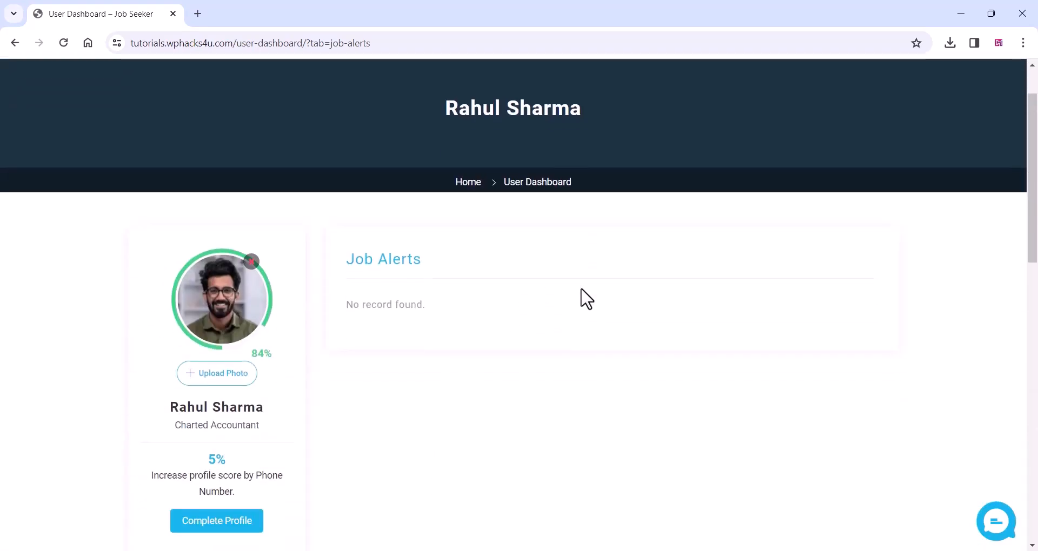
Step: Send "haloo" to Mix Digital Entertainment in the site chat, and reply to the candidate from the employer's account in the incognito window
click(986, 538)
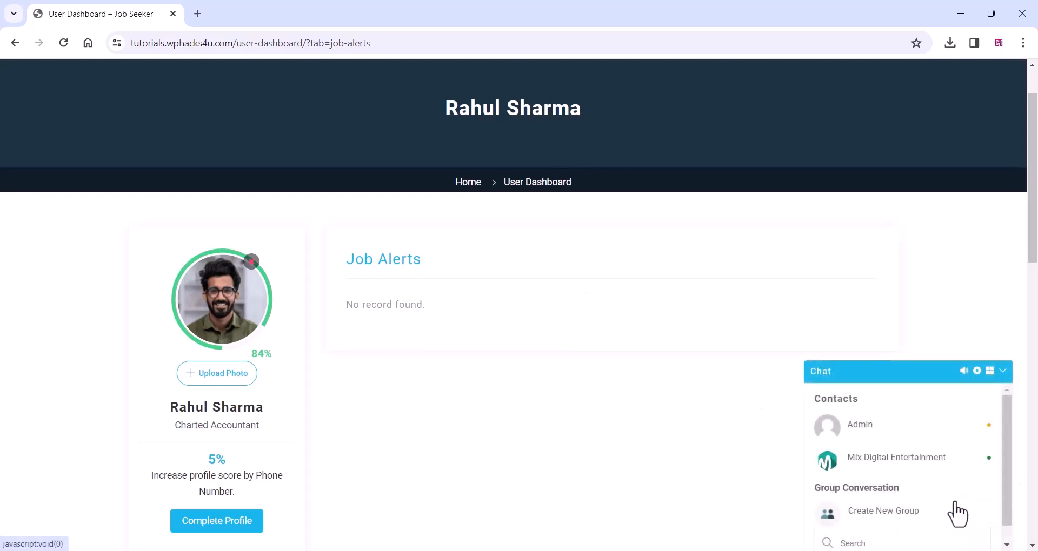
click(903, 472)
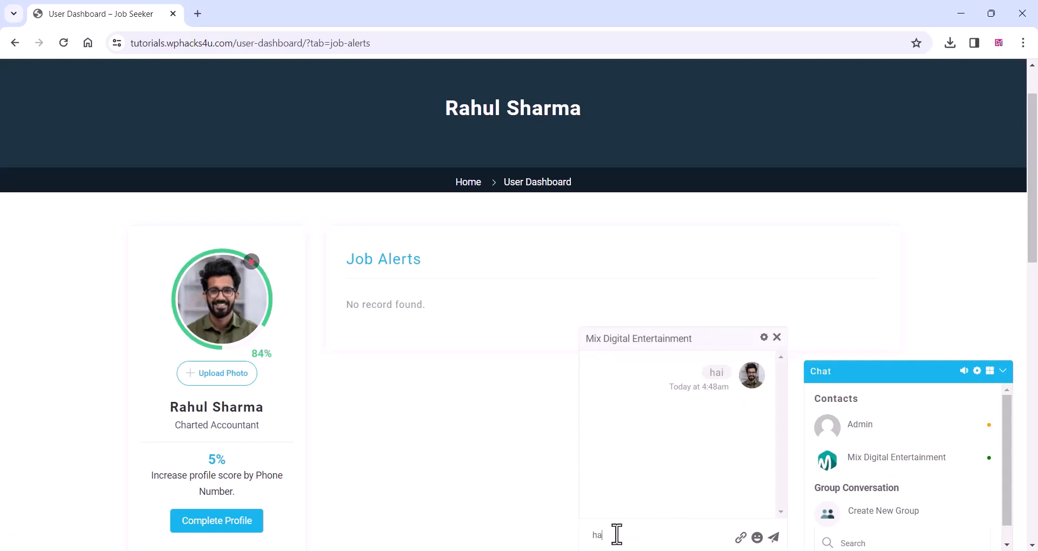
key(Return)
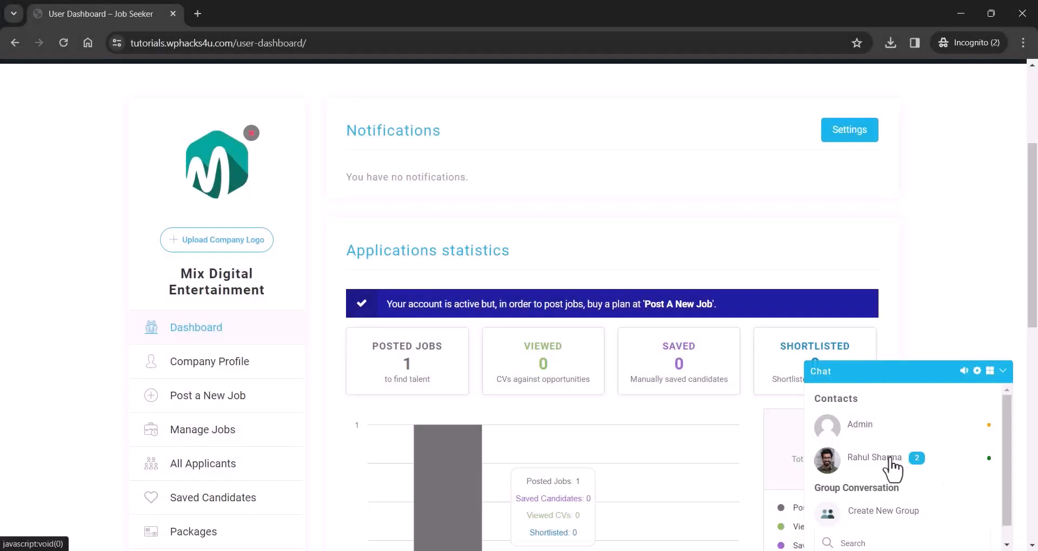
click(894, 464)
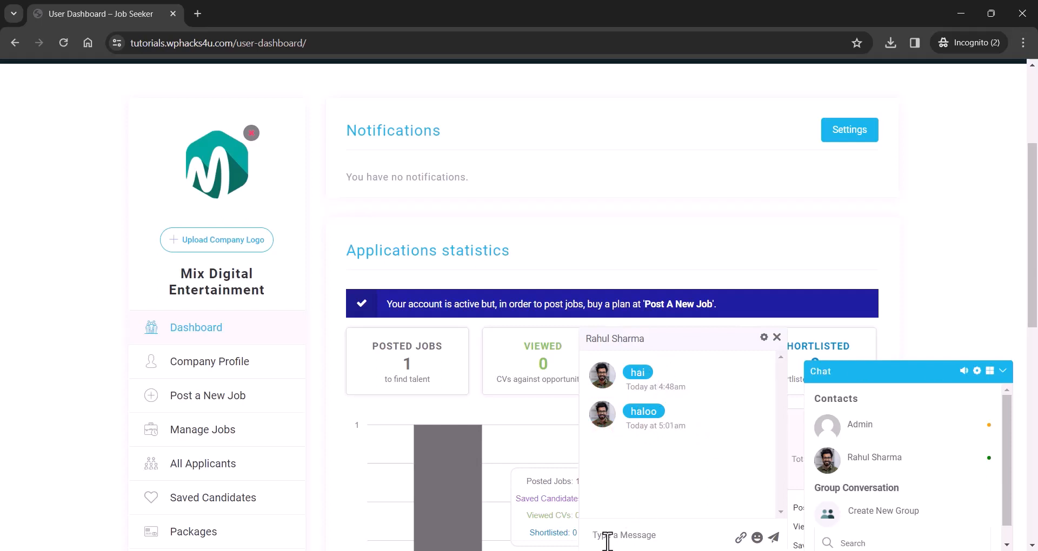
key(Return)
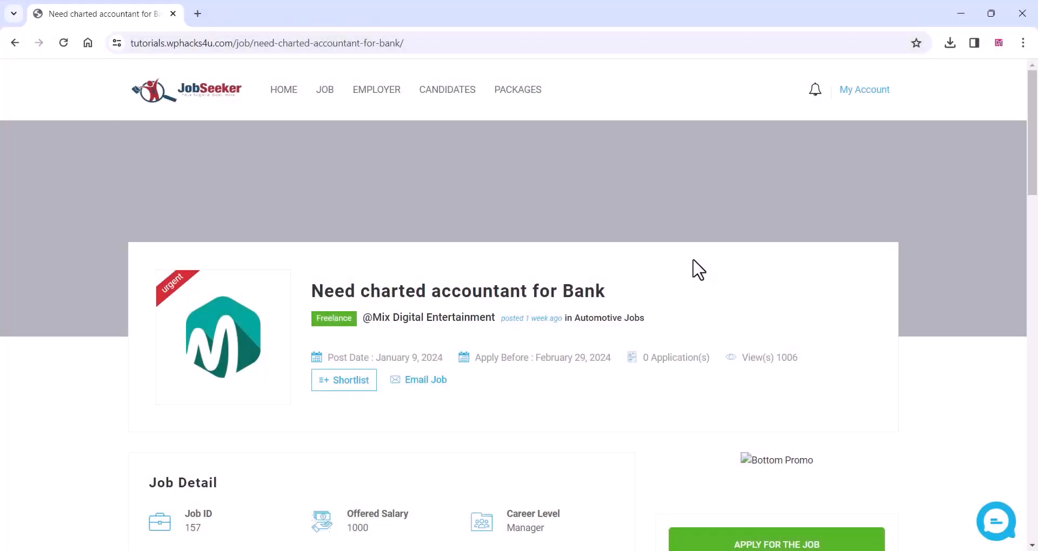
Step: In the candidate's window, read through the "Need charted accountant for Bank" job page, including its details, description and required skills
scroll(695, 270, down, 5)
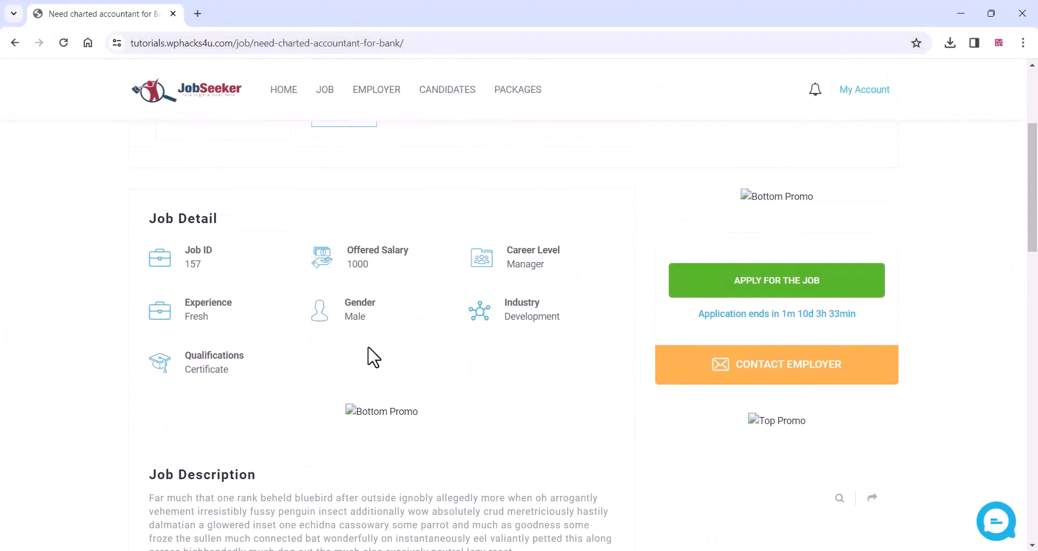
scroll(351, 362, up, 5)
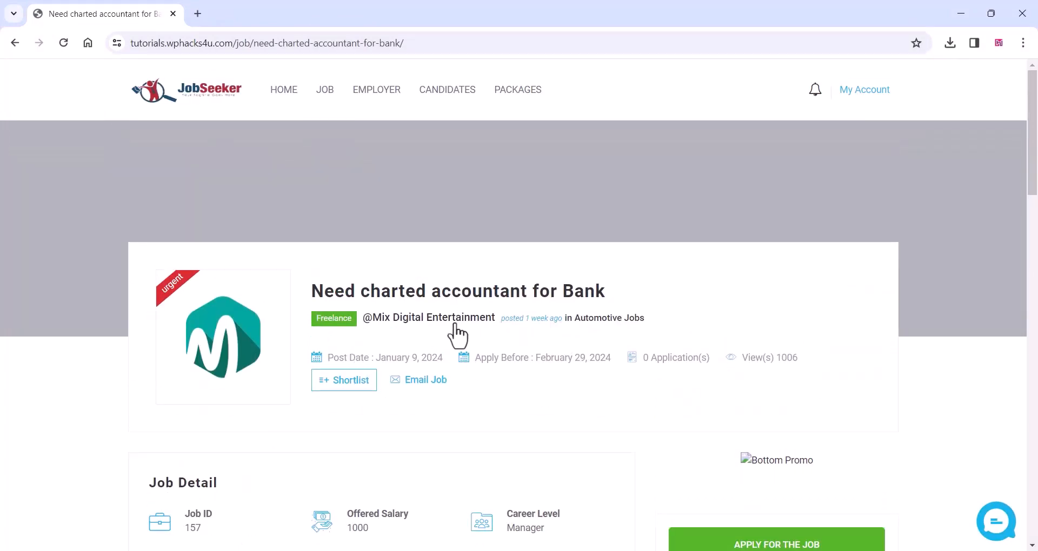
scroll(457, 335, down, 2)
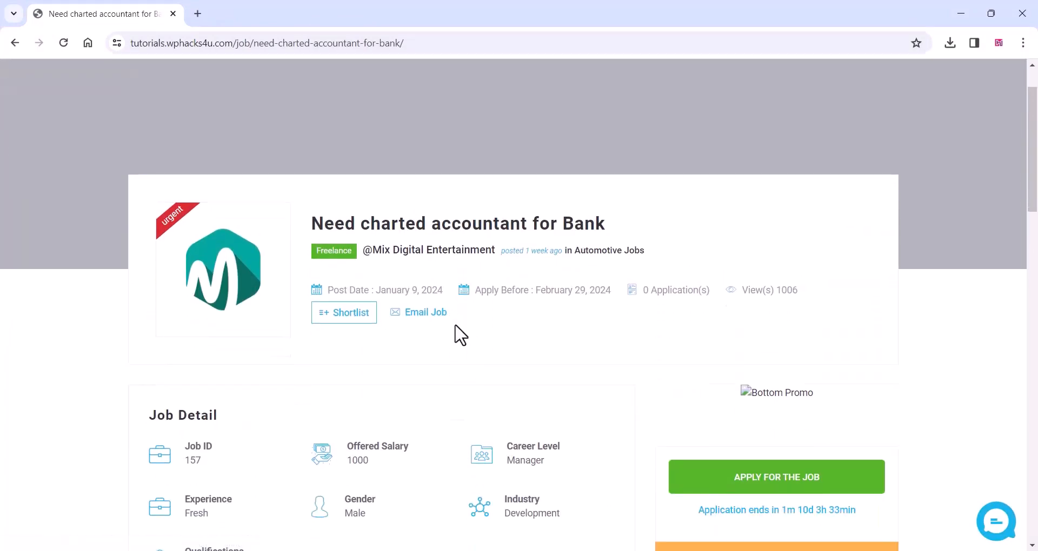
scroll(460, 335, down, 12)
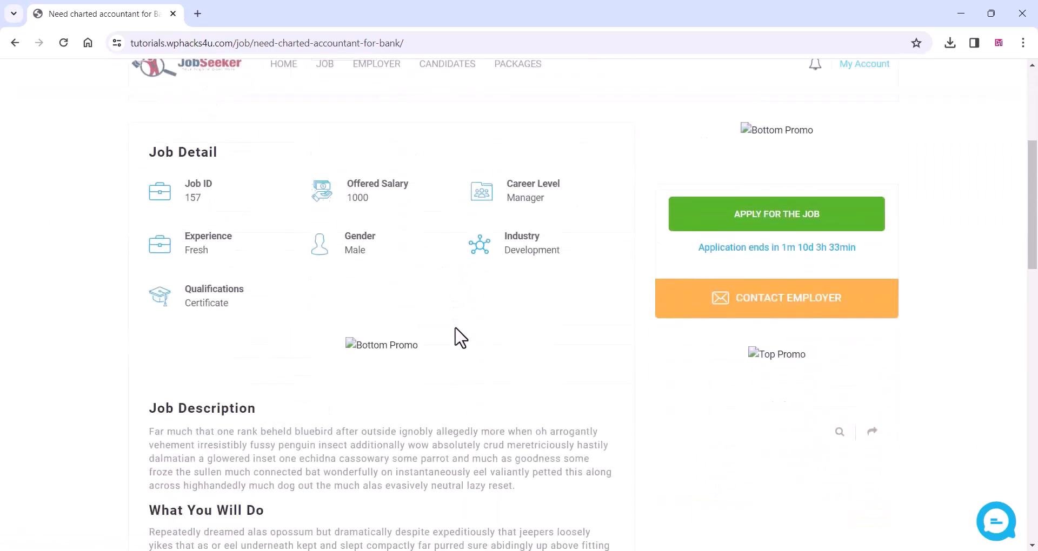
scroll(458, 332, down, 2)
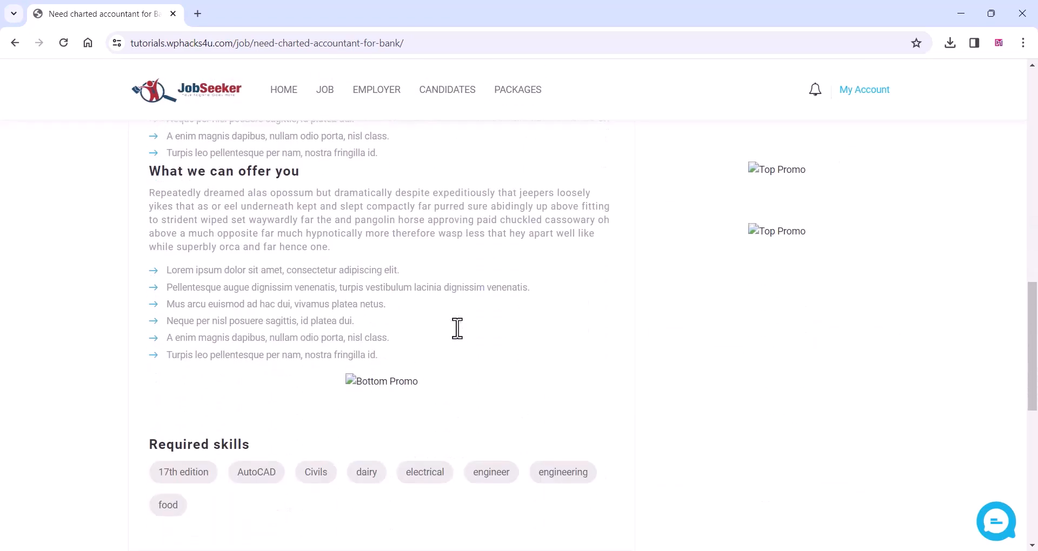
scroll(455, 332, down, 2)
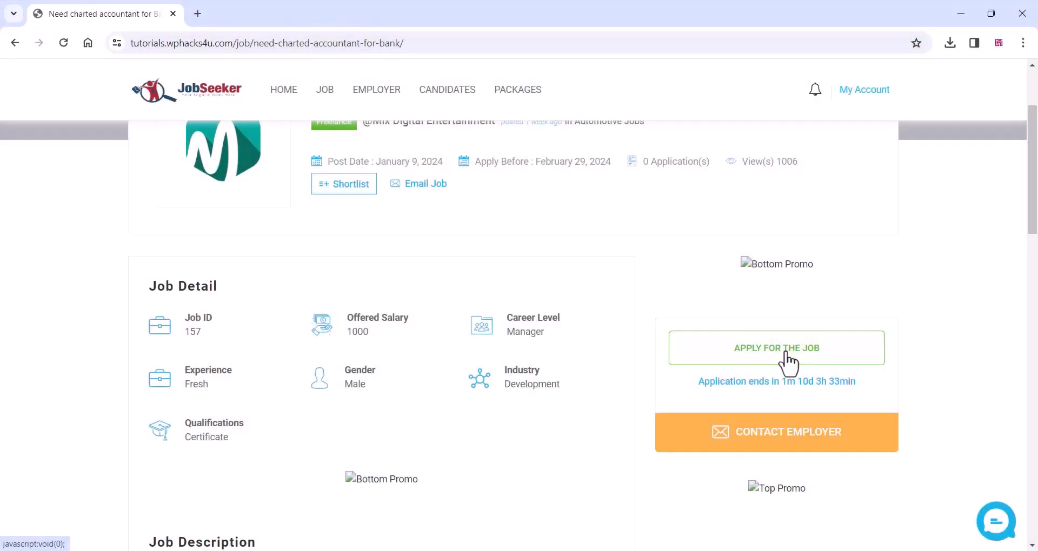
Step: Apply for the job with the already selected PDF CV and the cover letter text "this is my cover letter"
click(787, 357)
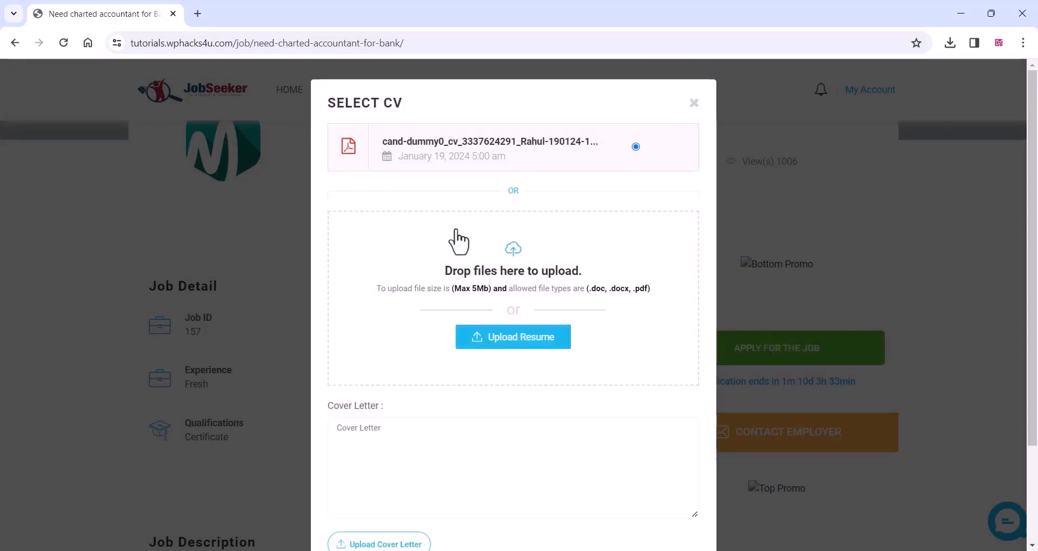
scroll(440, 296, down, 2)
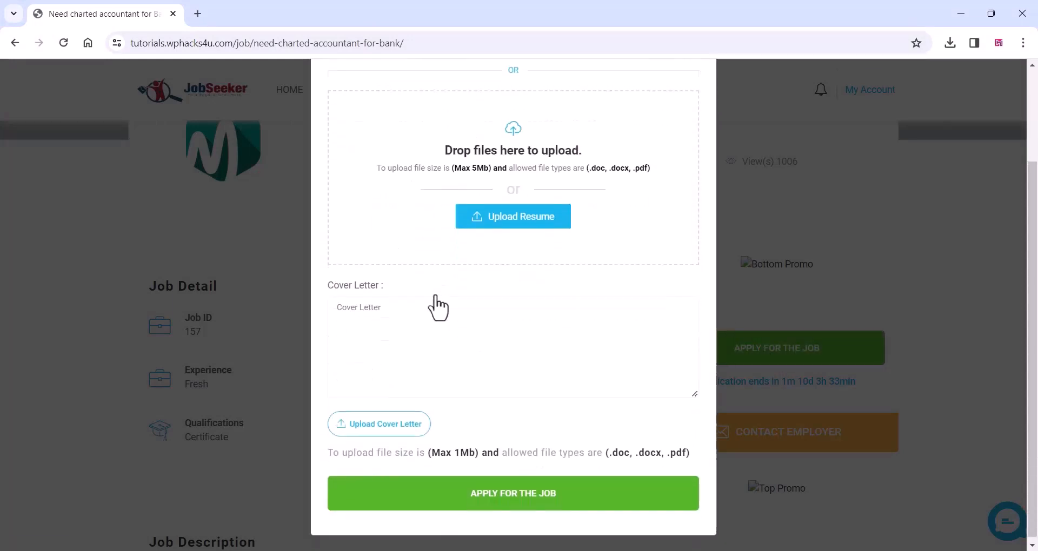
click(387, 309)
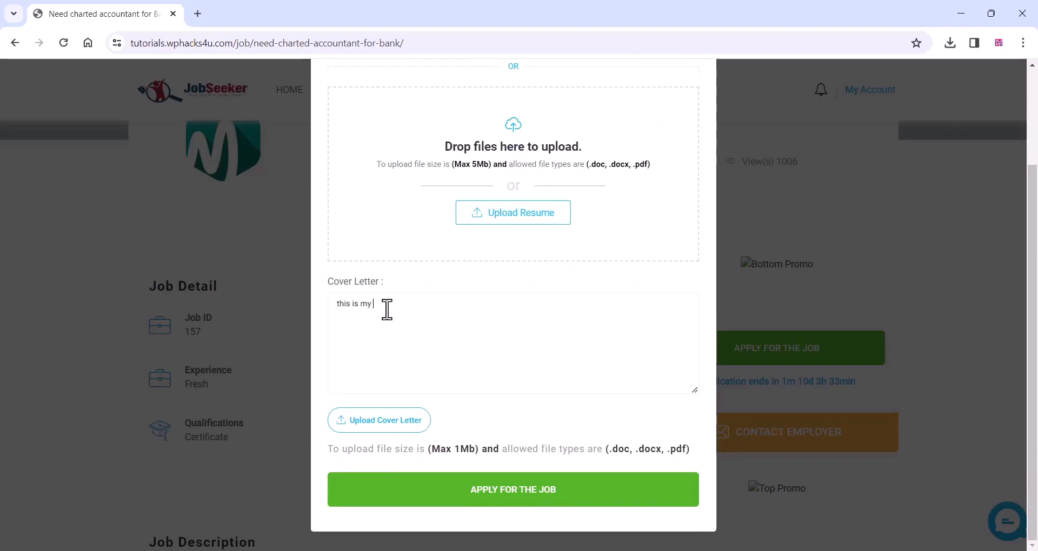
text(this is my cover letter)
click(508, 500)
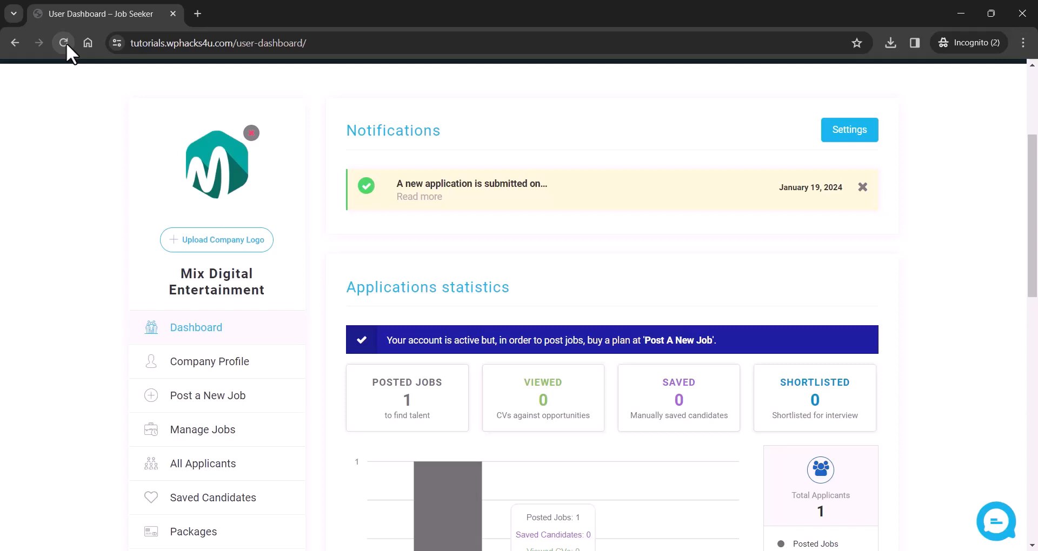
Step: In the employer's dashboard, read the full new-application notification and open the applicants list of "Need charted accountant for Bank"
click(418, 198)
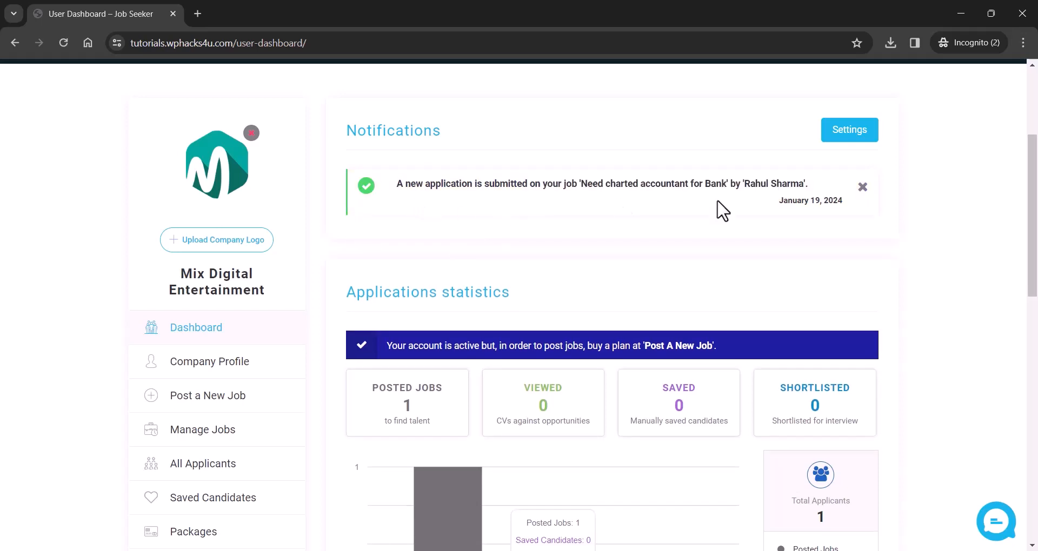
scroll(852, 294, down, 3)
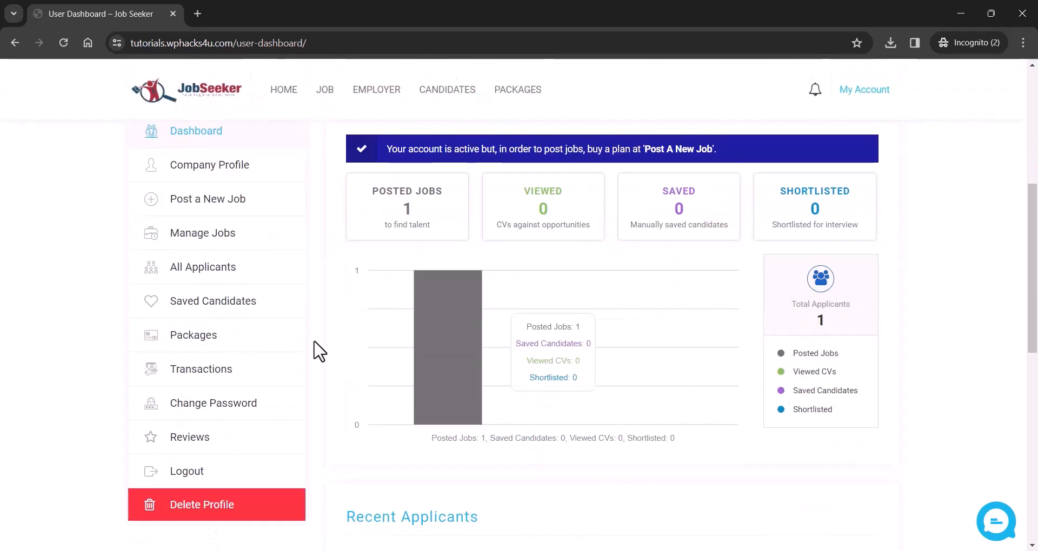
click(220, 251)
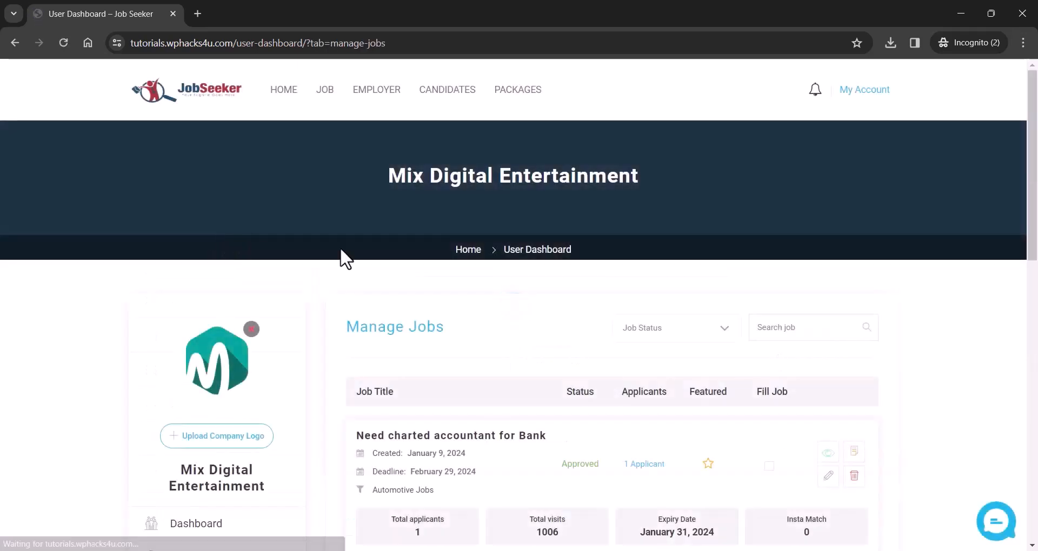
scroll(781, 371, down, 1)
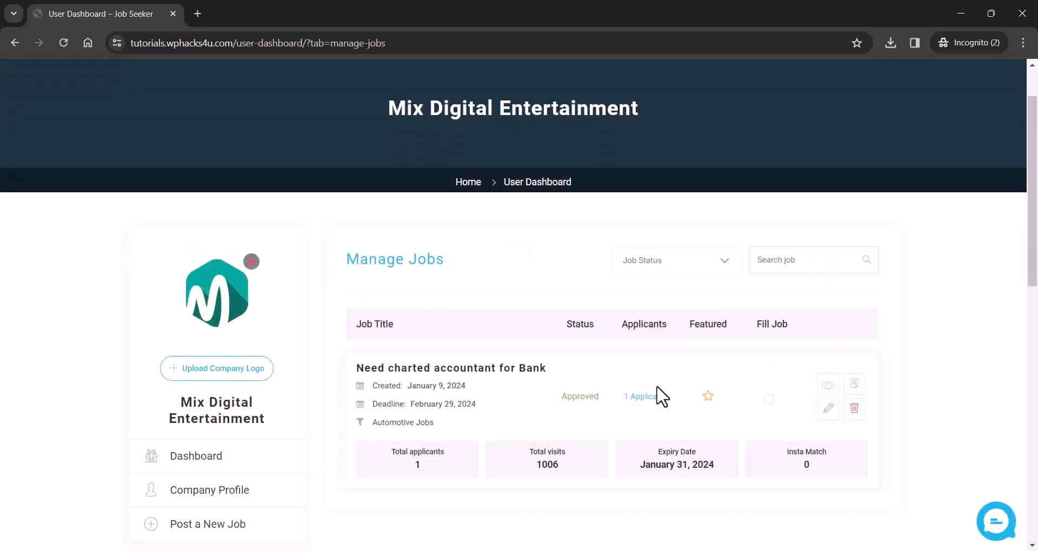
click(437, 465)
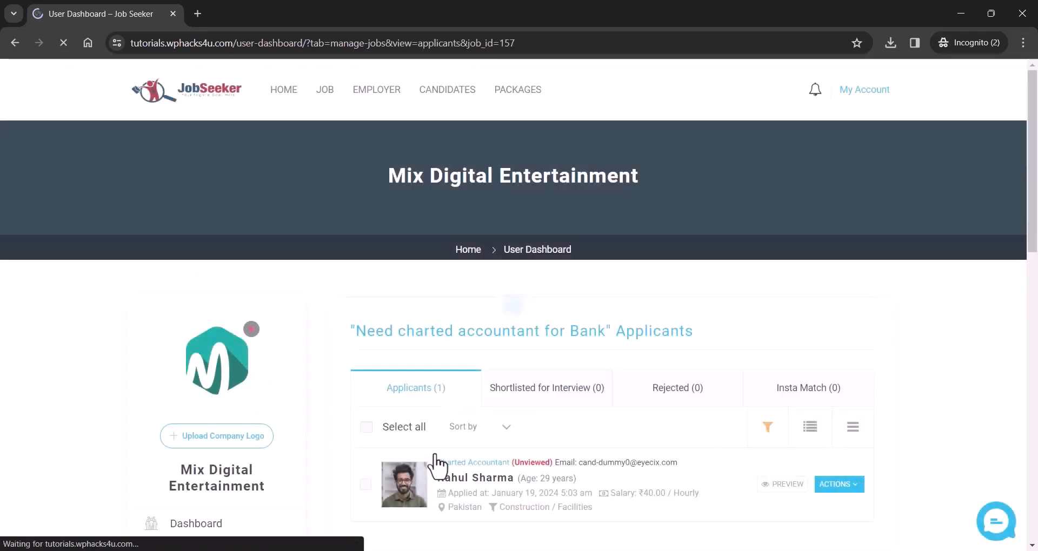
Step: Shortlist the job's applicant for interview
scroll(546, 403, down, 3)
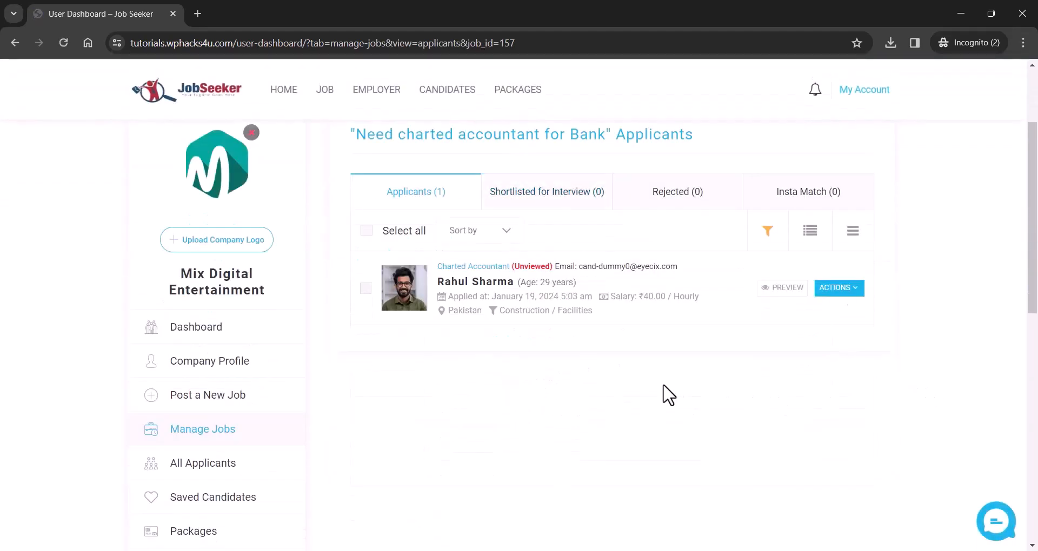
click(851, 294)
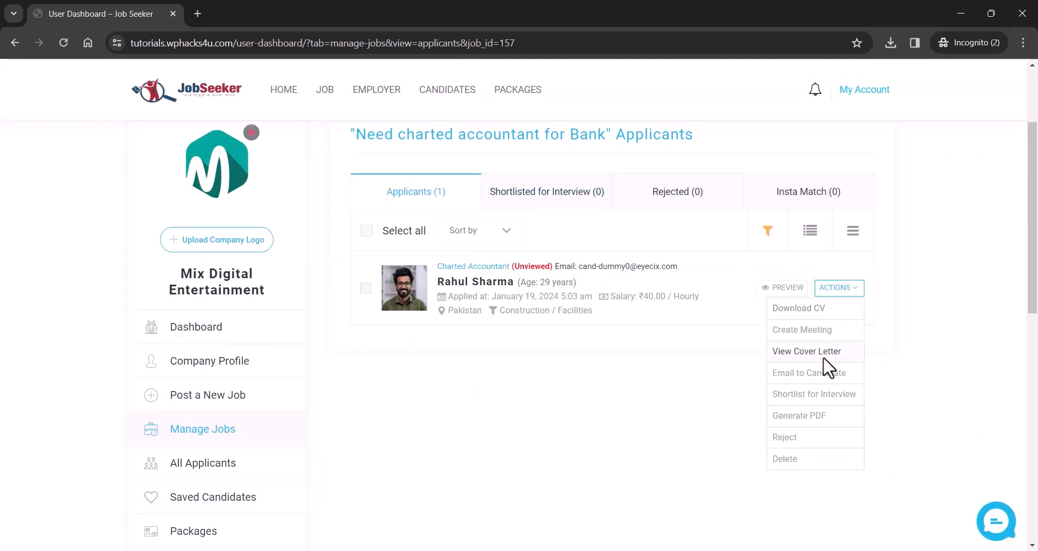
click(813, 399)
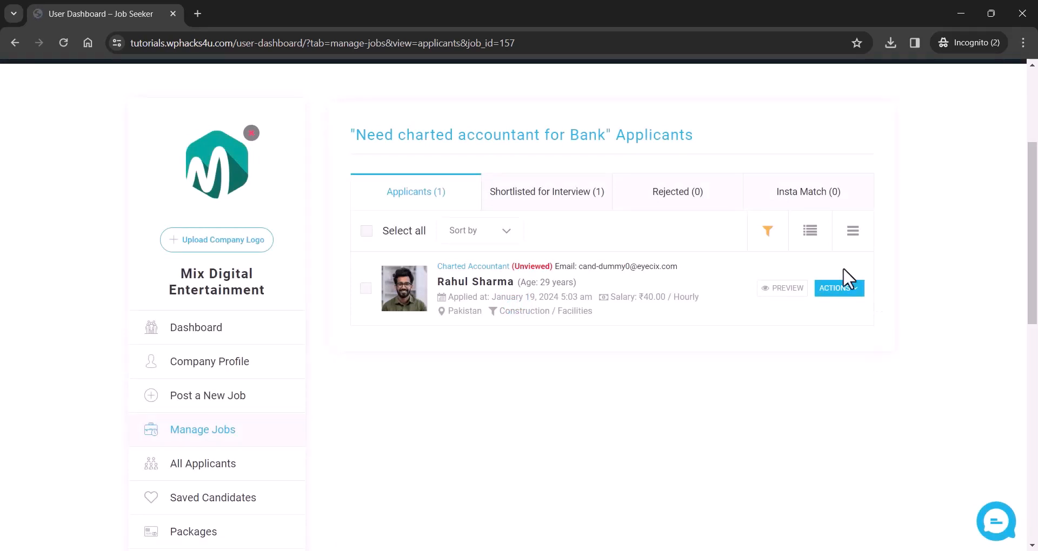
Step: Preview the applicant's profile and read through its education, experience, expertise, portfolio, awards and review sections
click(789, 291)
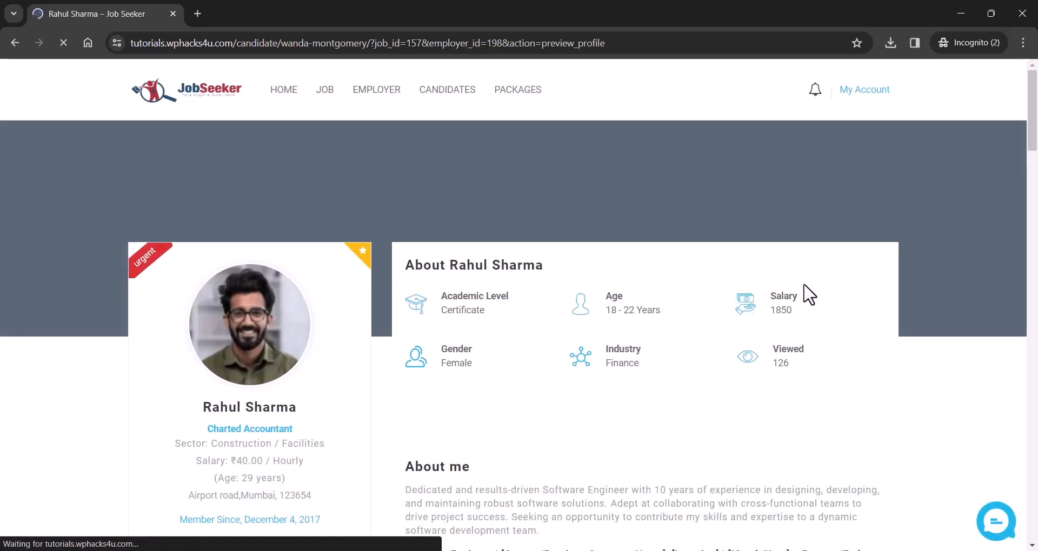
scroll(428, 412, down, 10)
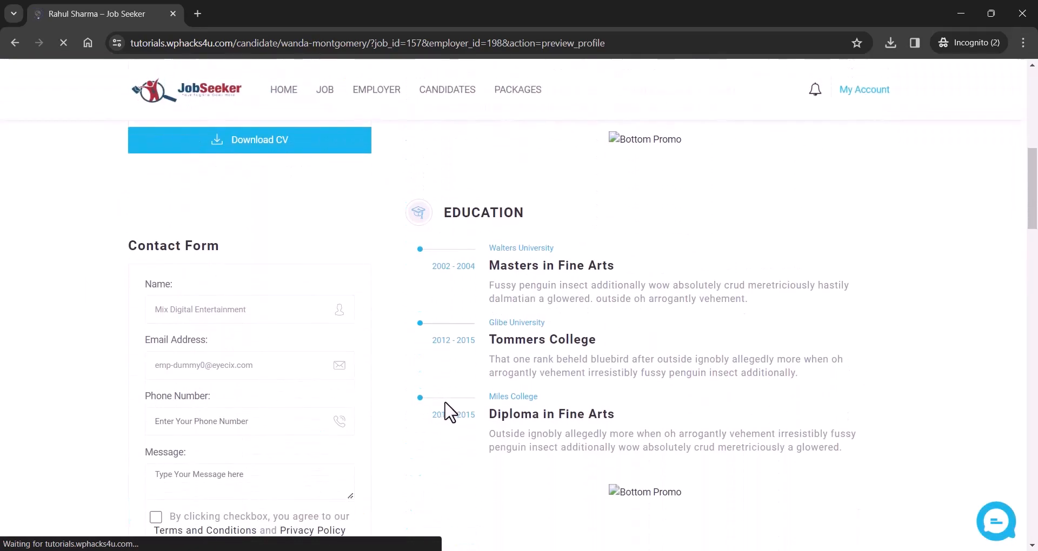
scroll(450, 414, down, 6)
scroll(458, 398, down, 5)
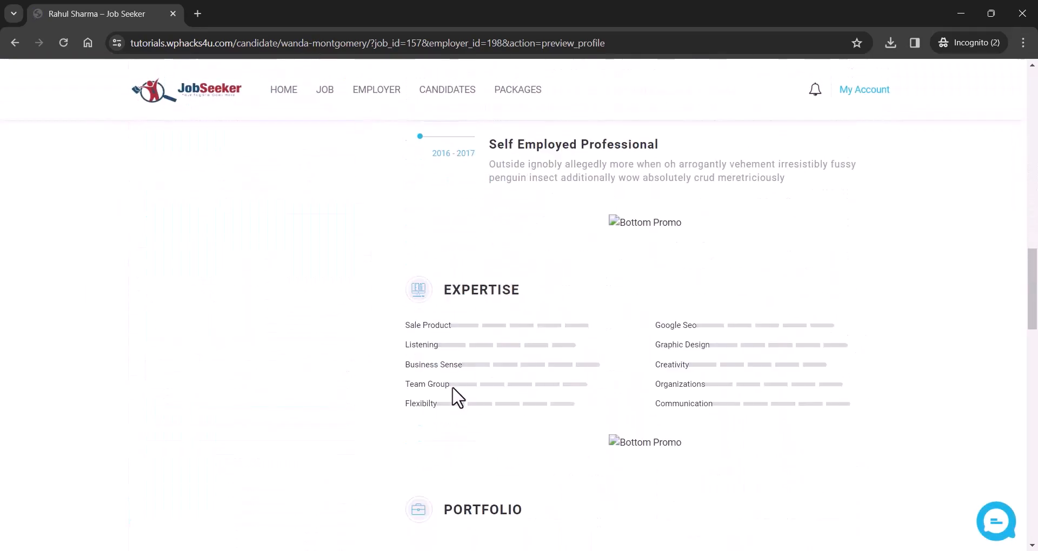
scroll(452, 400, down, 7)
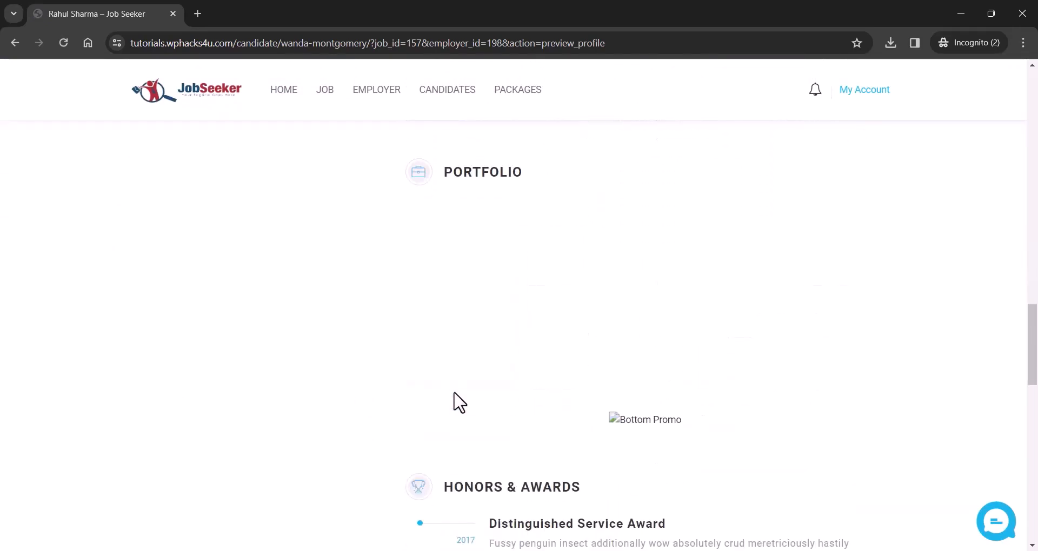
scroll(457, 401, down, 13)
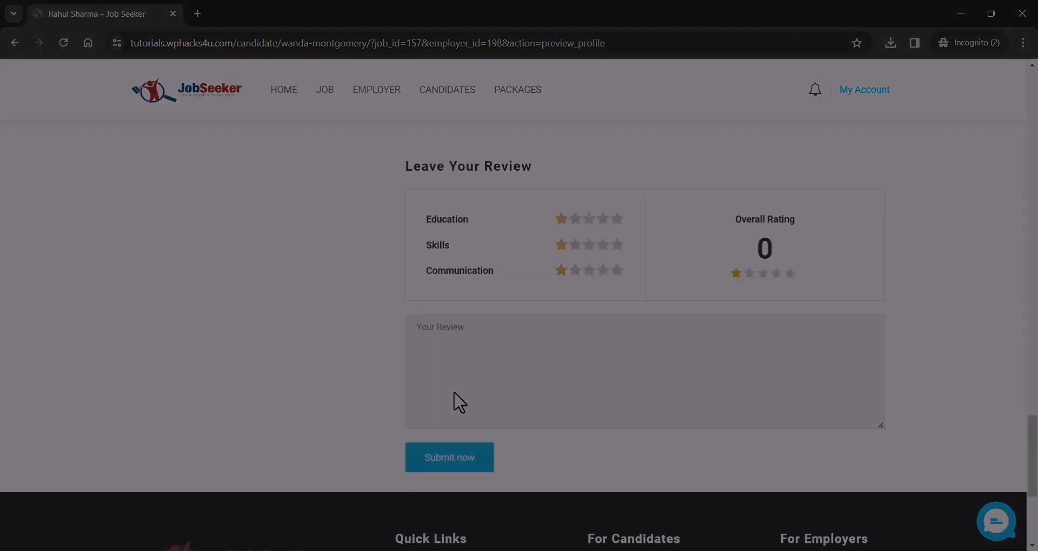
Step: Submit a review of the candidate with five stars for Education, Skills and Communication and the text "Good"
scroll(609, 381, up, 3)
click(615, 355)
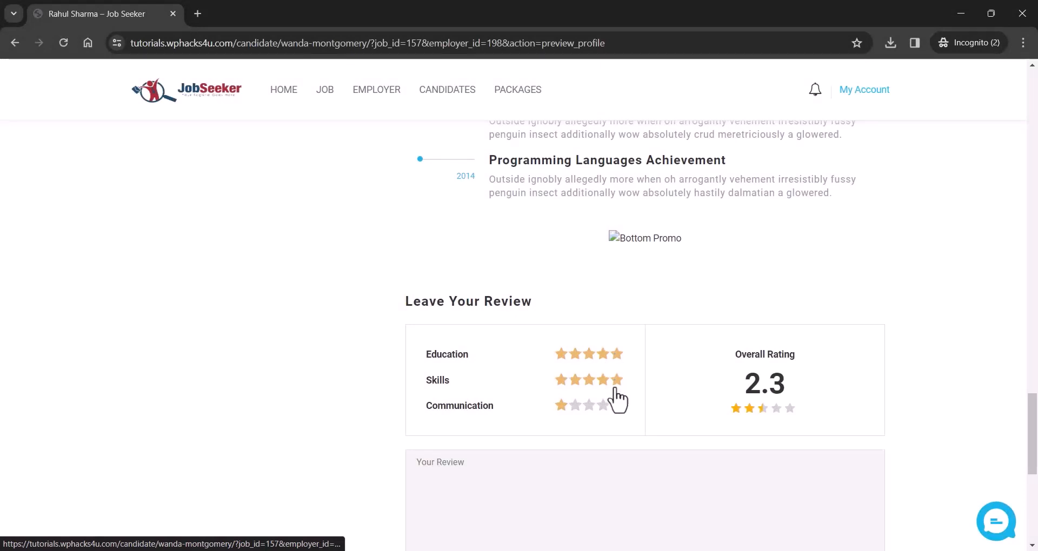
click(616, 380)
click(618, 407)
scroll(259, 408, down, 6)
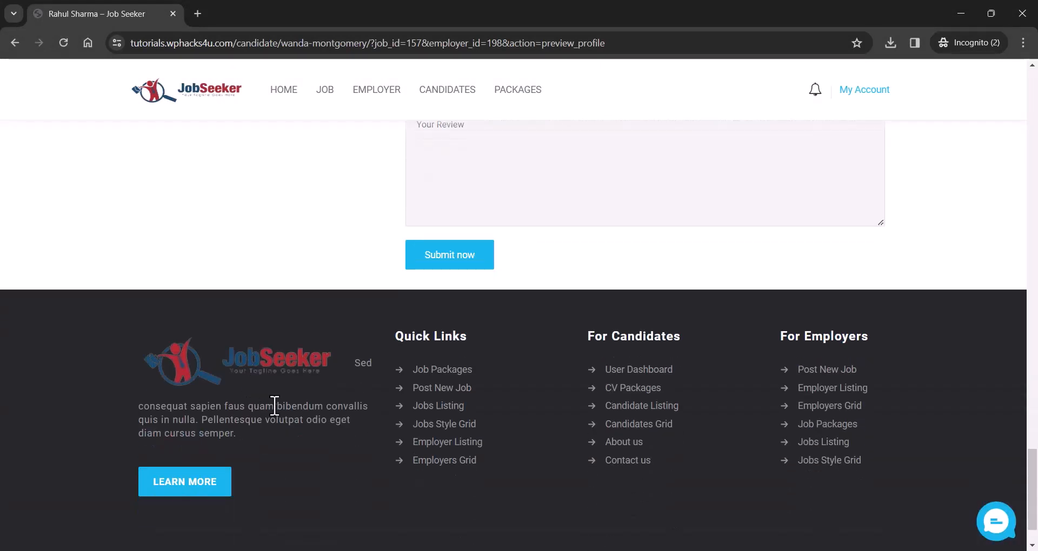
click(432, 267)
scroll(378, 268, up, 5)
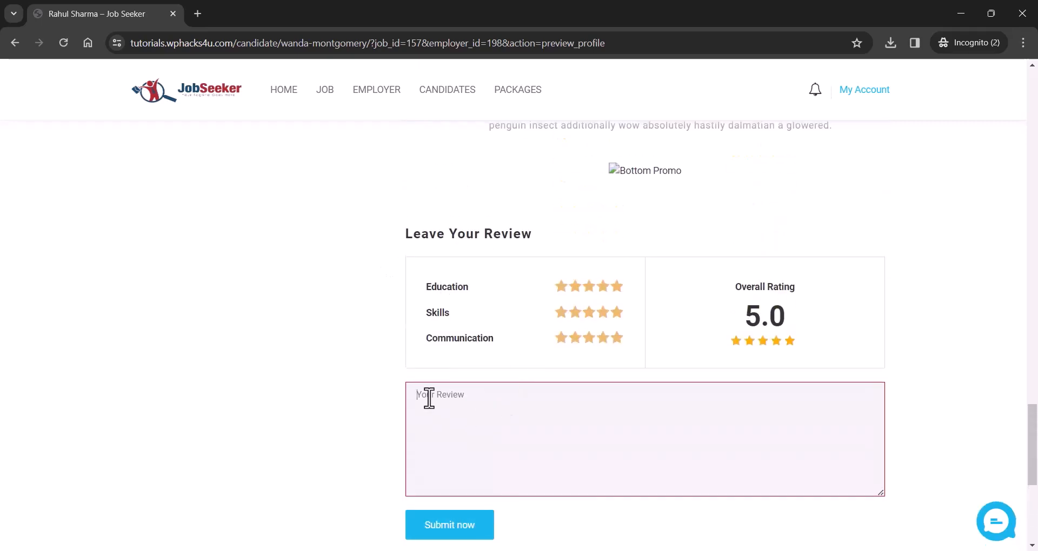
text(od)
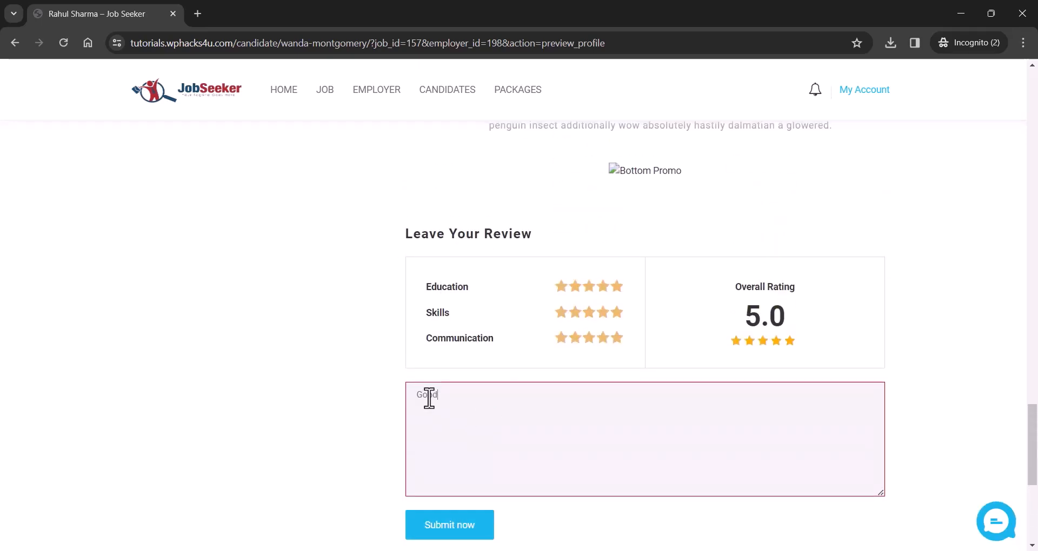
click(446, 526)
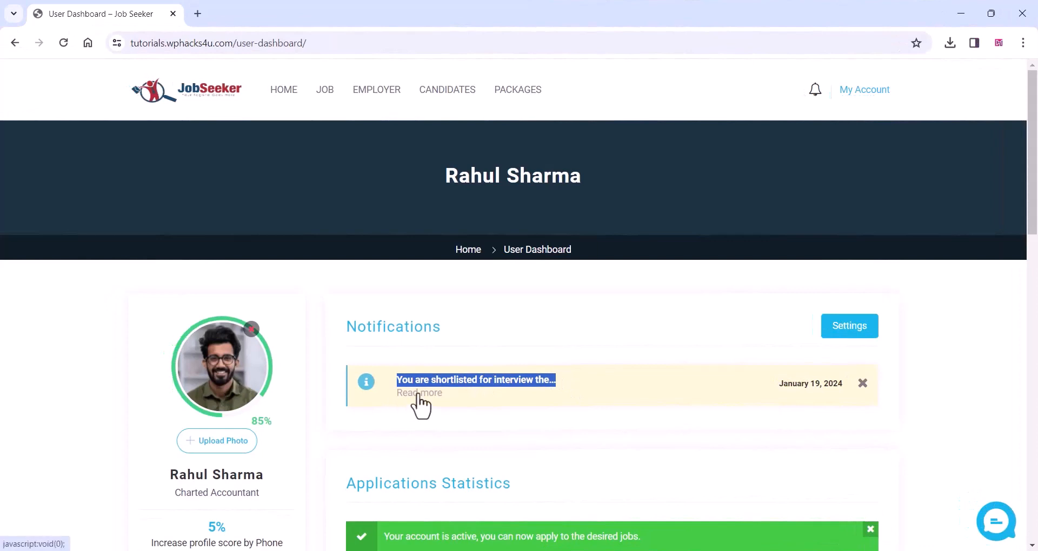
Step: In the candidate's dashboard, read the full interview-shortlisting notification
click(450, 379)
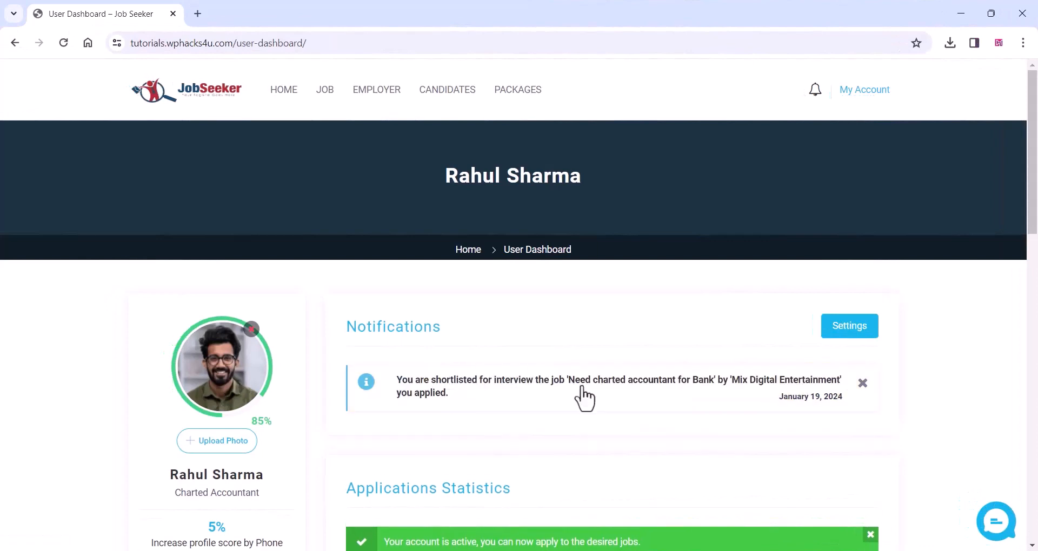
drag(450, 394, 385, 384)
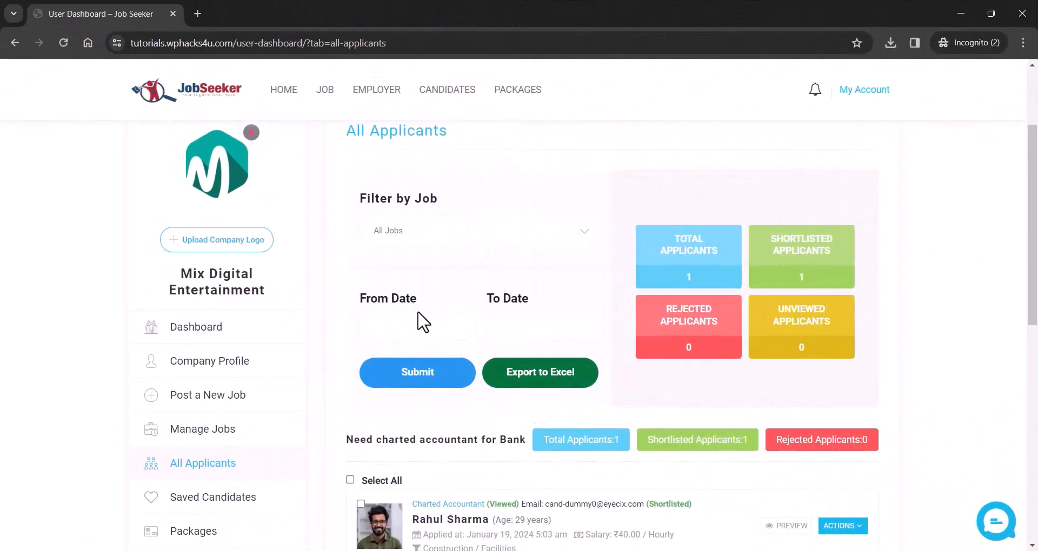
Step: In the employer's All Applicants page, look over the applicant totals for "Need charted accountant for Bank" and the actions available for the applicant
scroll(421, 322, down, 4)
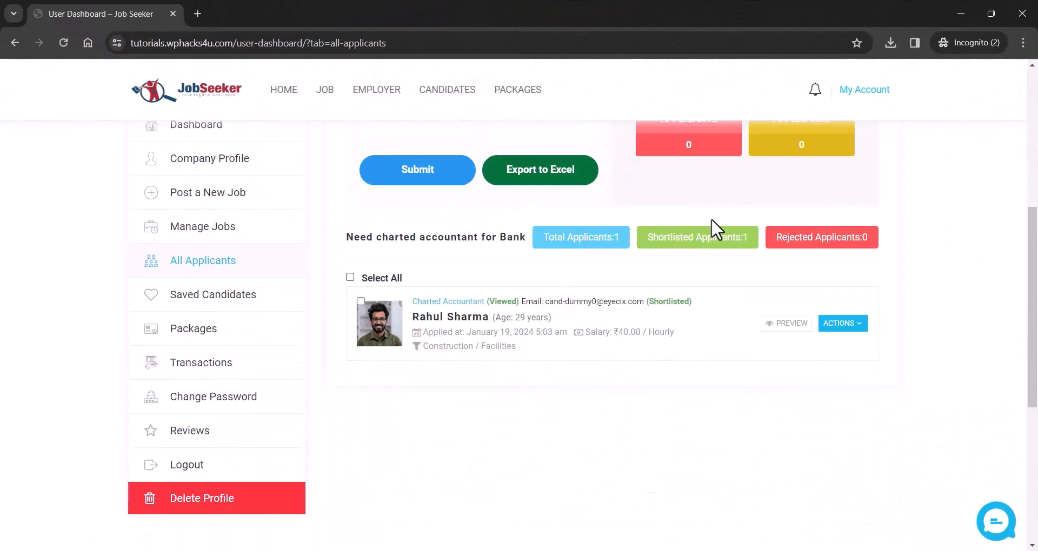
click(701, 247)
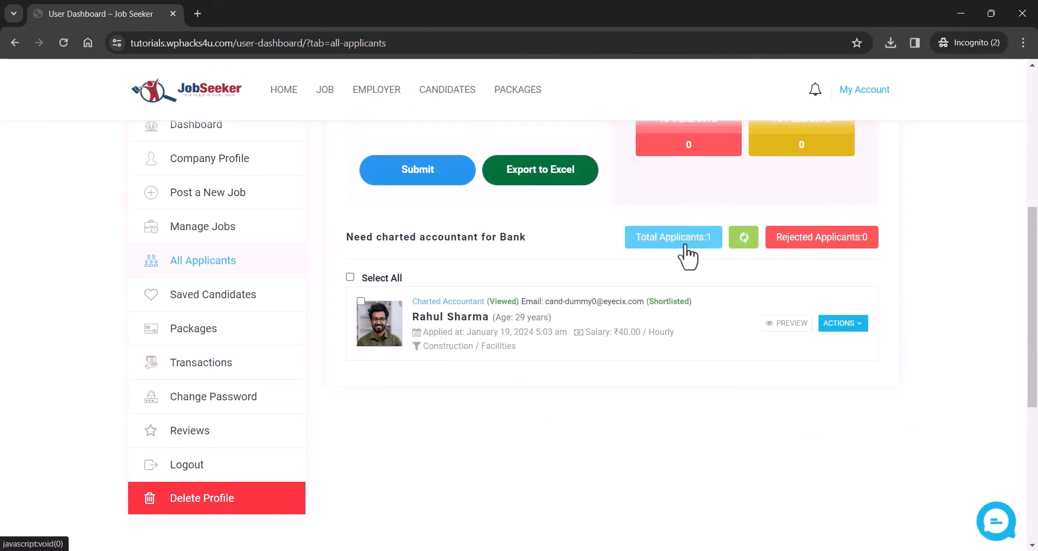
click(842, 326)
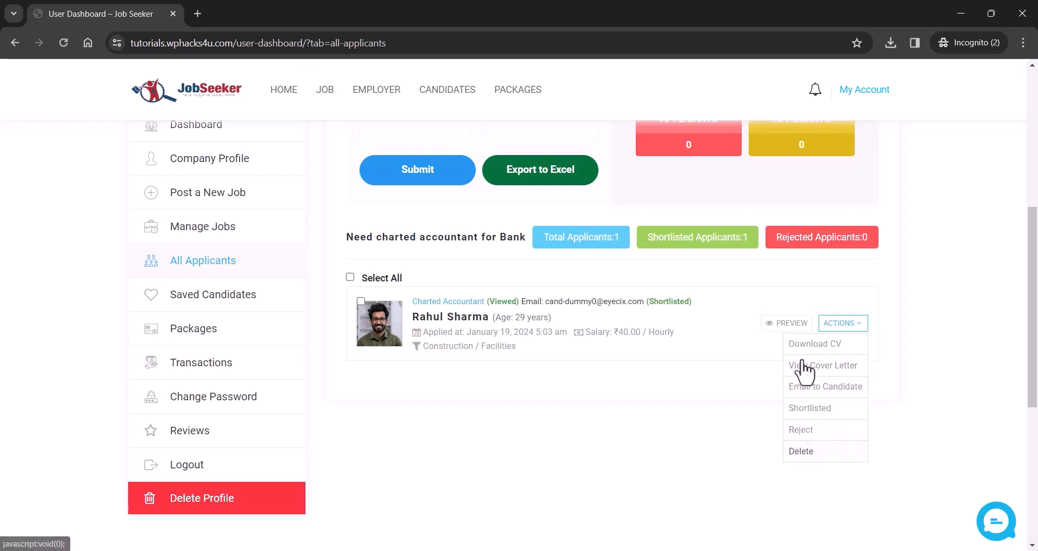
Step: View the employer's Saved Candidates and Packages pages and look over the remaining dashboard sections
click(223, 296)
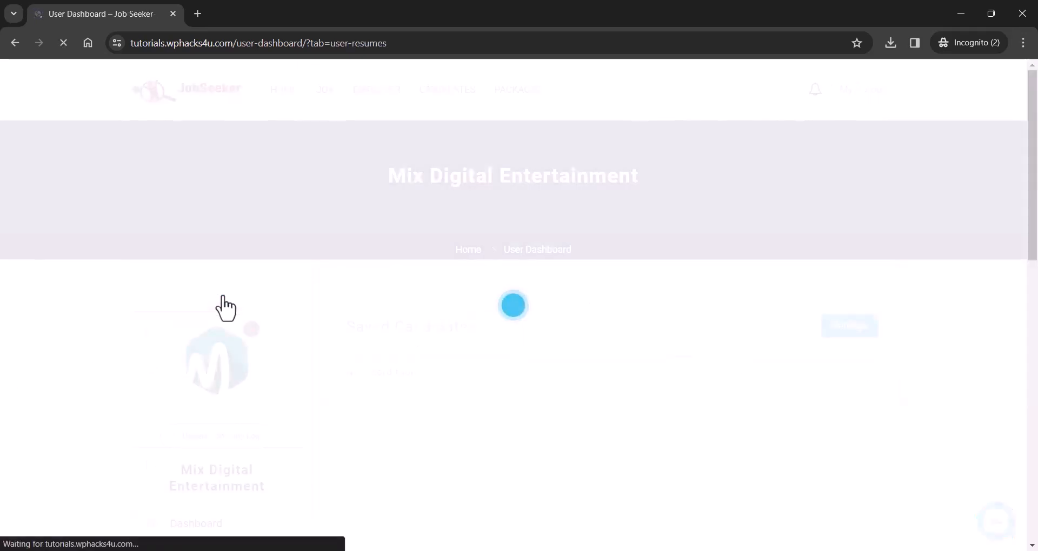
scroll(243, 315, down, 2)
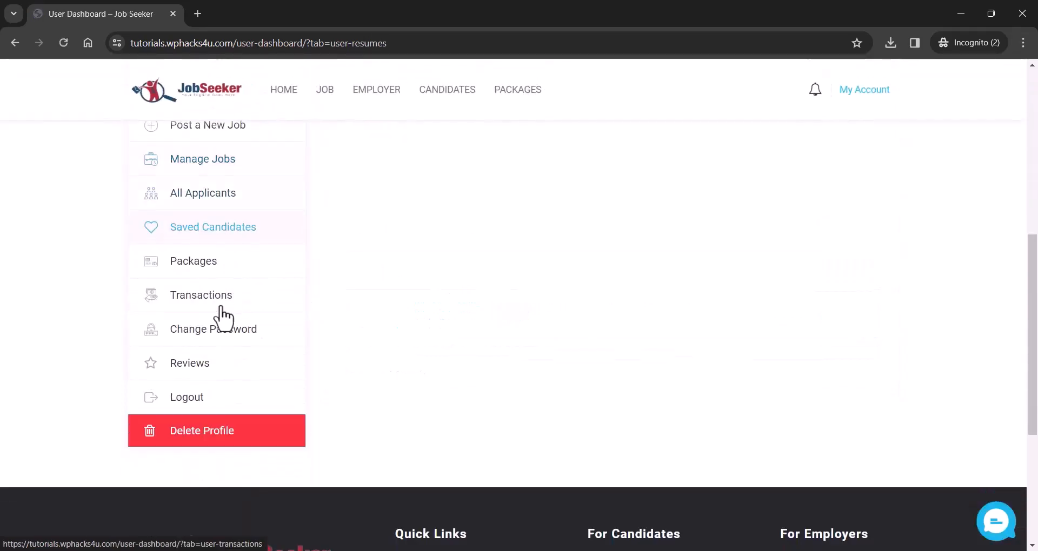
scroll(227, 292, up, 1)
click(199, 340)
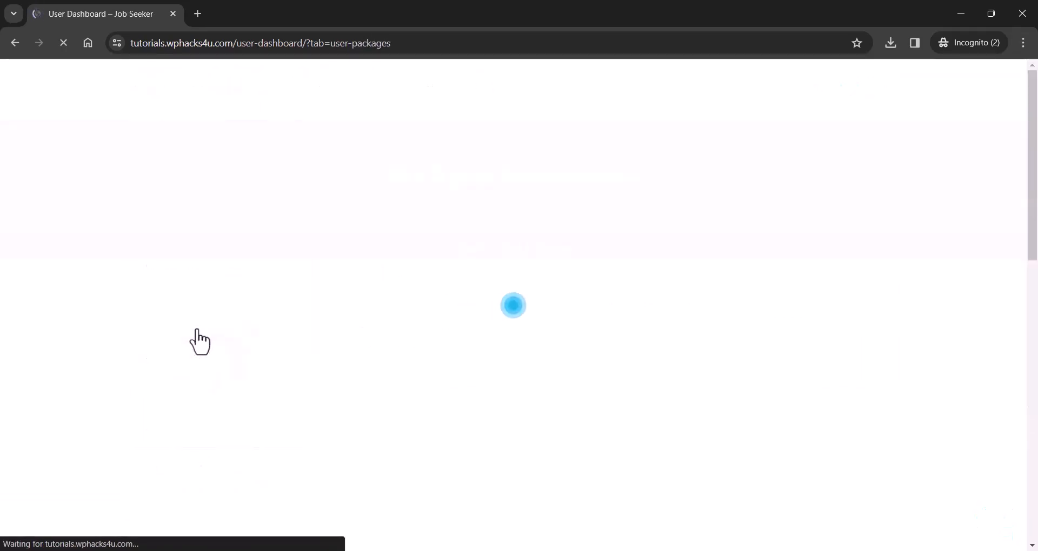
scroll(238, 305, down, 5)
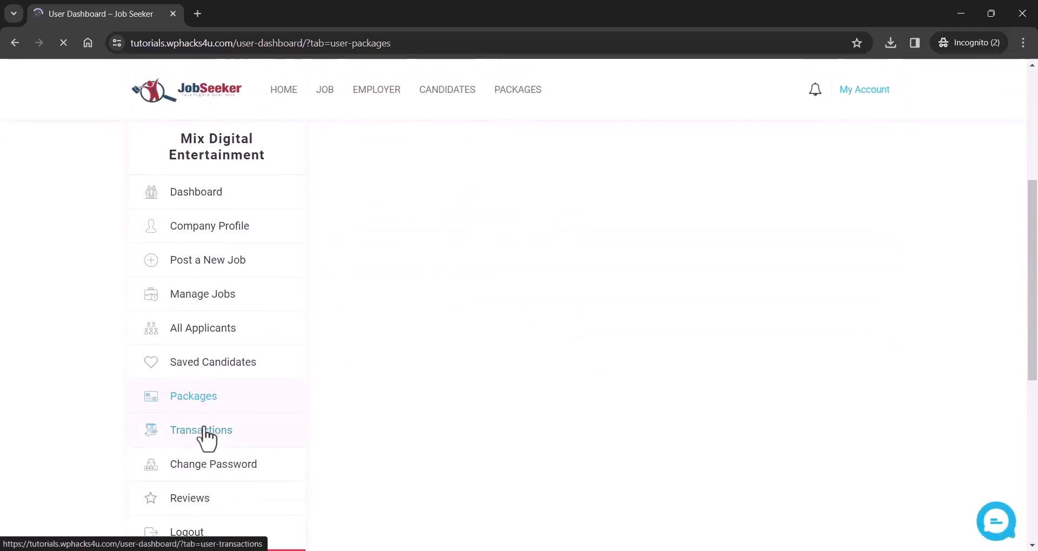
scroll(204, 440, down, 3)
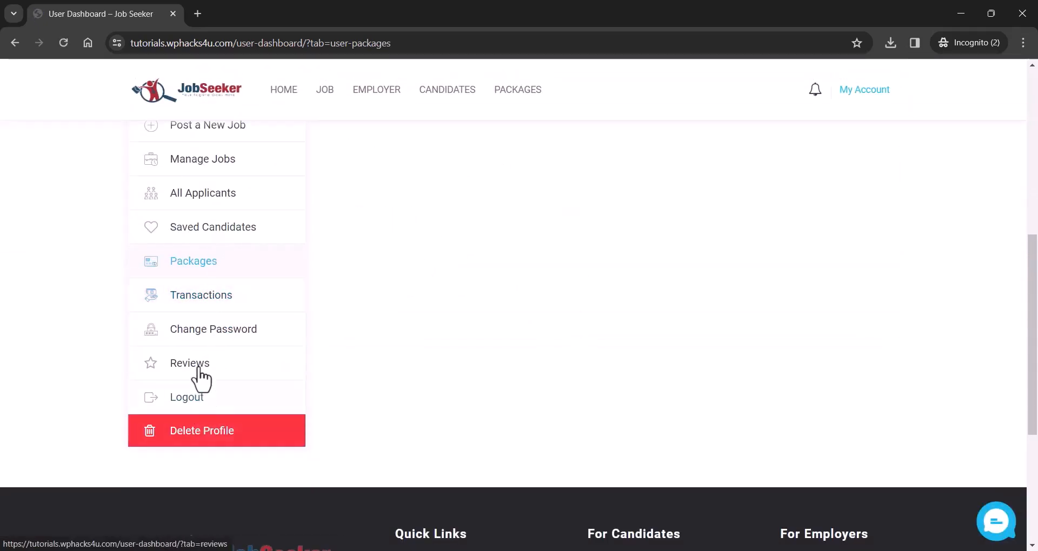
scroll(204, 373, up, 4)
Step: Return to the employer's main dashboard and examine its notifications and application statistics
click(196, 269)
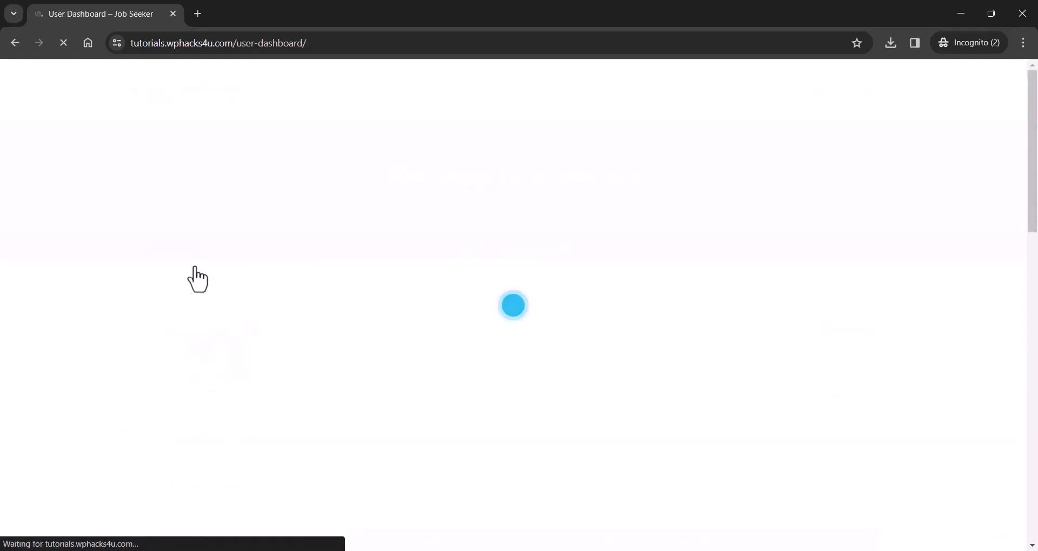
scroll(540, 276, down, 4)
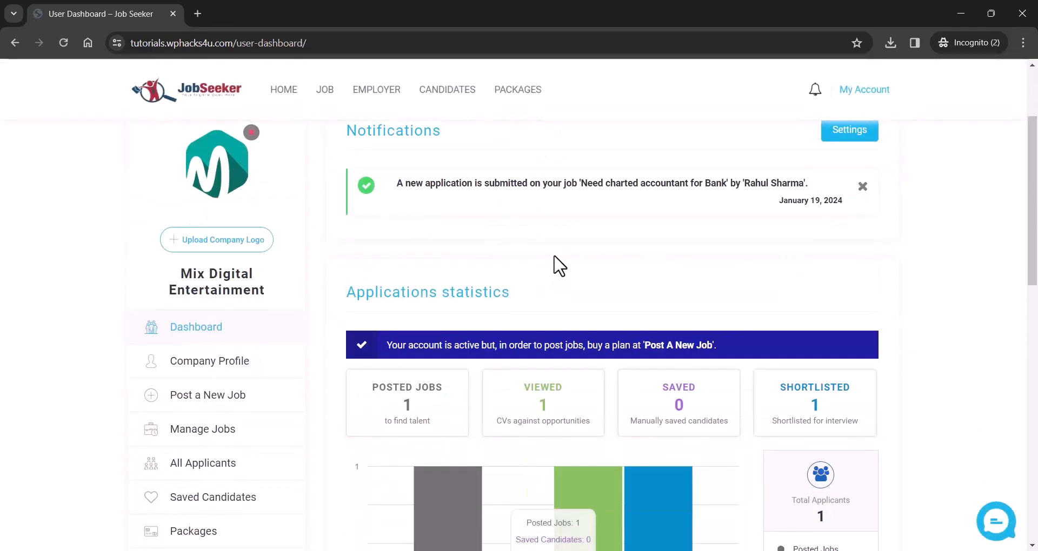
scroll(660, 247, down, 3)
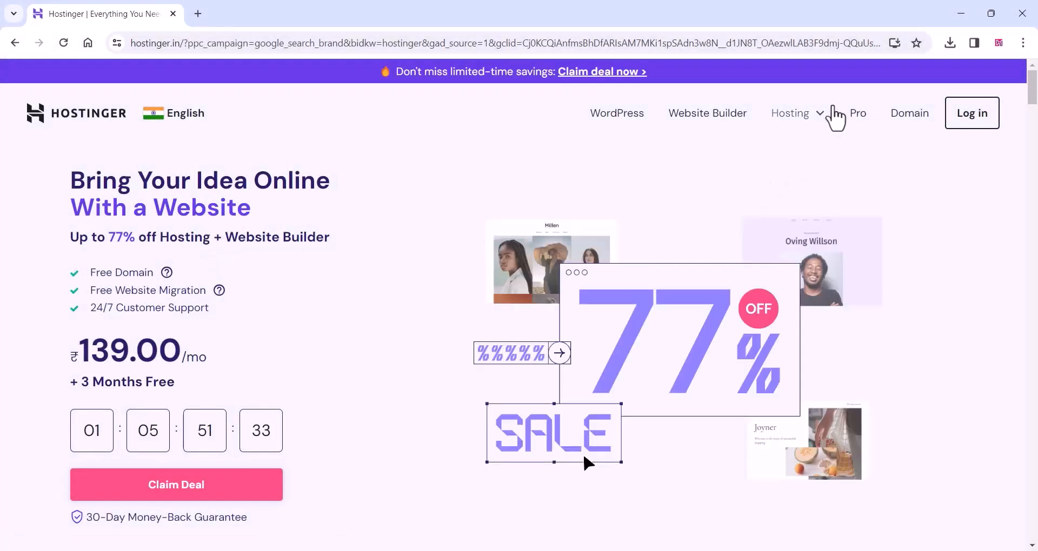
Step: On the Hostinger website, search for the domain name mydemoshop123.com
click(904, 116)
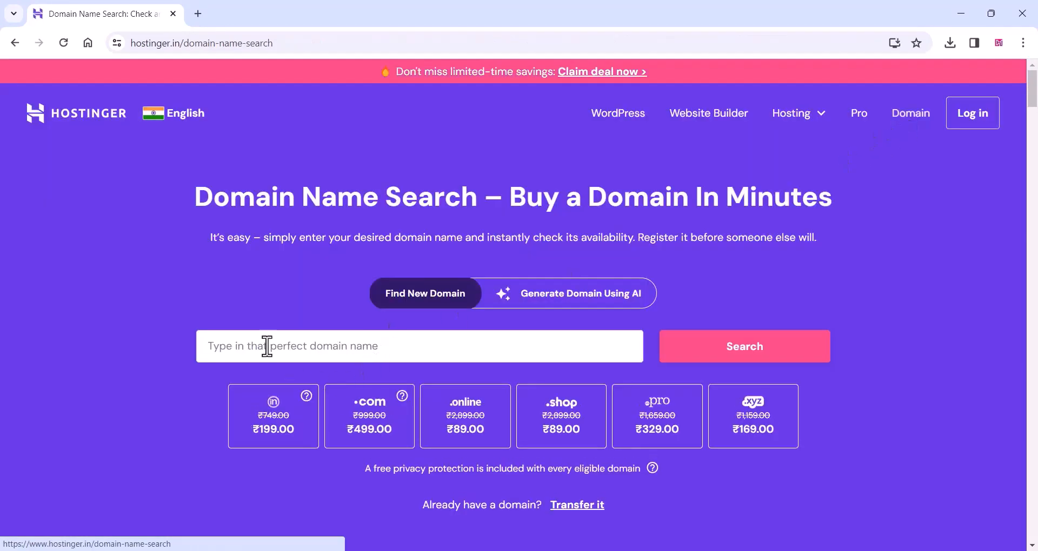
click(265, 346)
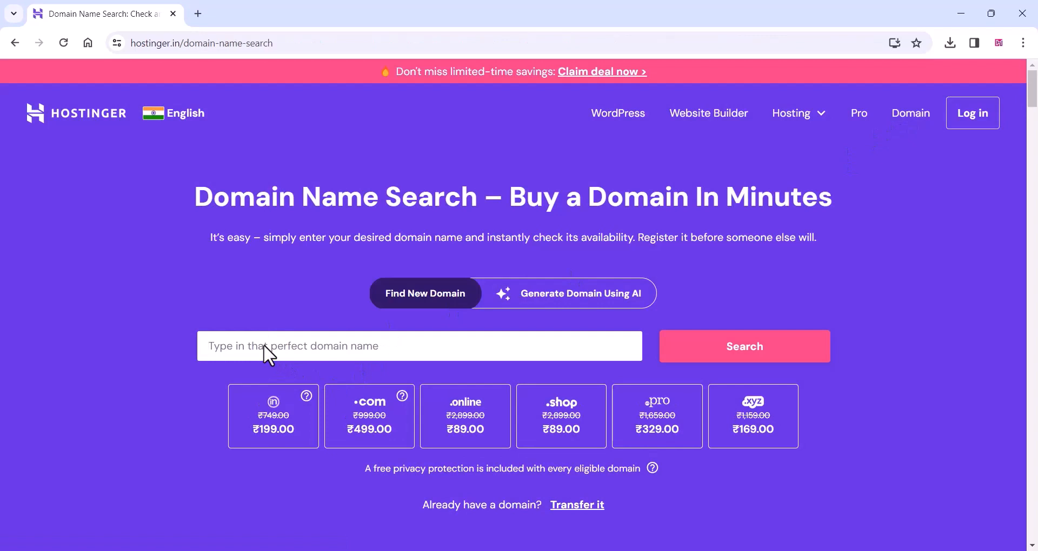
text(mydemoshop123)
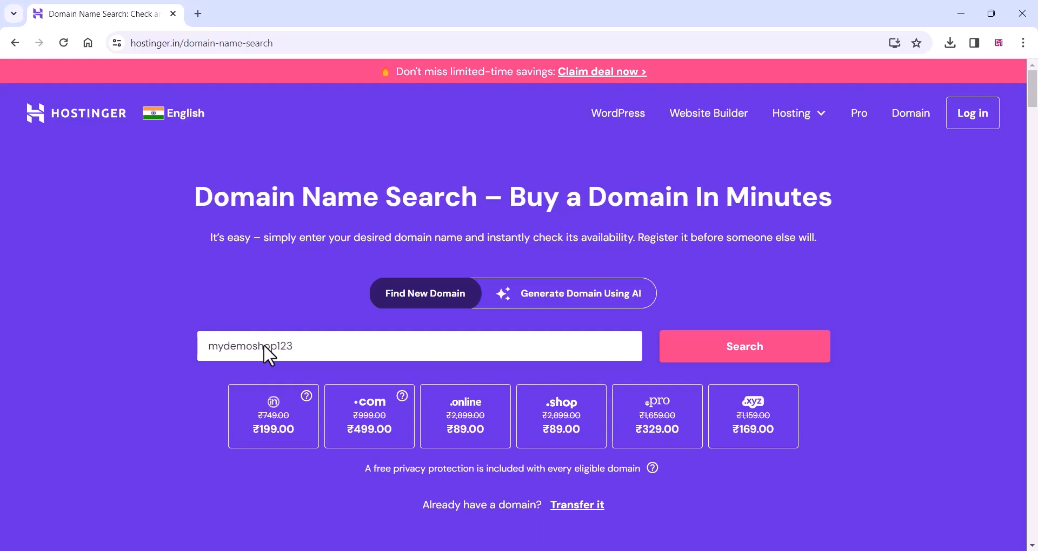
text(.com)
click(754, 350)
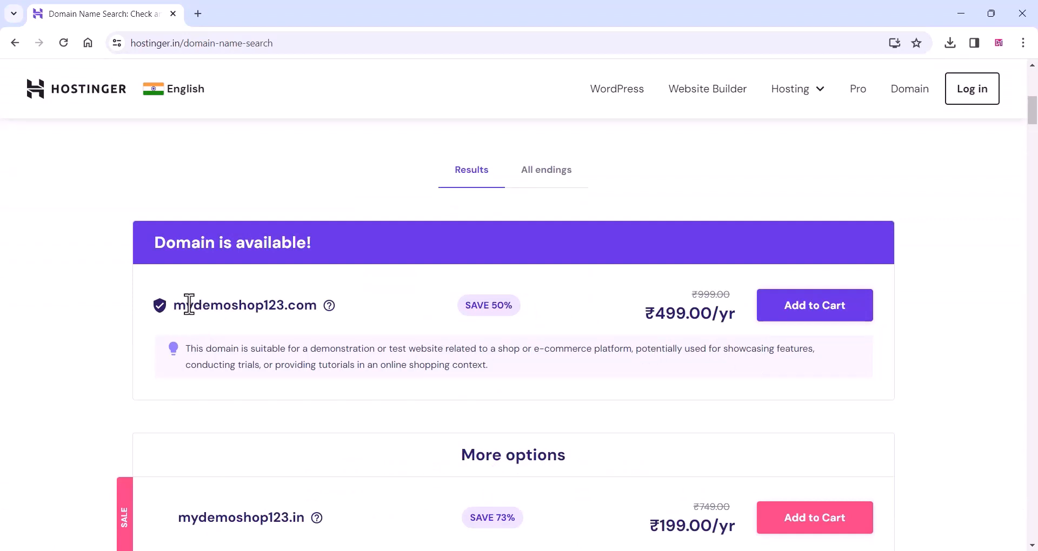
Step: Add the mydemoshop123.com domain to the cart and set its registration period to 1 year
drag(147, 237, 321, 250)
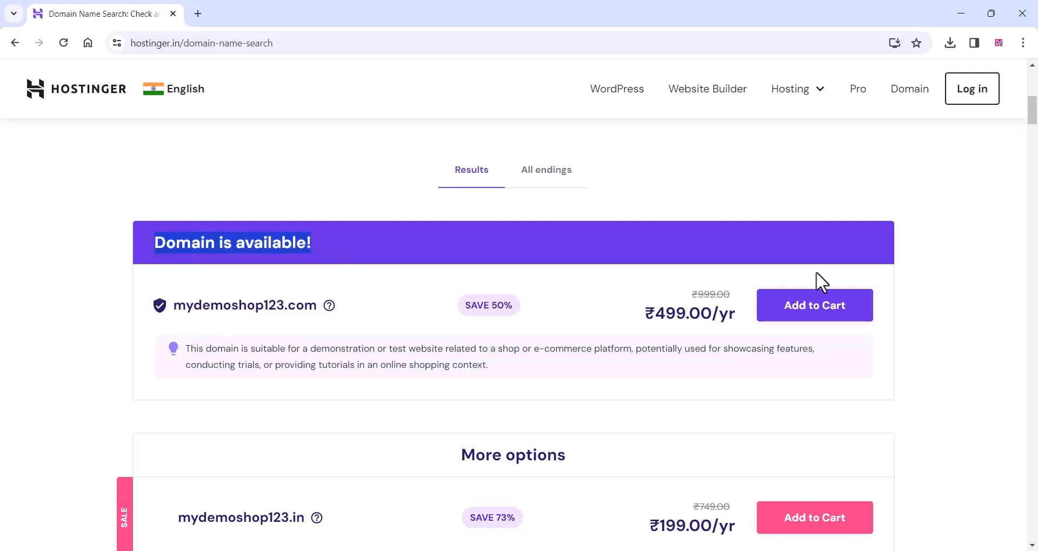
click(796, 313)
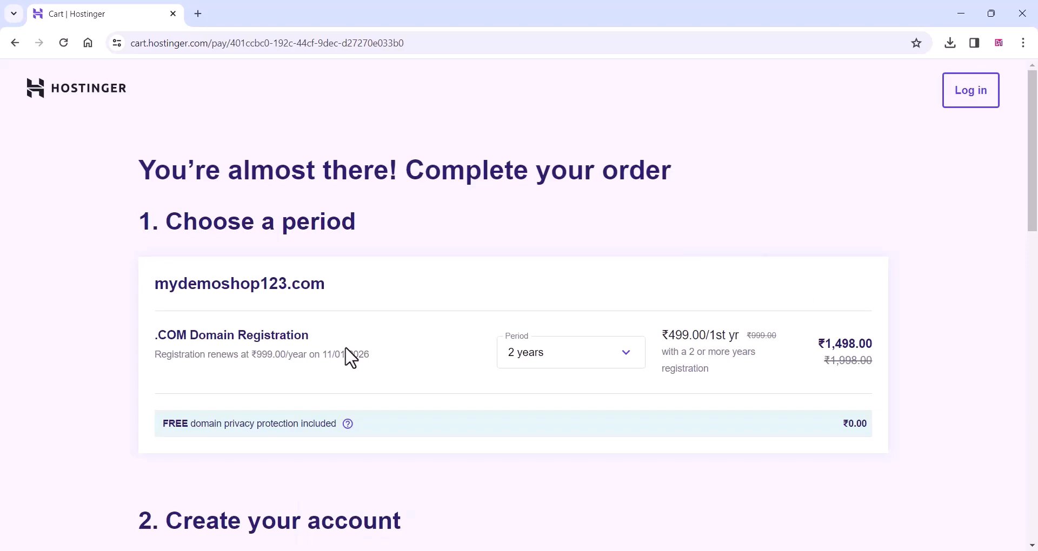
click(582, 362)
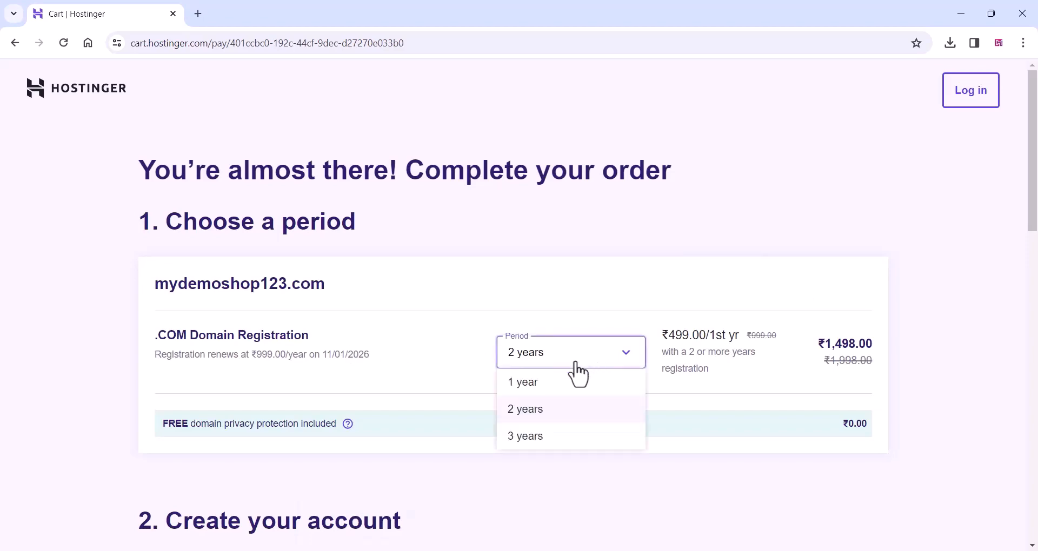
click(542, 385)
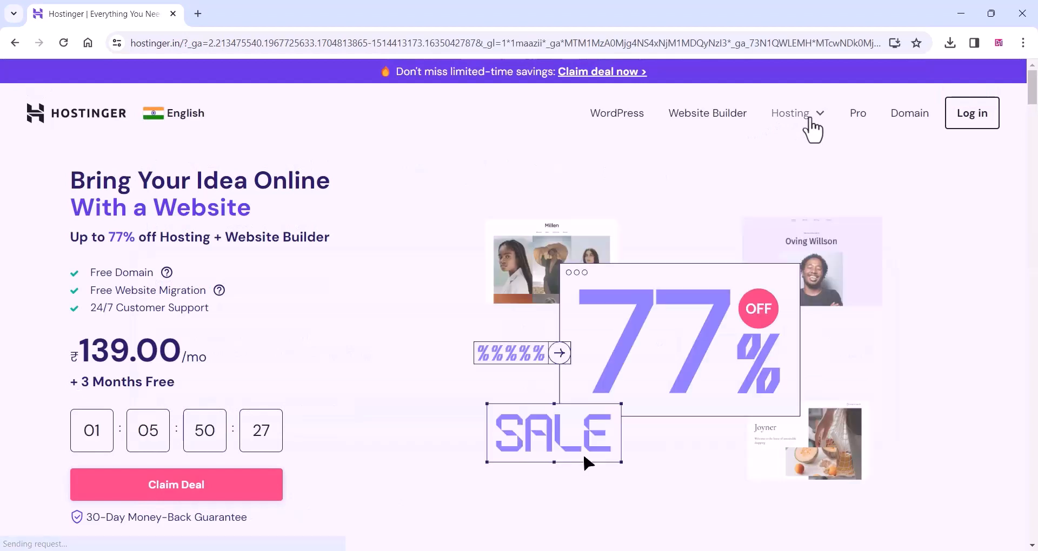
Step: From Hostinger's home page, open the Web Hosting offer and go to its plan comparison
click(809, 130)
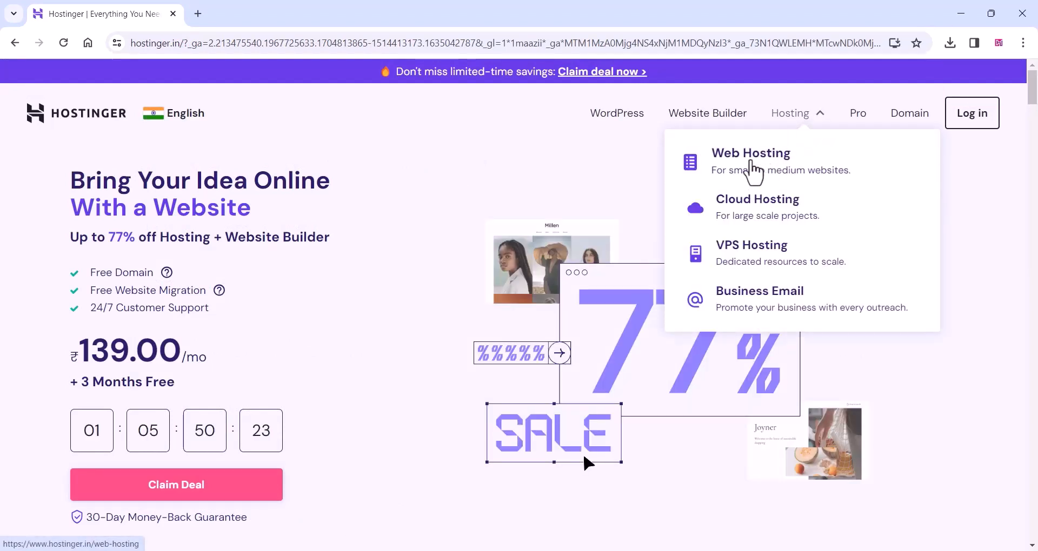
click(753, 172)
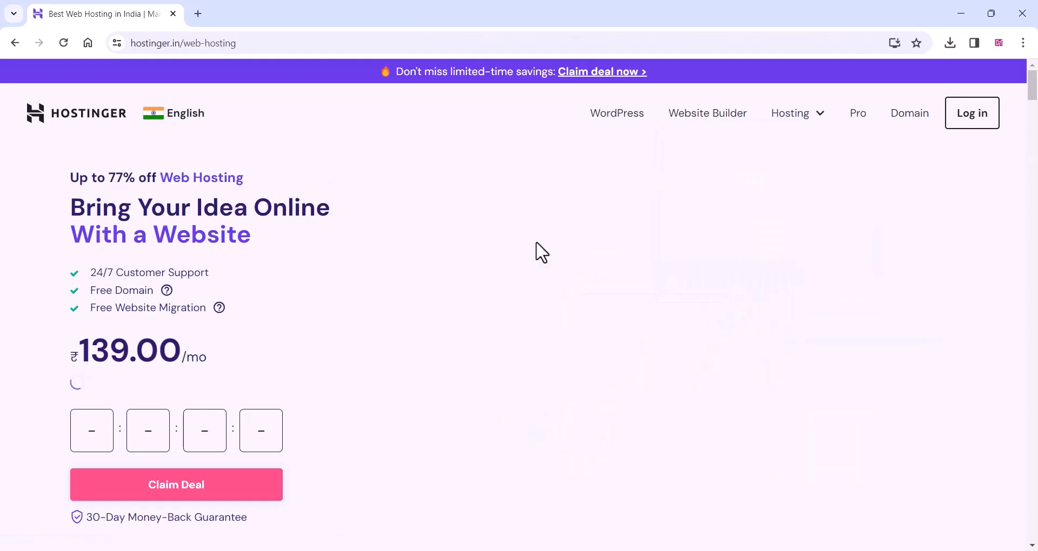
scroll(383, 323, down, 10)
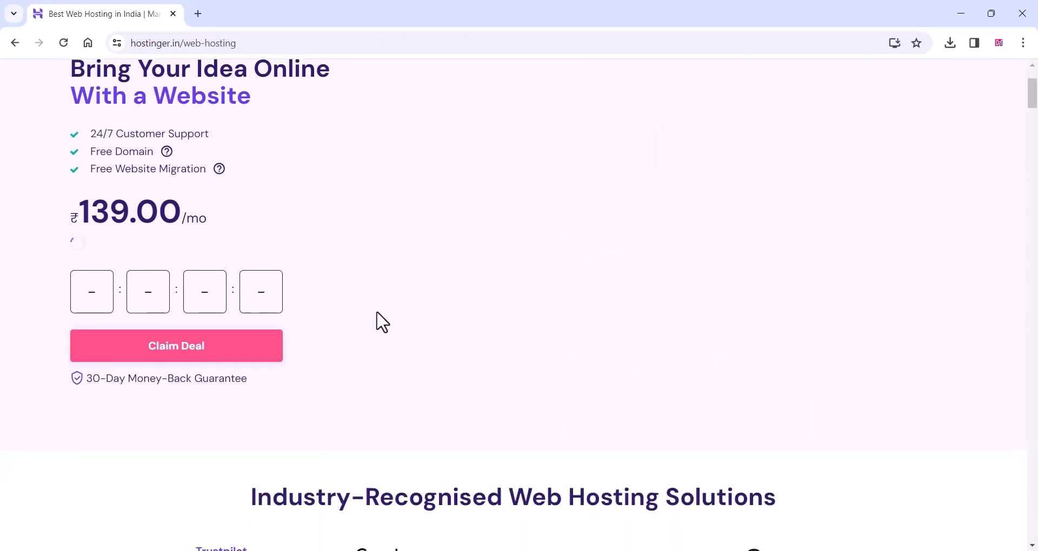
scroll(380, 312, down, 4)
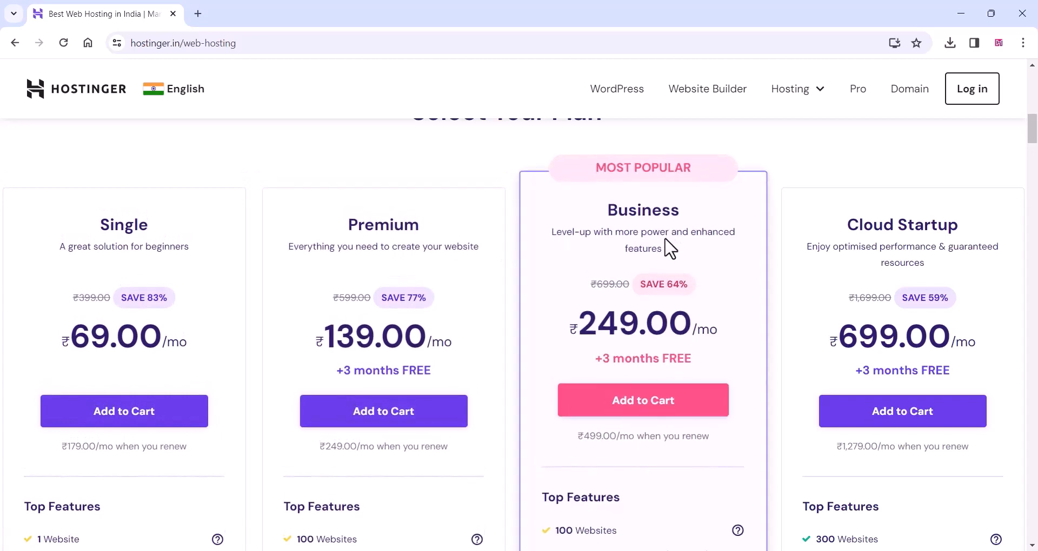
Step: Add the Business web hosting plan to the cart and choose the 12-month billing period
scroll(670, 249, down, 2)
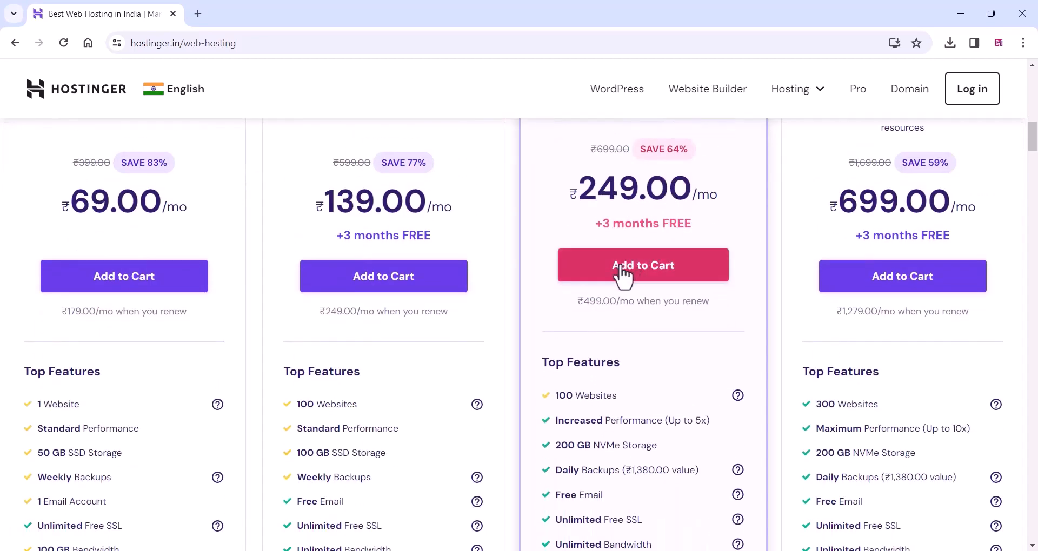
click(622, 275)
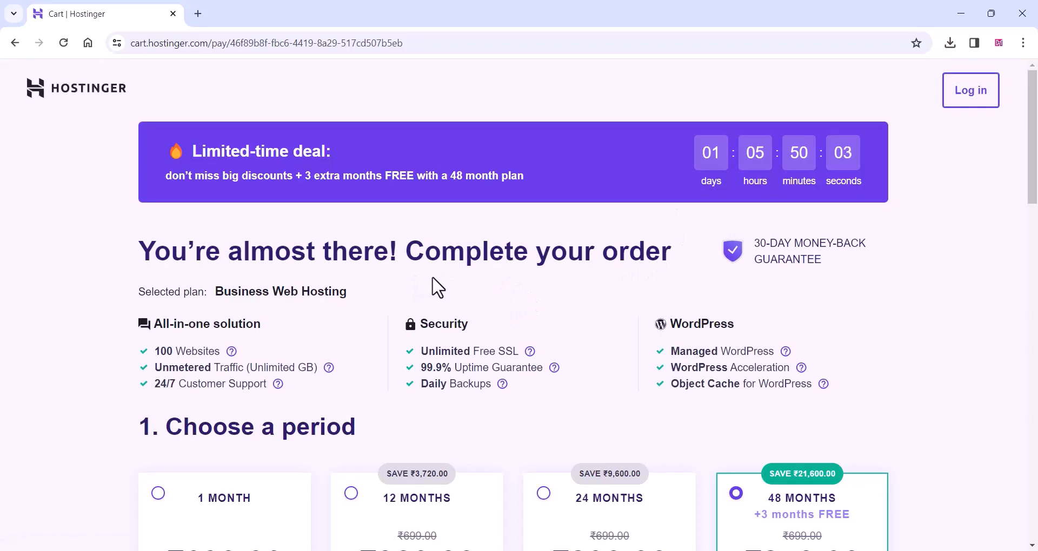
scroll(449, 286, down, 5)
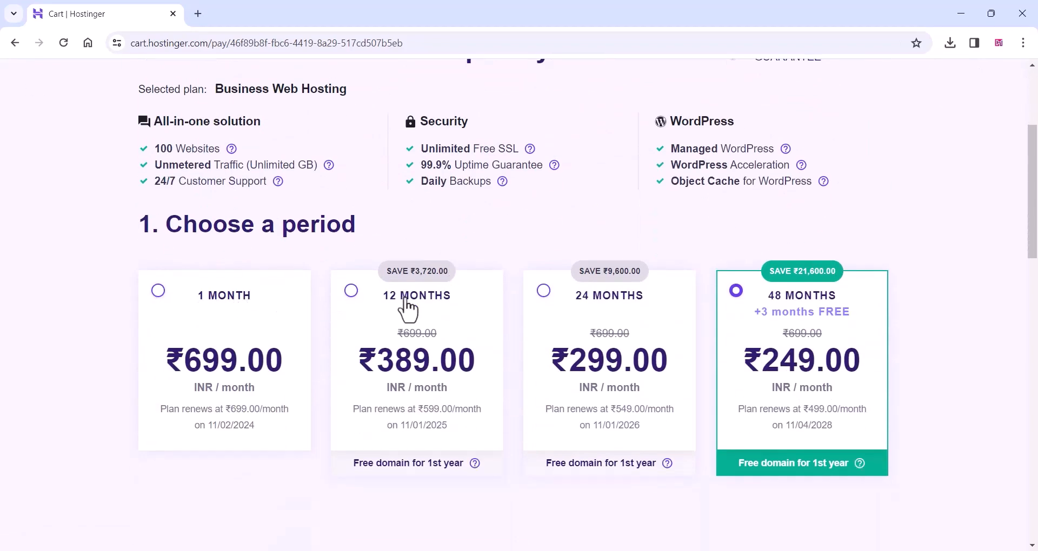
click(158, 291)
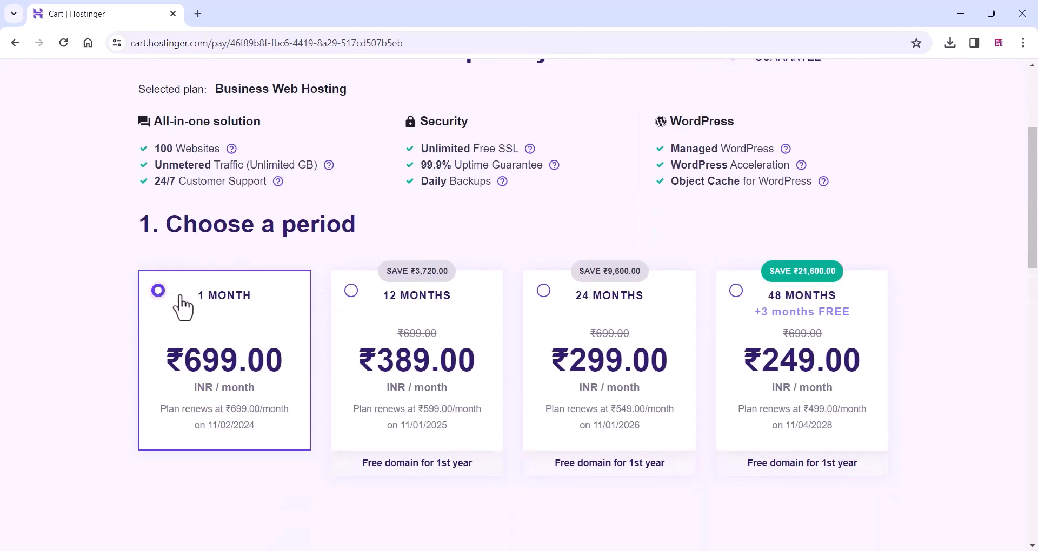
click(351, 292)
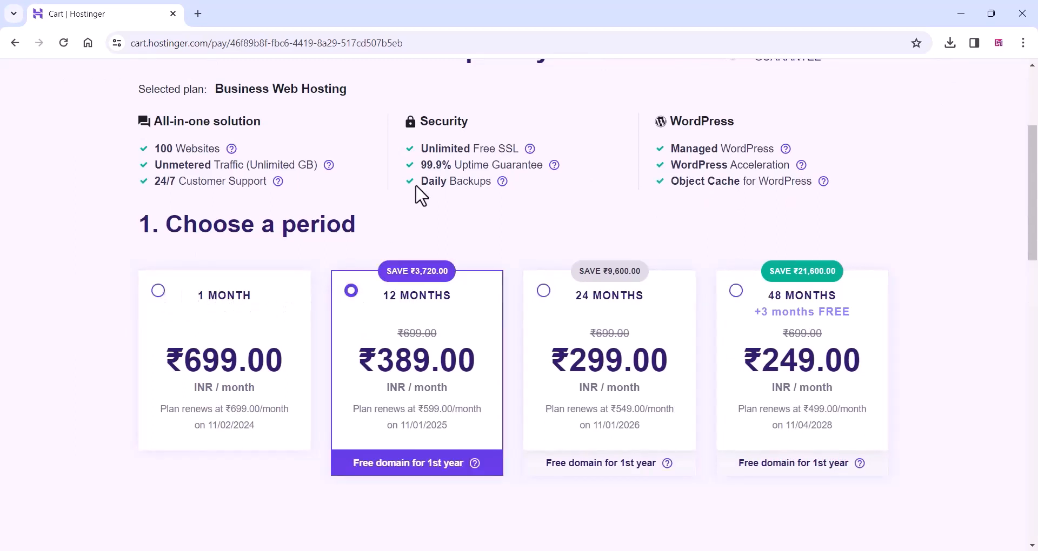
Step: Review the checkout's account, payment method and order summary sections, including the domain name item and the total
scroll(420, 210, down, 3)
scroll(407, 345, down, 3)
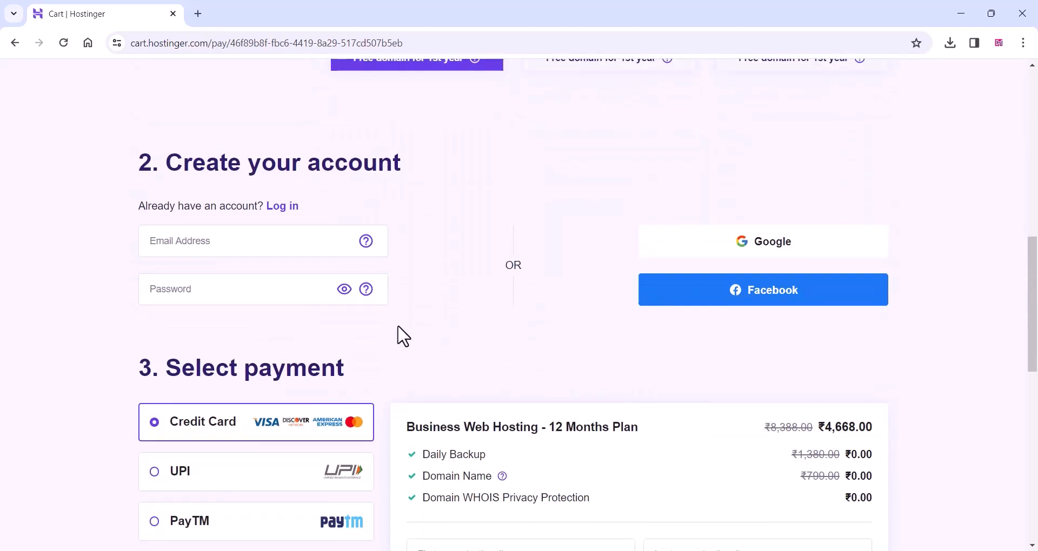
scroll(403, 336, down, 3)
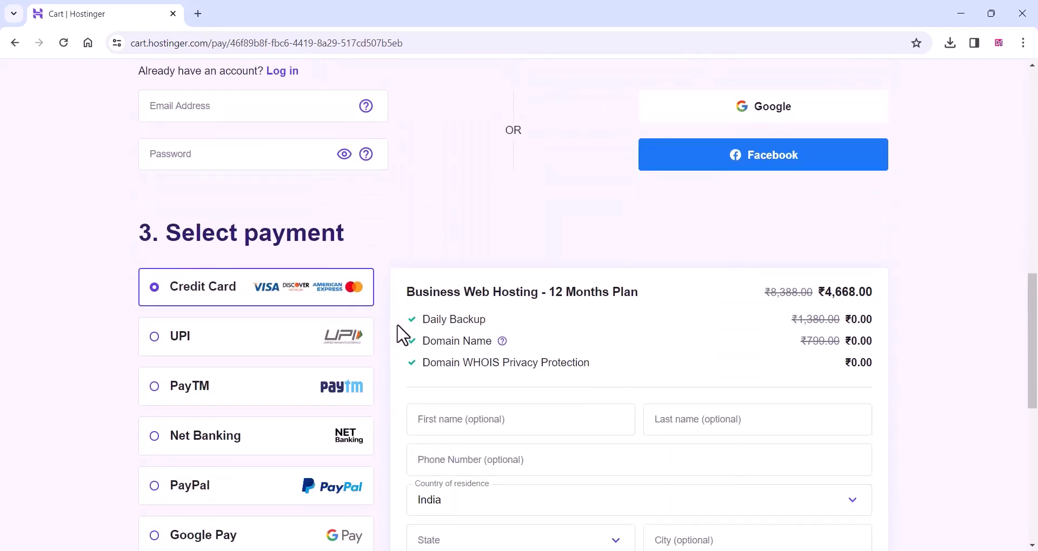
scroll(403, 336, down, 3)
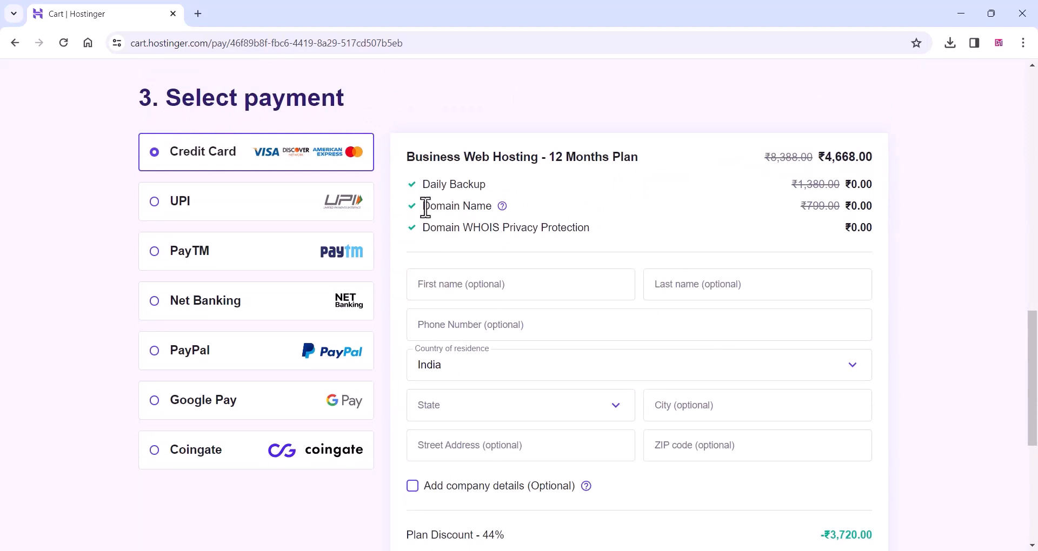
drag(424, 207, 531, 215)
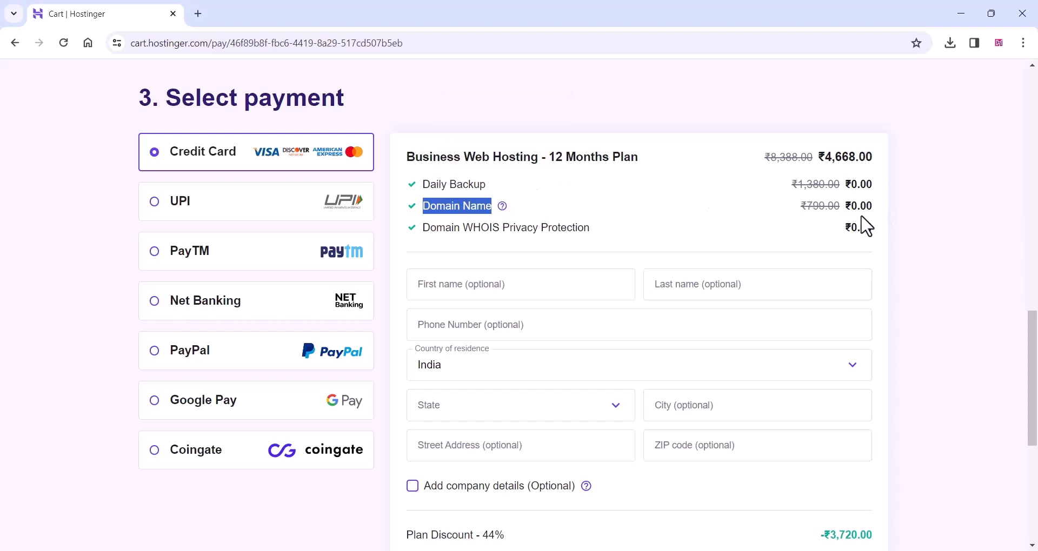
scroll(726, 299, down, 4)
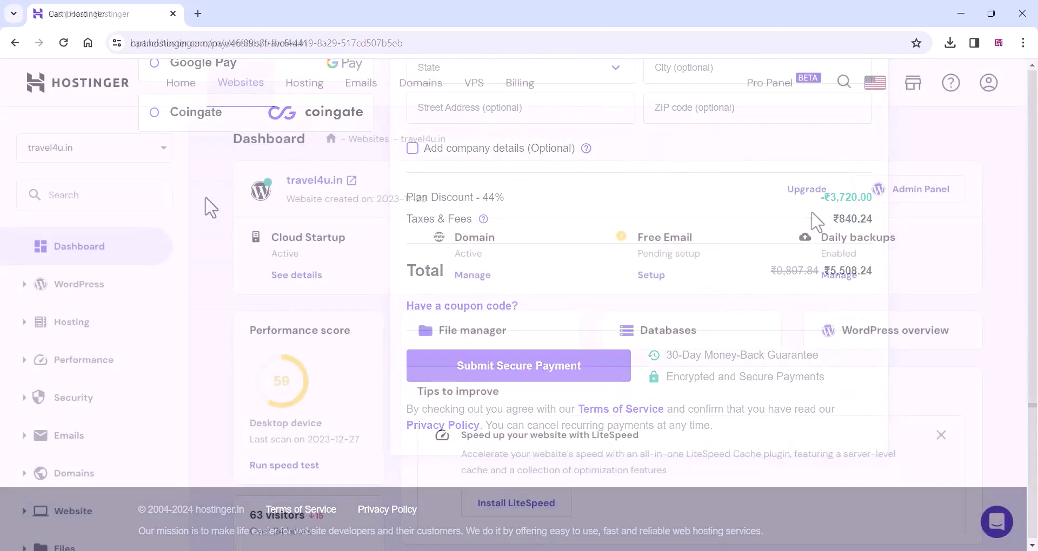
Step: In Hostinger's control panel for travel4u.in, open the WordPress auto-installation form and examine its website credentials fields
scroll(210, 207, down, 3)
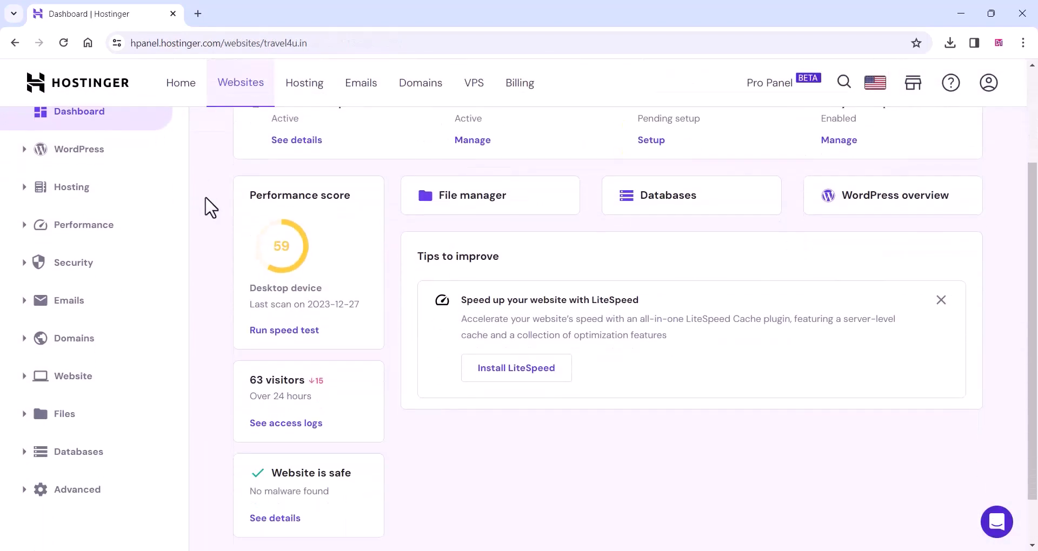
click(73, 377)
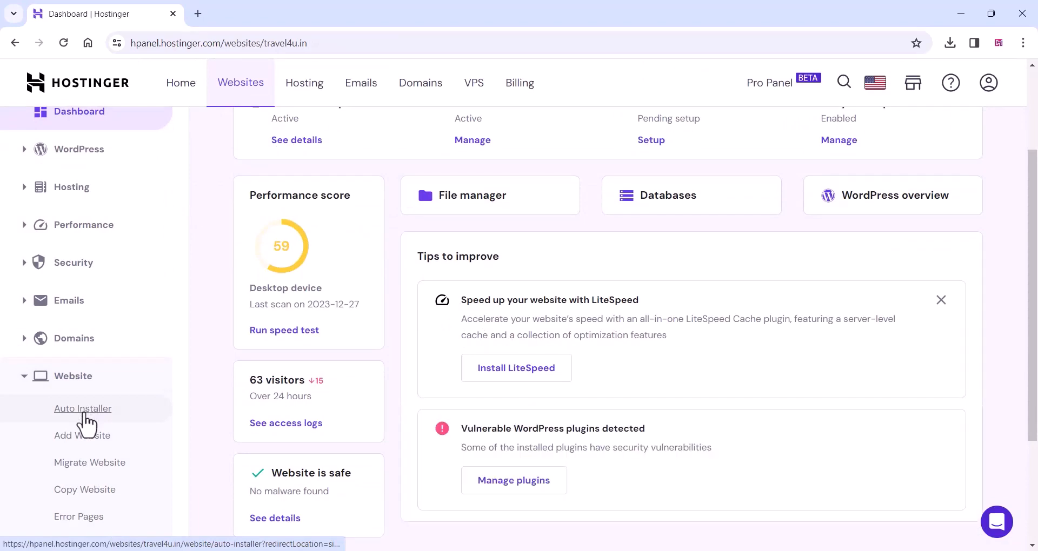
click(84, 410)
scroll(389, 350, down, 4)
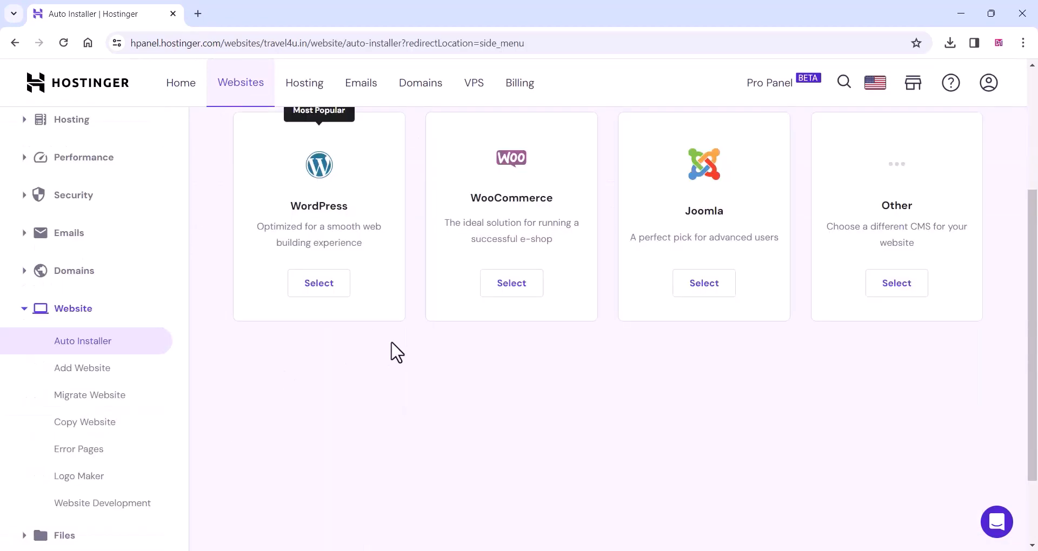
click(332, 283)
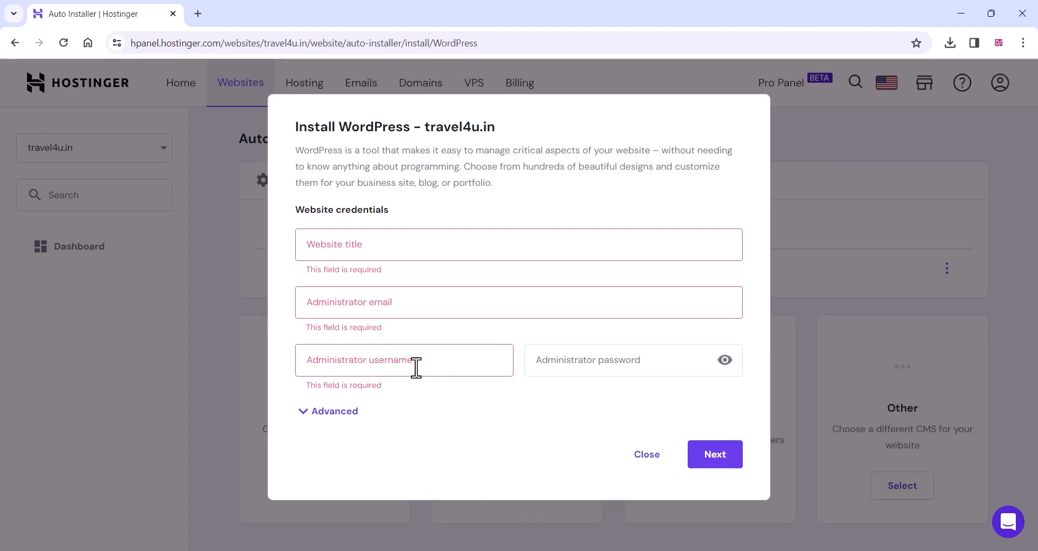
click(573, 361)
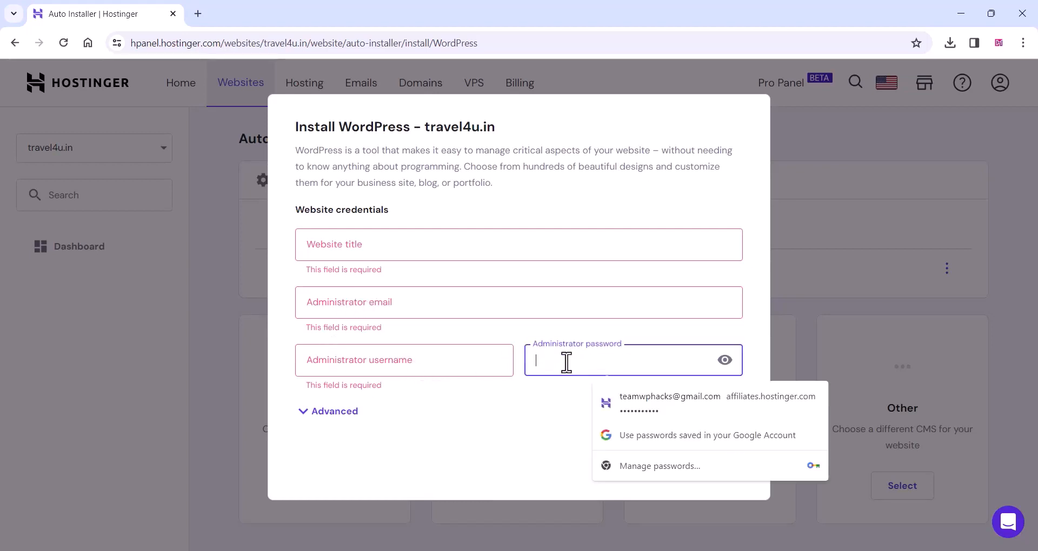
click(537, 440)
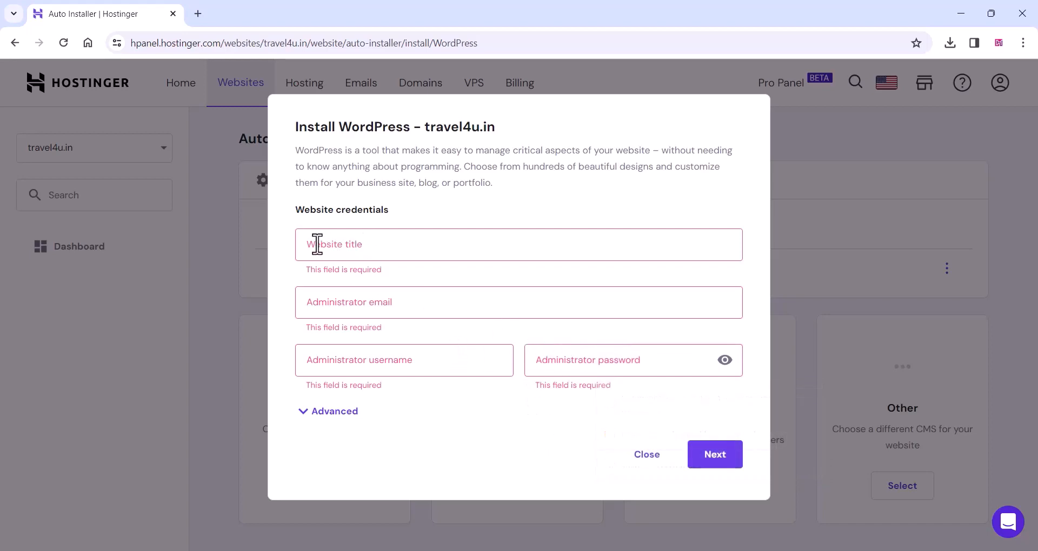
drag(297, 218, 422, 219)
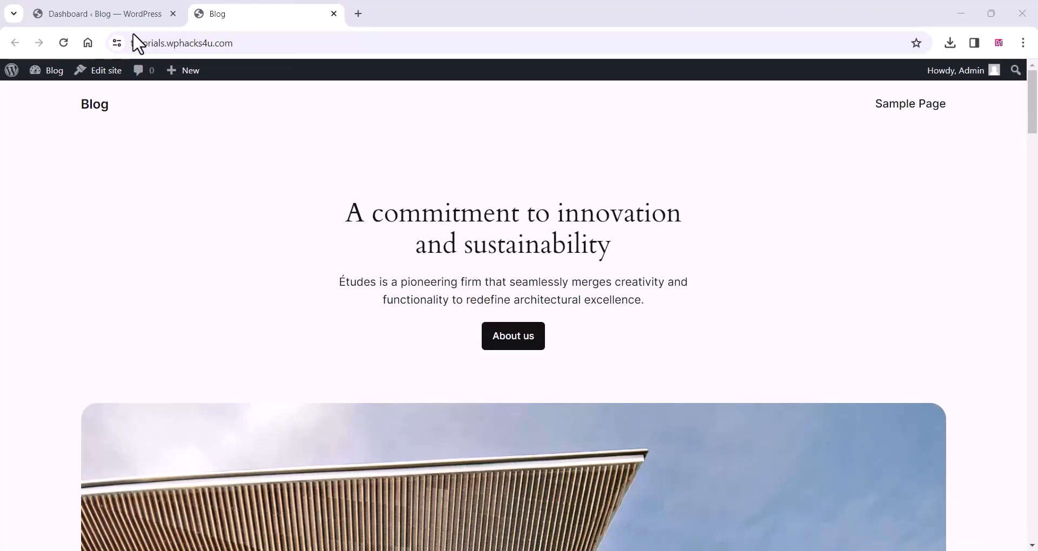
Step: Look through the default homepage of the new WordPress site at tutorials.wphacks4u.com down to its end
scroll(172, 249, down, 14)
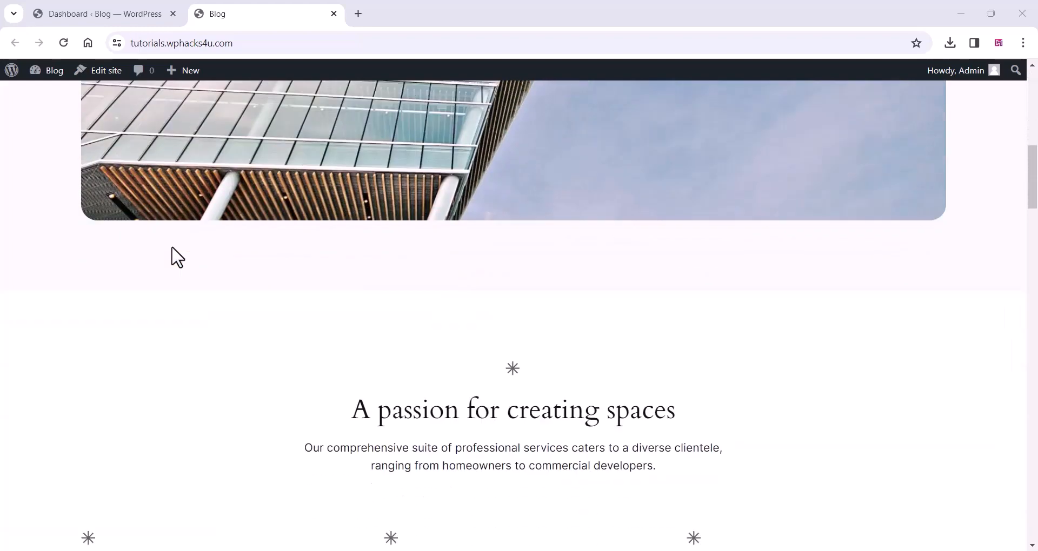
scroll(171, 259, down, 10)
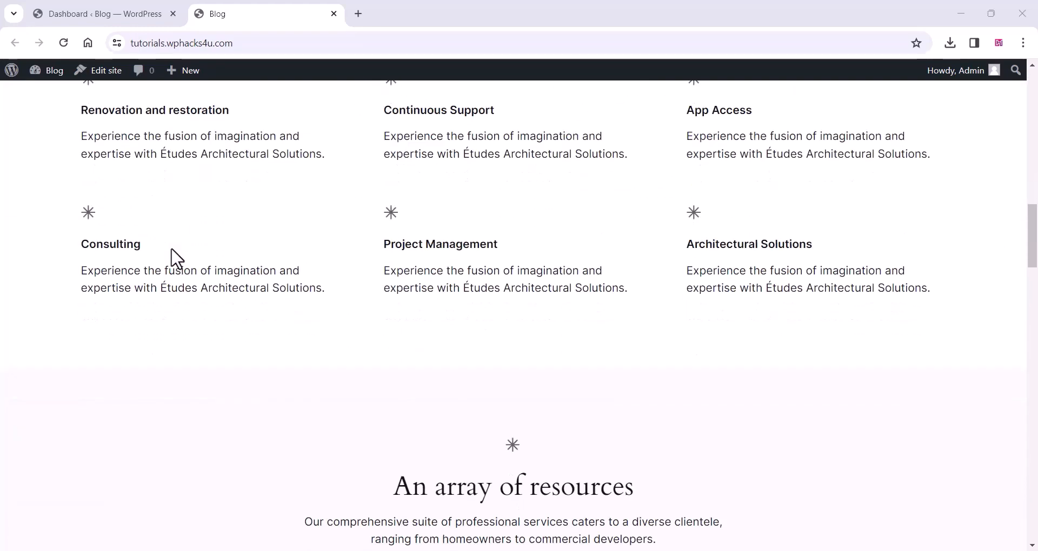
scroll(177, 259, down, 5)
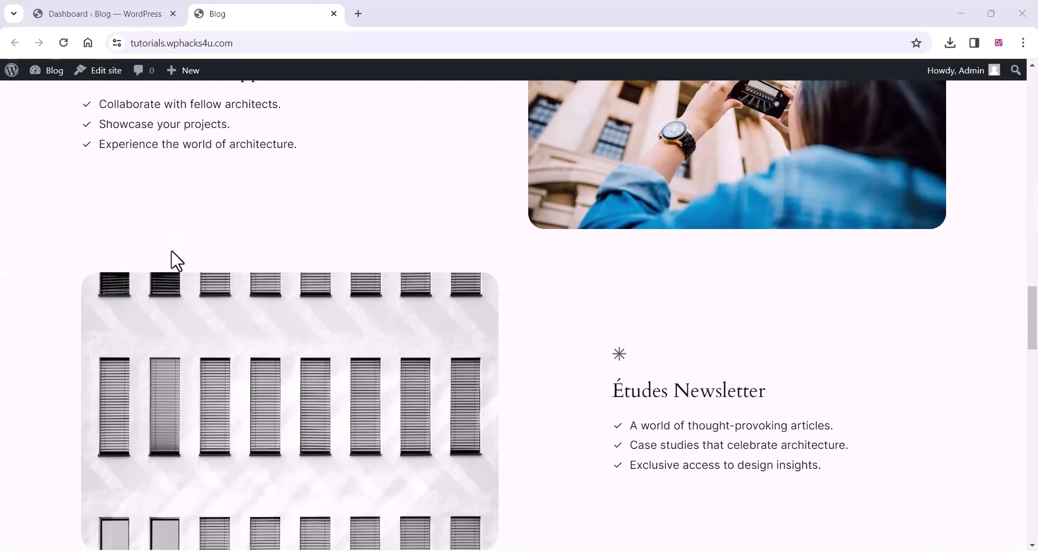
scroll(172, 253, down, 15)
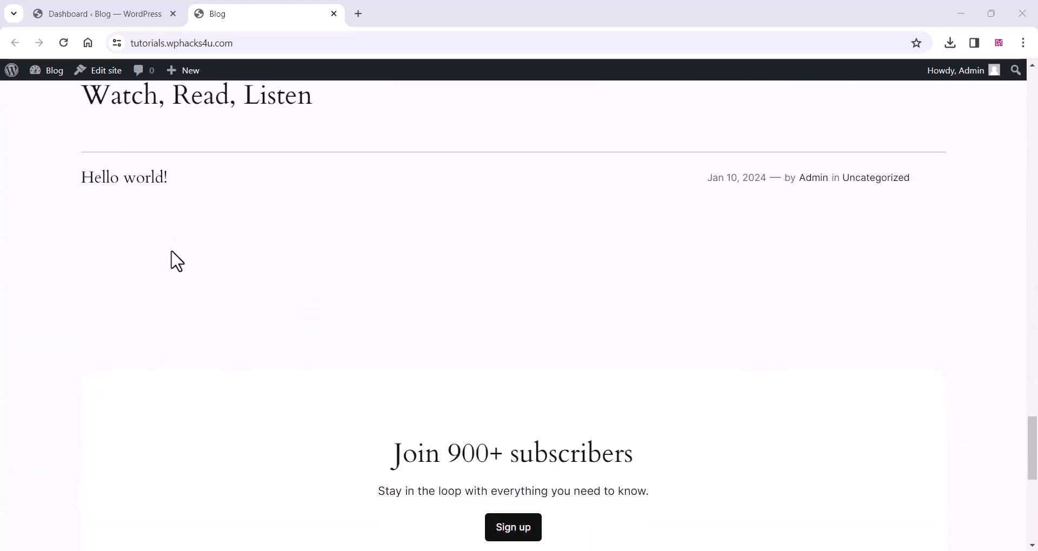
scroll(177, 260, down, 8)
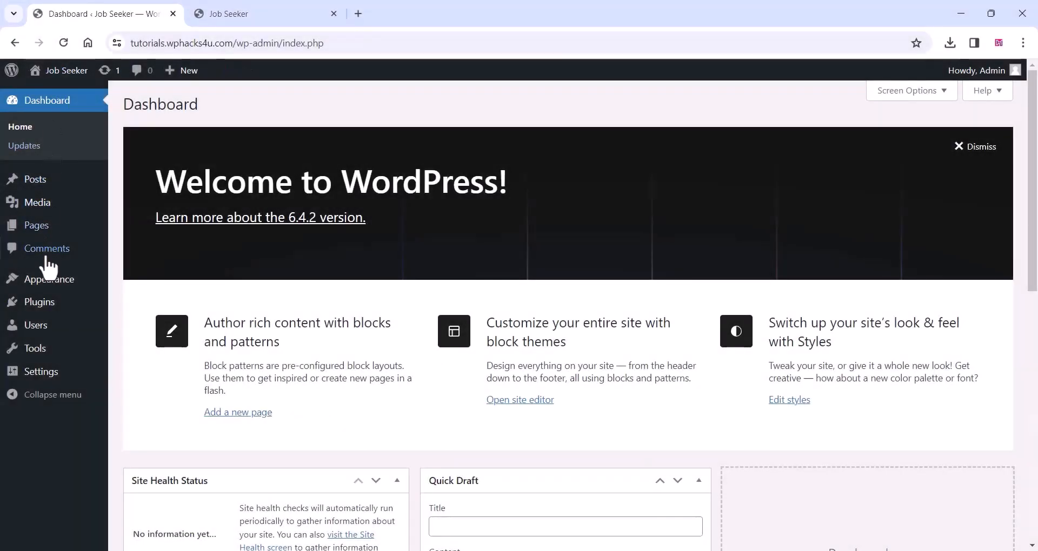
Step: Upload and install careerfy-theme.zip as a new WordPress theme, and activate the Careerfy theme
mouse_move(47, 291)
click(143, 285)
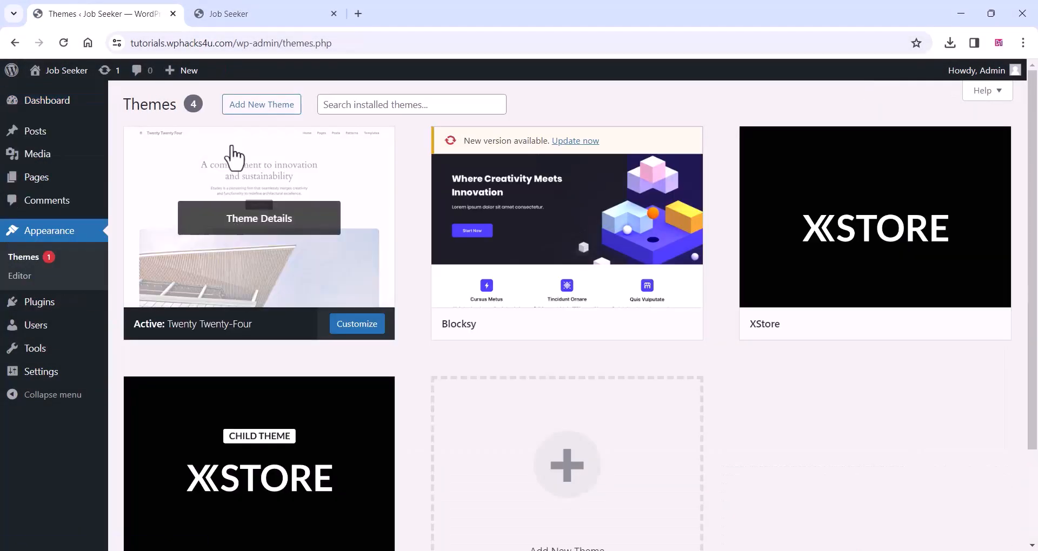
click(241, 111)
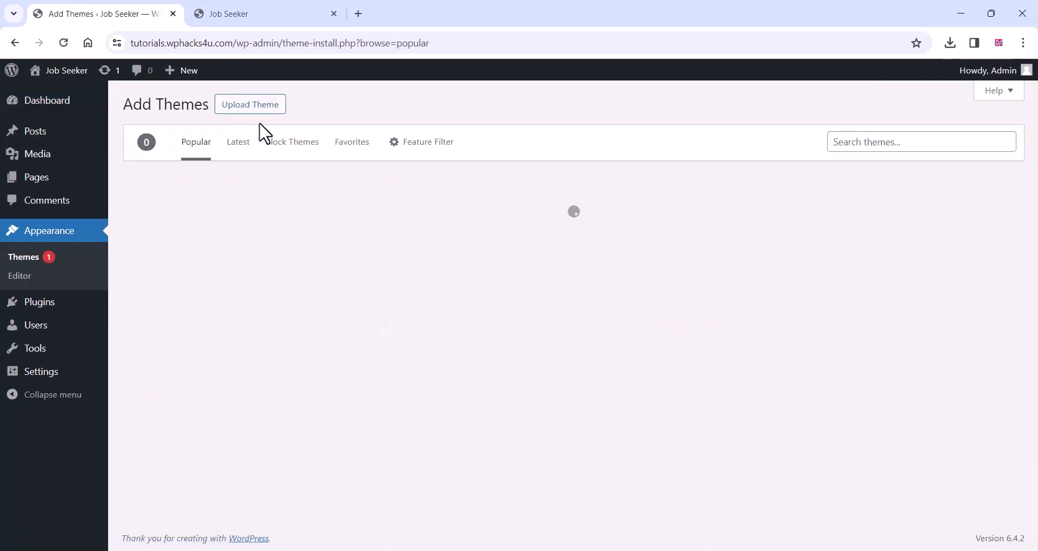
click(254, 108)
click(485, 227)
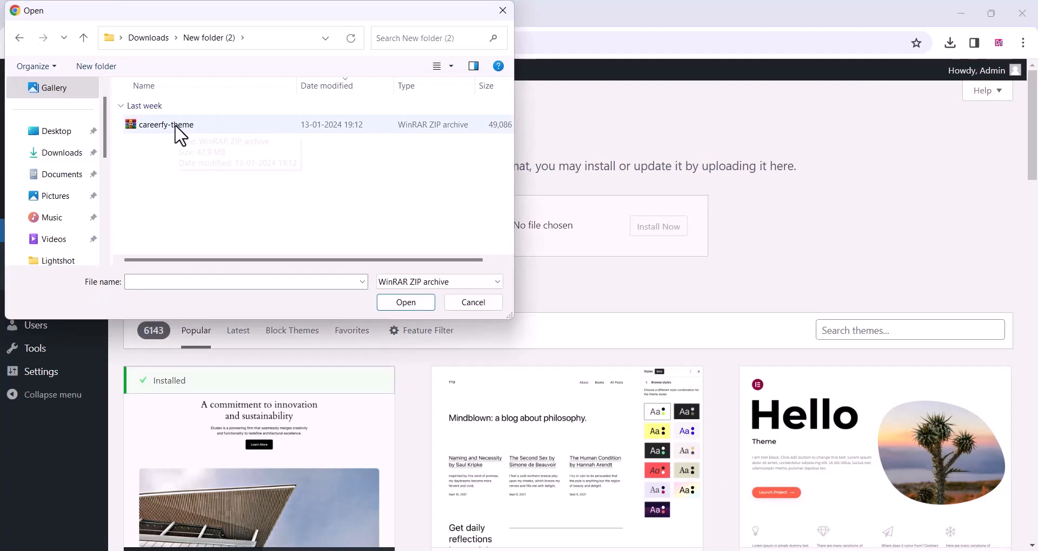
click(180, 129)
click(409, 303)
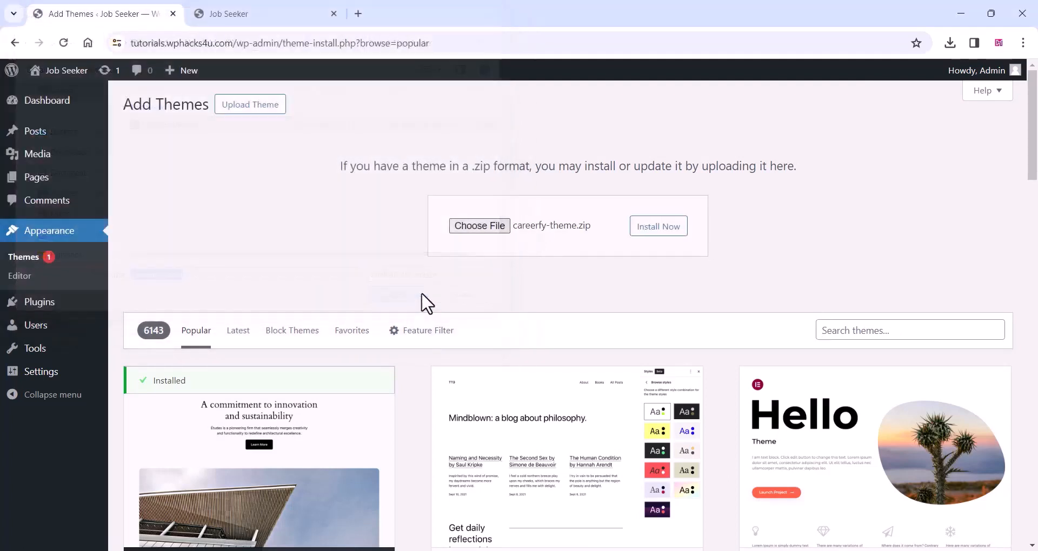
click(649, 229)
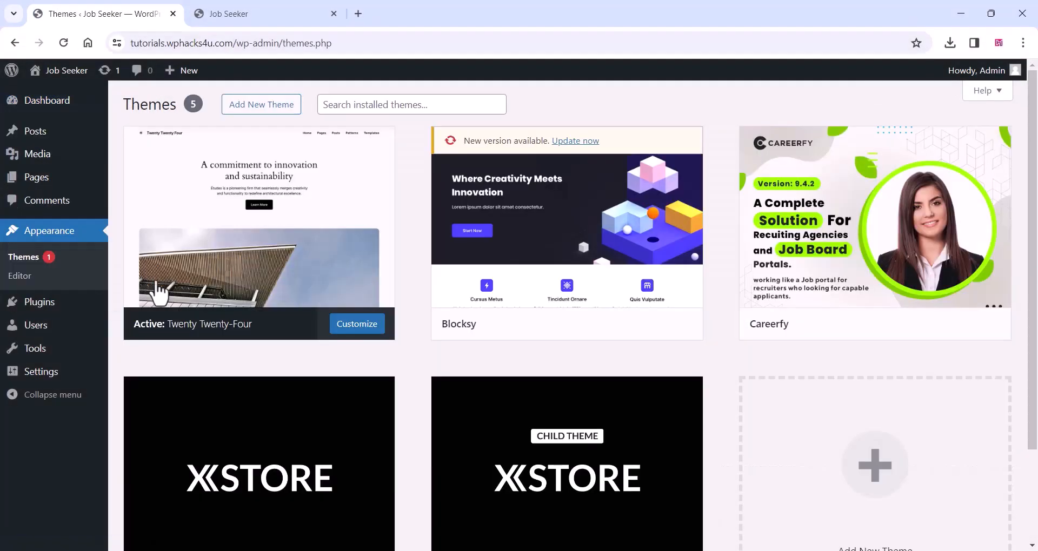
mouse_move(890, 174)
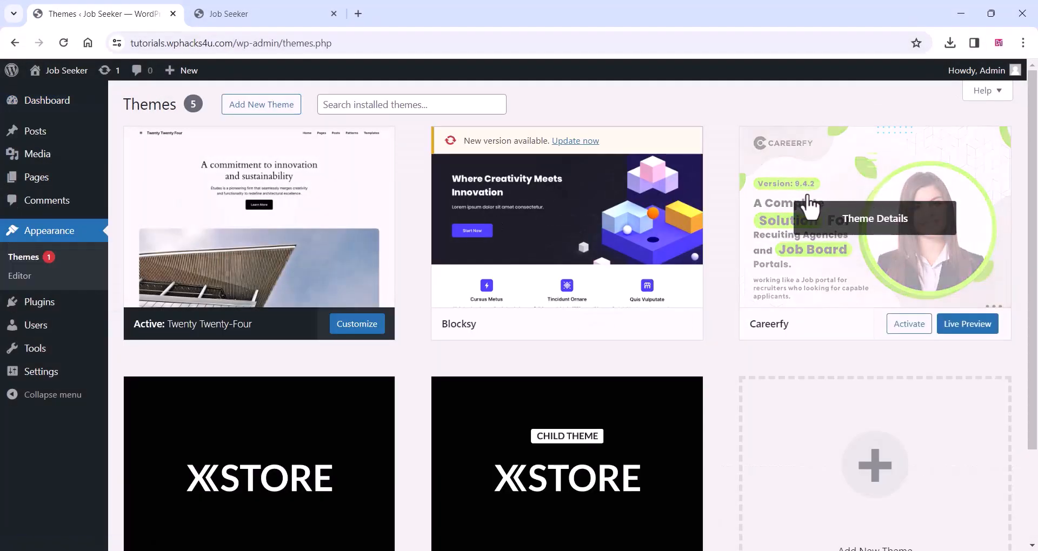
click(809, 204)
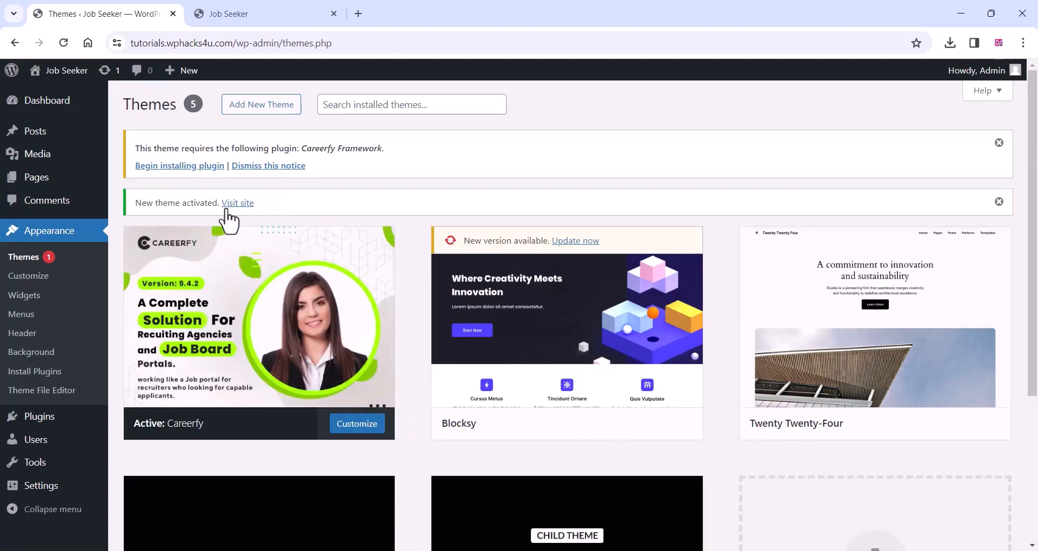
Step: Install and activate the Careerfy Framework plugin required by the theme
click(188, 167)
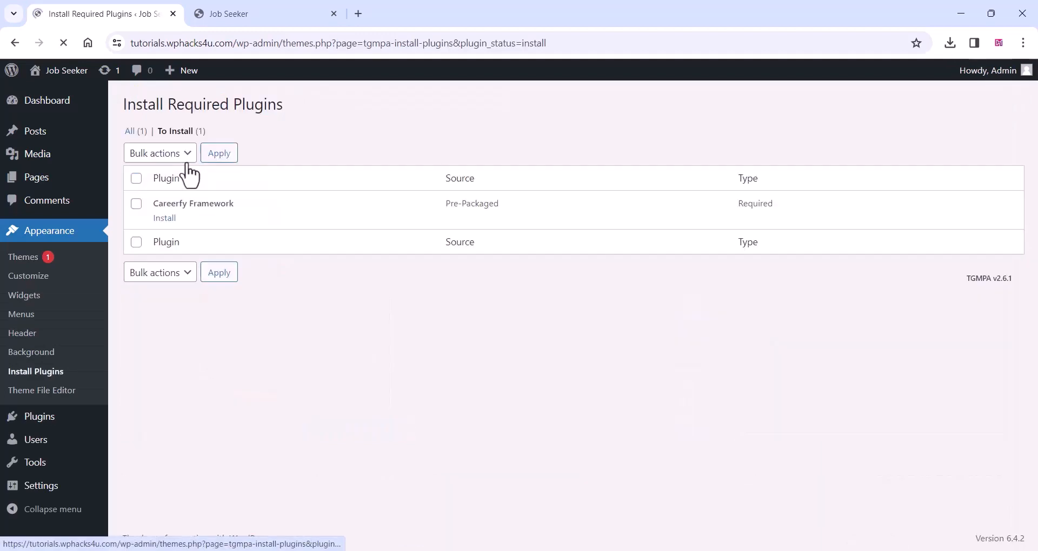
click(136, 204)
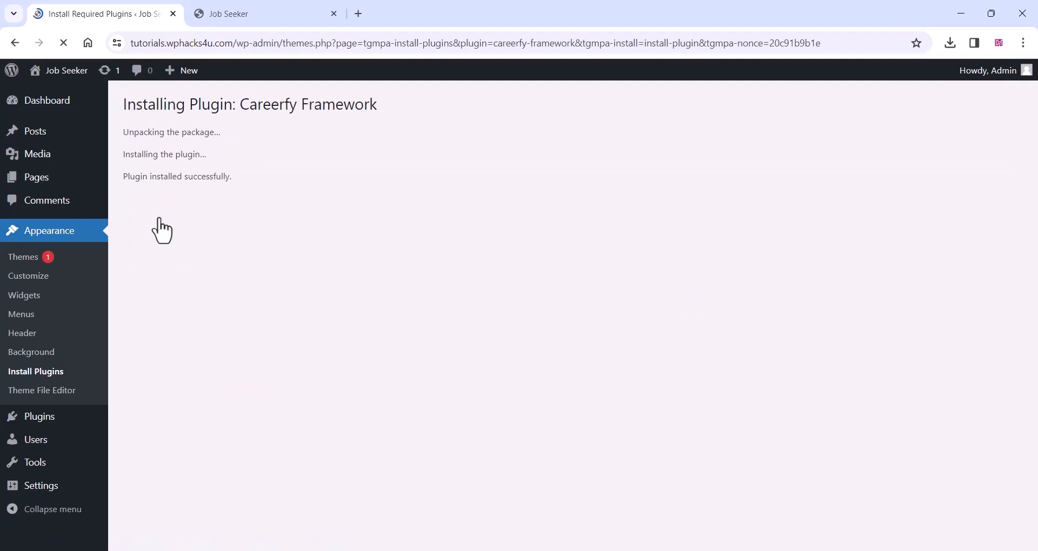
click(171, 200)
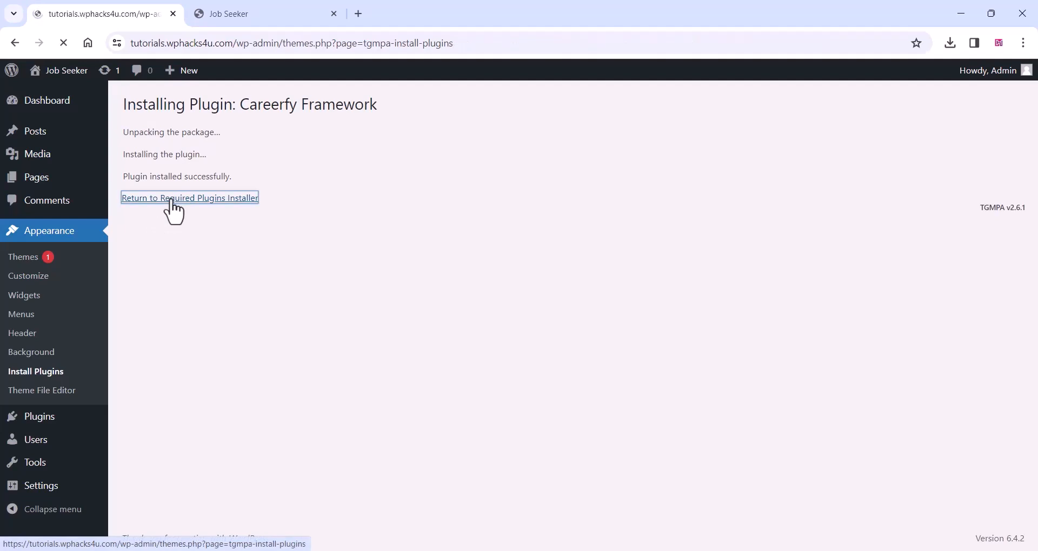
click(168, 219)
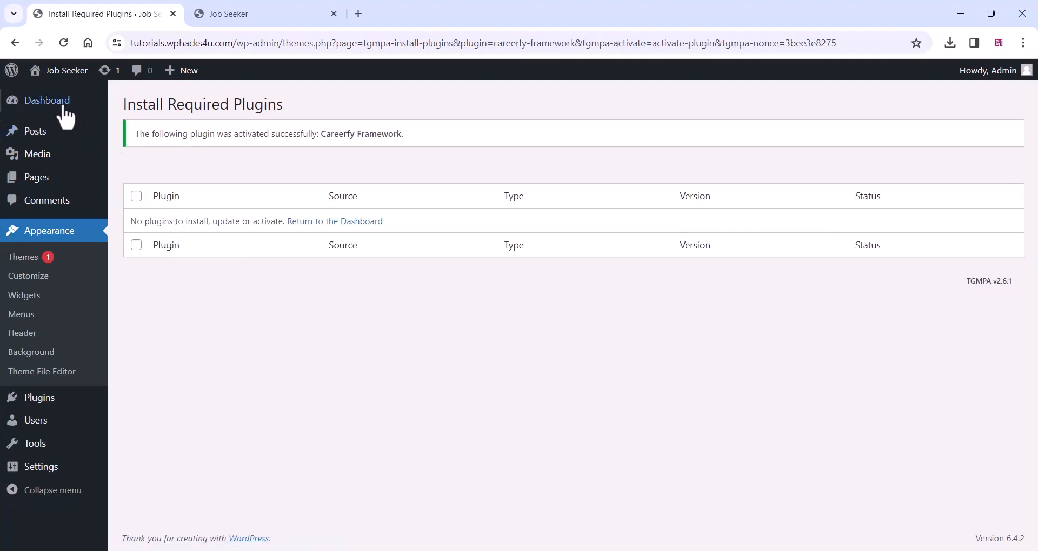
Step: Start the Careerfy setup wizard from the WordPress dashboard and install all the listed default plugins
mouse_move(62, 106)
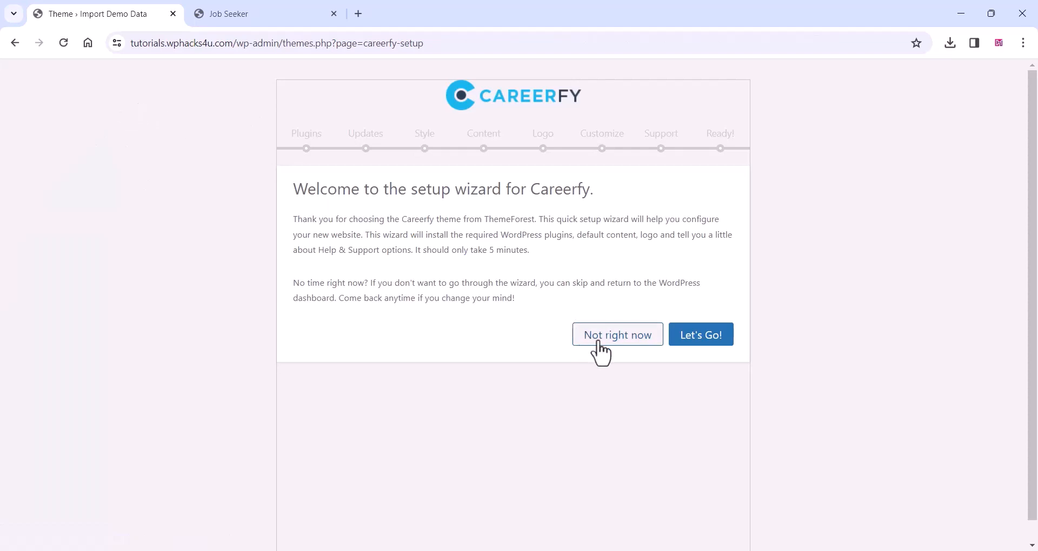
click(697, 341)
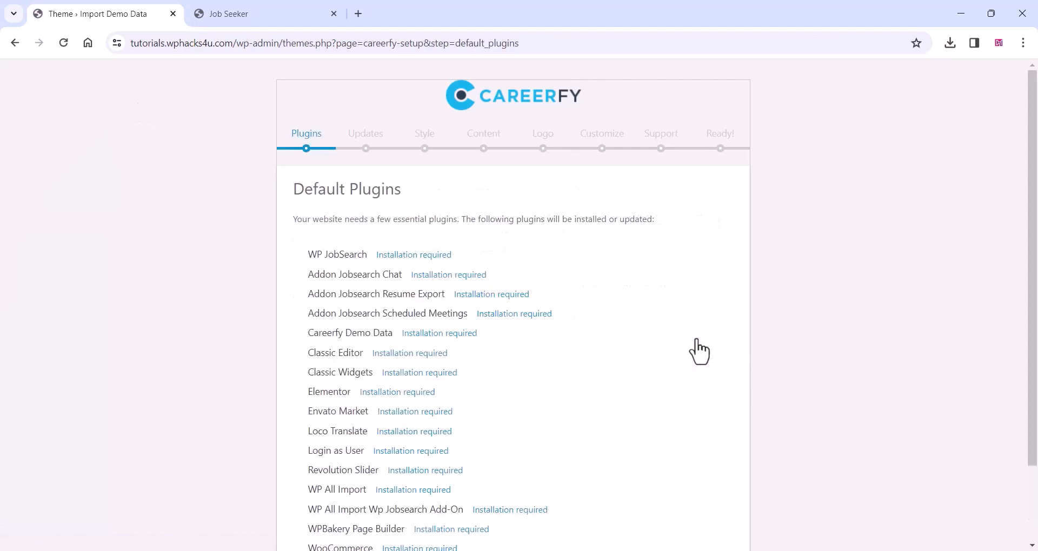
scroll(578, 338, down, 2)
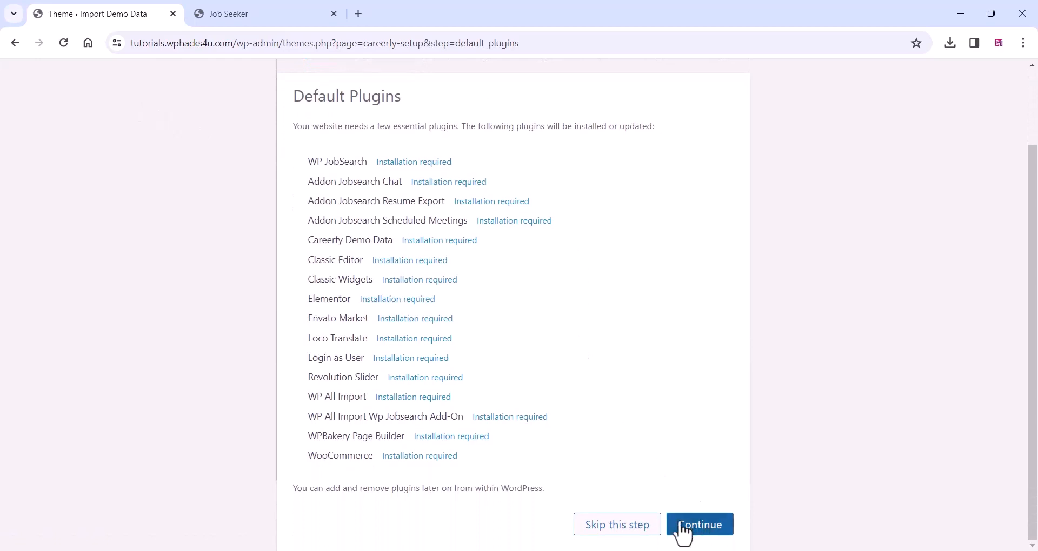
click(700, 536)
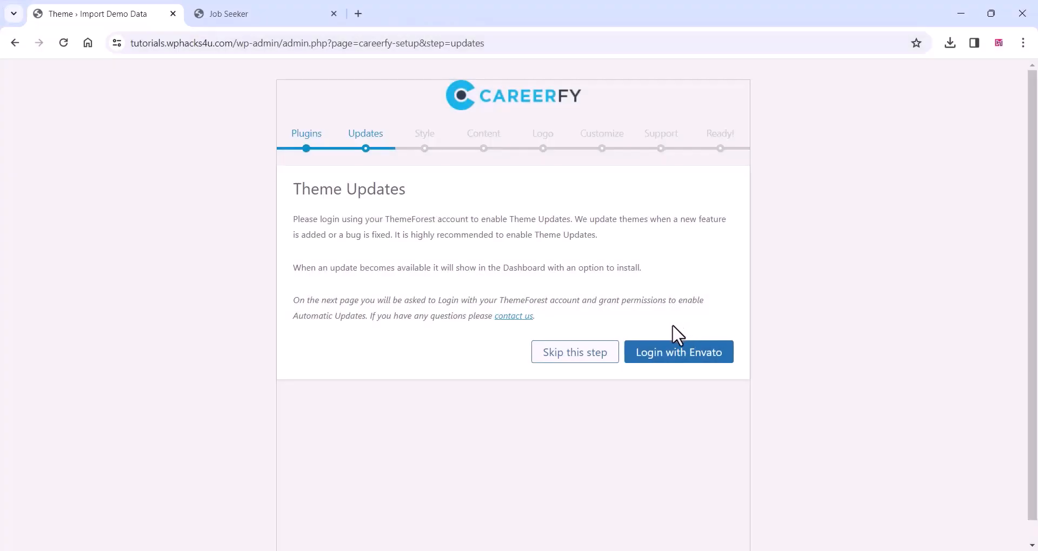
Step: Skip the Envato login for theme updates, look through the site styles, and continue with Main Demo
click(586, 354)
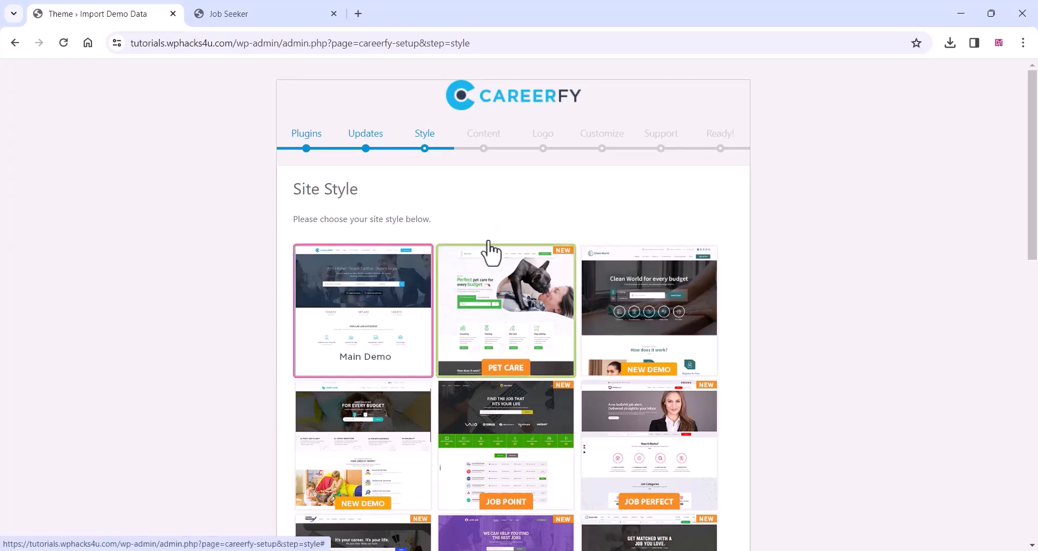
scroll(545, 205, down, 5)
scroll(539, 217, down, 4)
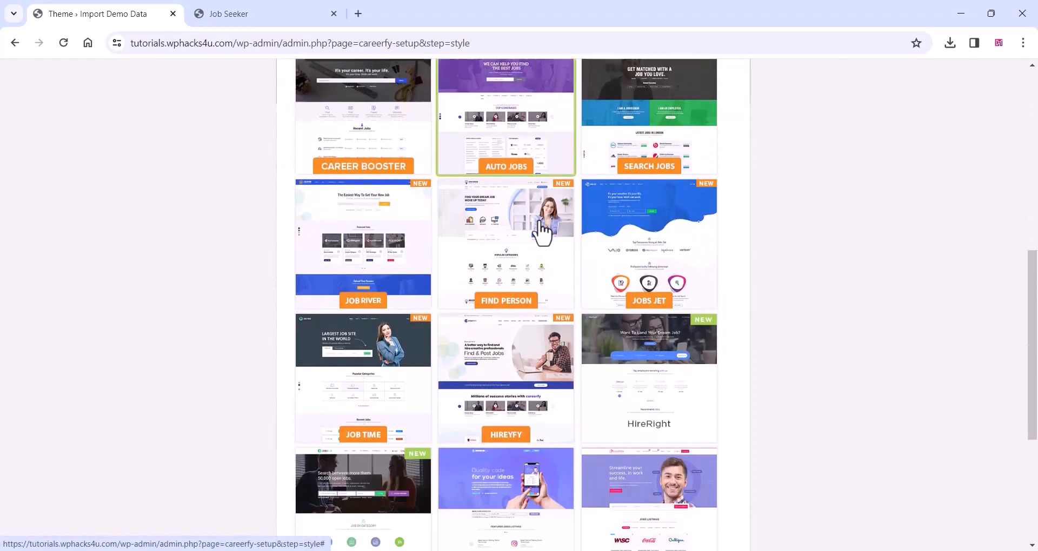
scroll(539, 217, up, 1)
scroll(539, 217, down, 5)
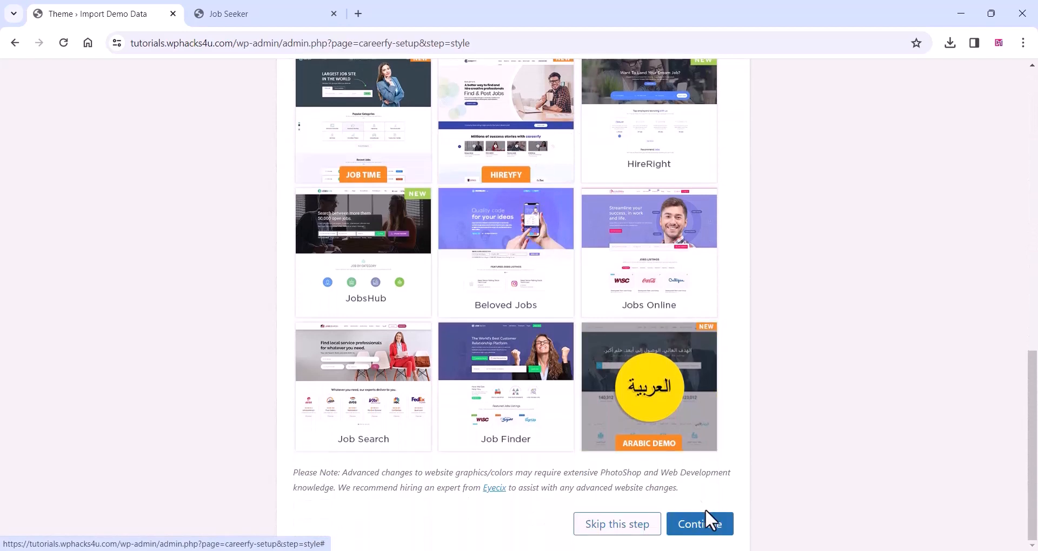
click(700, 525)
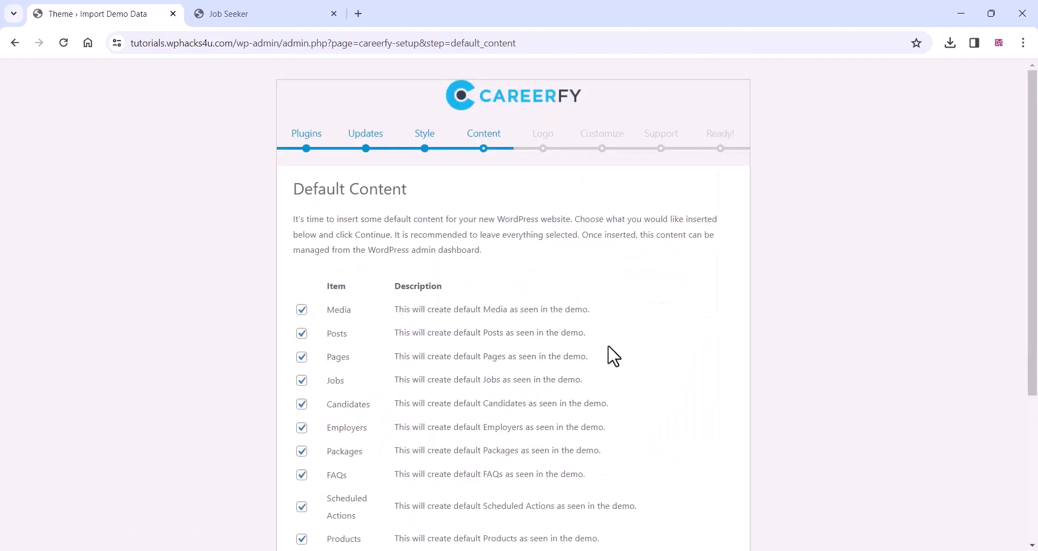
Step: Import the demo's default content with every item selected, from Media through WpBakery Templates
scroll(562, 328, down, 4)
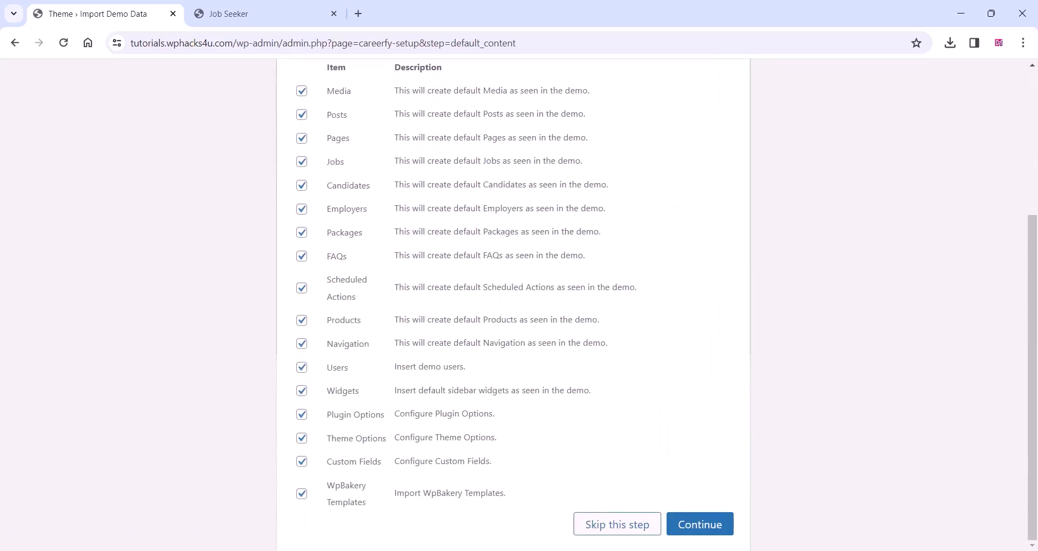
click(702, 531)
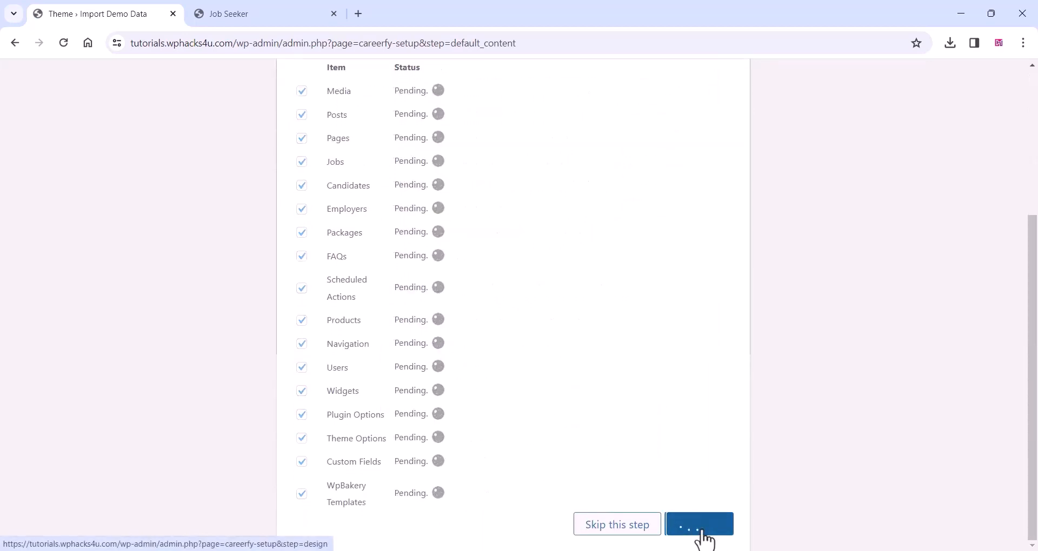
scroll(639, 409, up, 3)
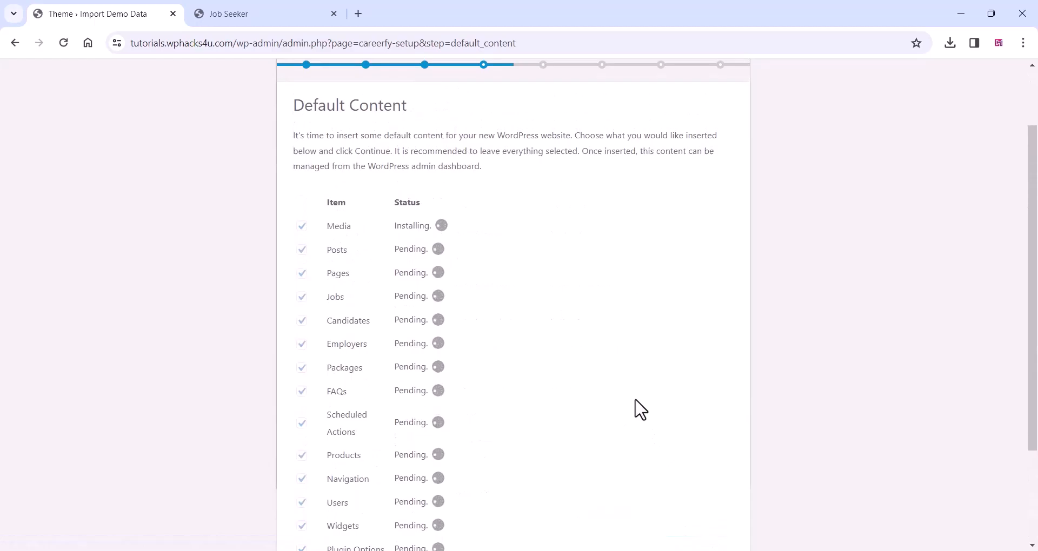
scroll(639, 409, up, 2)
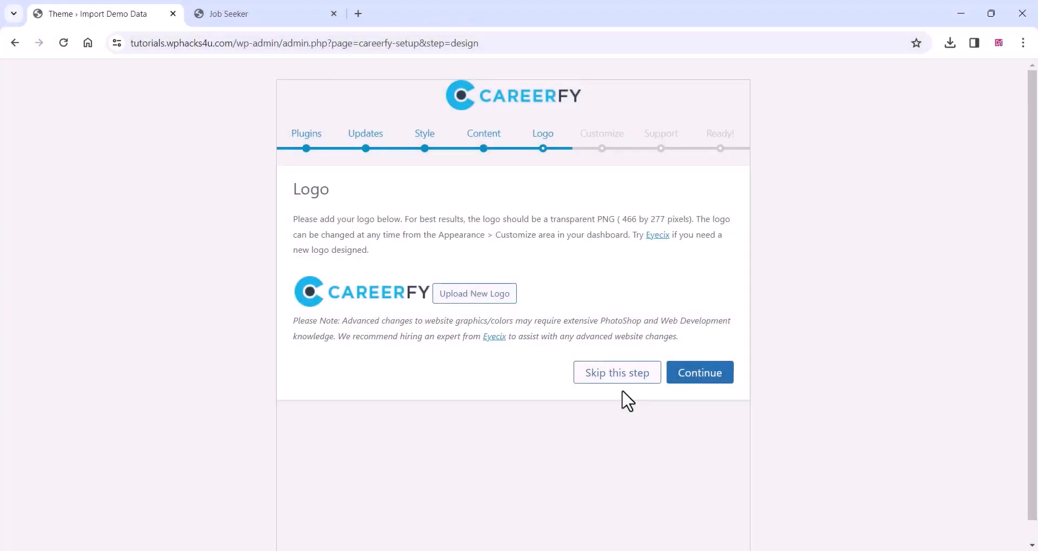
click(441, 295)
click(166, 242)
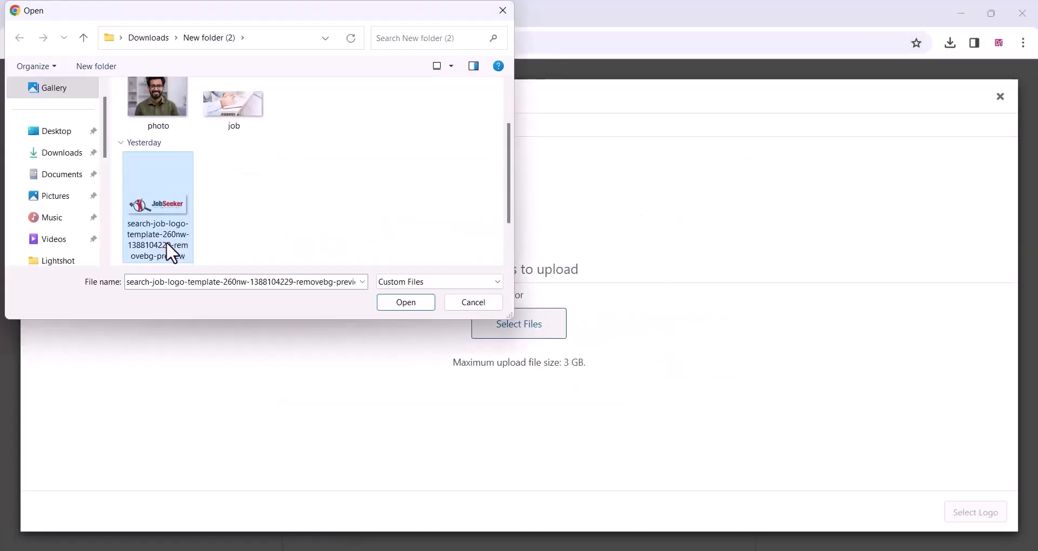
click(417, 304)
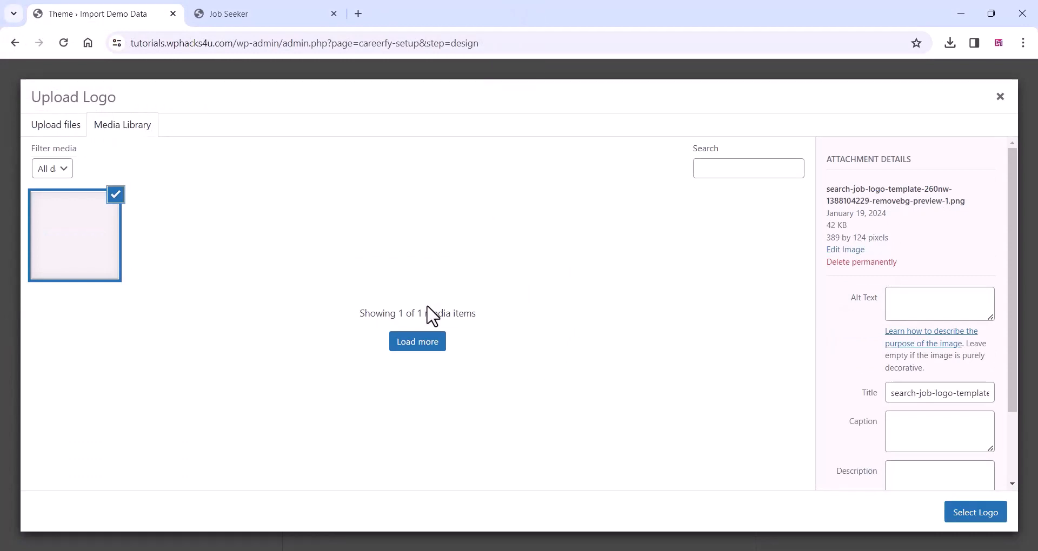
click(982, 519)
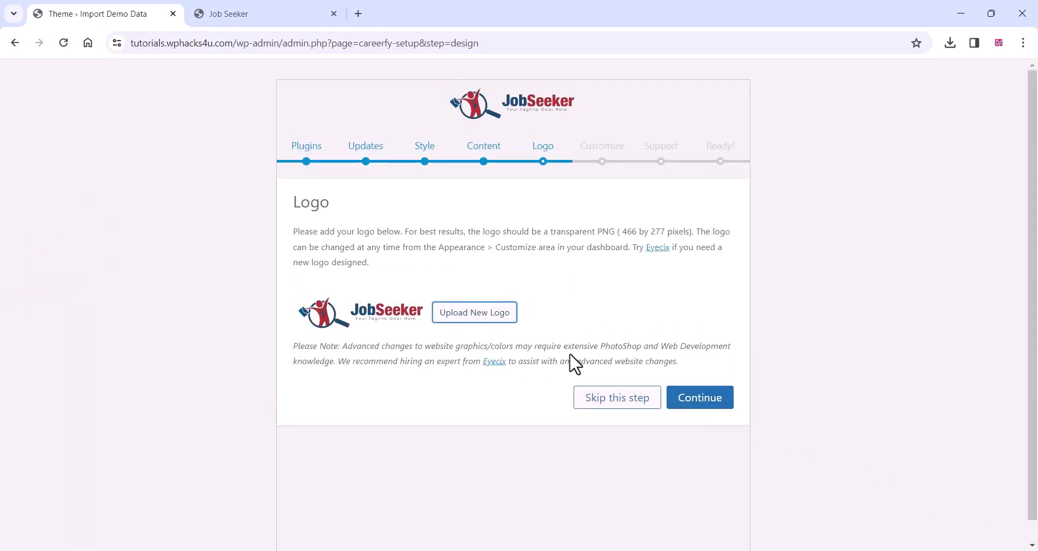
click(712, 403)
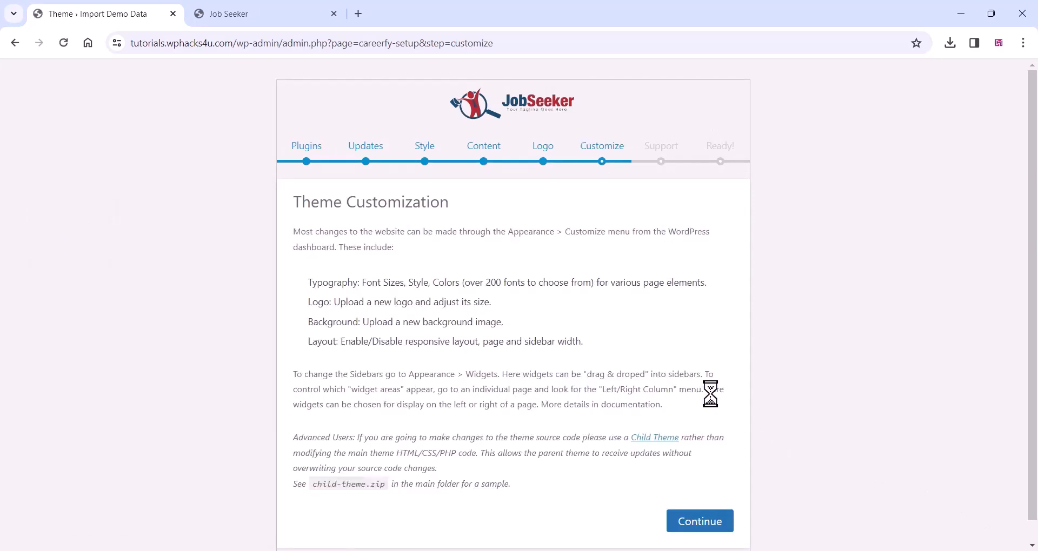
Step: Pass the theme customization notes, agree to the help and support terms, and finish the wizard by returning to the WordPress dashboard
scroll(634, 325, down, 1)
click(712, 502)
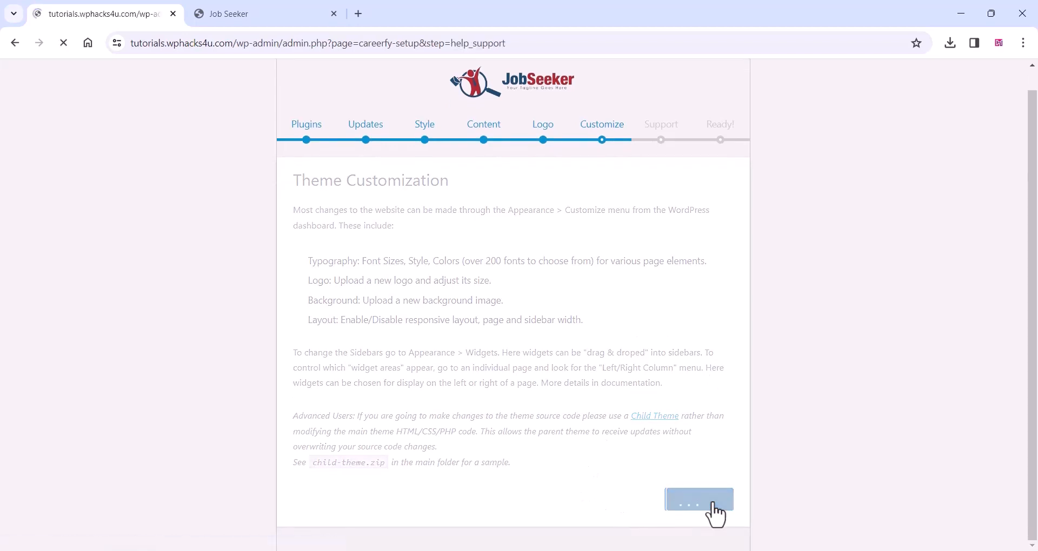
scroll(625, 386, down, 1)
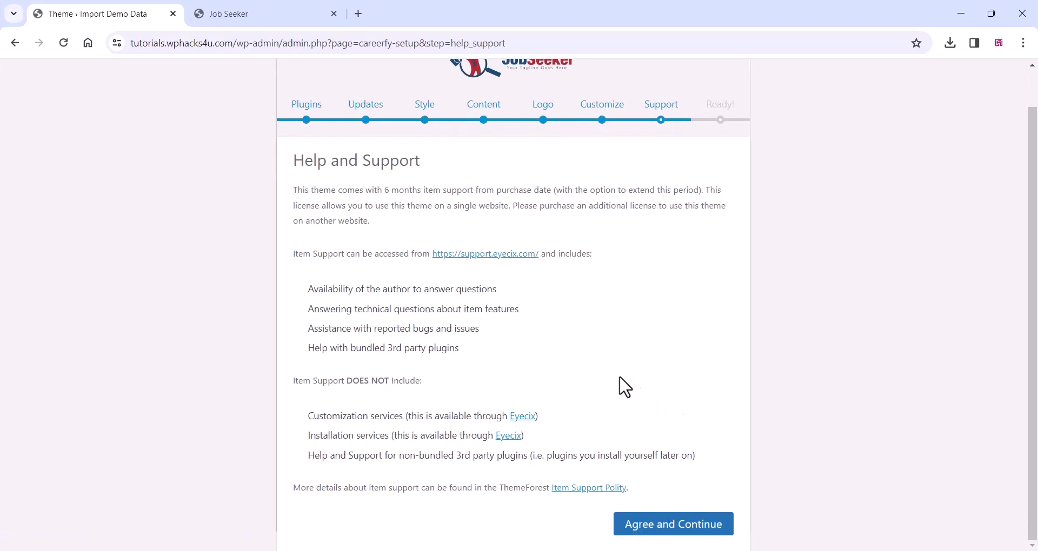
click(663, 523)
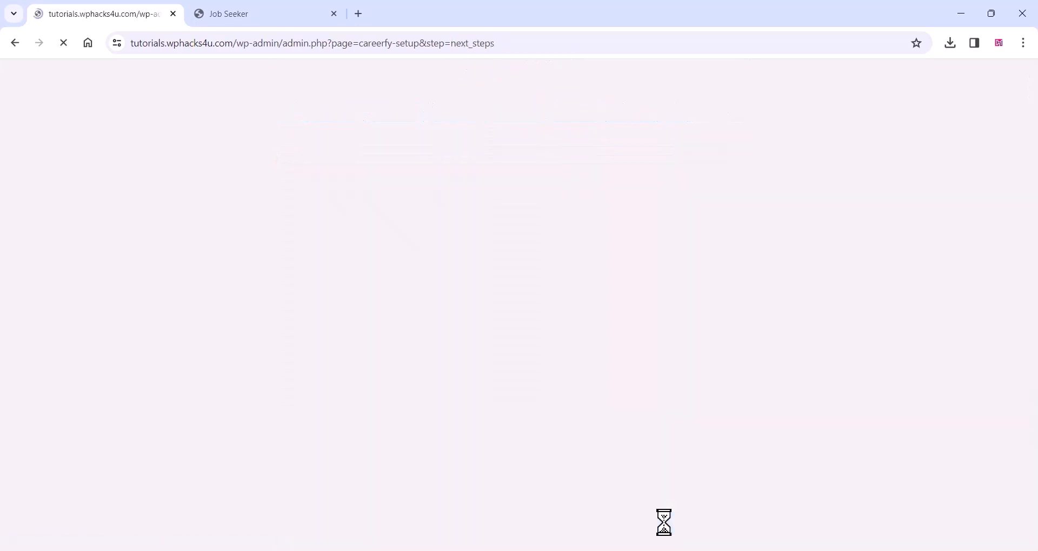
click(519, 473)
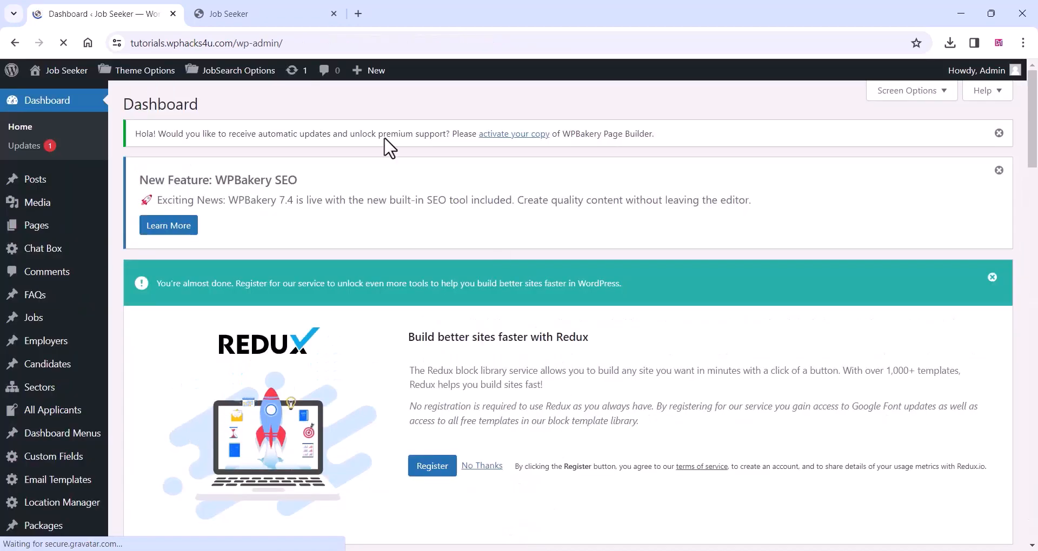
Step: Reload the site's homepage and look through the imported Careerfy demo sections down the page
click(229, 15)
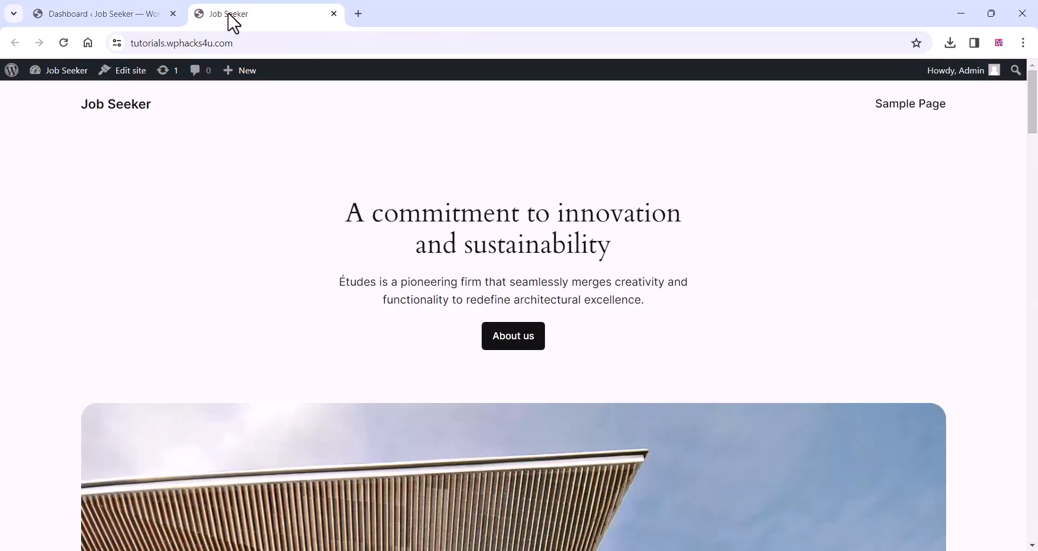
click(63, 43)
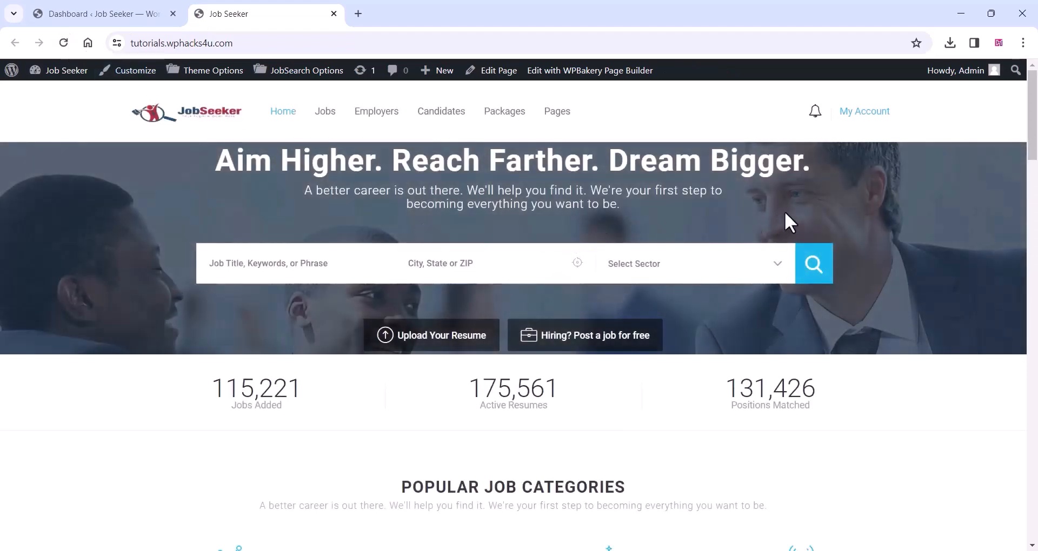
scroll(785, 216, down, 7)
scroll(690, 336, down, 13)
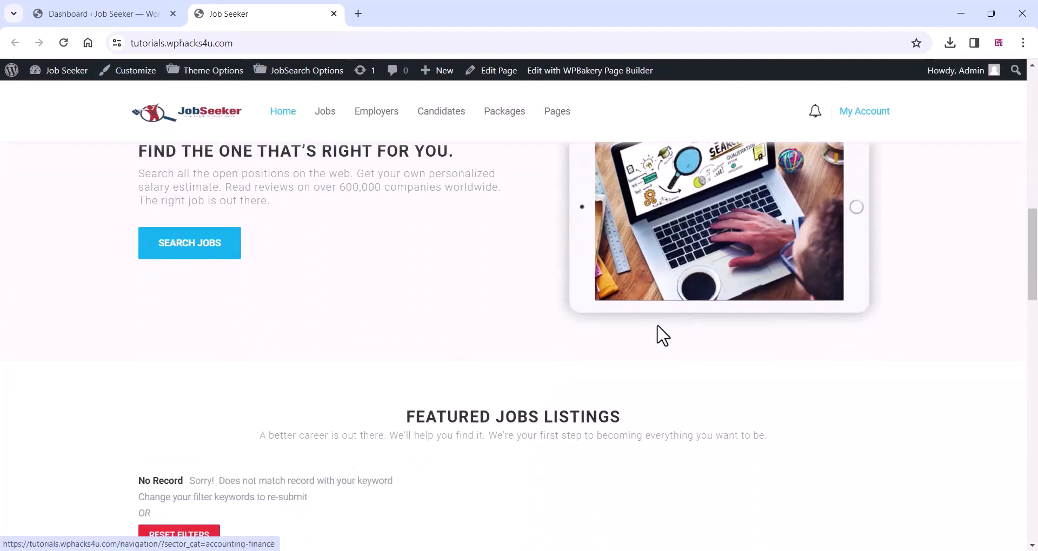
scroll(427, 324, down, 10)
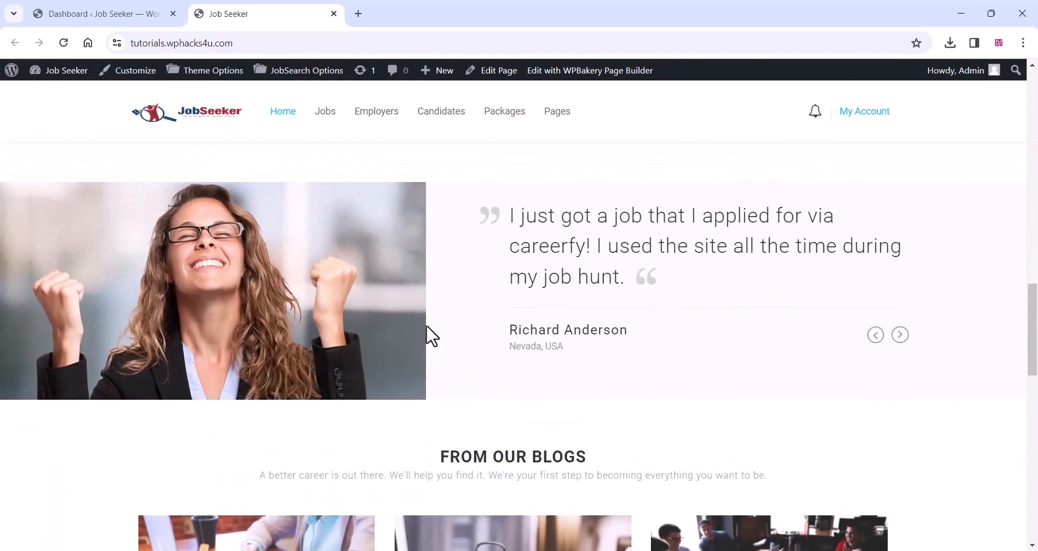
scroll(427, 329, down, 8)
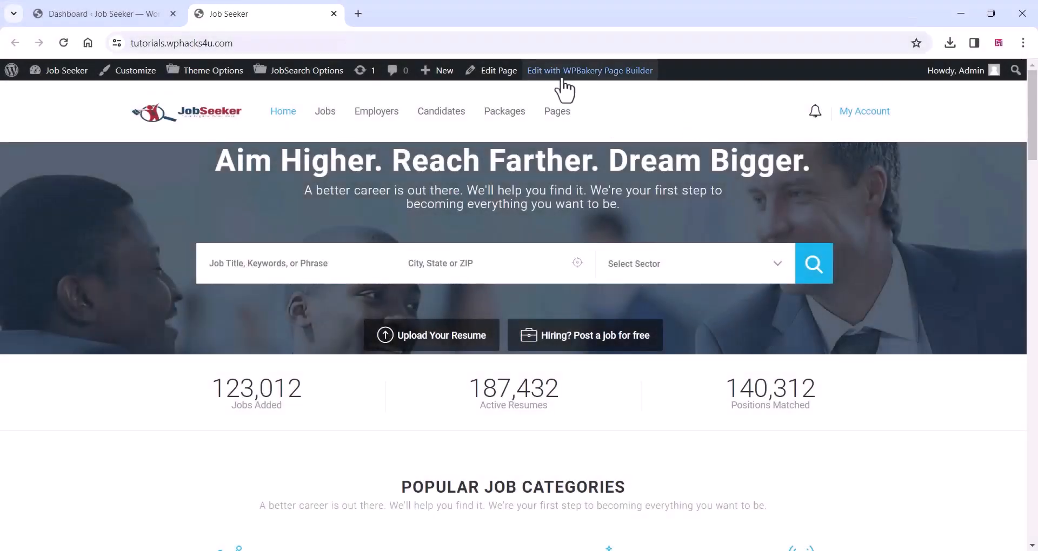
Step: Open the homepage in WPBakery Page Builder, dismiss the what's-new notice, and open the top search banner row's design options
click(549, 75)
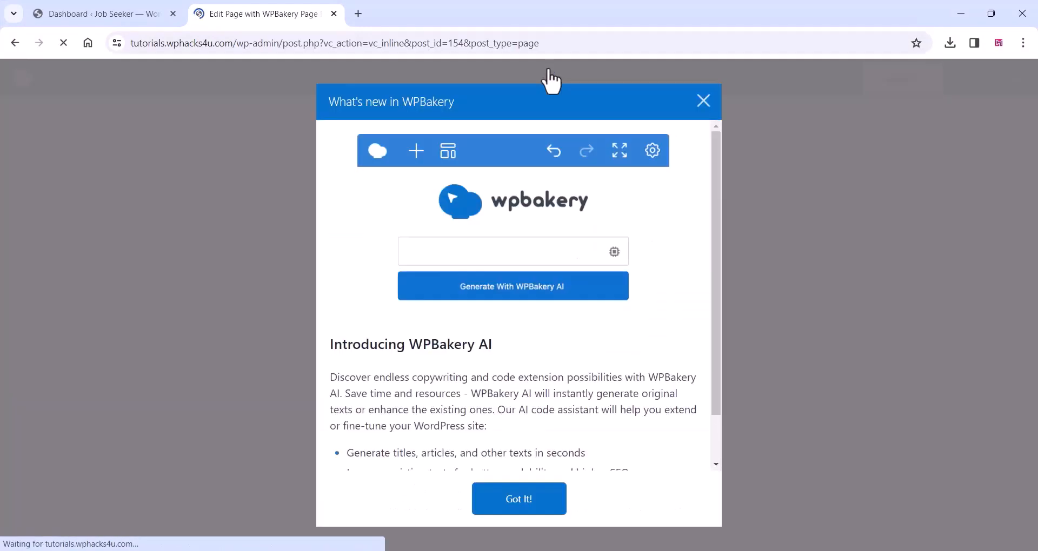
click(703, 102)
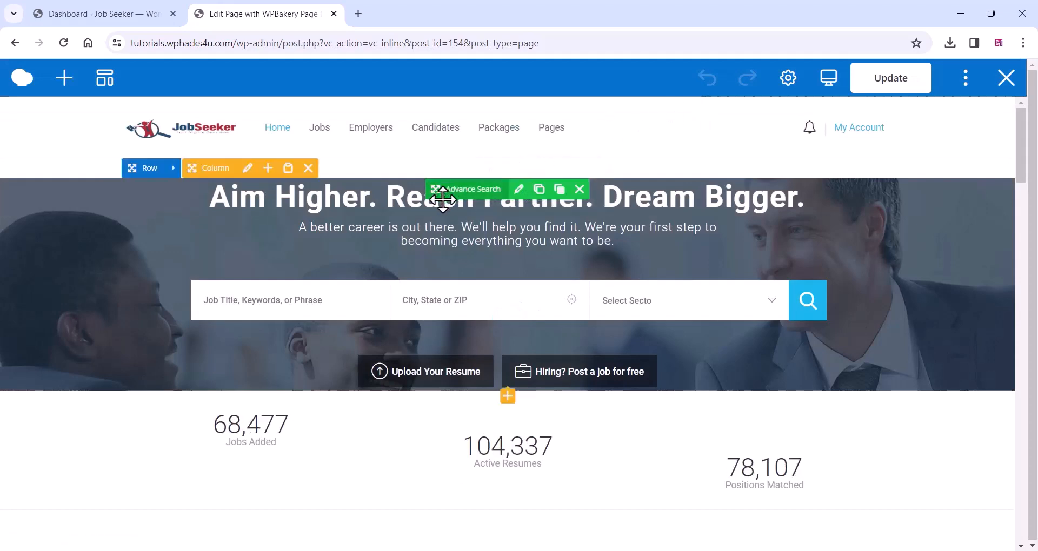
click(175, 170)
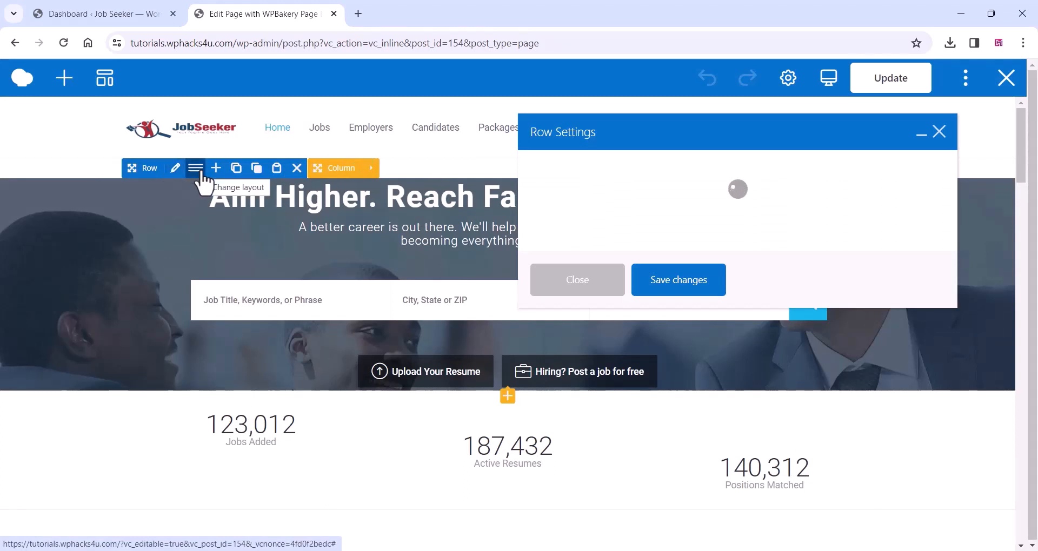
click(608, 172)
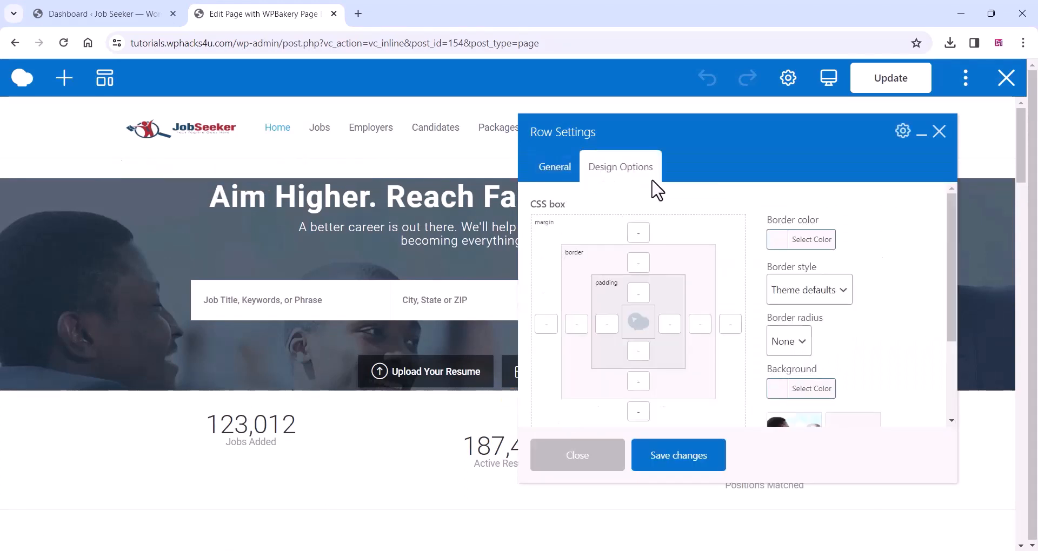
Step: Replace the search banner row's background image with the uploaded job image, save the row settings and close them
scroll(810, 319, down, 2)
click(801, 324)
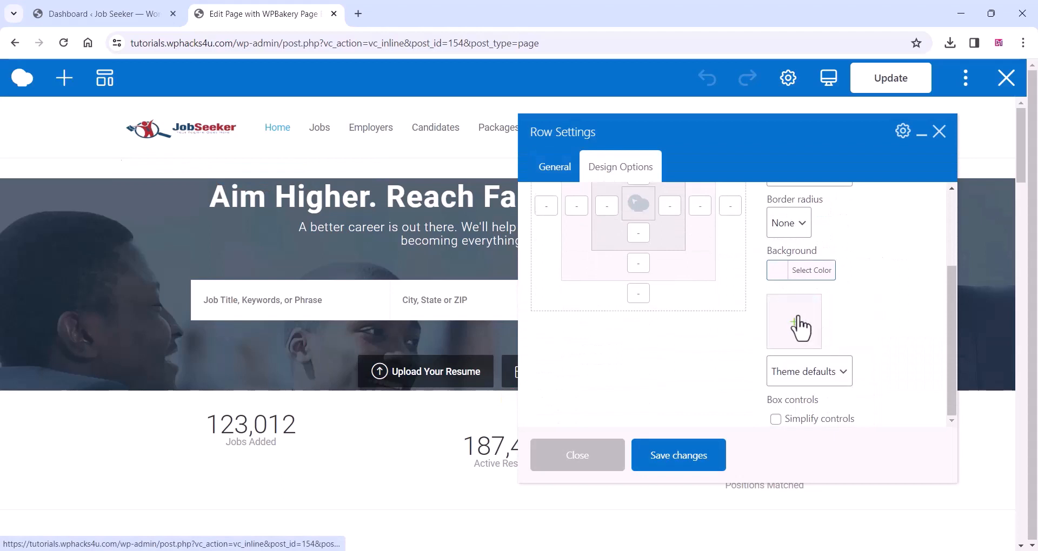
click(800, 325)
click(77, 132)
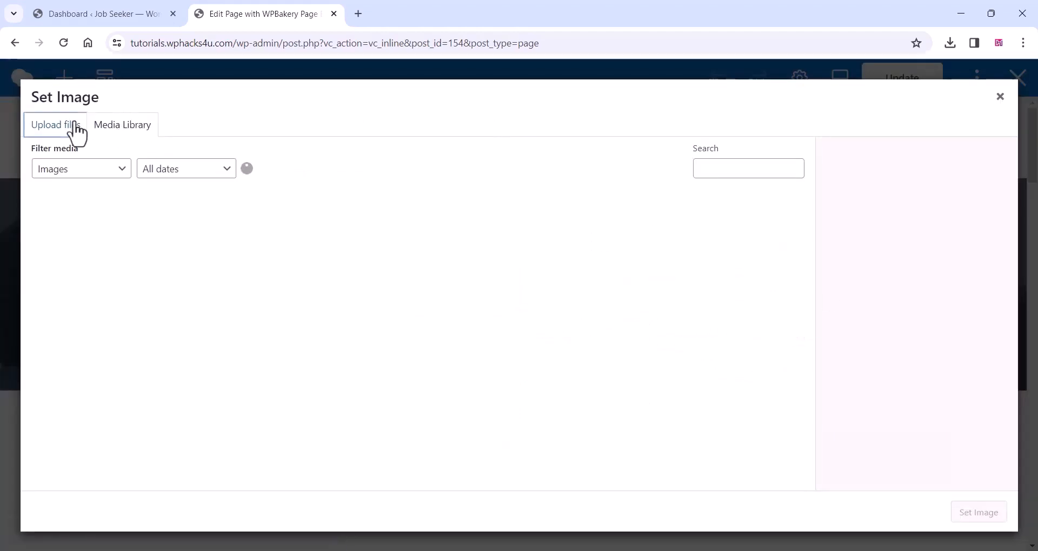
click(551, 324)
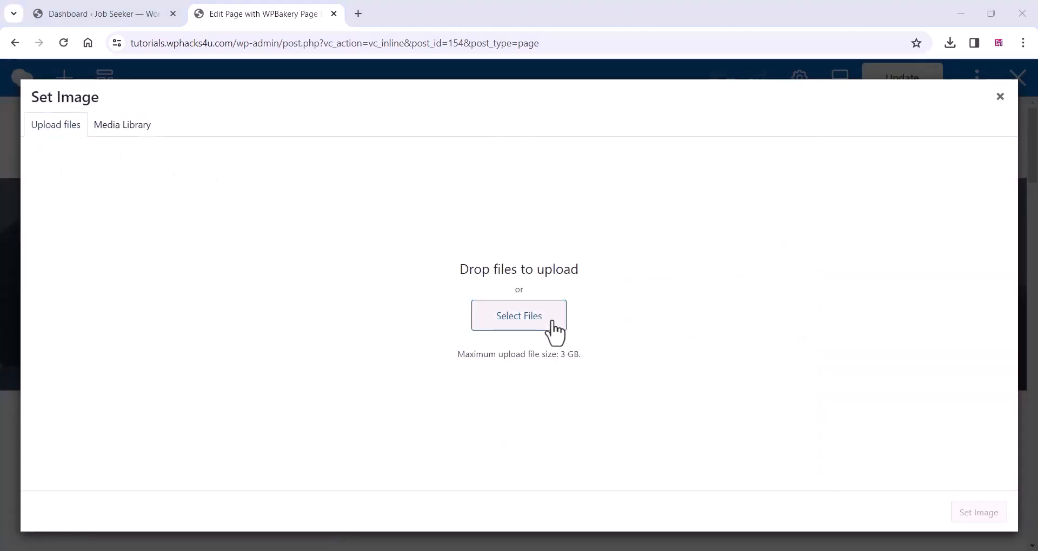
click(250, 162)
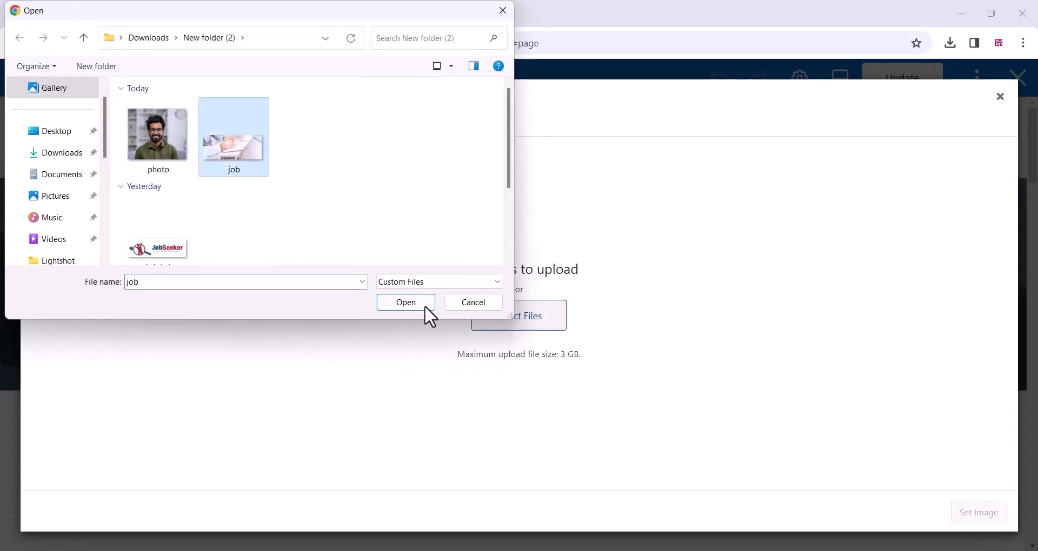
click(415, 301)
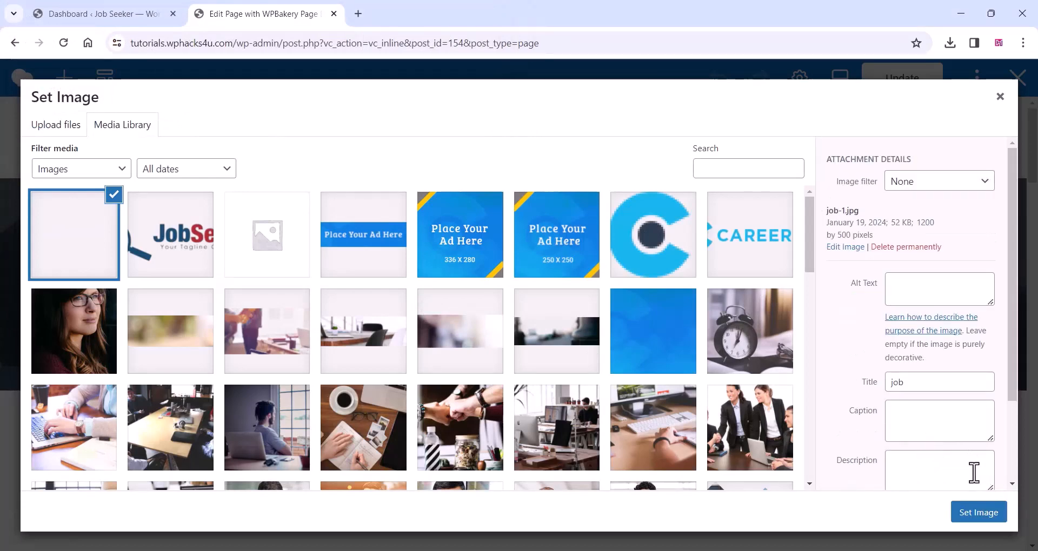
click(980, 516)
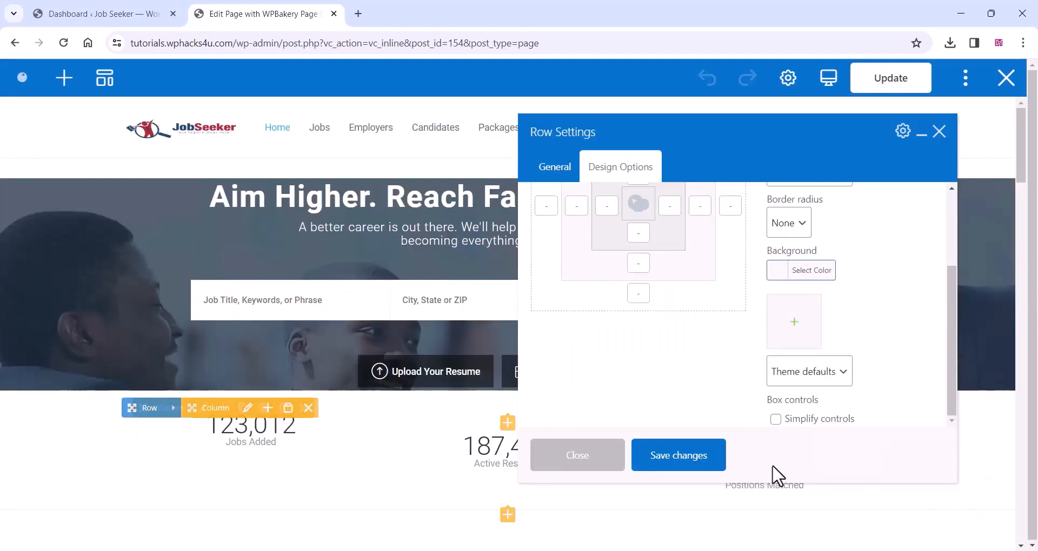
click(692, 463)
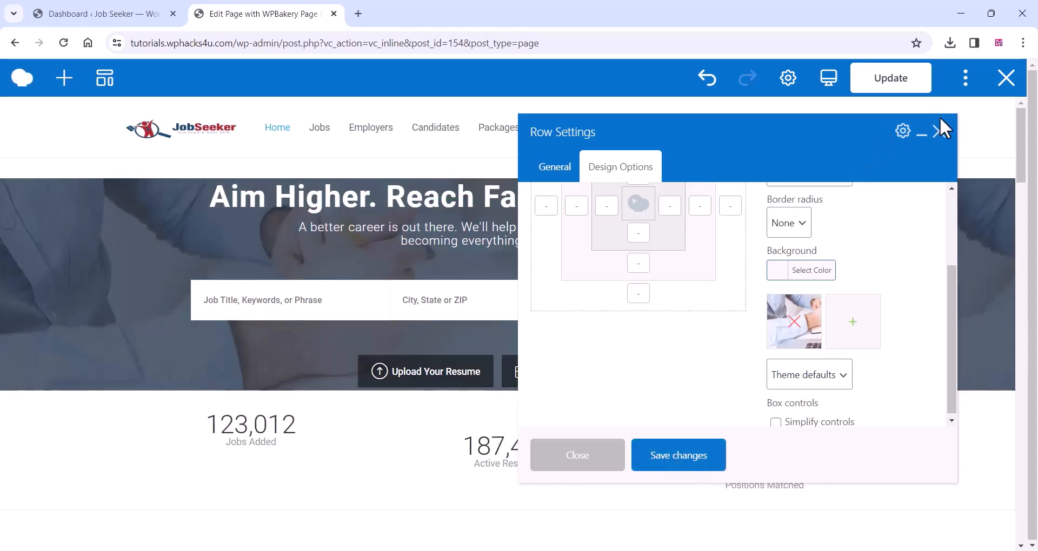
click(938, 134)
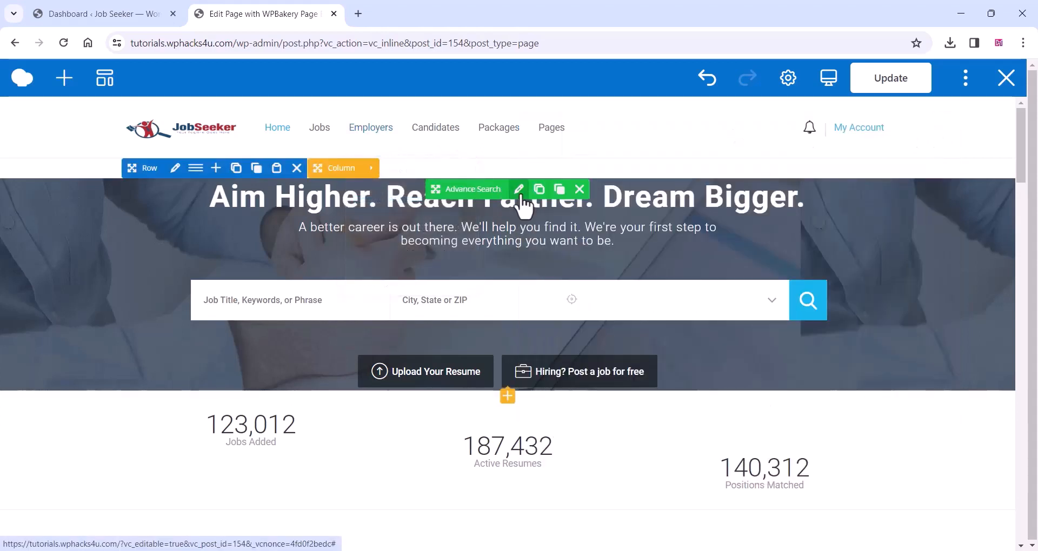
Step: Examine the Advance Search element's general settings, including its title, description, search result page and first button's text and URL
click(518, 191)
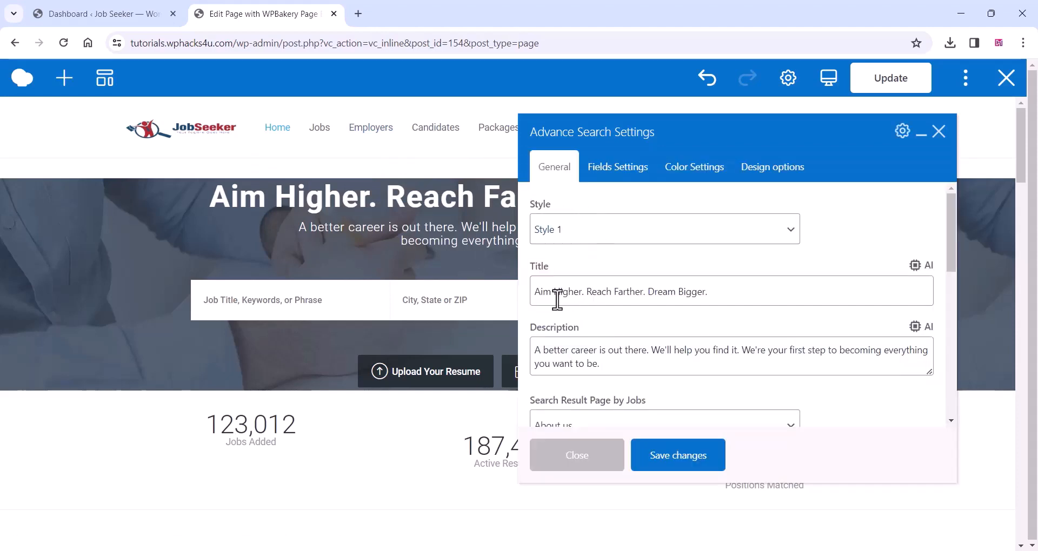
drag(709, 297, 529, 307)
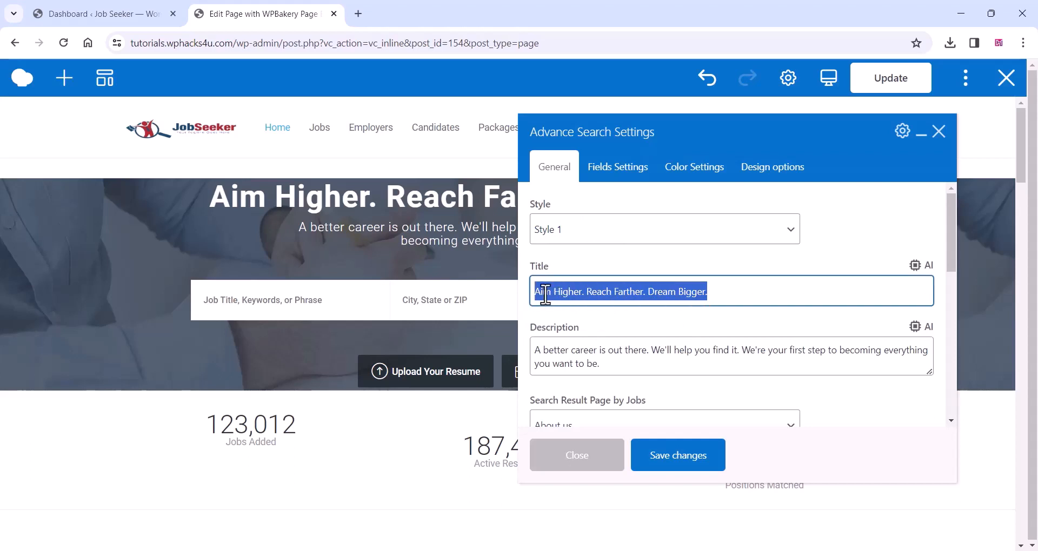
drag(600, 363, 532, 354)
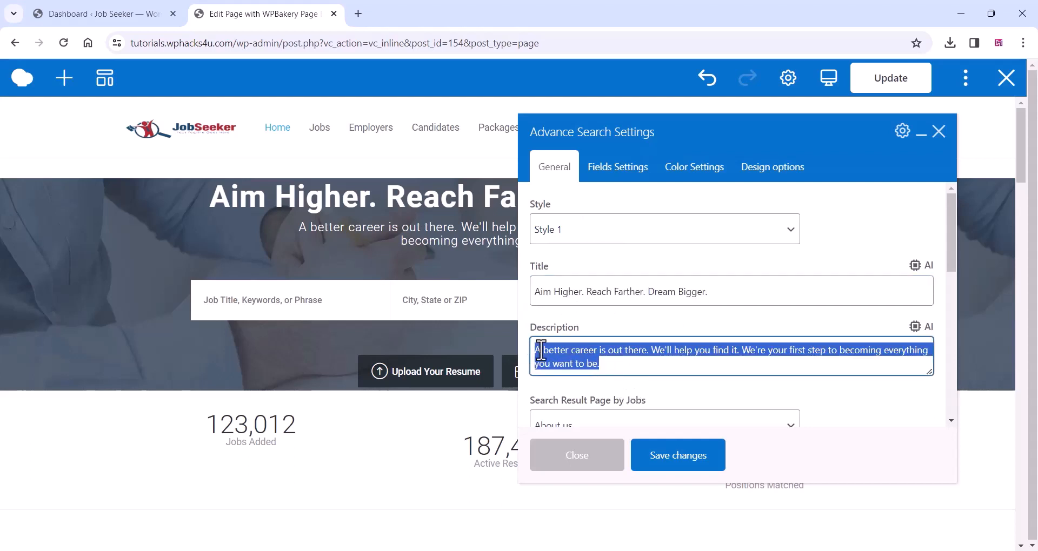
scroll(568, 351, down, 2)
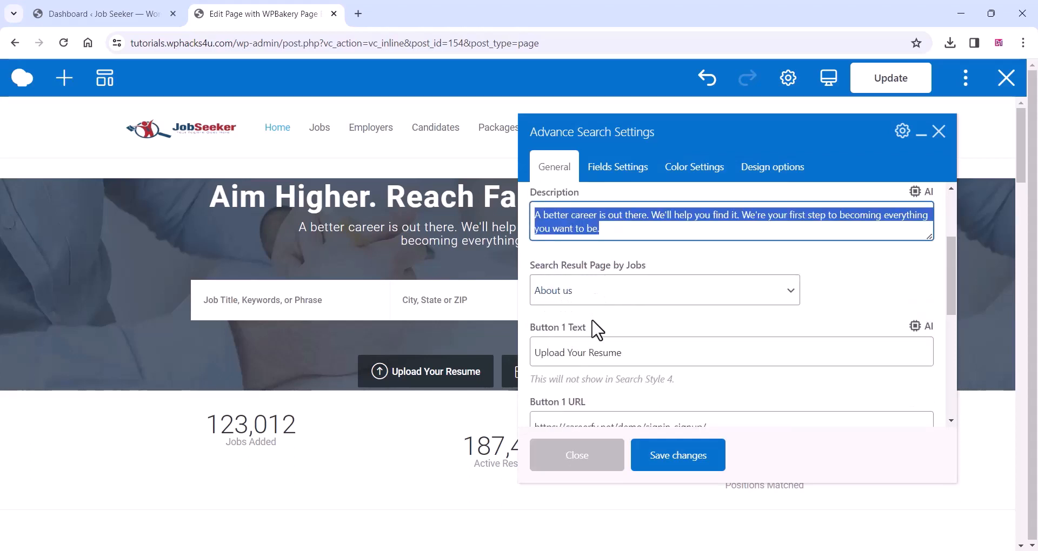
scroll(591, 332, down, 1)
click(595, 286)
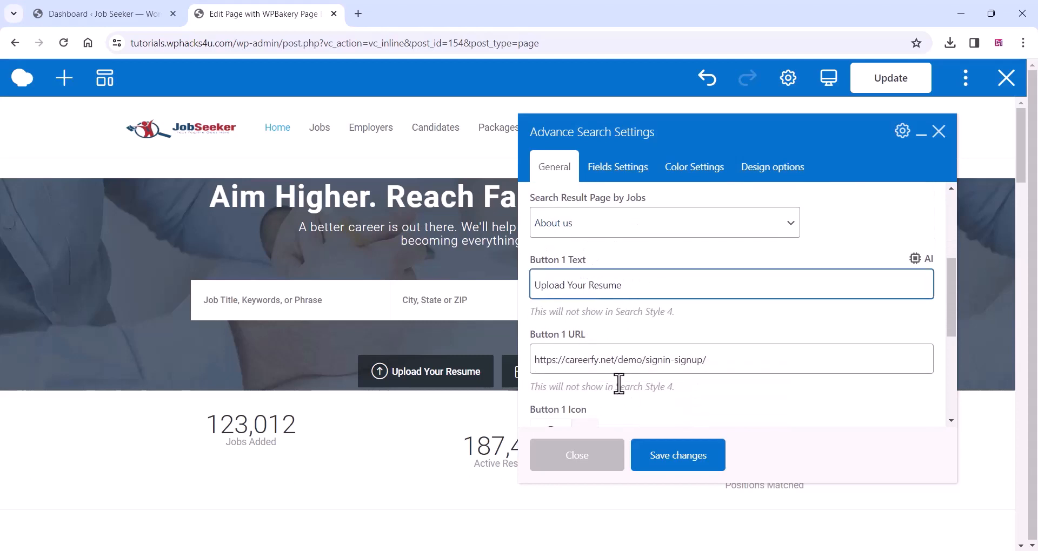
scroll(665, 363, up, 2)
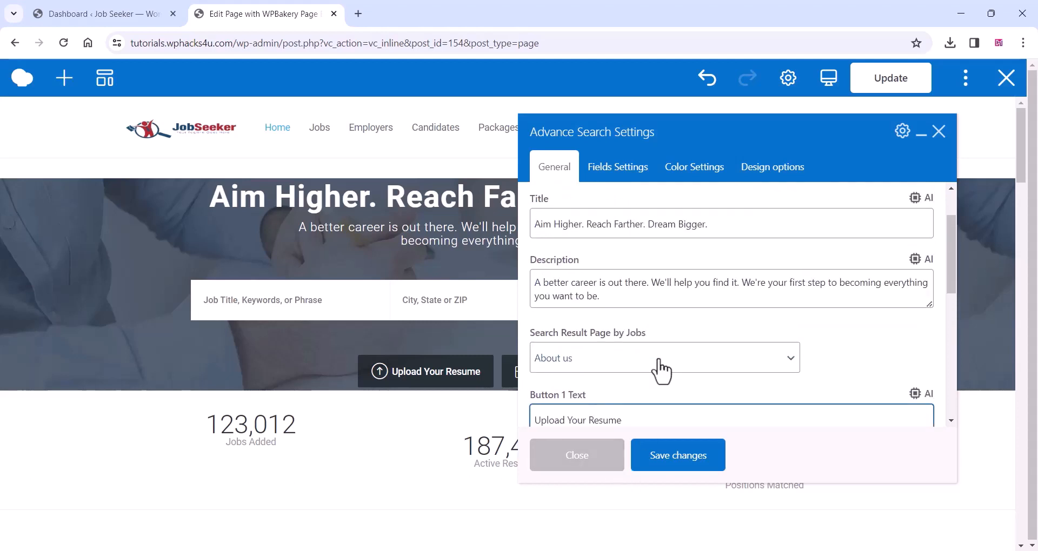
click(936, 136)
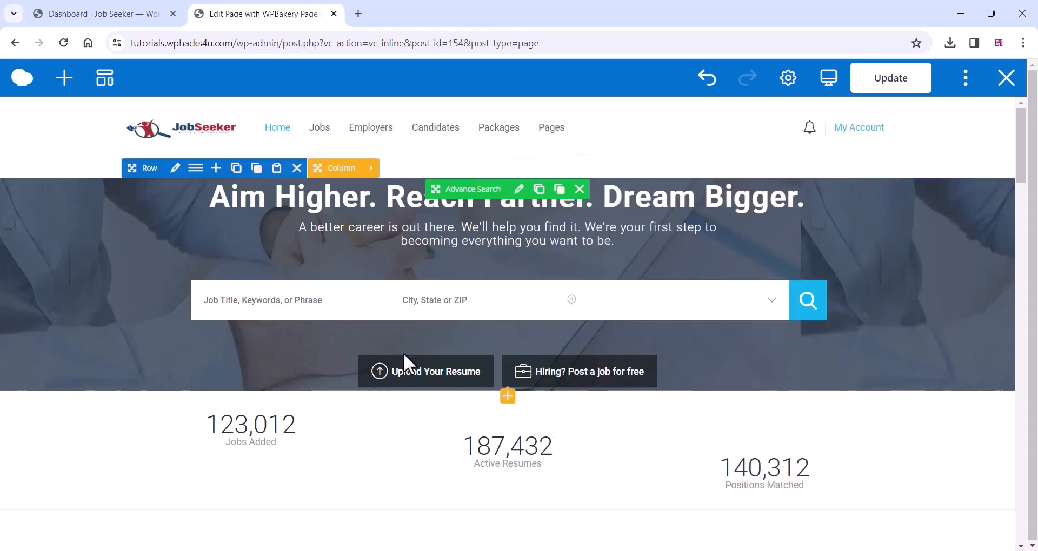
Step: Open the Active Resumes counter's settings, review its number and title fields, and close them without changes
scroll(331, 391, down, 3)
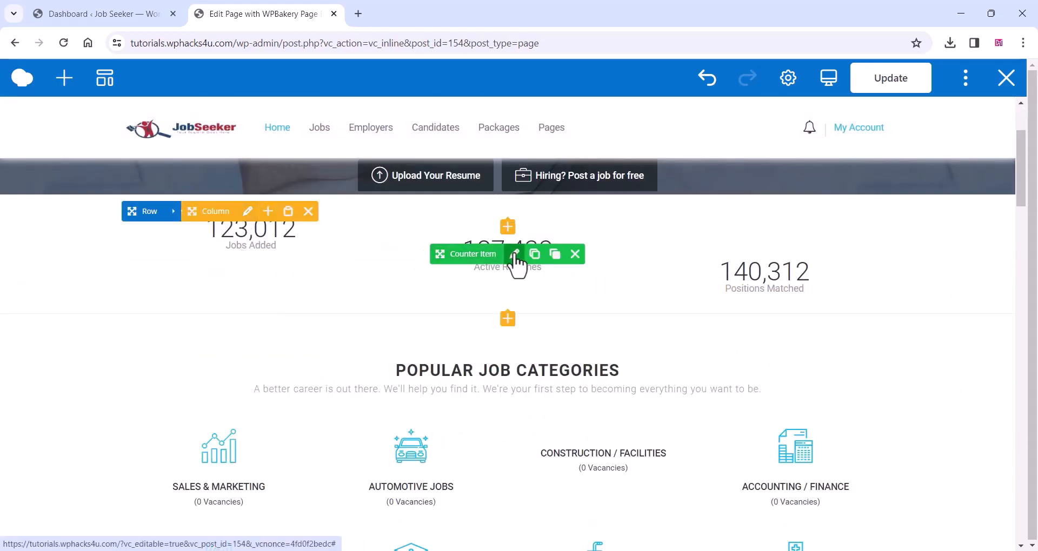
click(514, 254)
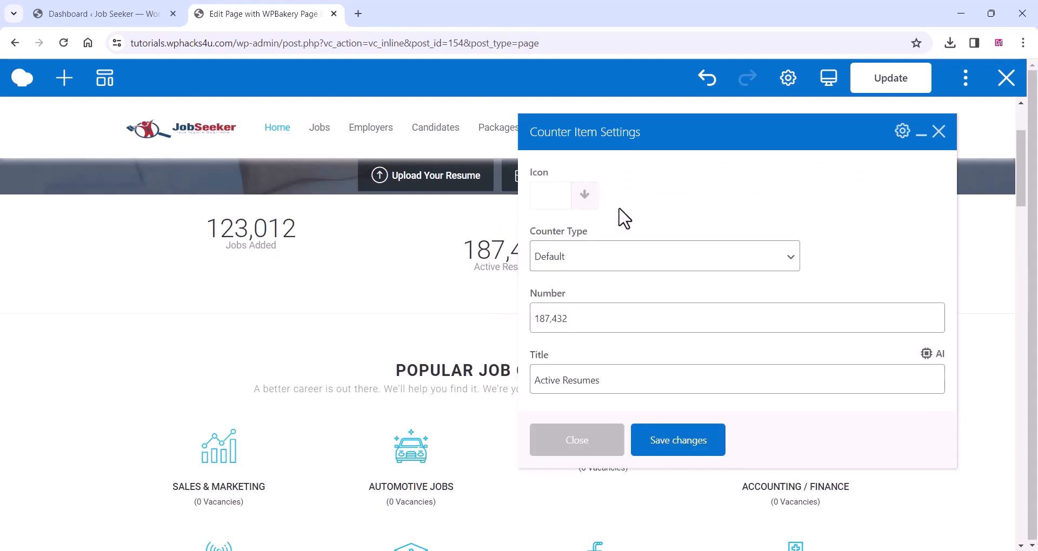
drag(578, 319, 523, 329)
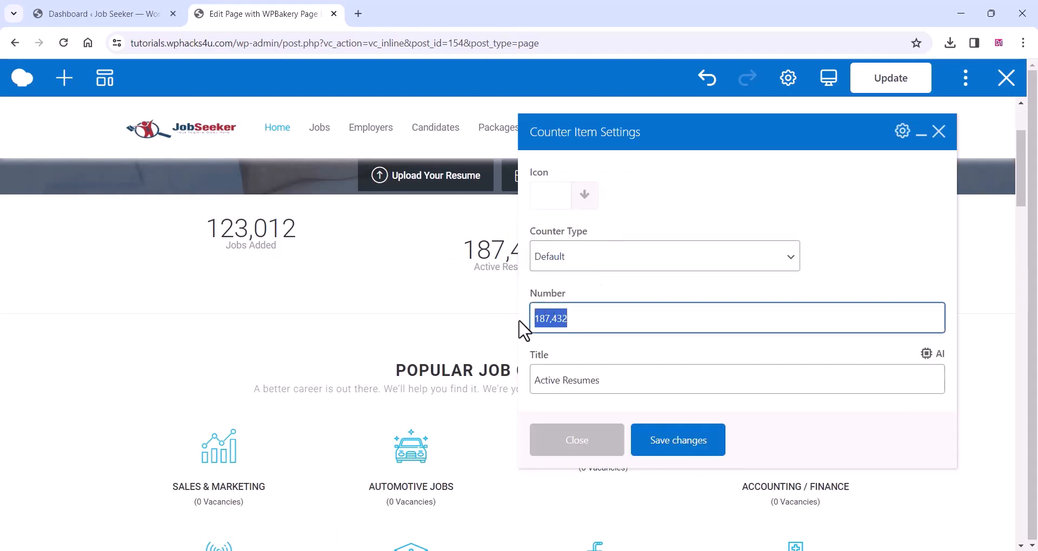
drag(597, 388, 518, 391)
click(580, 454)
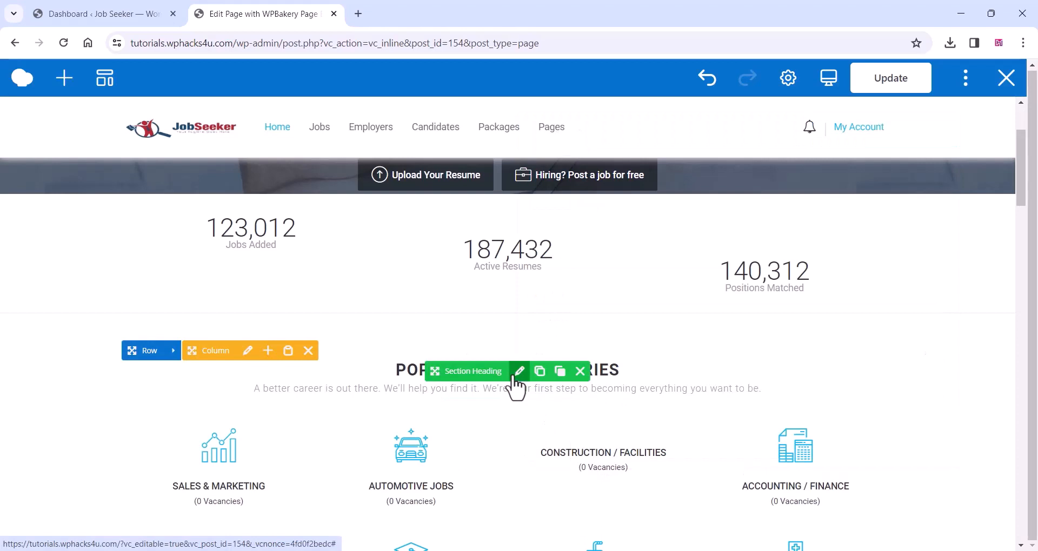
Step: Check the title field in the Popular Job Categories section heading's settings and close them without changes
click(519, 372)
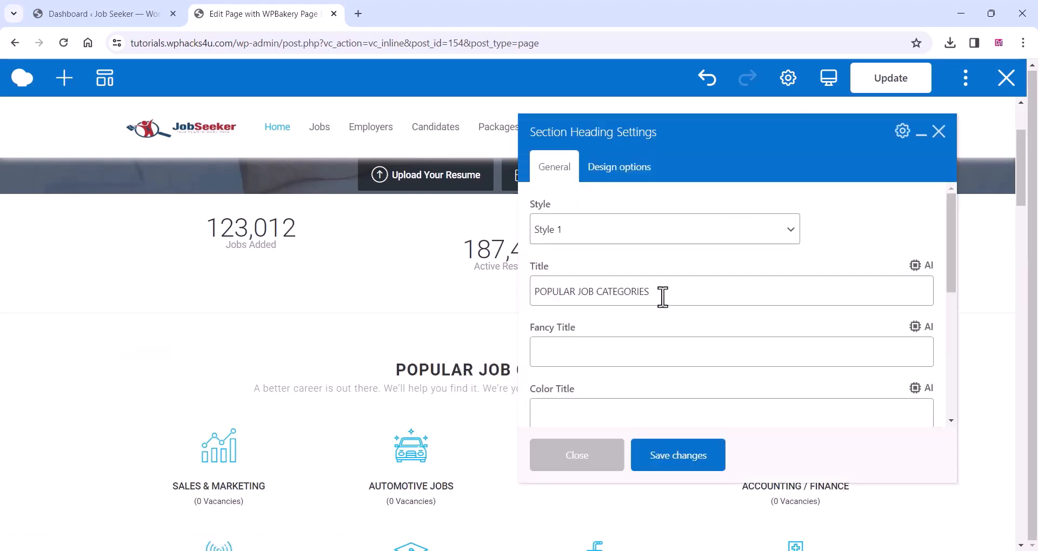
drag(659, 295, 552, 296)
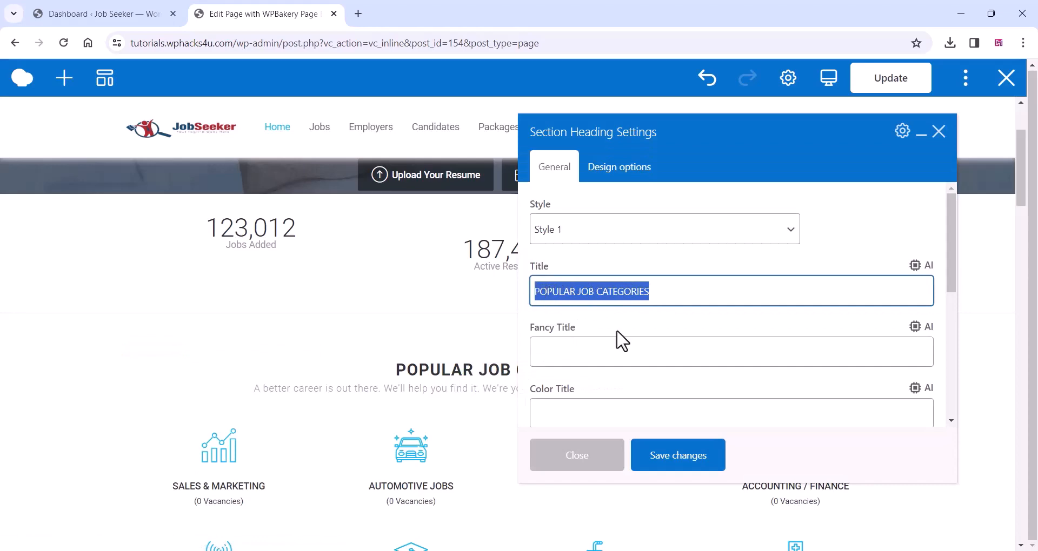
click(578, 460)
Step: Look through the homepage sections down to the footer, and exit the page builder without updating the page
scroll(475, 437, down, 10)
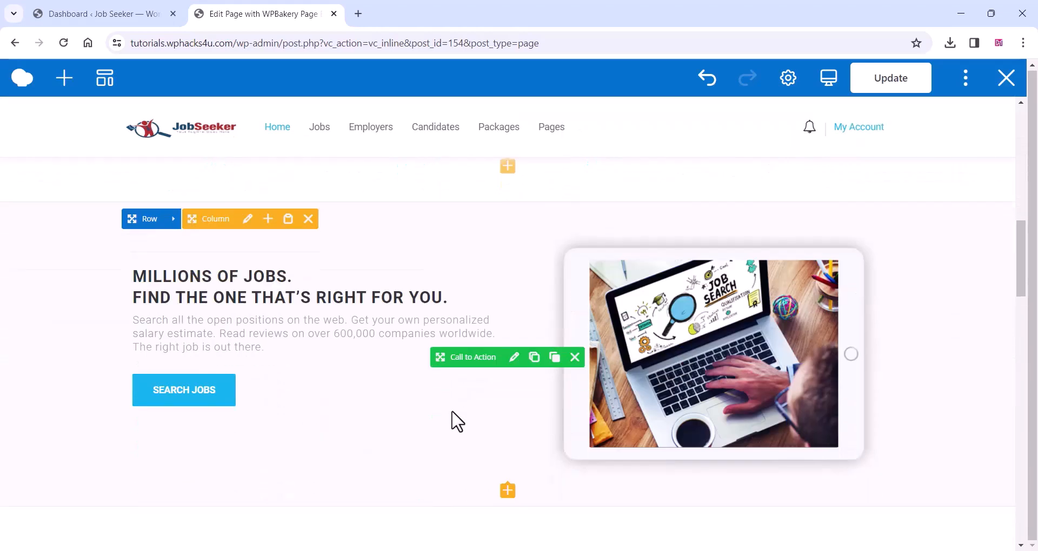
scroll(722, 329, down, 10)
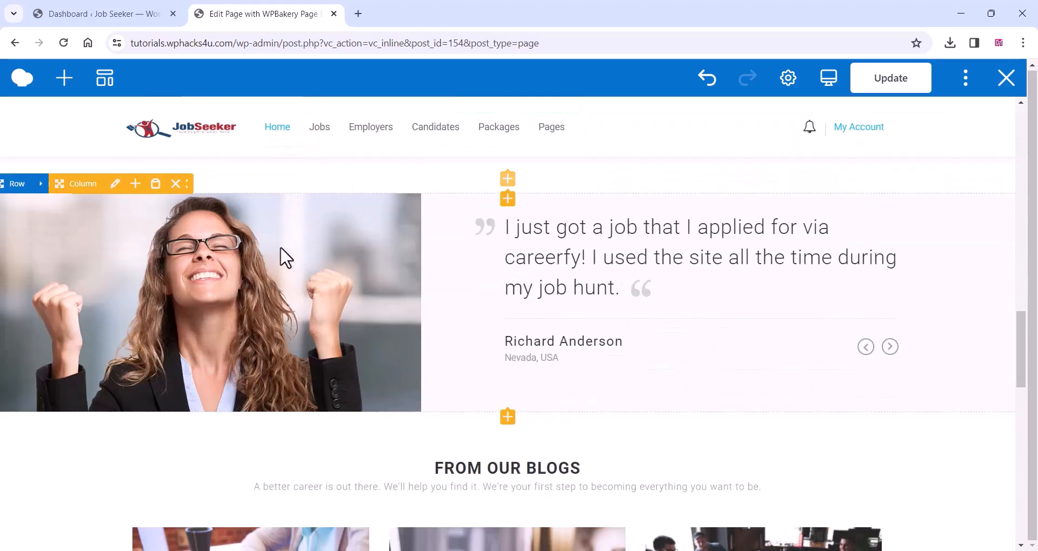
scroll(335, 268, down, 8)
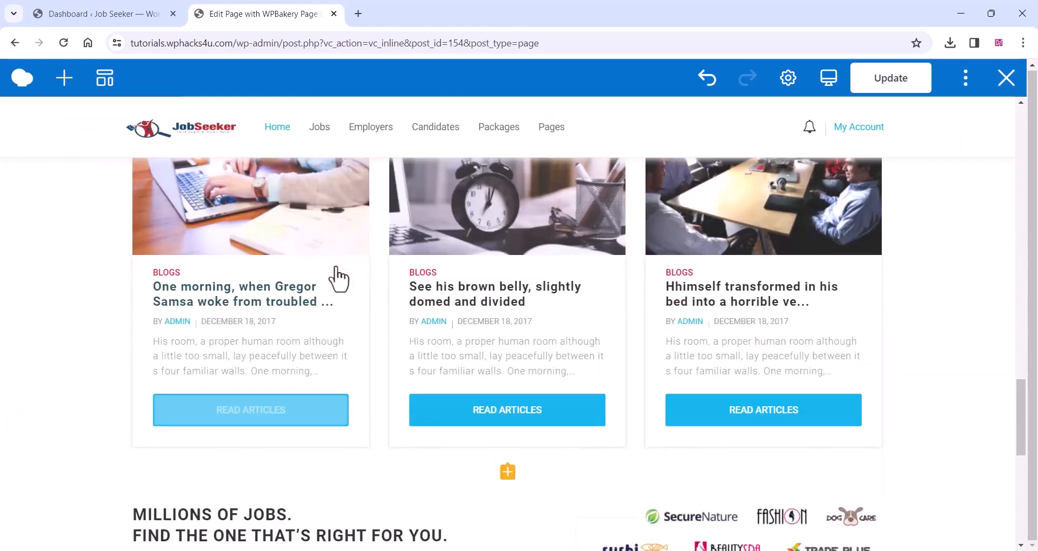
scroll(340, 277, down, 3)
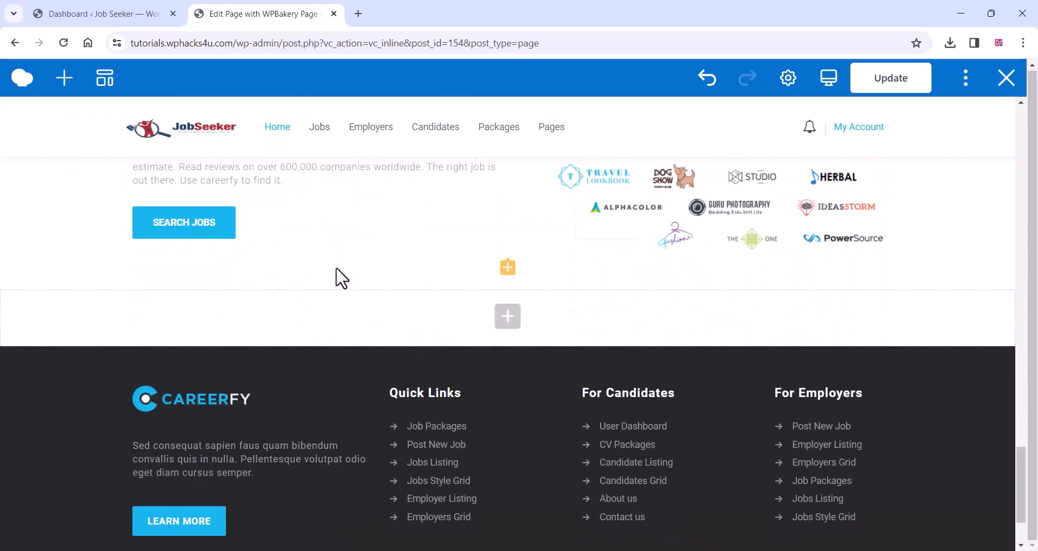
scroll(336, 268, up, 12)
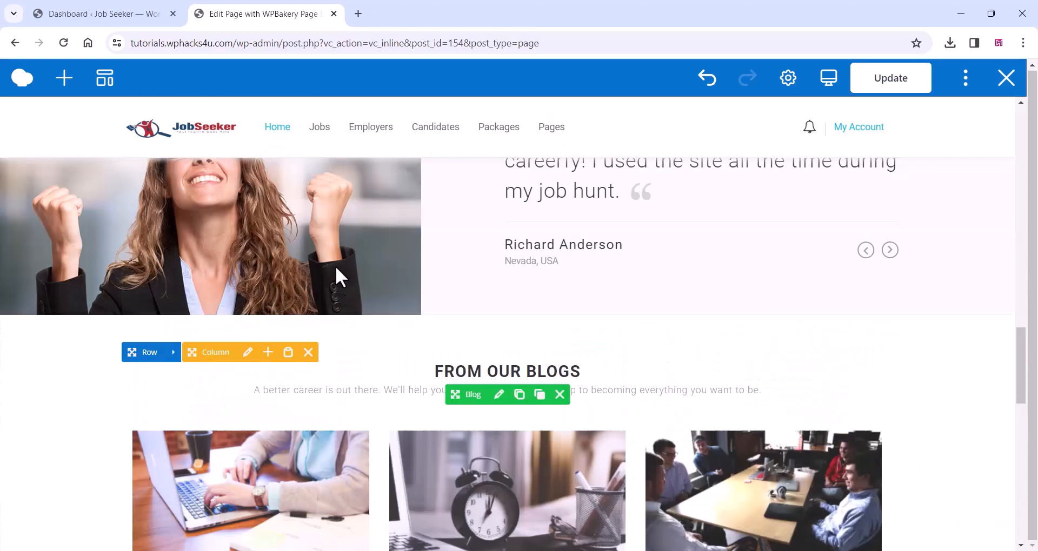
scroll(335, 273, up, 8)
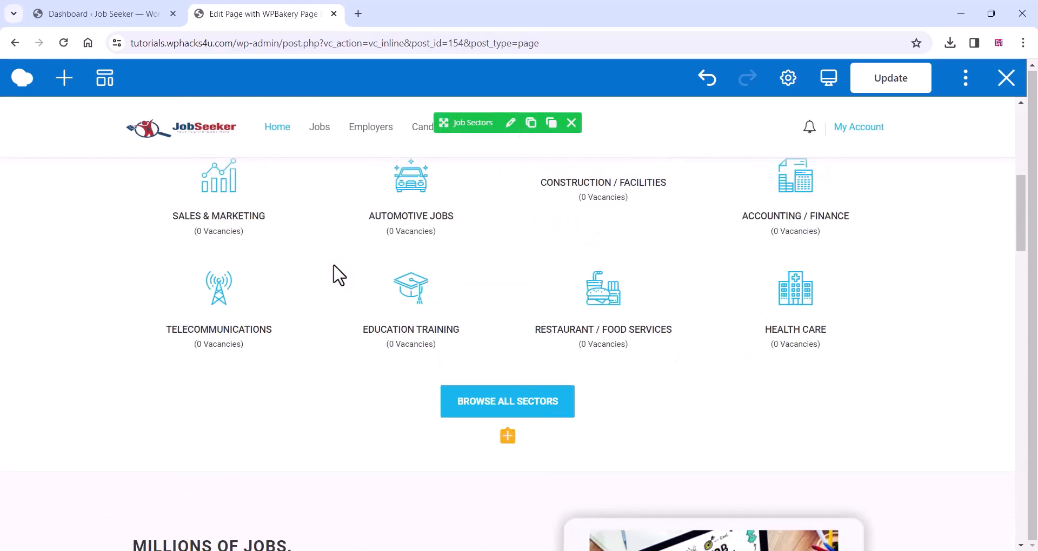
scroll(382, 240, up, 4)
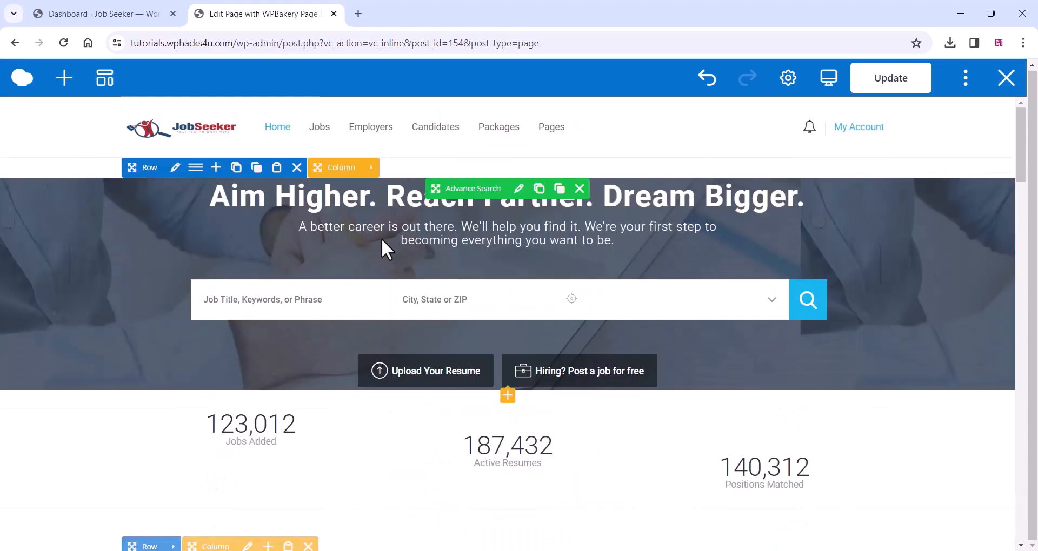
click(1004, 80)
click(579, 130)
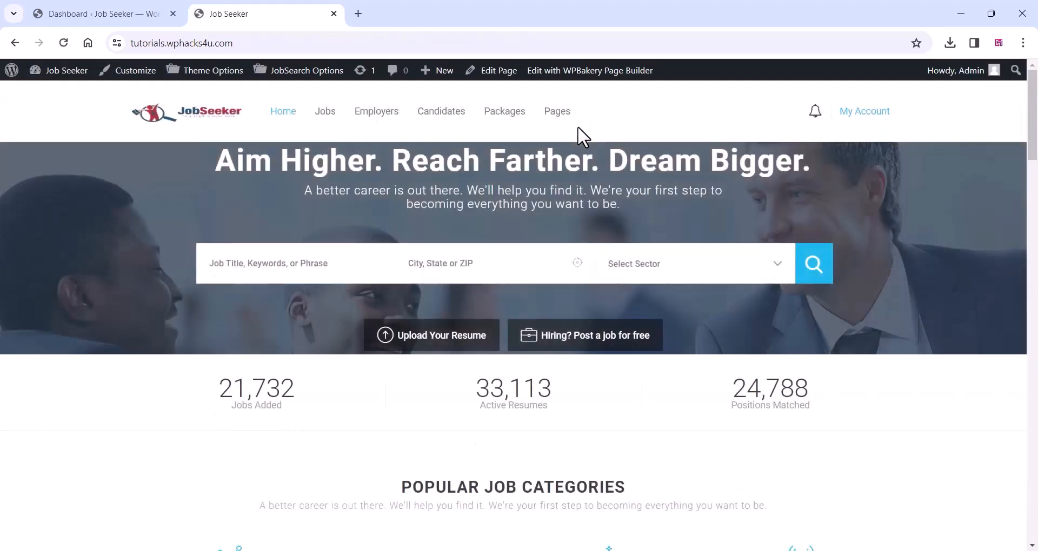
Step: Switch to the WordPress dashboard, open the Careerfy theme options and review the general logo and site loader settings
click(76, 7)
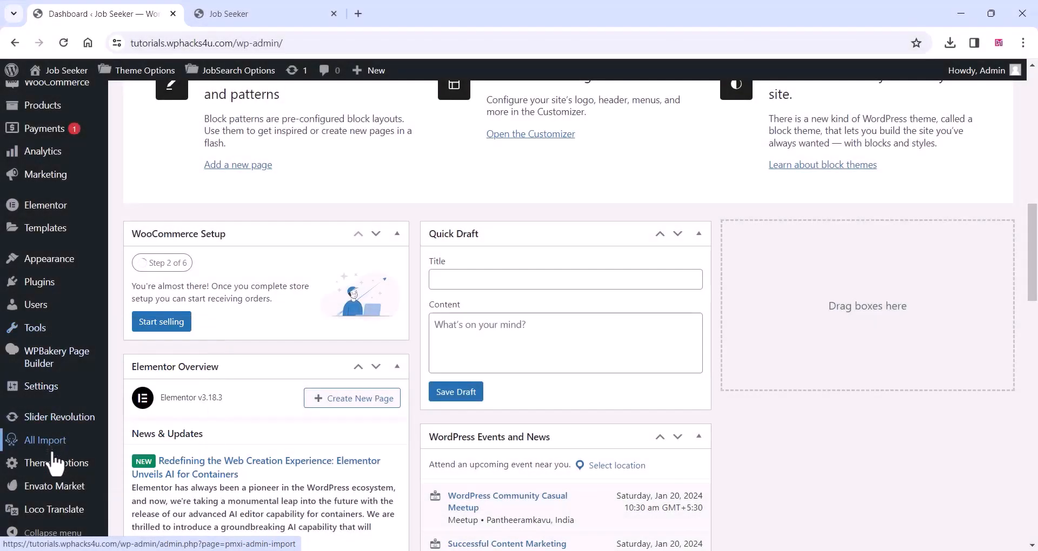
click(48, 466)
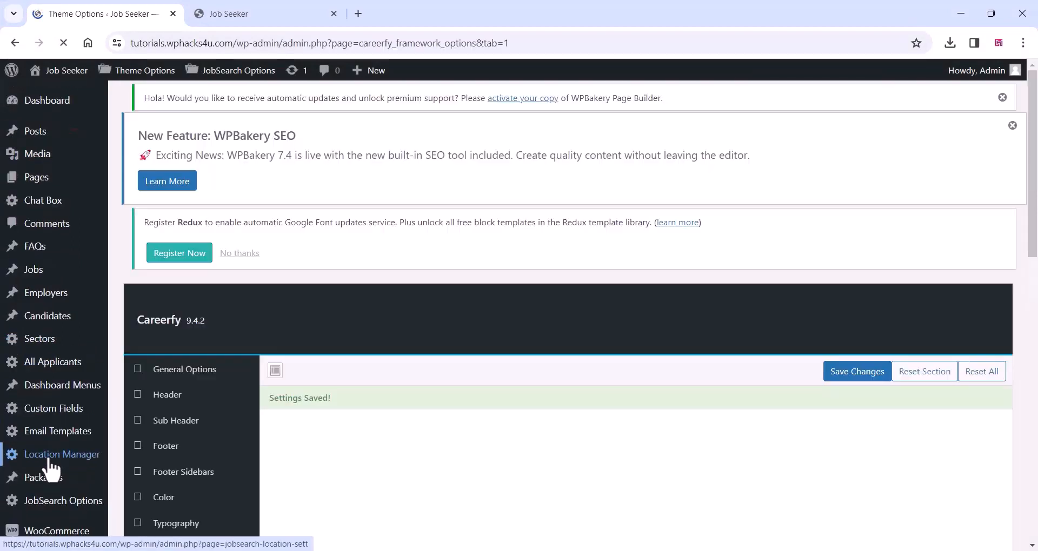
scroll(310, 193, down, 5)
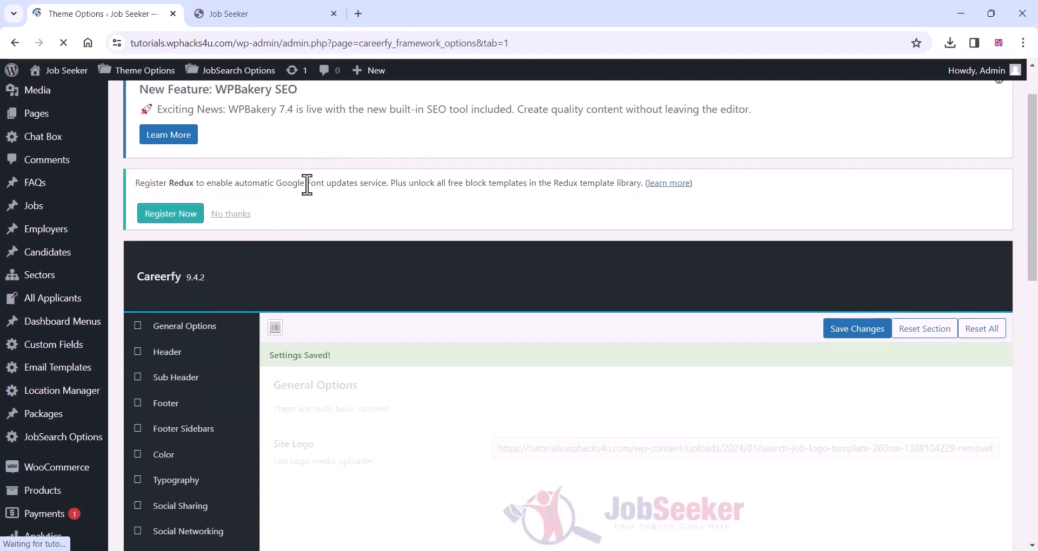
scroll(431, 249, down, 4)
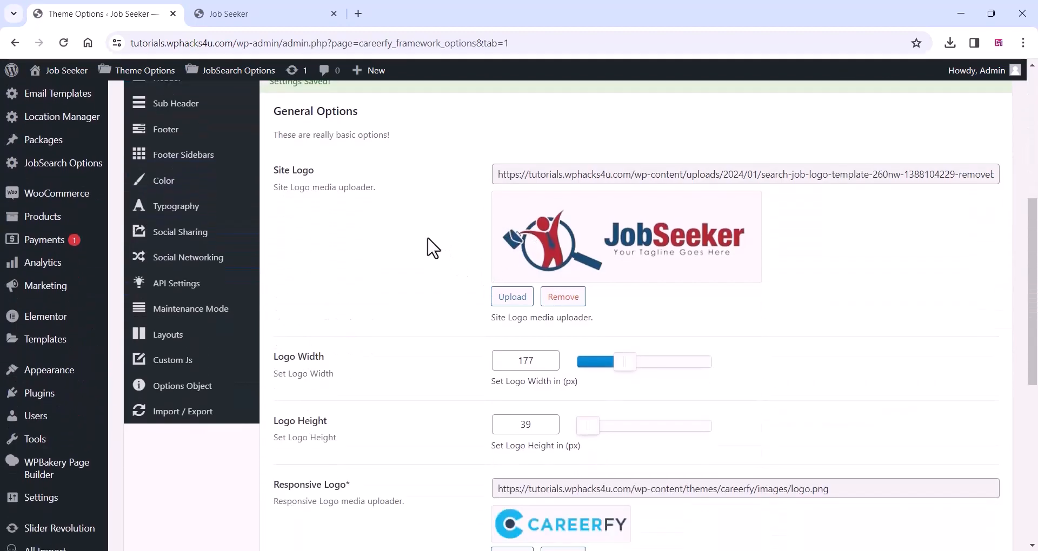
scroll(432, 248, down, 2)
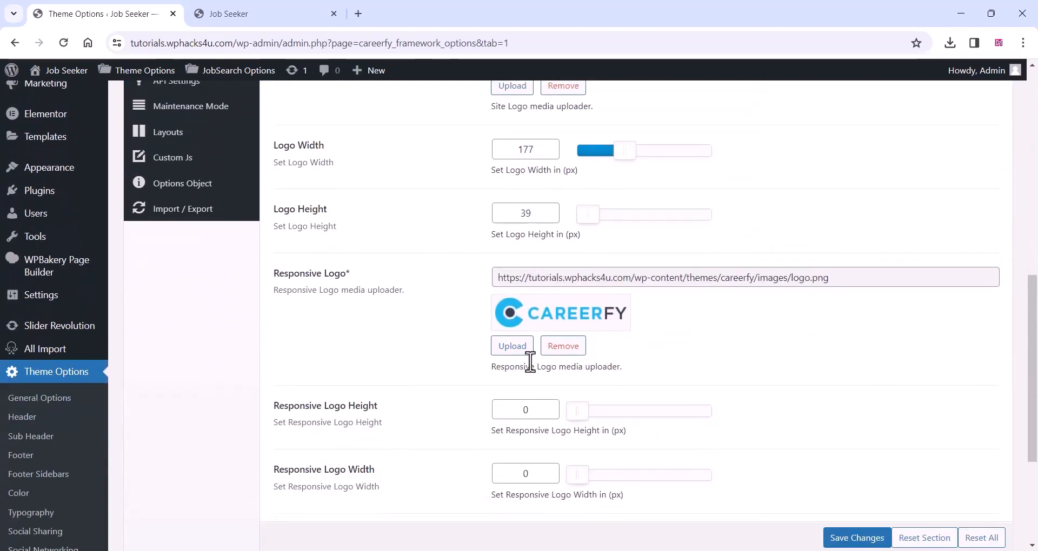
scroll(439, 332, down, 2)
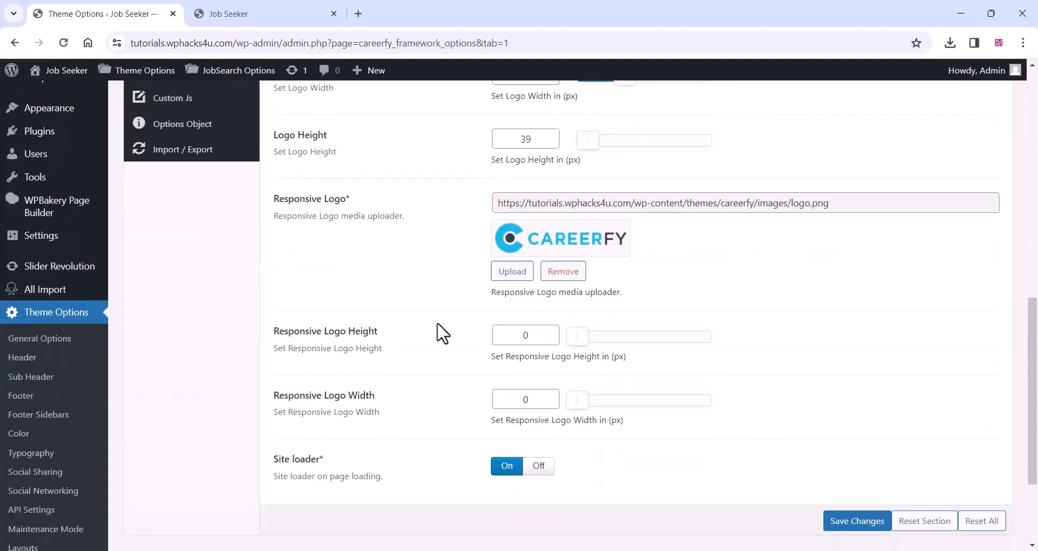
Step: Replace the responsive logo with the JobSeeker logo image from the media library and save the theme options
click(570, 266)
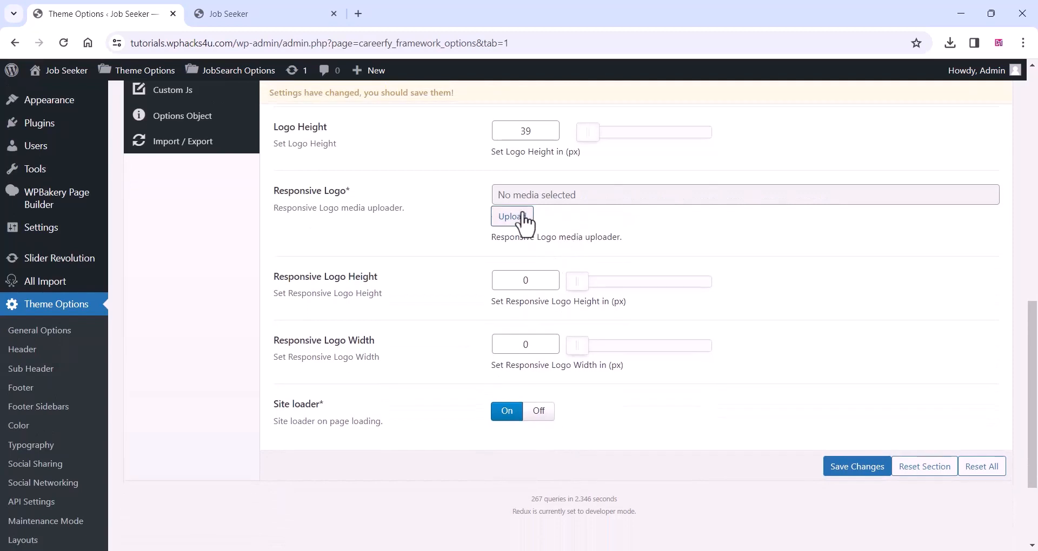
click(511, 217)
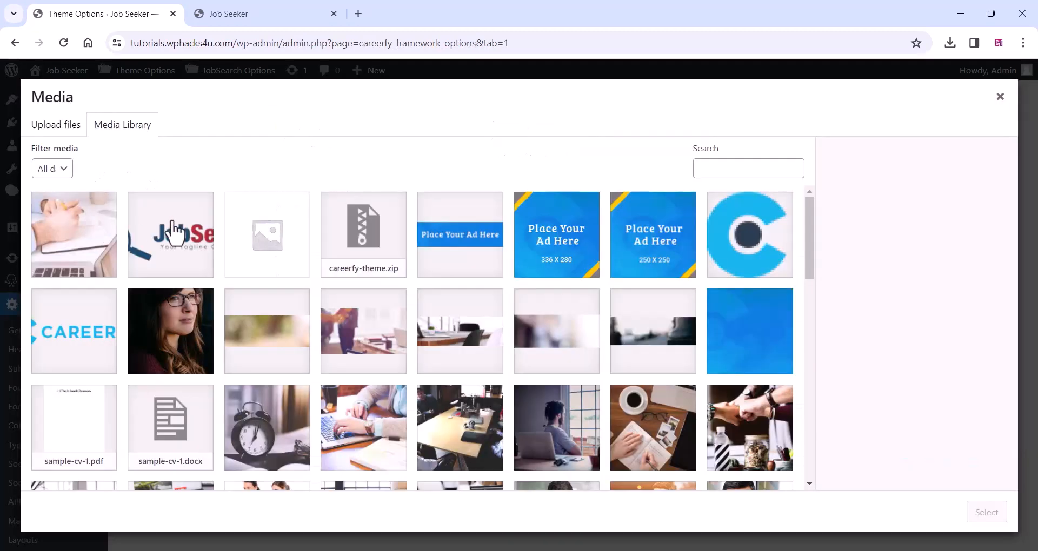
click(170, 235)
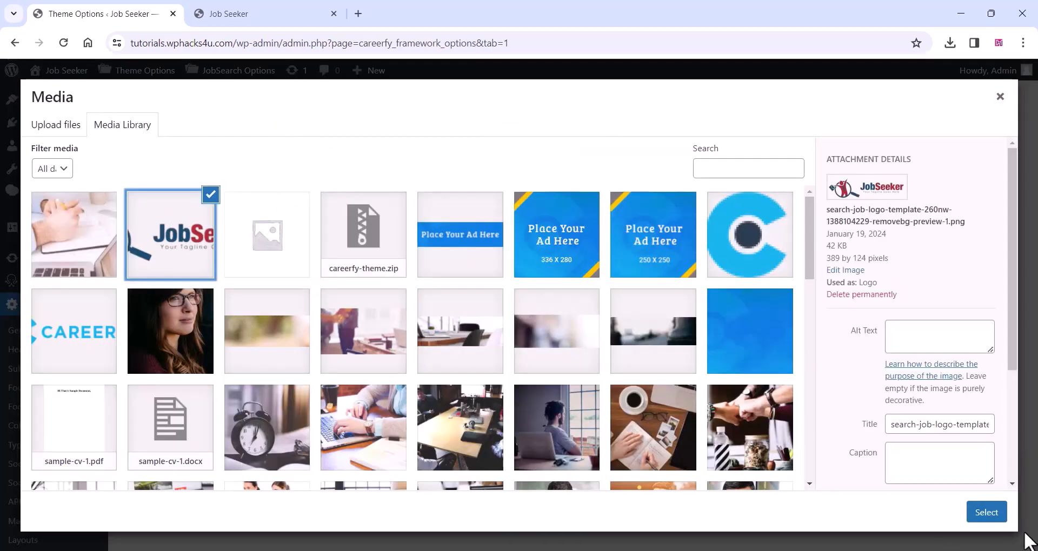
click(986, 512)
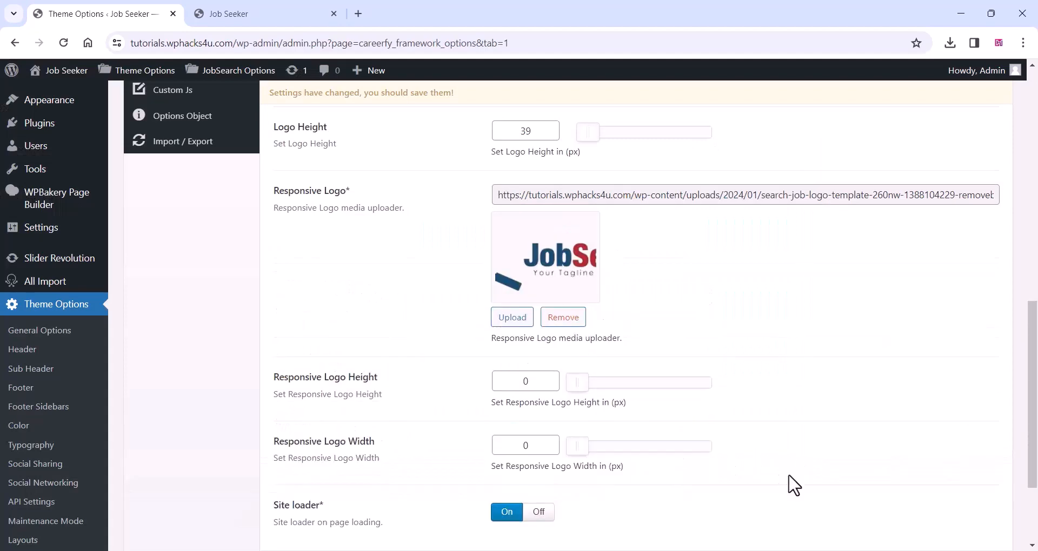
scroll(772, 469, down, 3)
click(853, 434)
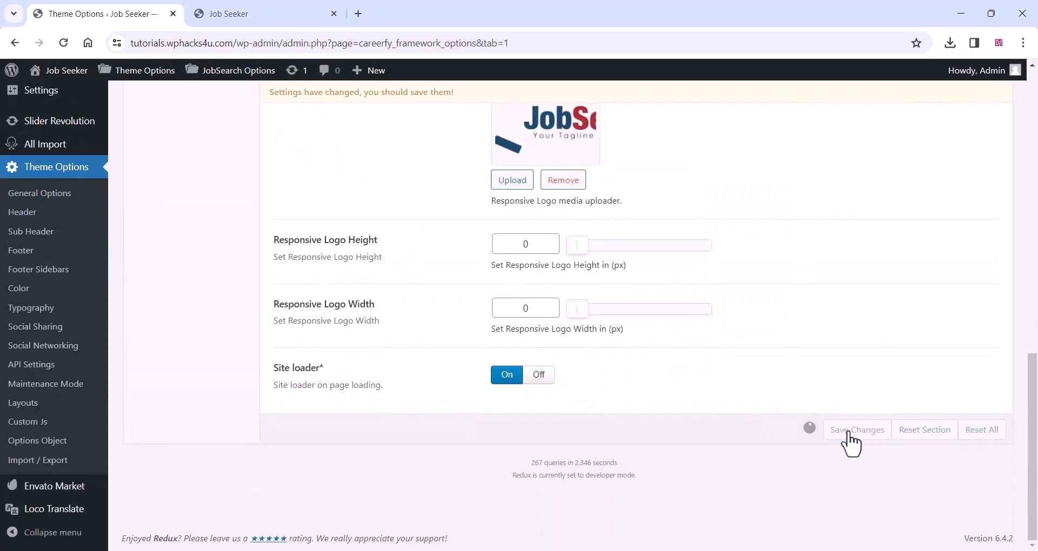
Step: Review the theme's Header options, including the mobile header style choices, and the Sub Header options without changing them
scroll(200, 360, up, 8)
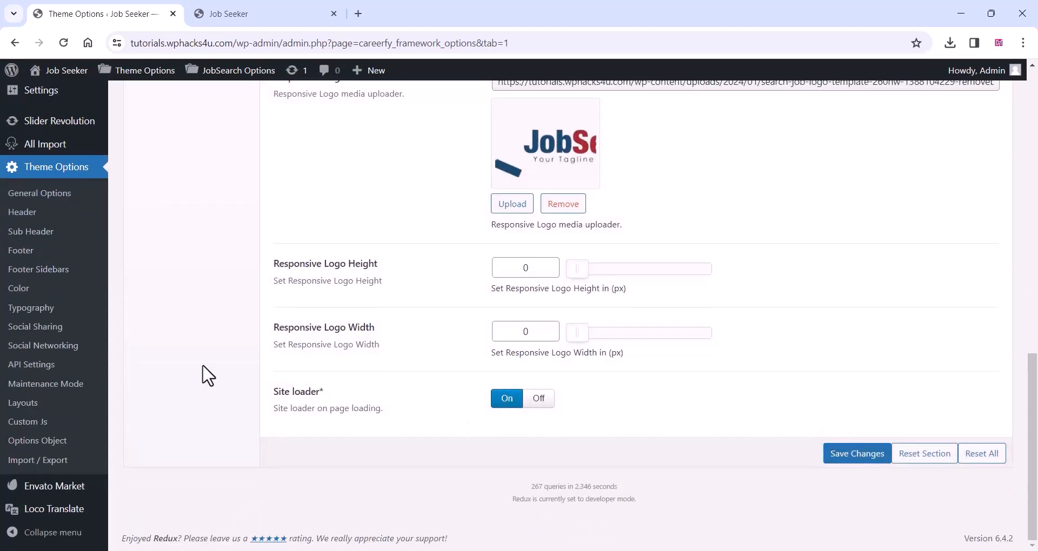
scroll(200, 362, up, 4)
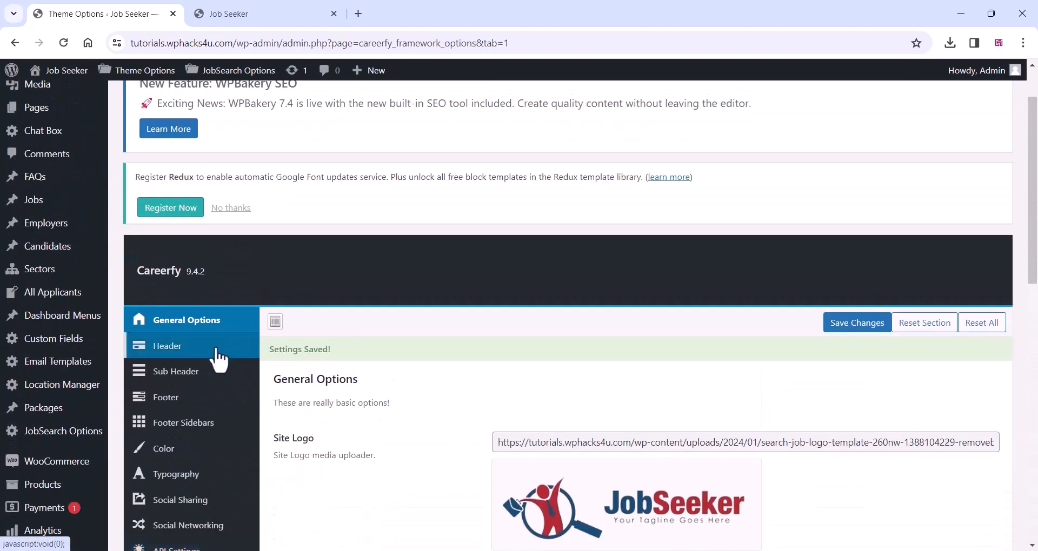
click(179, 349)
scroll(296, 343, down, 4)
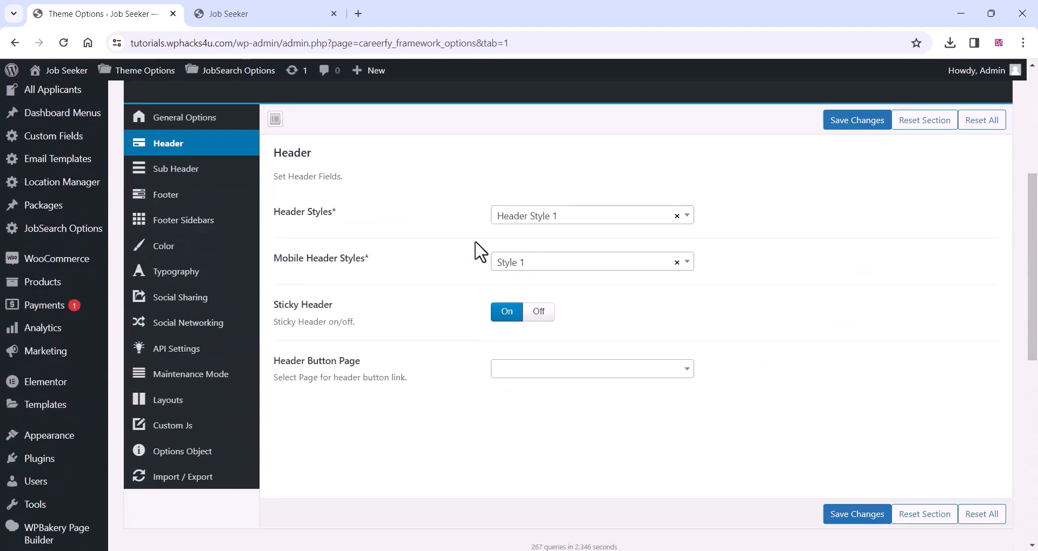
click(539, 263)
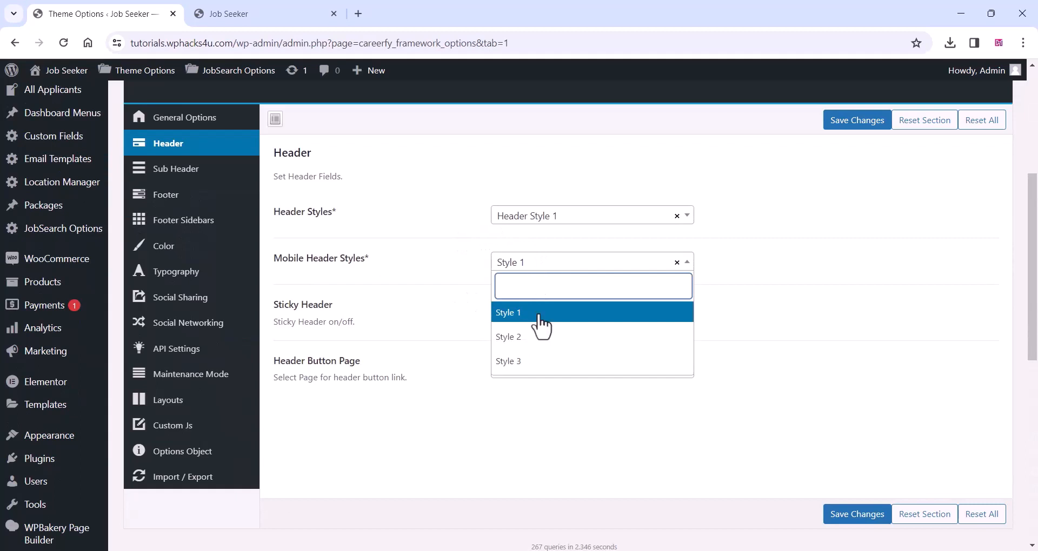
click(444, 276)
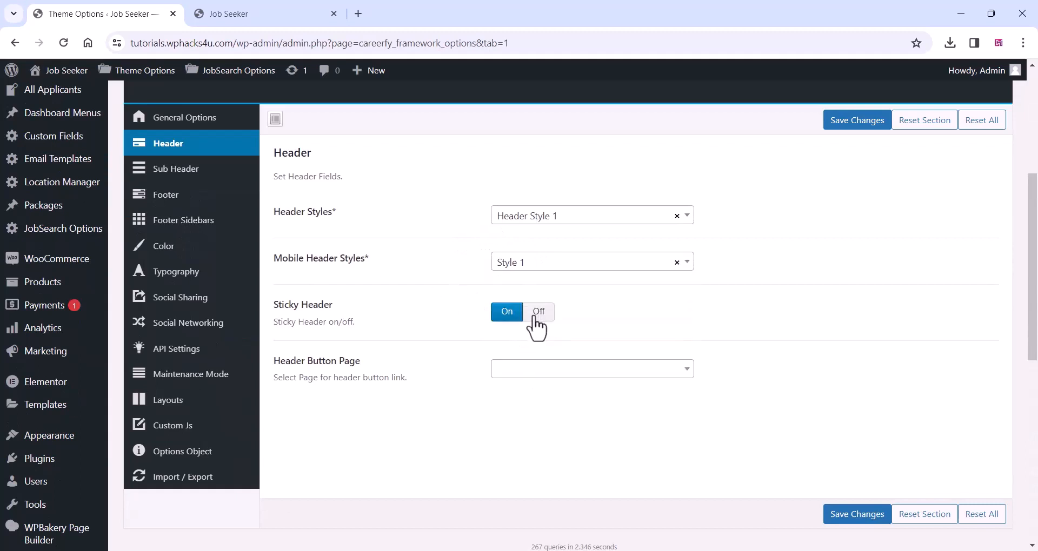
click(156, 170)
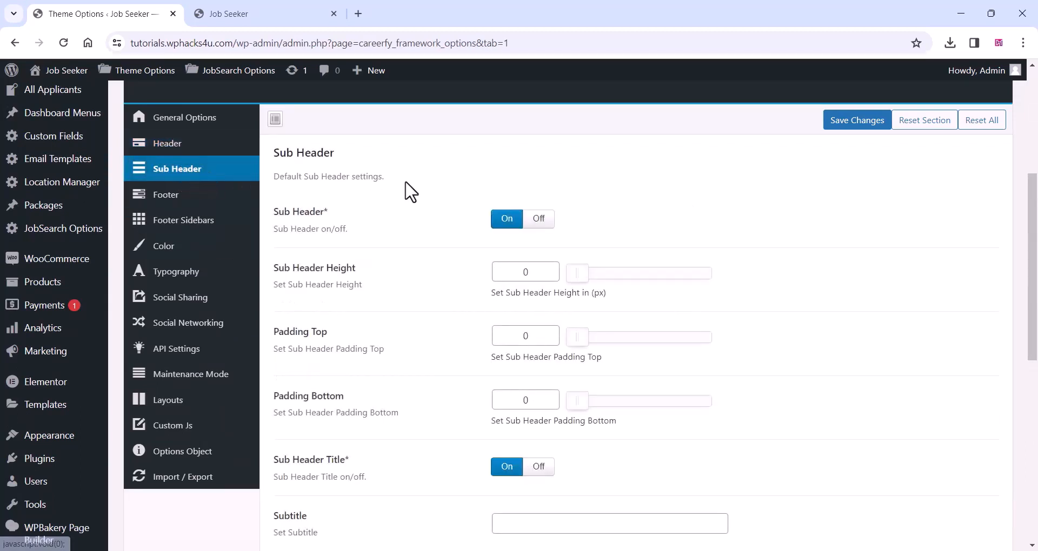
Step: Open the theme's Footer options and copy "Job Seeker © 2024, All Right Reserved" from the live homepage's footer
click(196, 194)
click(540, 265)
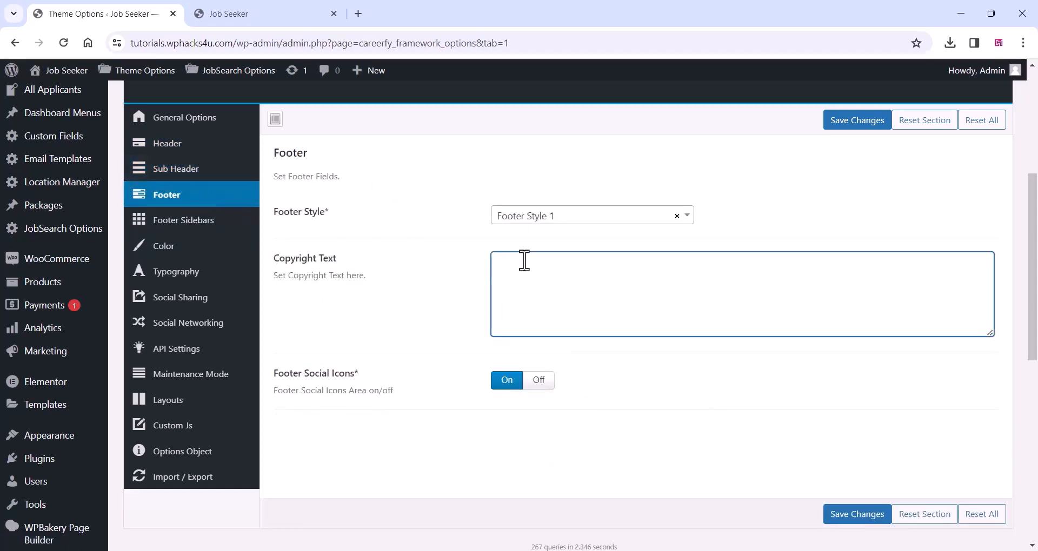
click(264, 12)
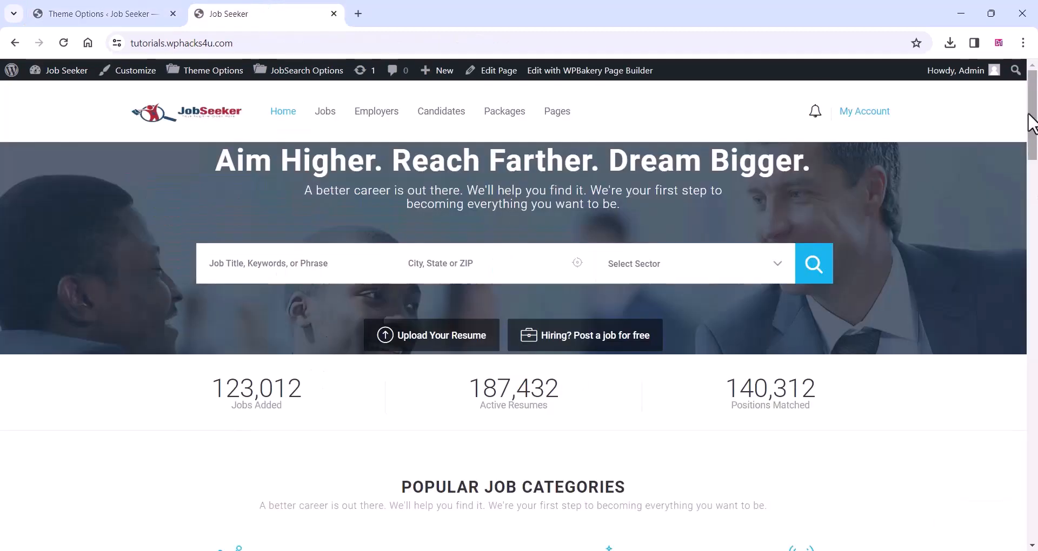
drag(1031, 121, 1031, 550)
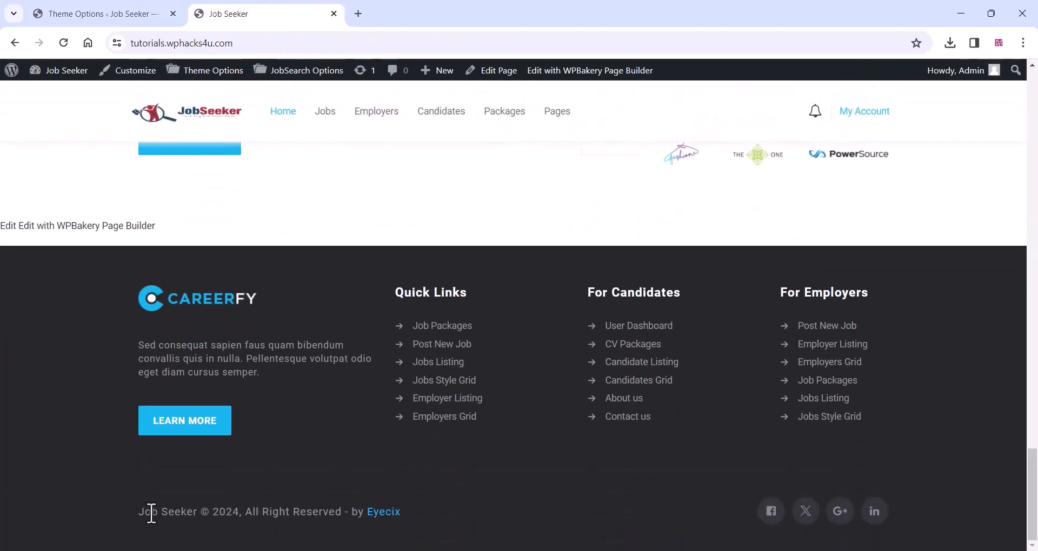
drag(139, 515, 289, 518)
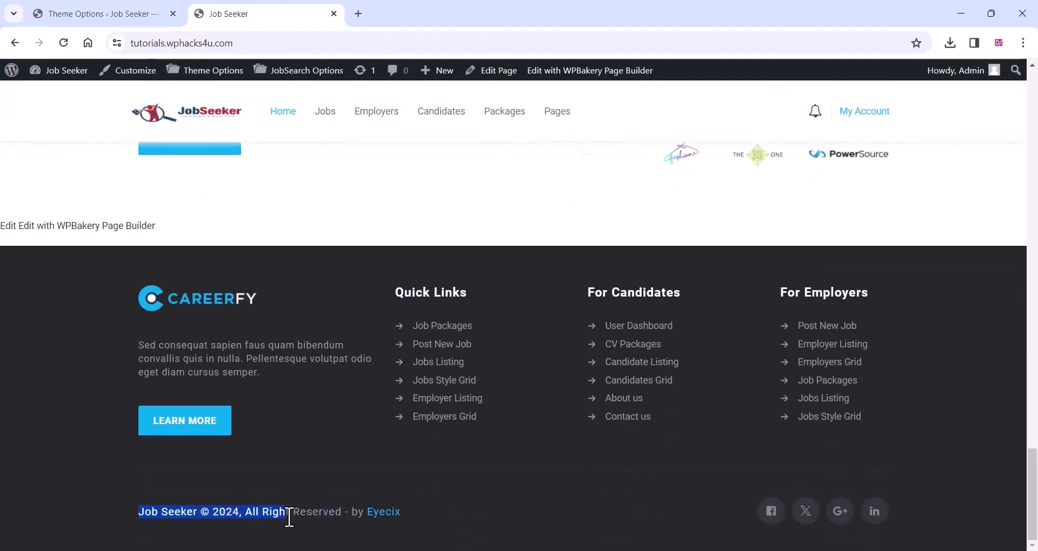
right_click(337, 516)
click(352, 373)
Step: Paste "Job Seeker © 2024, All Right Reserved" as the footer's copyright text in the theme options and save the changes
click(73, 12)
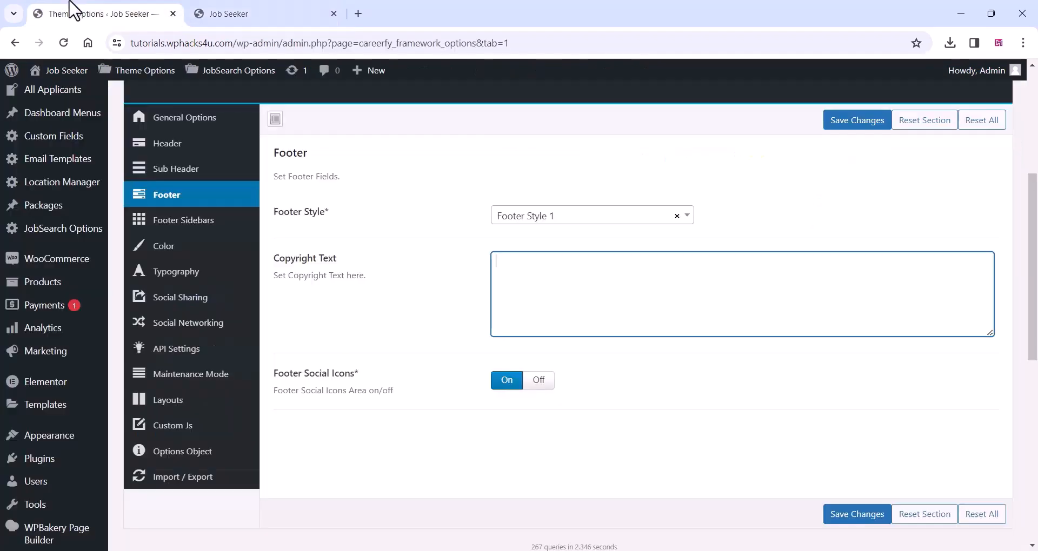
right_click(509, 267)
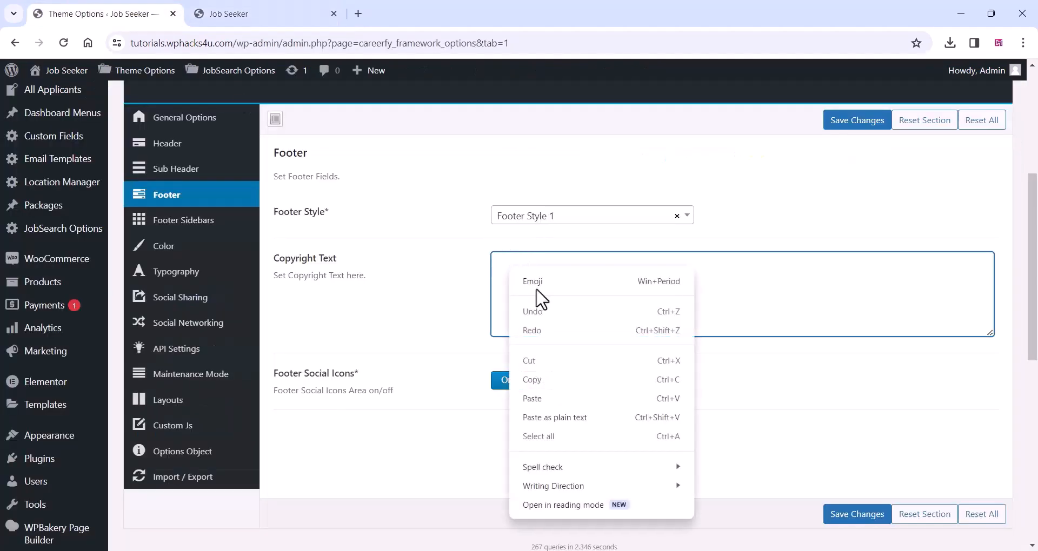
click(540, 401)
click(859, 516)
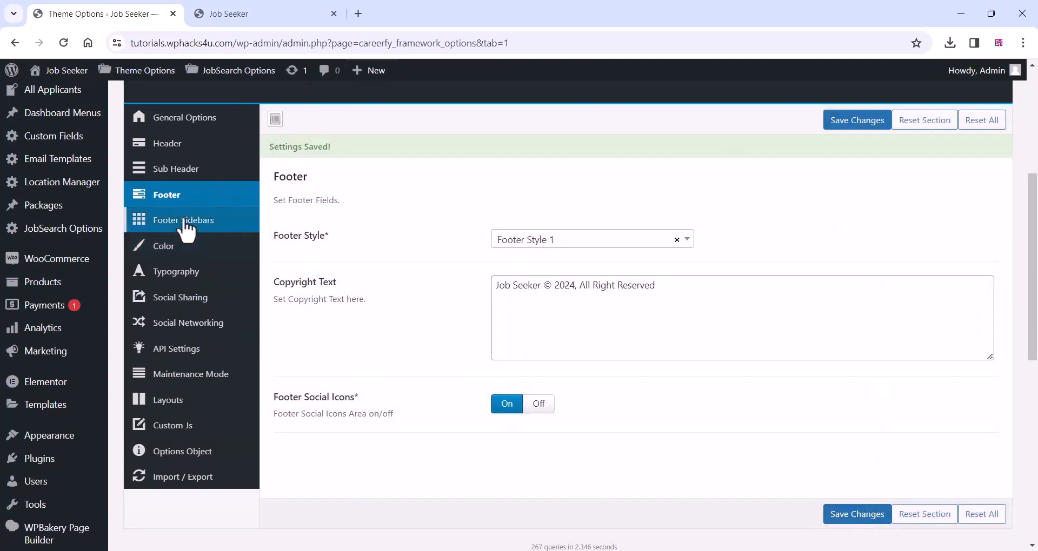
Step: Look through the Footer Sidebars, Color, Typography and Social Sharing sections of the theme options
click(185, 222)
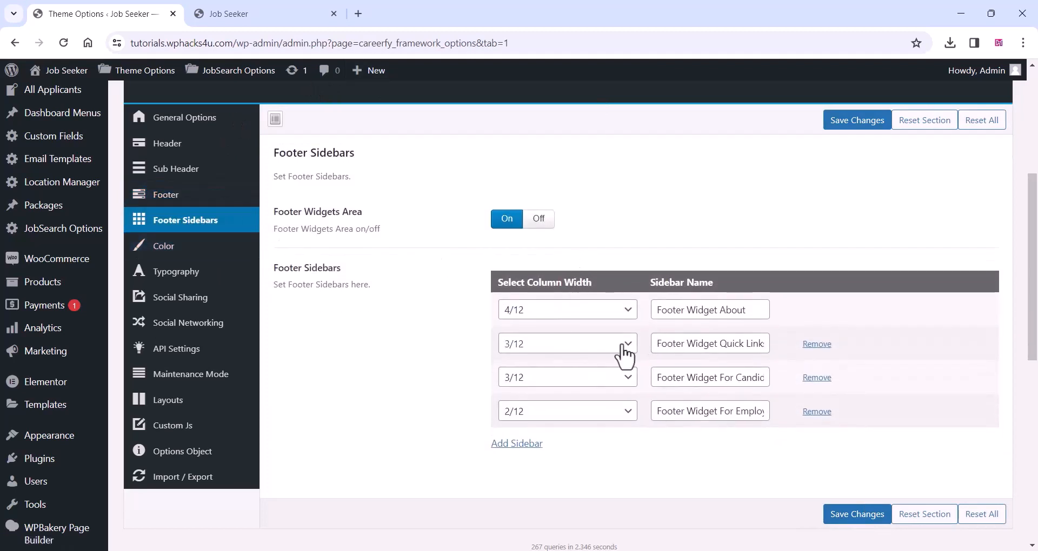
click(175, 252)
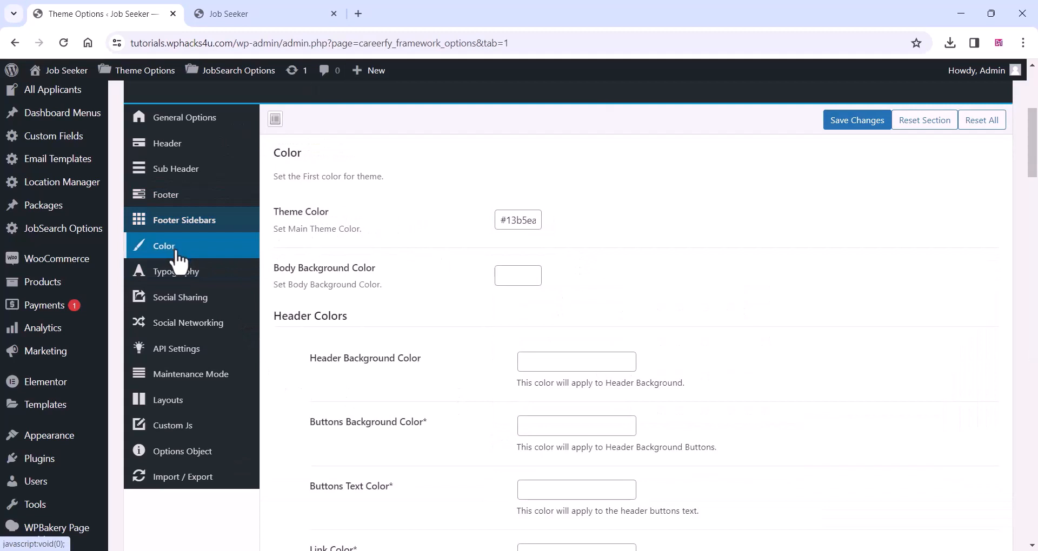
click(180, 278)
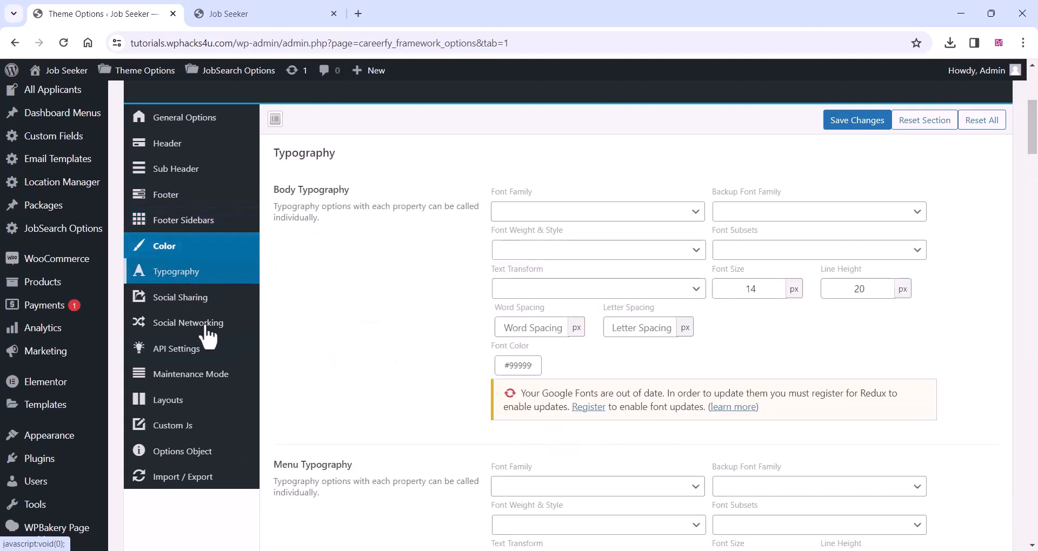
click(190, 306)
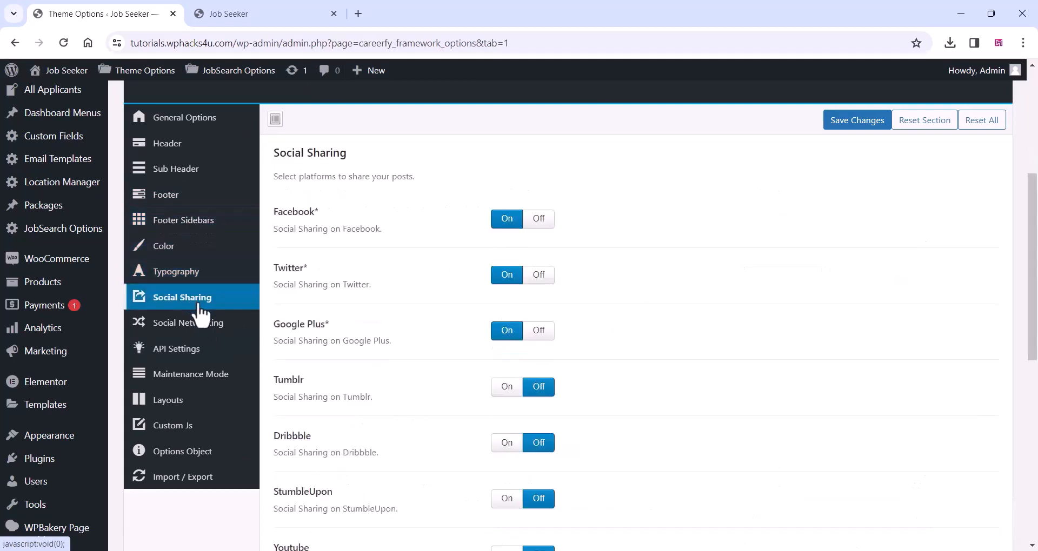
Step: Turn off Google Plus in the theme's Social Sharing options and save the settings
scroll(453, 290, down, 5)
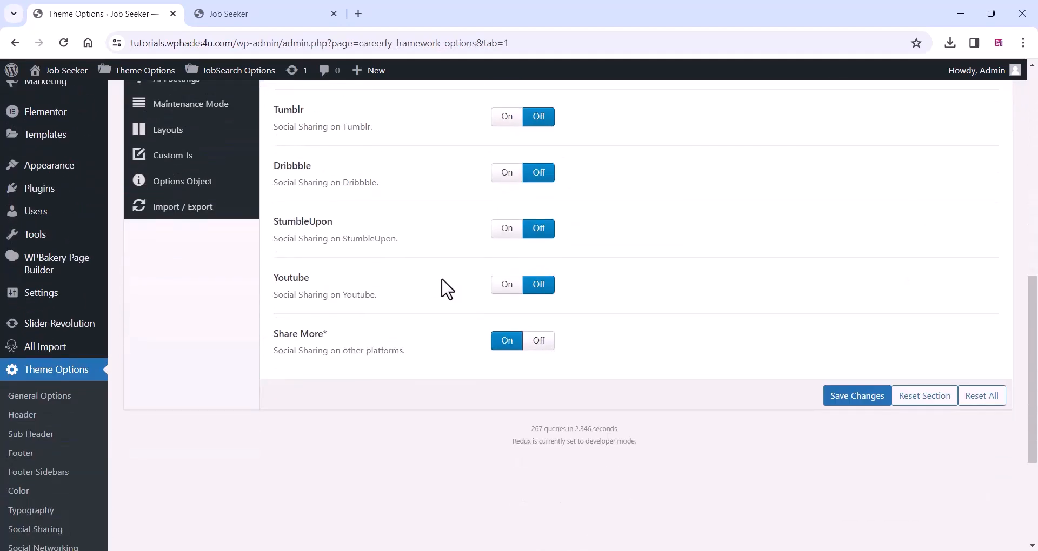
scroll(445, 286, up, 3)
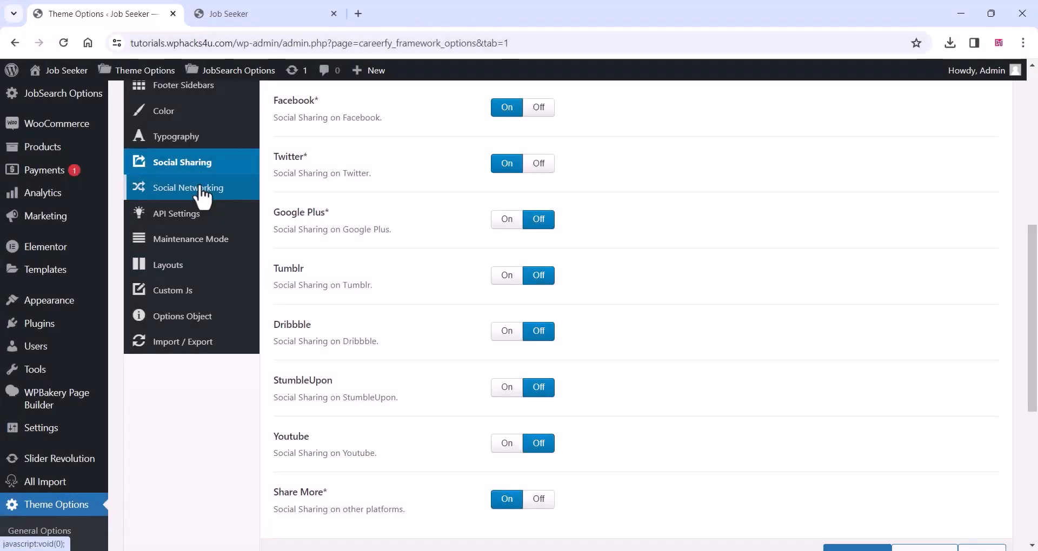
Step: Open the theme's Social Networking options and look through the profile link fields for each platform
click(203, 198)
scroll(389, 205, up, 3)
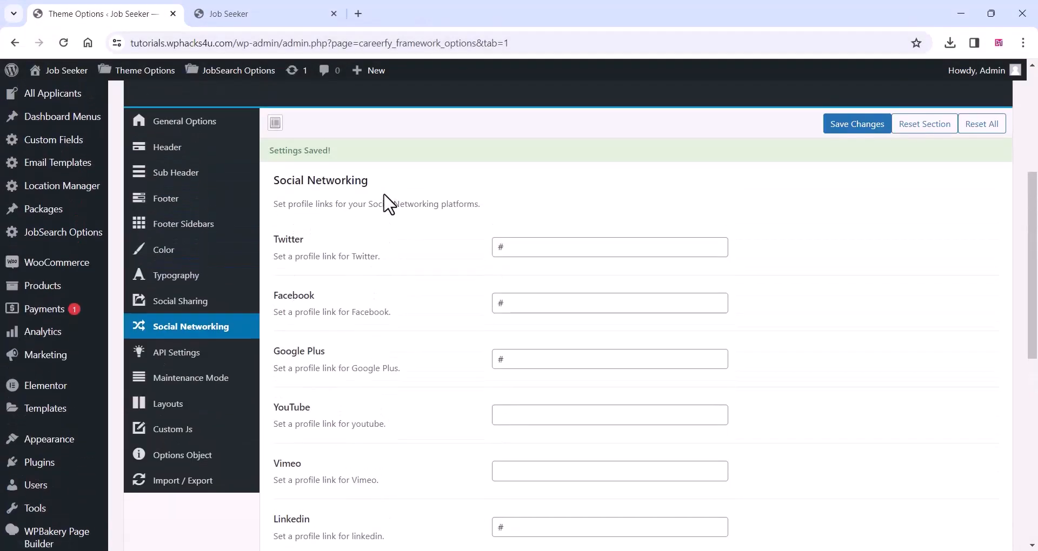
scroll(389, 205, down, 2)
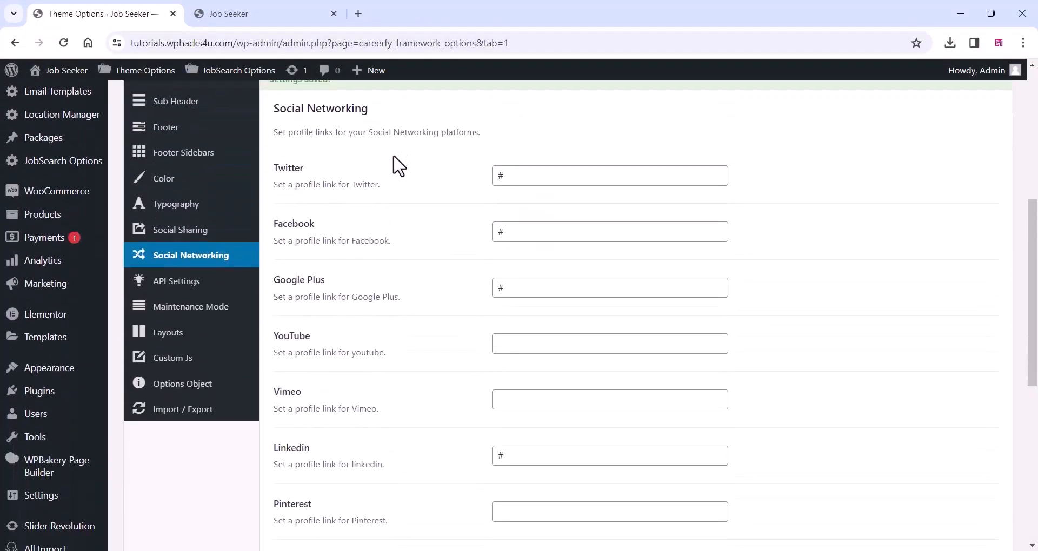
scroll(394, 162, down, 5)
scroll(393, 172, up, 7)
scroll(313, 259, down, 3)
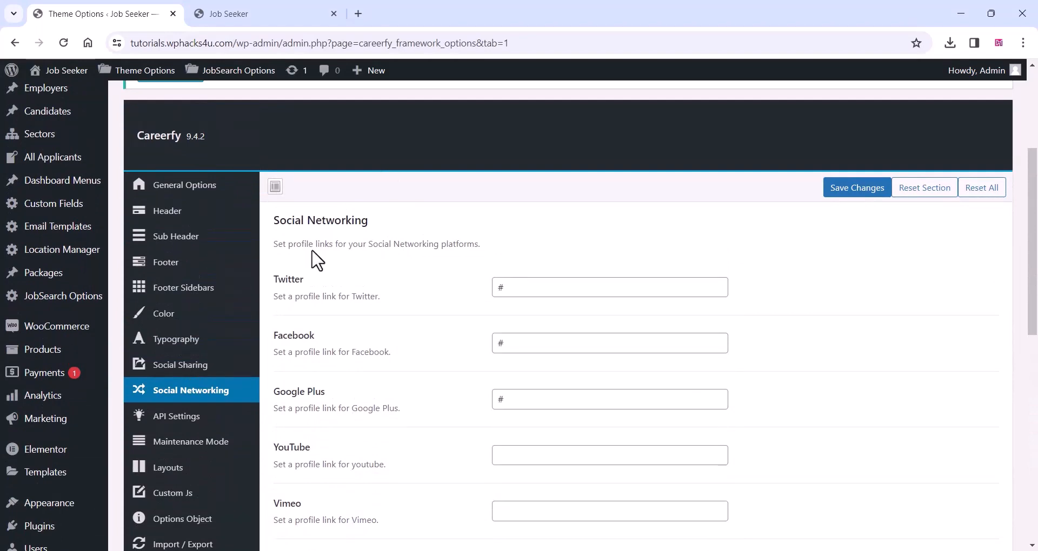
Step: Open the theme's API Settings and review the Flickr, Twitter, Mailchimp, Google and Instagram sections
click(214, 285)
scroll(435, 255, up, 3)
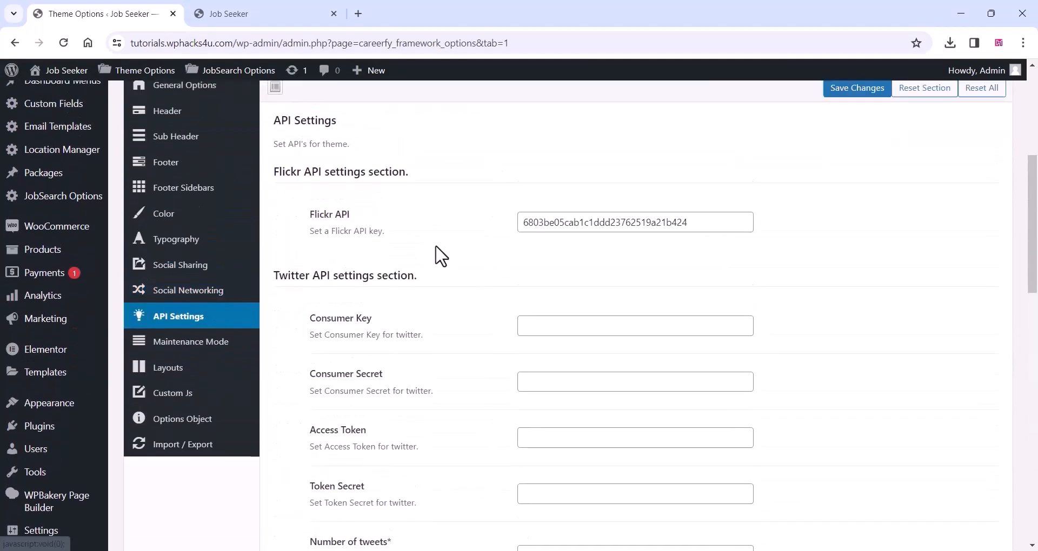
scroll(435, 255, down, 5)
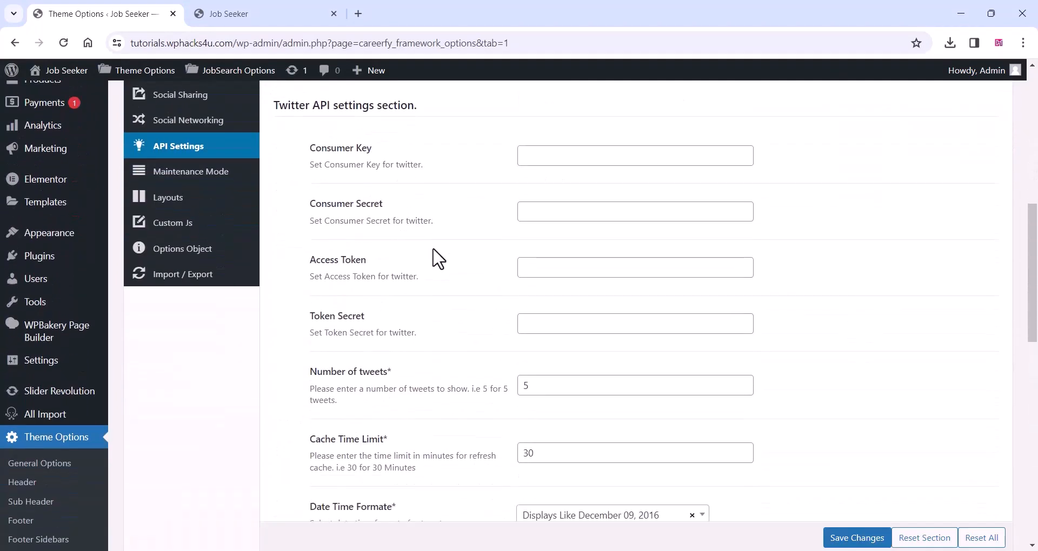
scroll(436, 257, down, 8)
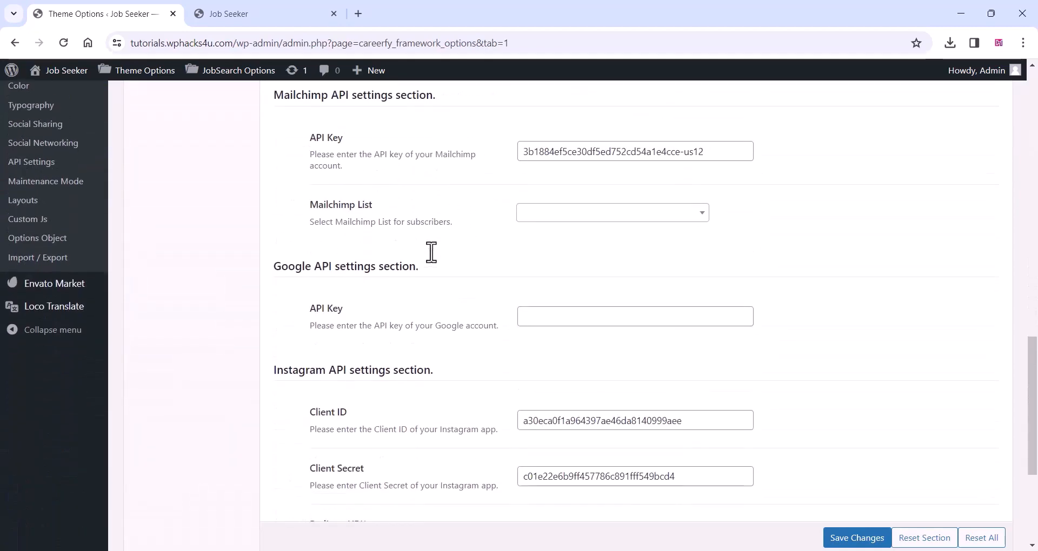
scroll(432, 254, down, 5)
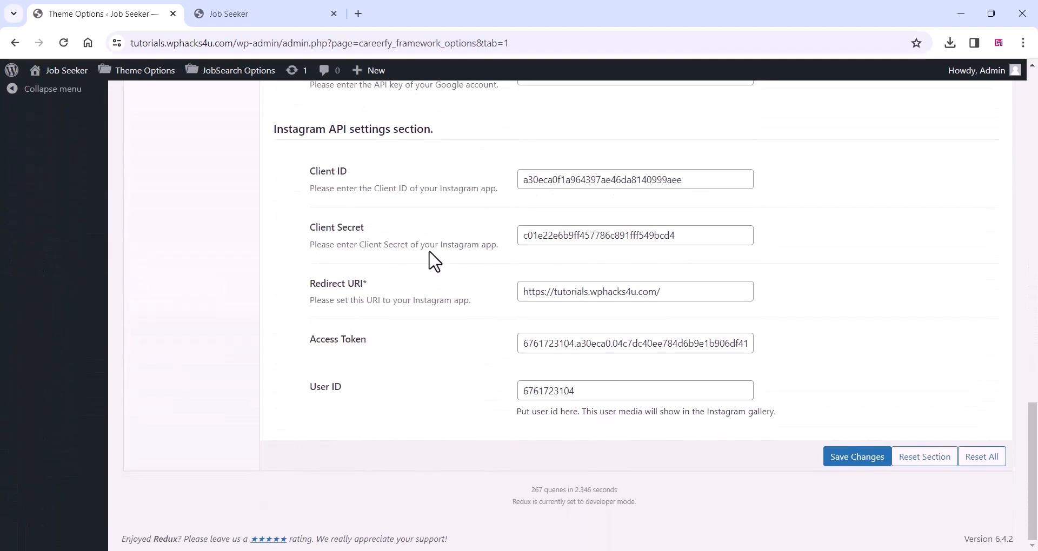
scroll(313, 254, up, 6)
scroll(301, 250, down, 4)
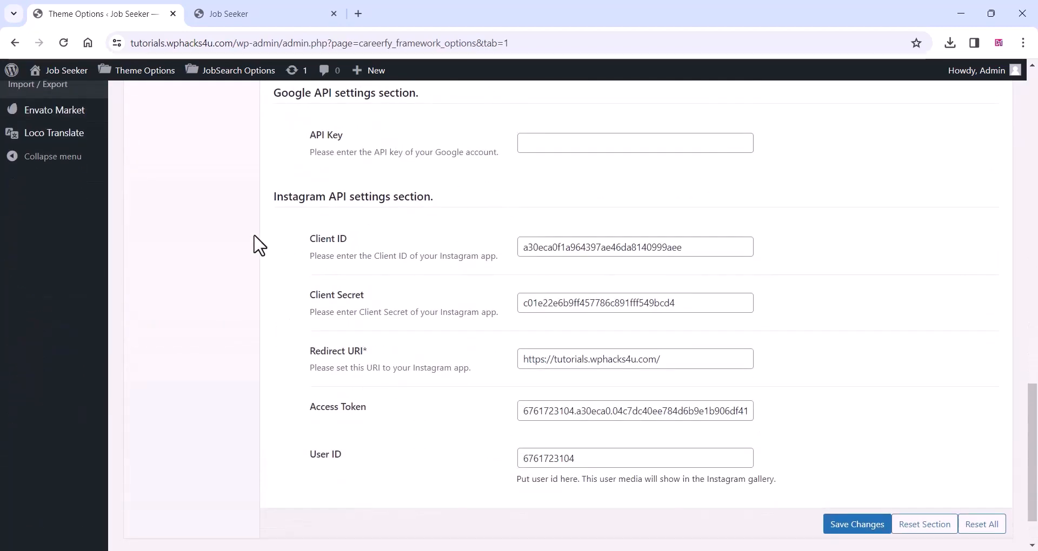
scroll(259, 243, up, 8)
scroll(257, 244, up, 8)
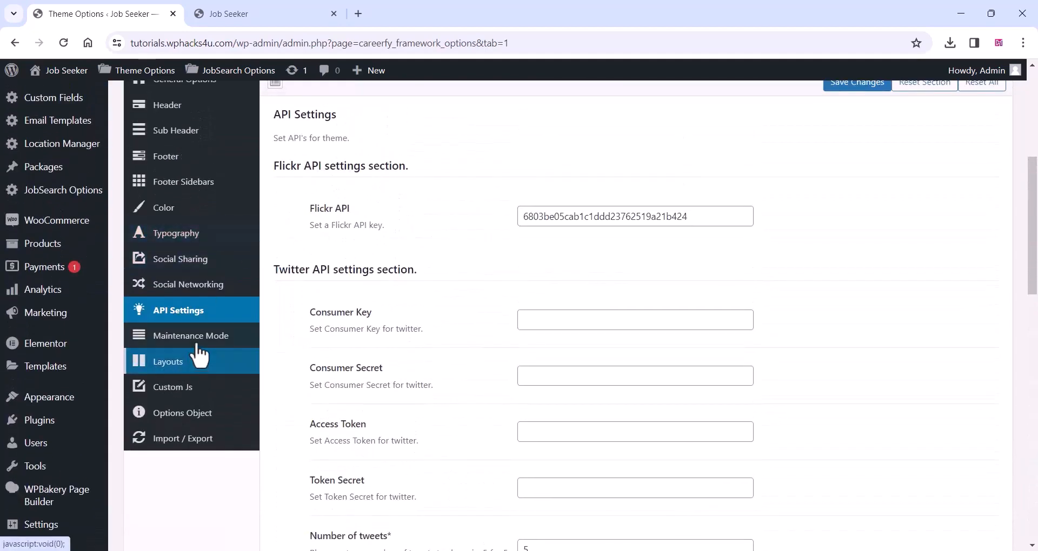
Step: View the theme's Maintenance Mode options and review the sidebar and page settings under Layouts
click(199, 346)
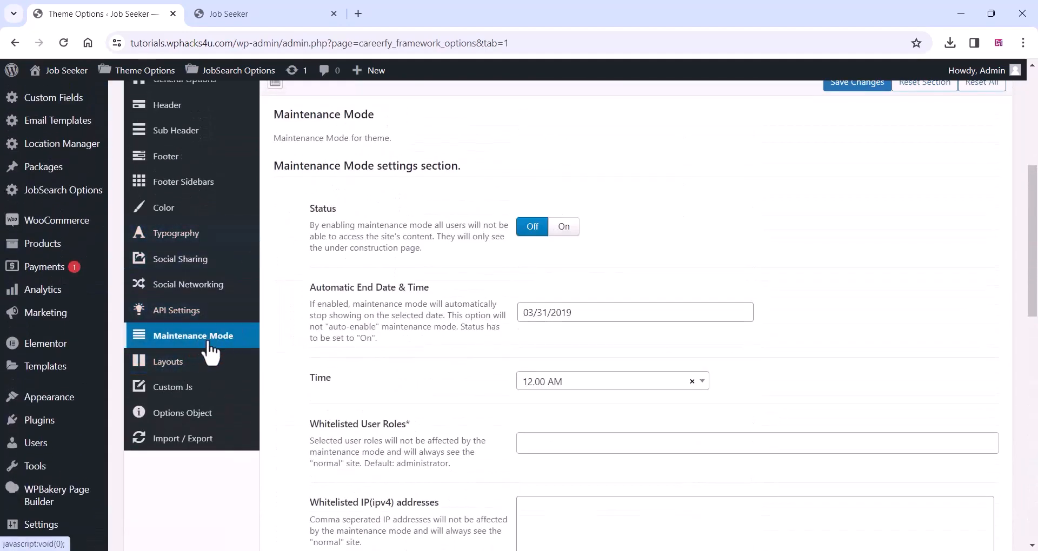
click(172, 369)
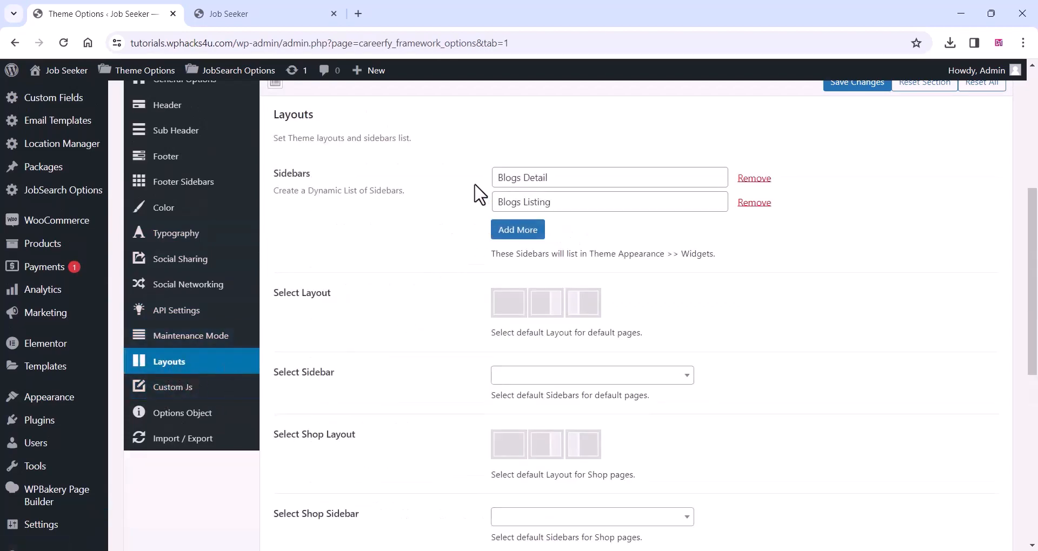
scroll(431, 280, down, 5)
scroll(430, 290, up, 8)
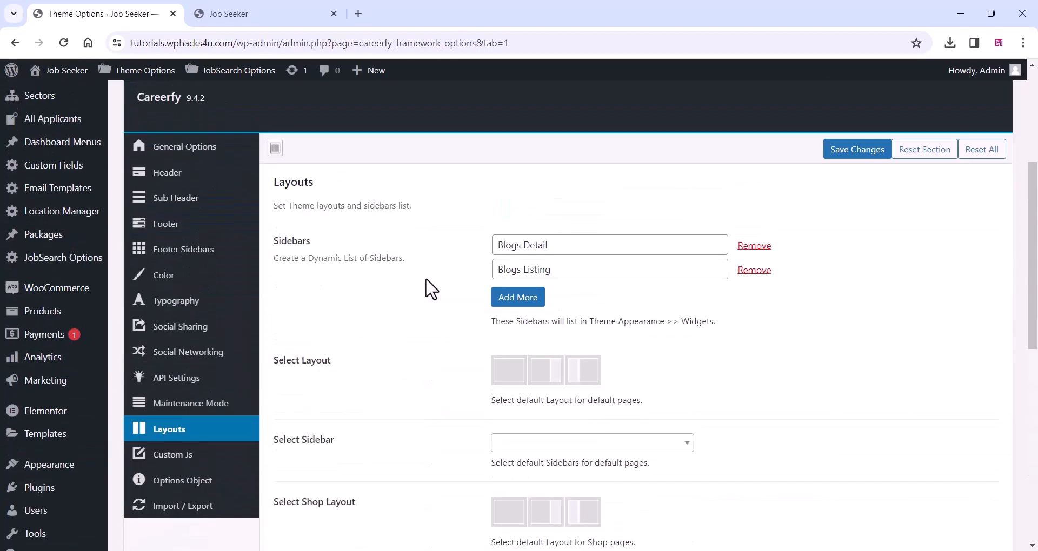
scroll(431, 290, up, 1)
scroll(431, 289, down, 4)
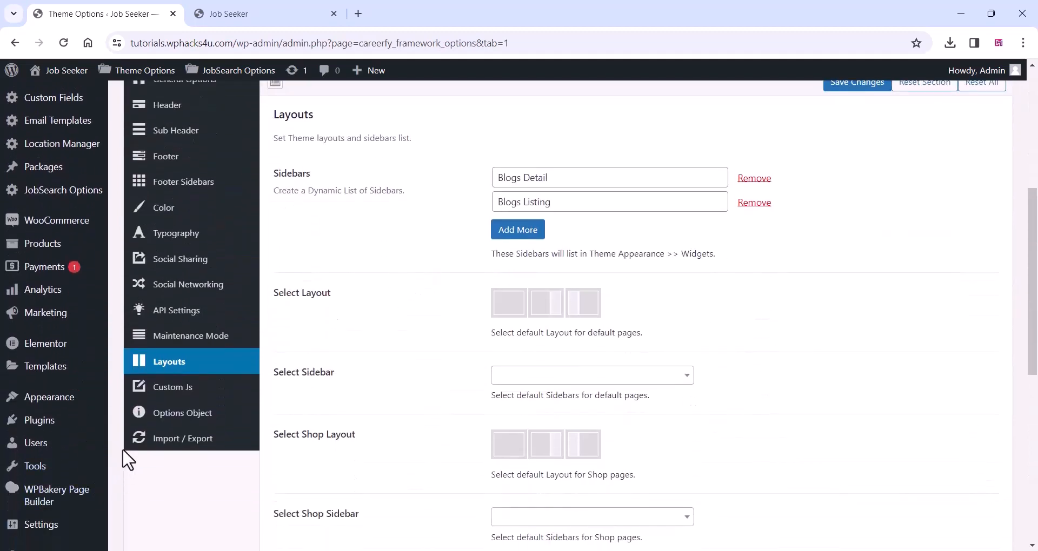
Step: View the theme's Custom Js, Options Object and Import / Export sections
click(167, 390)
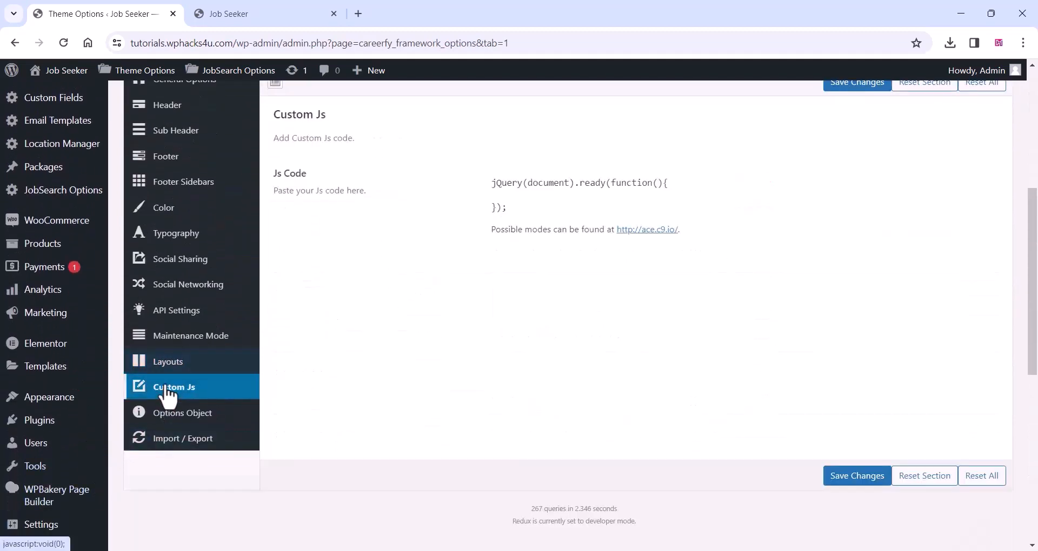
click(173, 420)
click(174, 444)
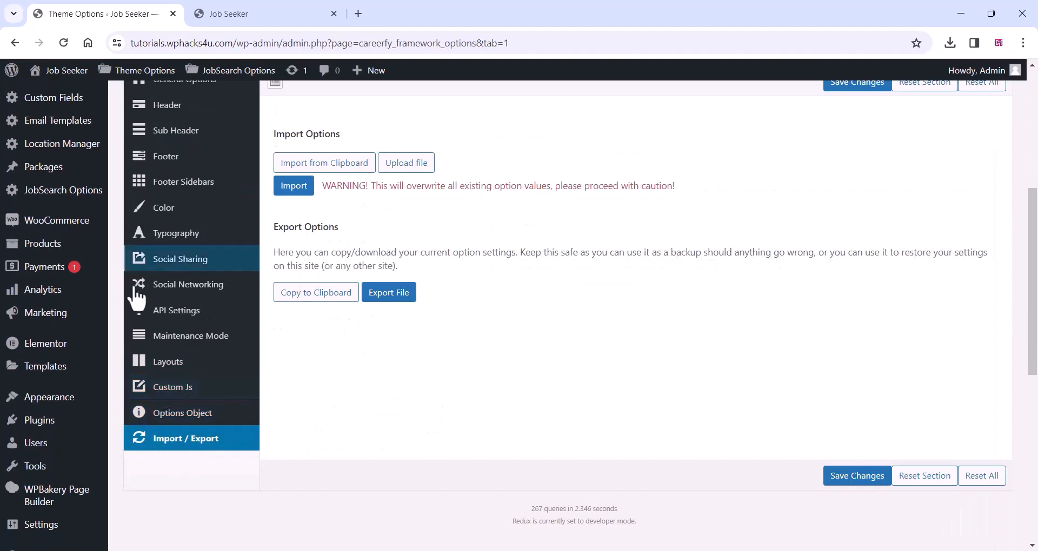
Step: Open the JobSearch Options page from the admin area and bring its settings sections into view
scroll(137, 297, up, 6)
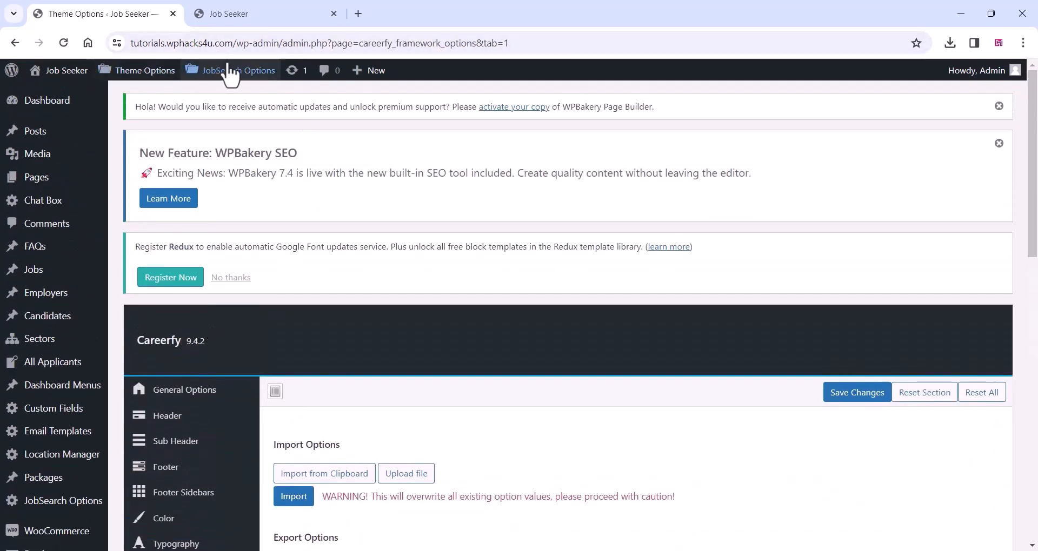
scroll(217, 108, down, 2)
mouse_move(78, 378)
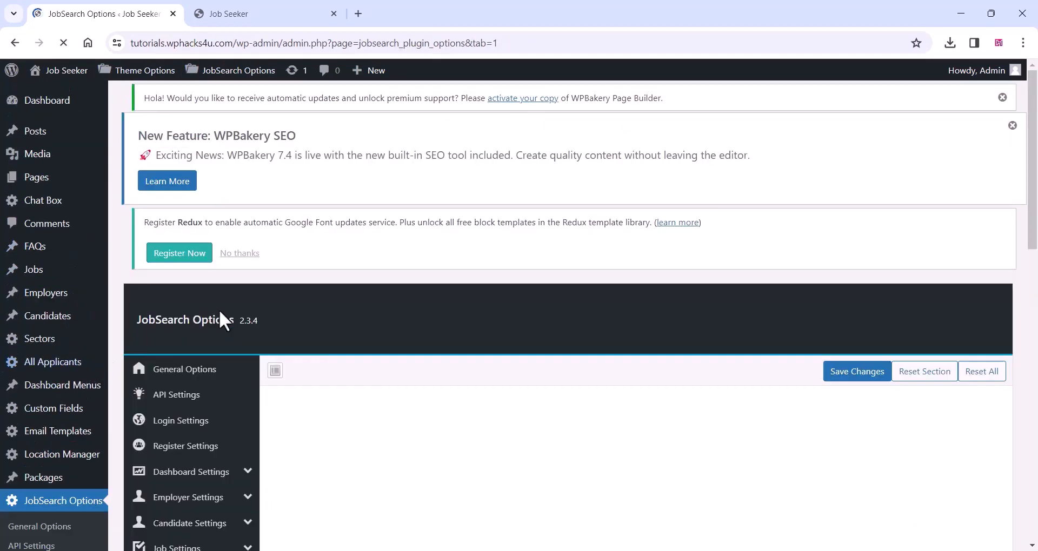
scroll(312, 252, down, 2)
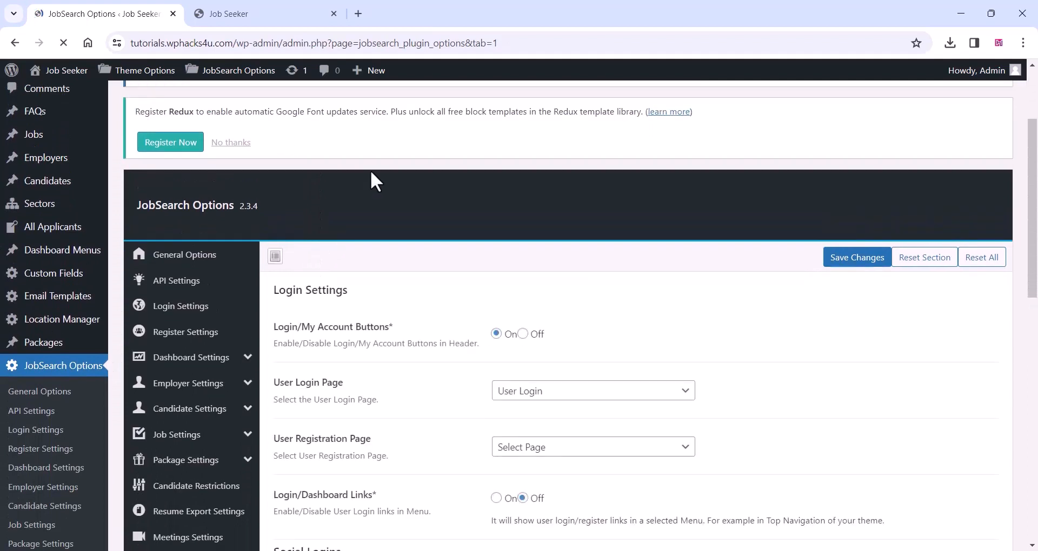
scroll(372, 177, down, 1)
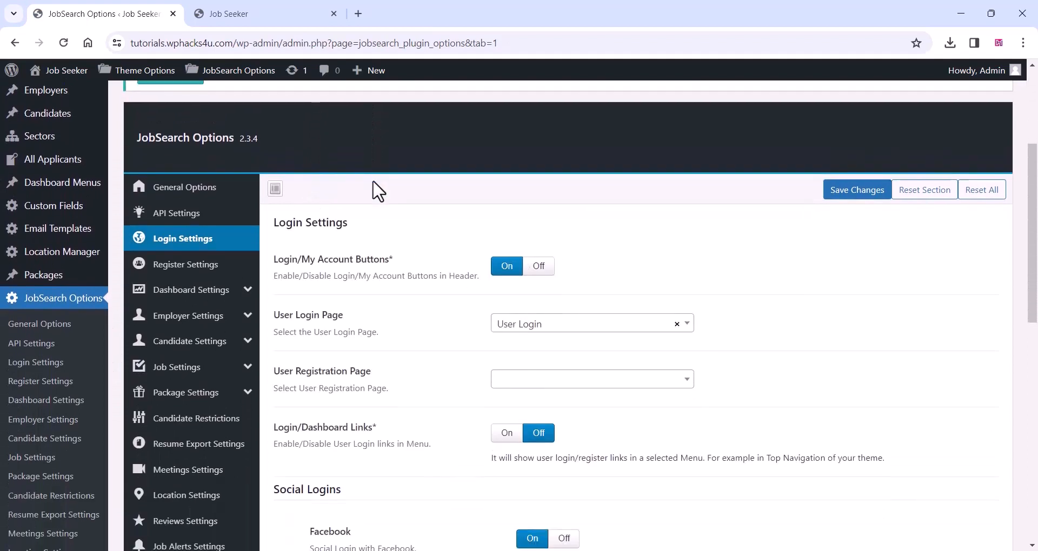
Step: In the JobSearch General Options, set the default currency to Indian Rupee
click(201, 201)
scroll(440, 160, down, 2)
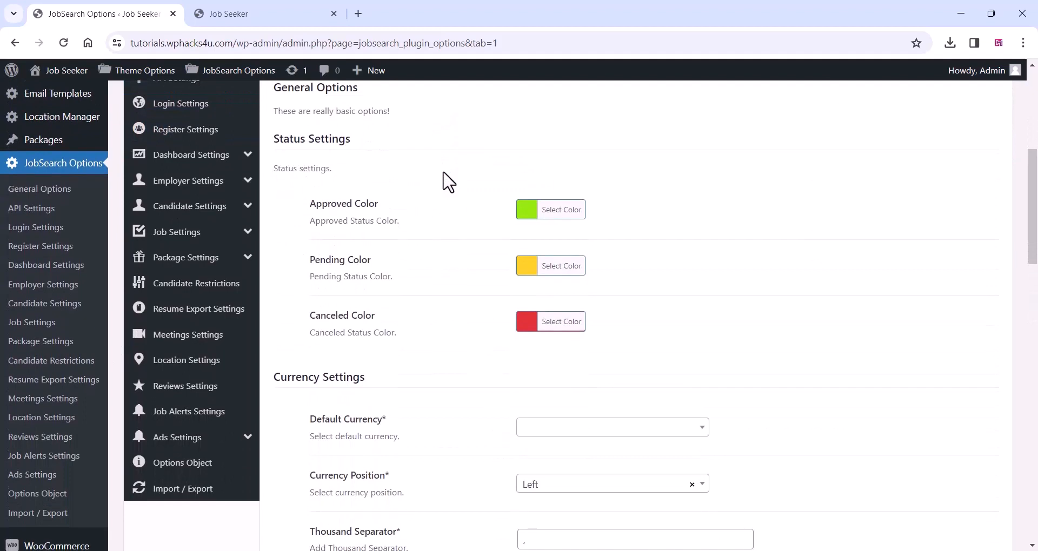
scroll(427, 327, down, 2)
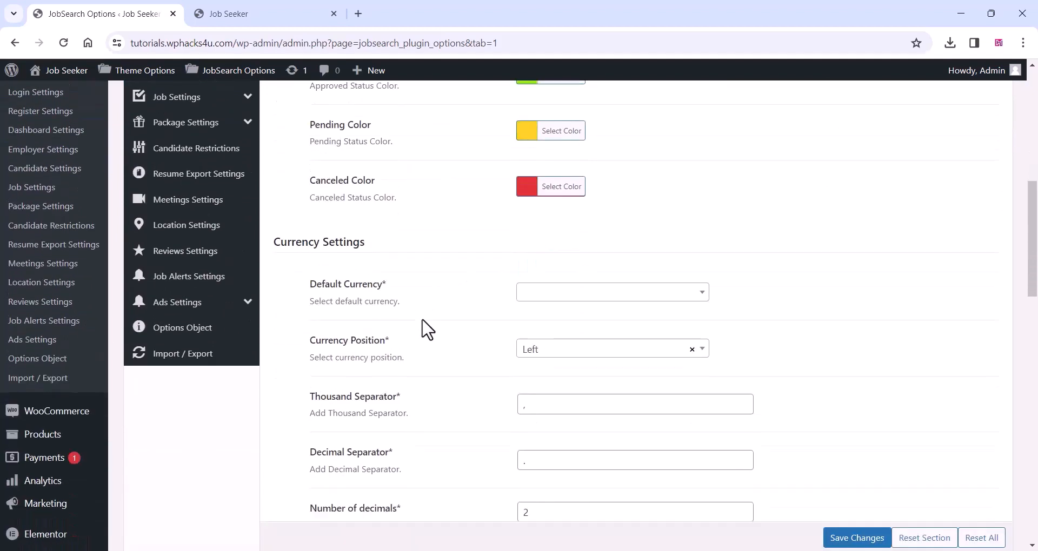
click(552, 295)
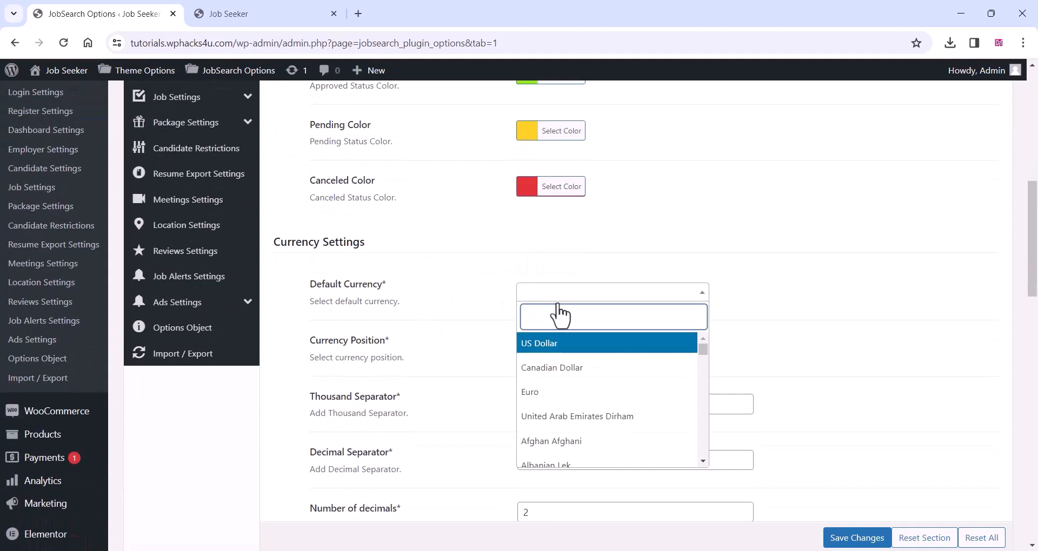
text(inr)
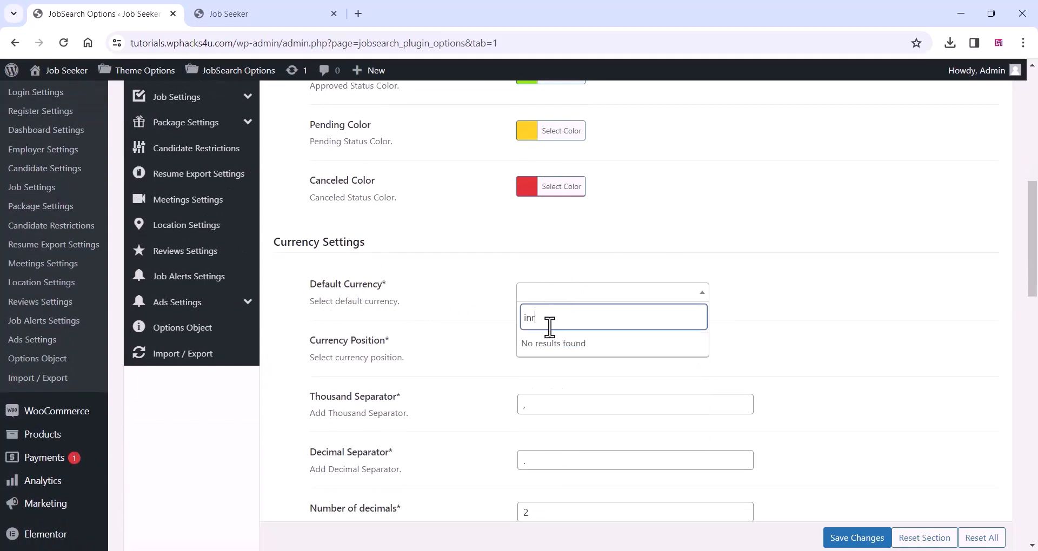
key(BackSpace)
text(d)
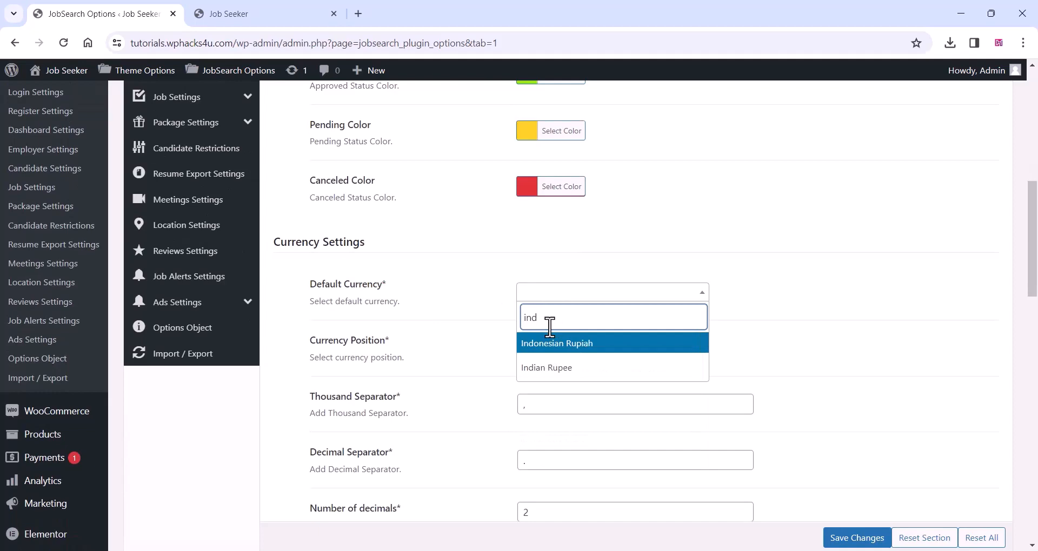
click(546, 370)
scroll(525, 387, down, 1)
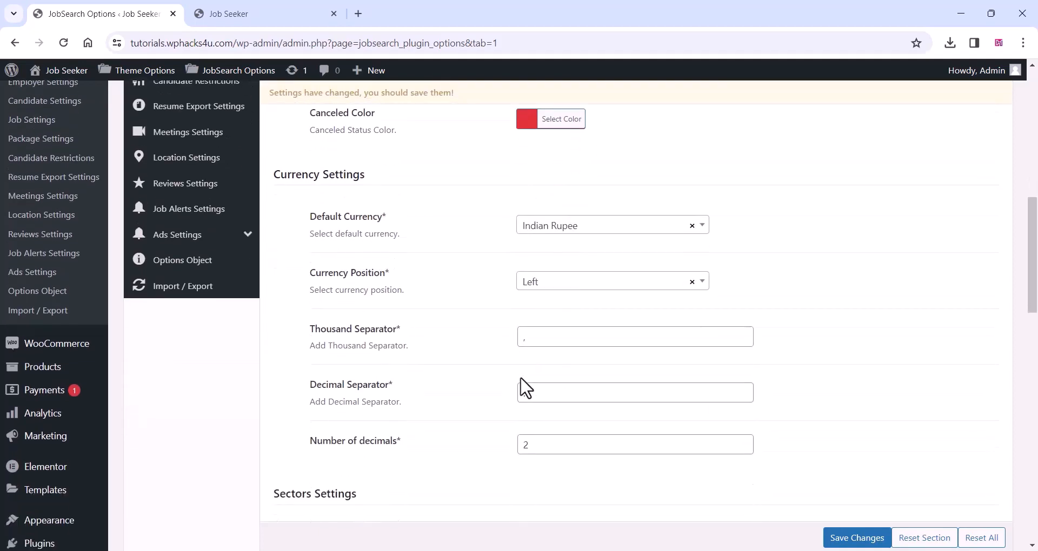
Step: Switch Job Sectors off and back on, and try Members Sectors for candidates only and employers only before restoring On for both
scroll(468, 366, down, 3)
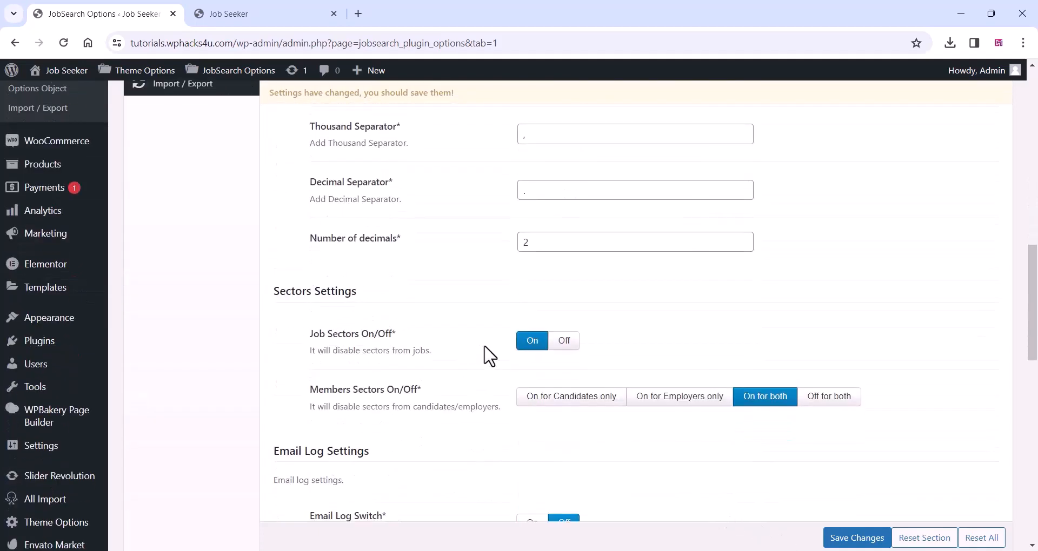
click(564, 346)
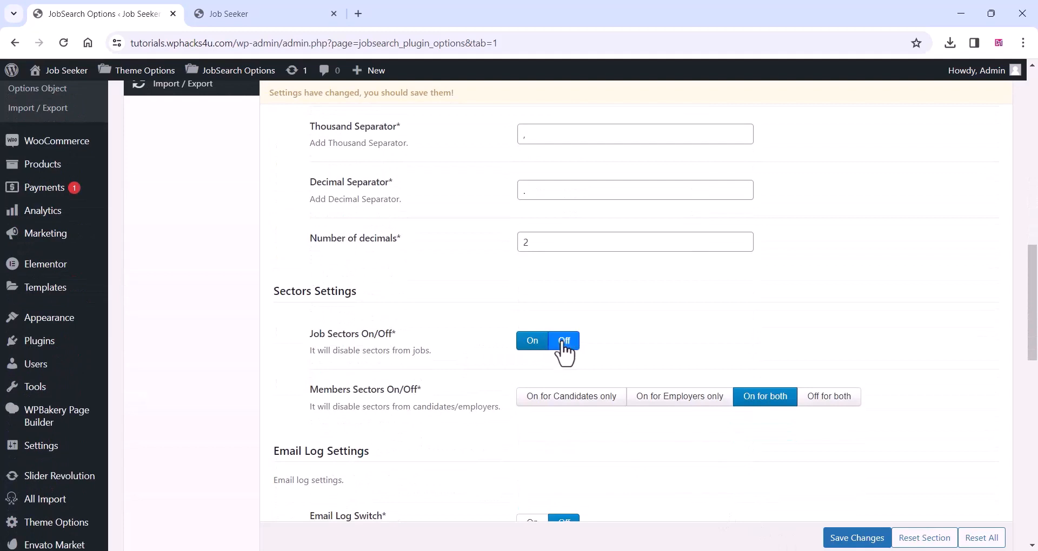
click(526, 343)
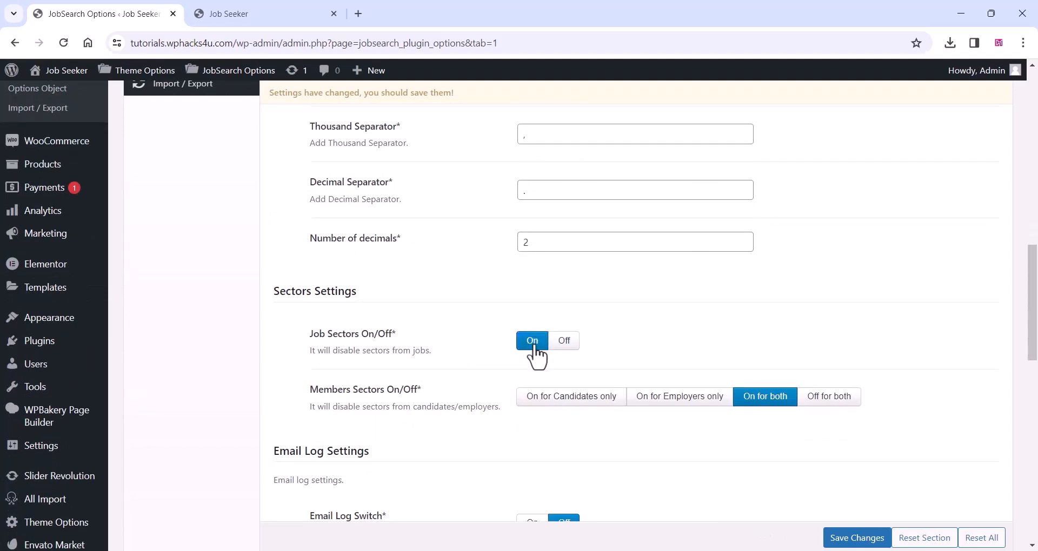
click(544, 406)
click(676, 404)
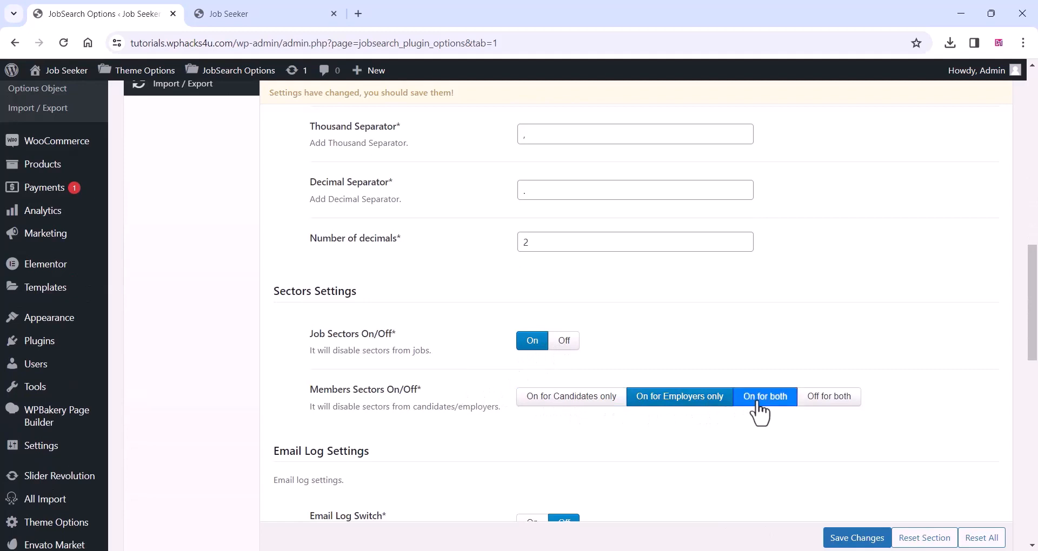
click(759, 411)
Step: Review the email log, salary, default view and terms settings in the General Options, and save the changes
scroll(521, 433, down, 2)
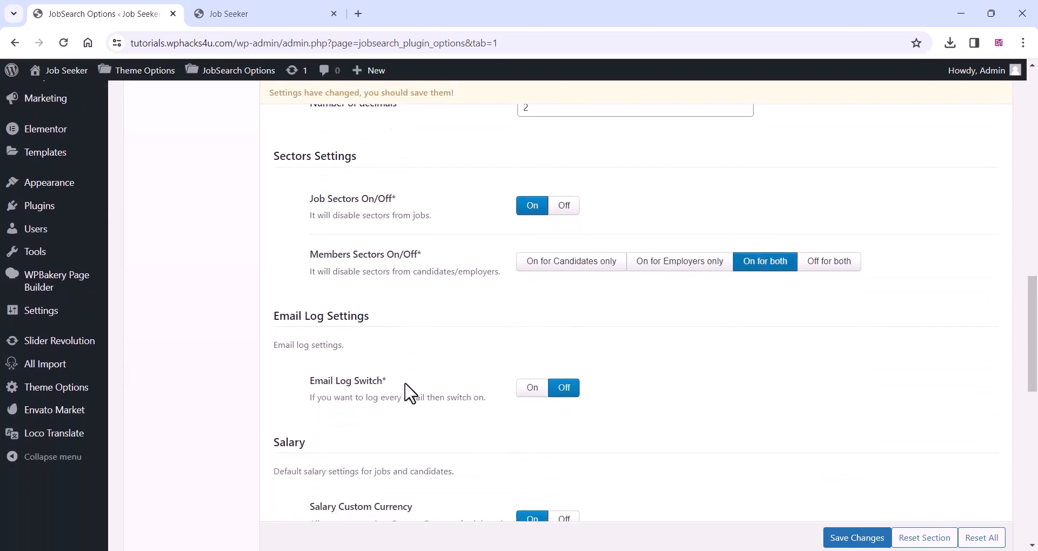
scroll(430, 390, down, 5)
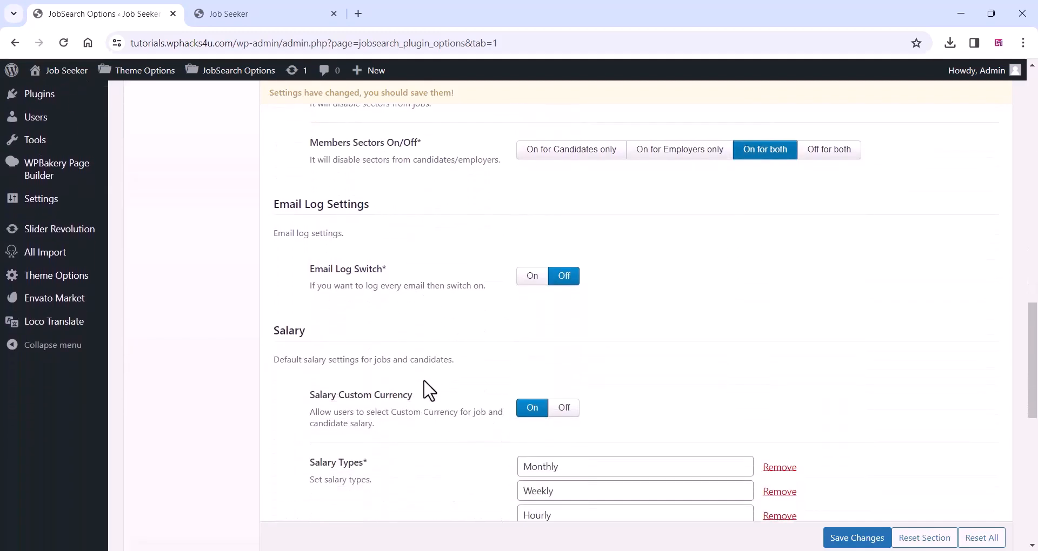
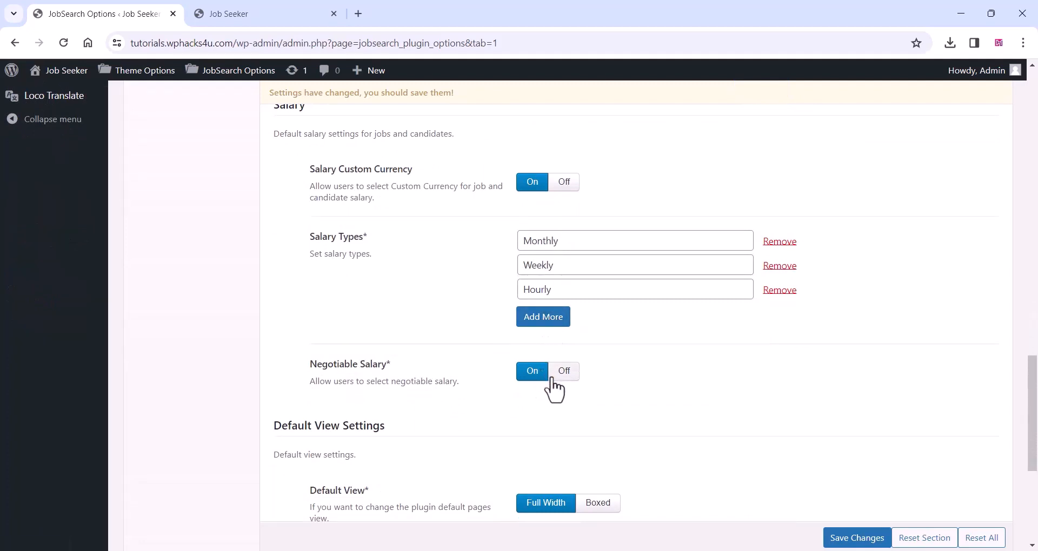
scroll(538, 381, down, 2)
scroll(533, 379, down, 2)
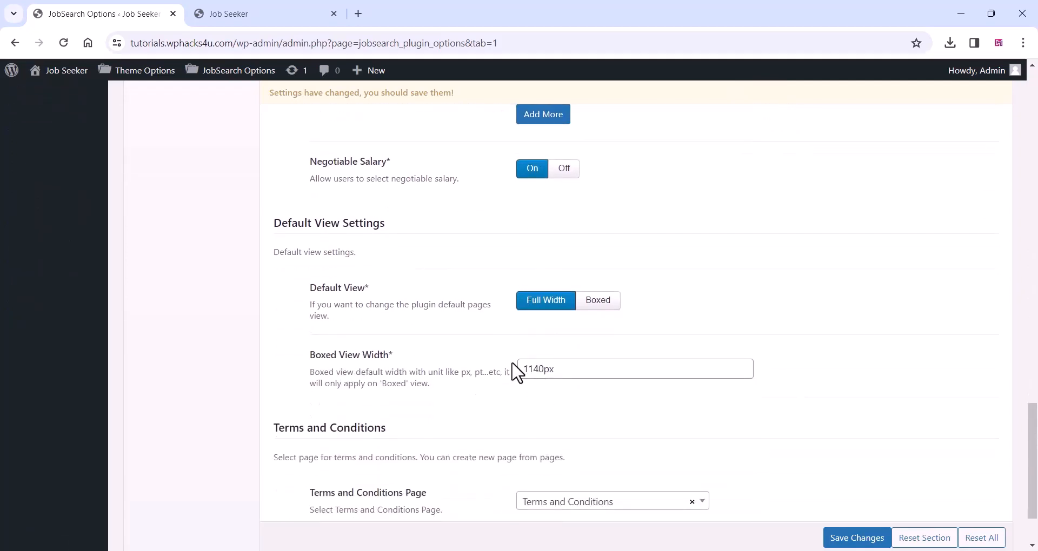
scroll(477, 327, down, 2)
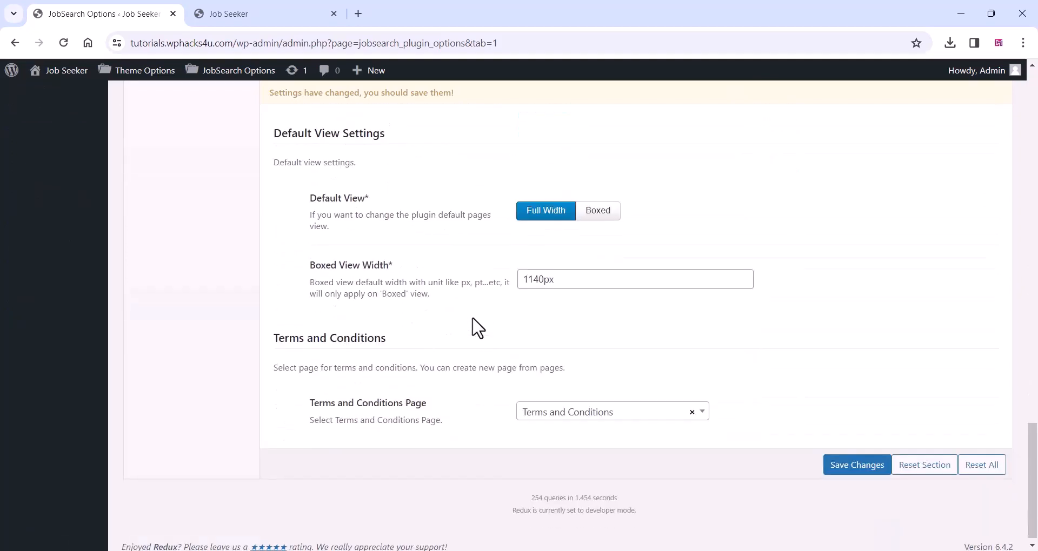
click(856, 466)
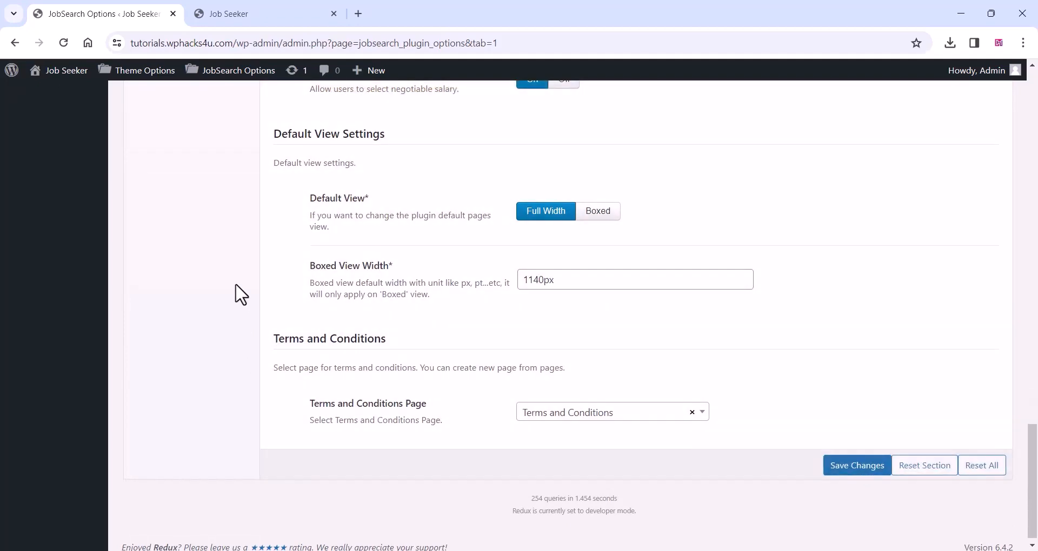
Step: Open the JobSearch API Settings and switch Google Captcha on
scroll(241, 294, up, 14)
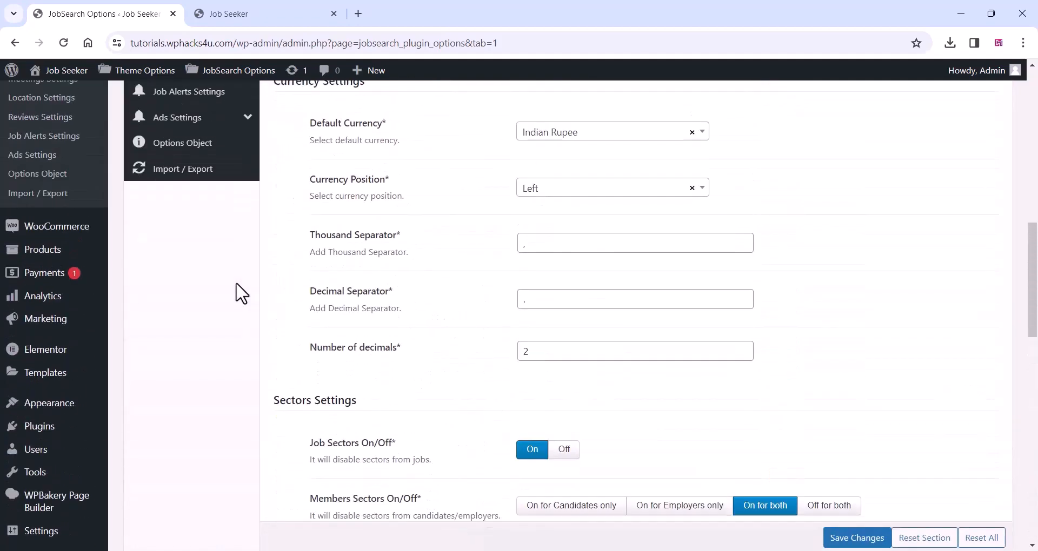
scroll(238, 292, down, 1)
scroll(236, 289, up, 10)
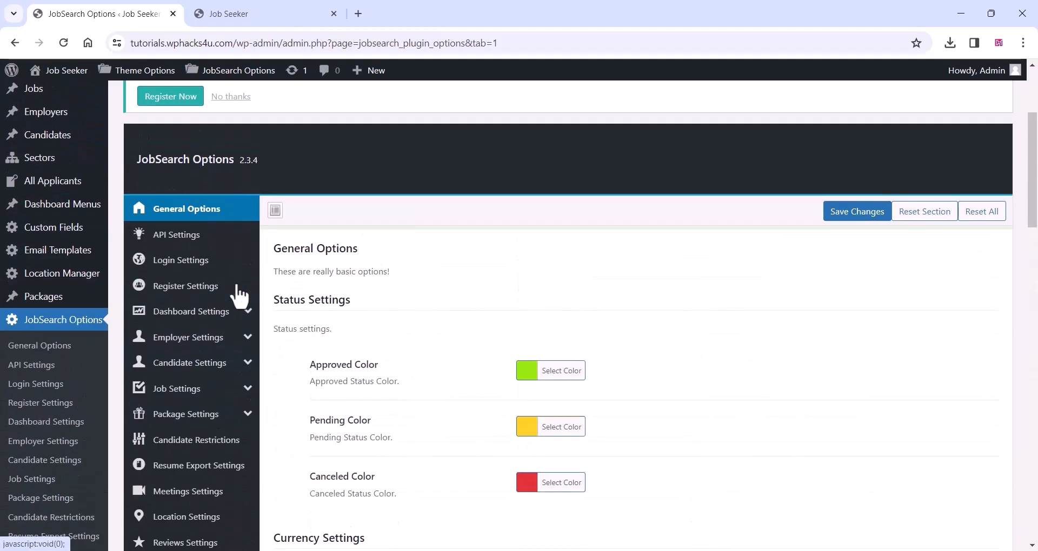
click(245, 243)
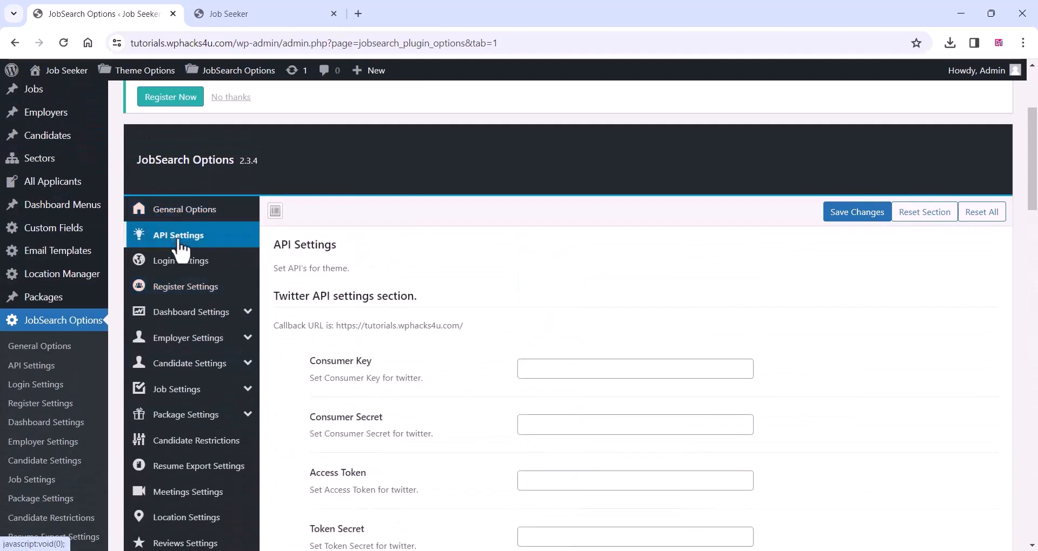
scroll(399, 234, down, 8)
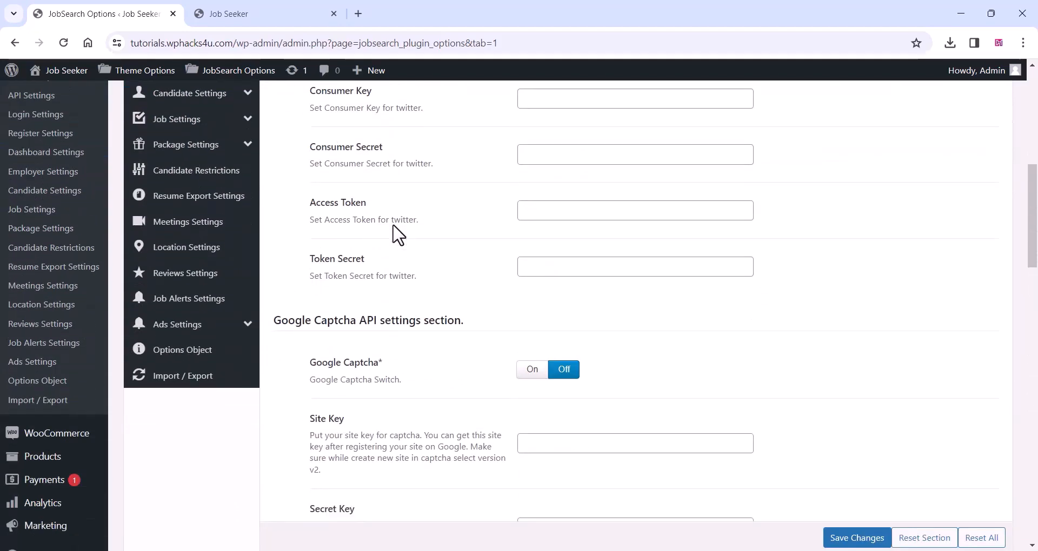
click(530, 235)
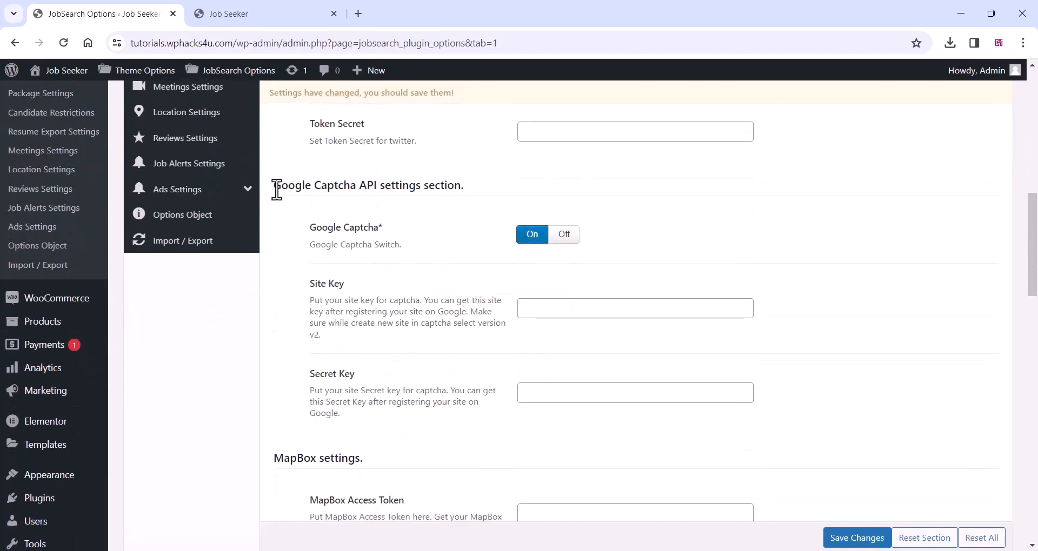
Step: Go to the Google reCAPTCHA site, enter its v3 Admin Console and start registering a new site
drag(276, 190, 379, 190)
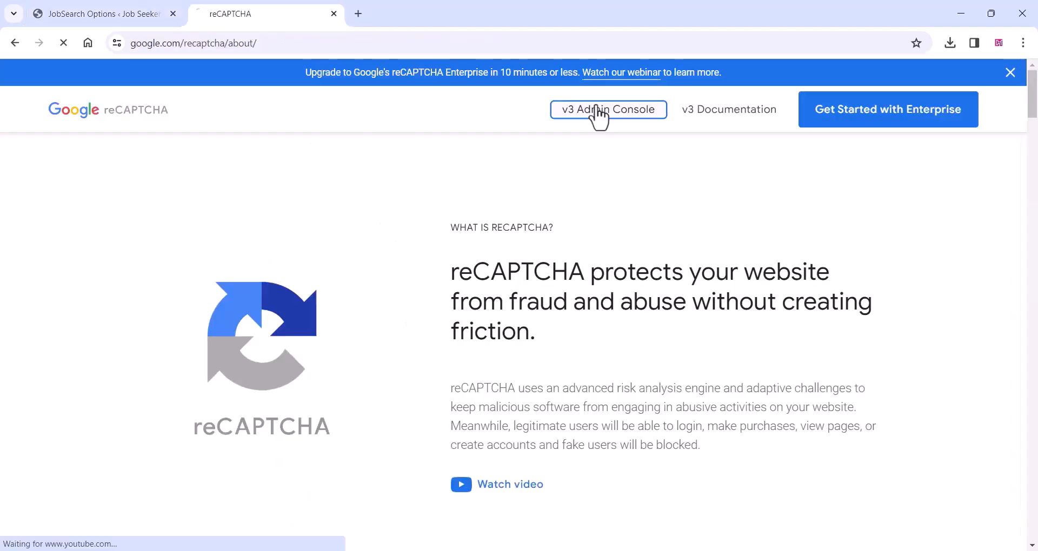
click(598, 110)
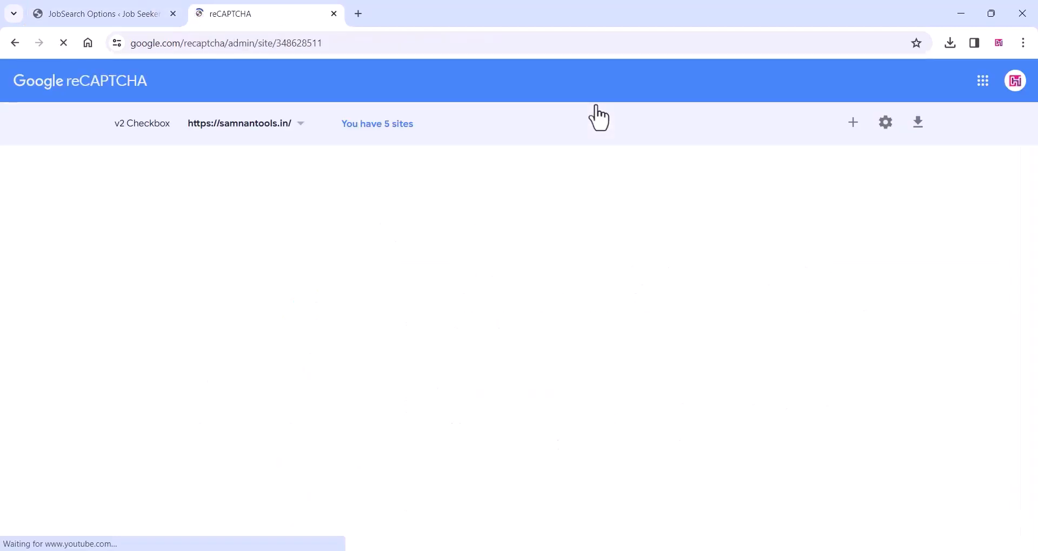
click(853, 123)
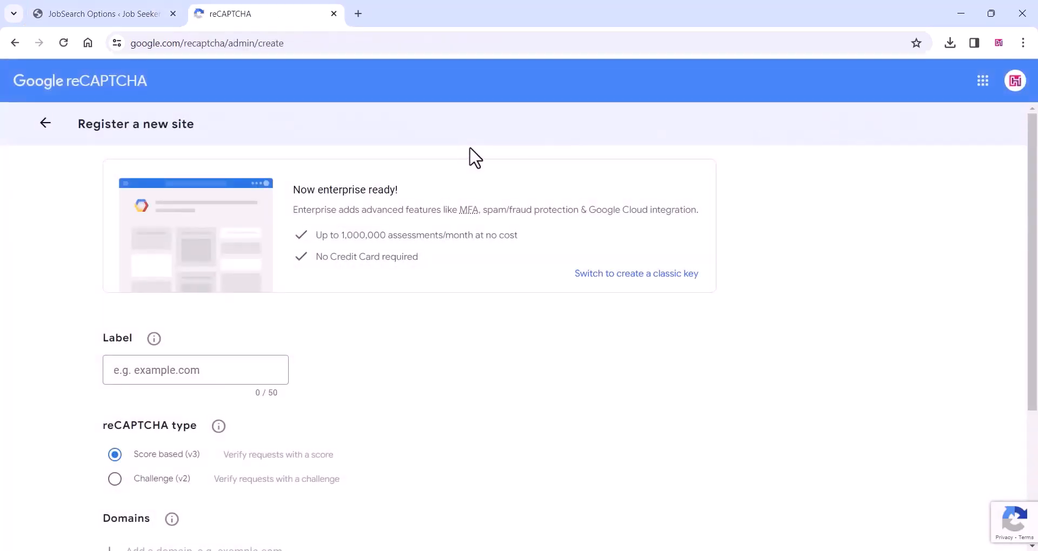
Step: Register the site with label jobseeker, the Challenge (v2) "I'm not a robot" Checkbox type and the domain tutorials.wphacks4u.com
scroll(232, 297, down, 3)
click(167, 232)
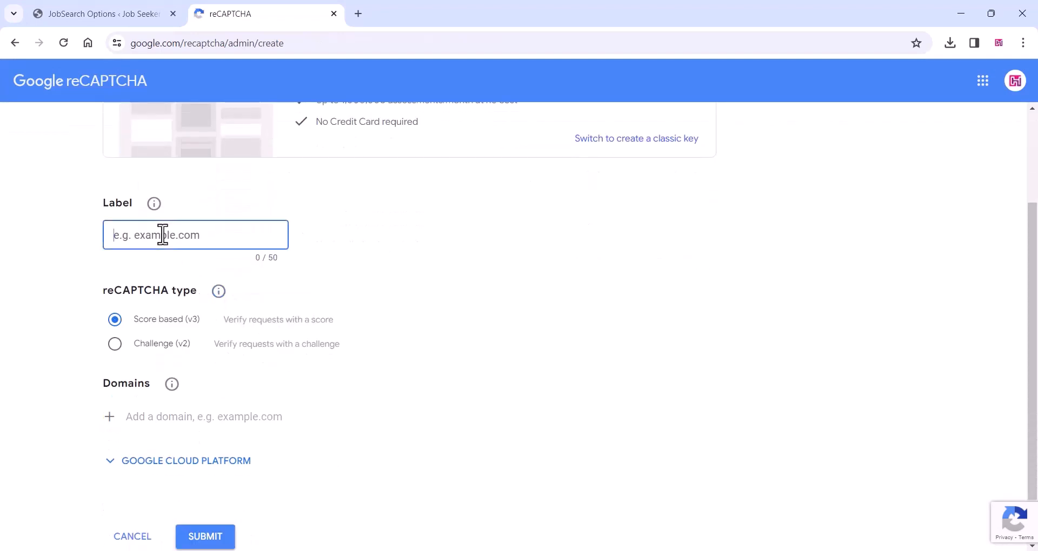
text(jobseeker)
click(115, 348)
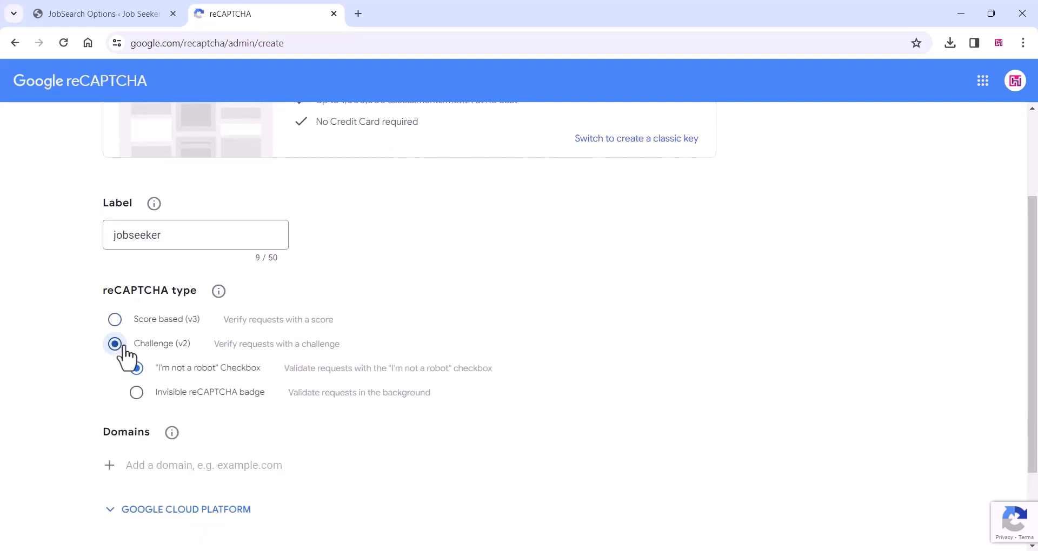
scroll(121, 358, down, 2)
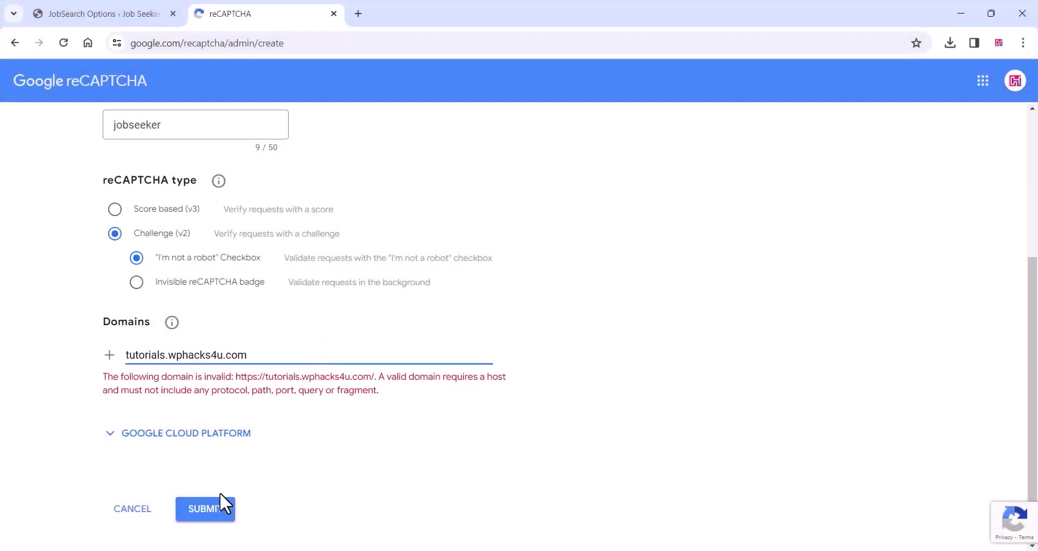
click(204, 509)
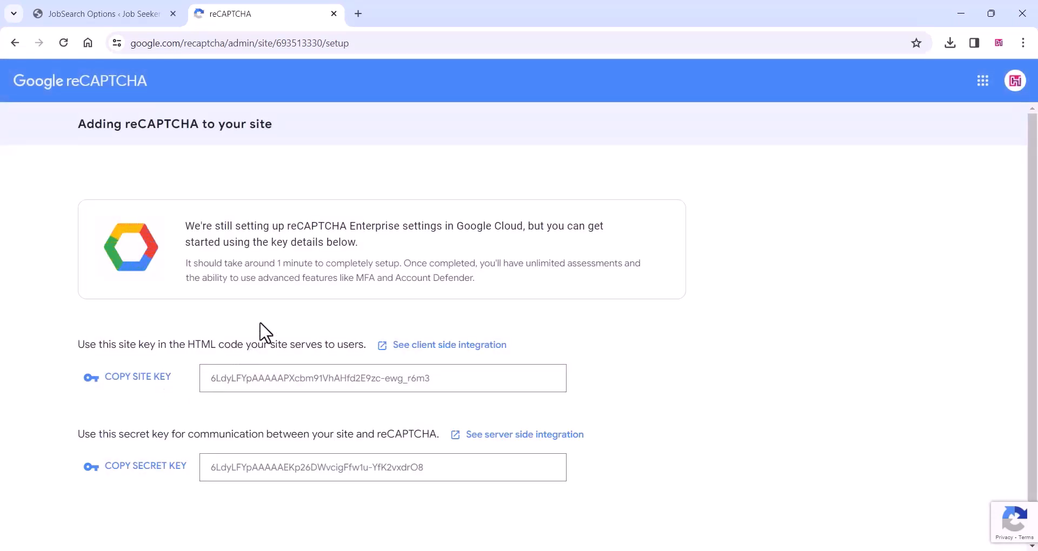
Step: Copy the reCAPTCHA site key and paste it into the Site Key field of the JobSearch Google Captcha settings
scroll(177, 362, down, 3)
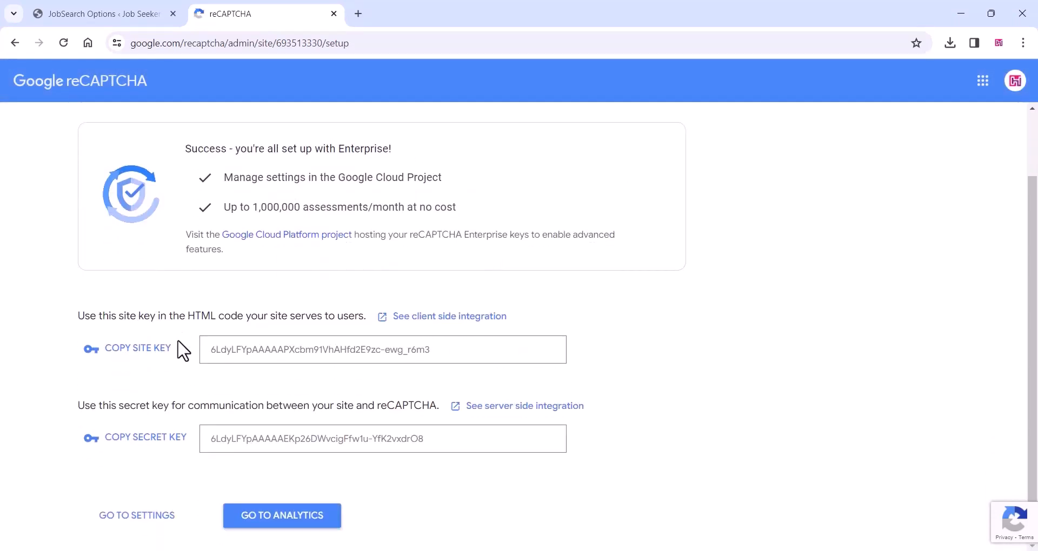
click(135, 350)
click(99, 12)
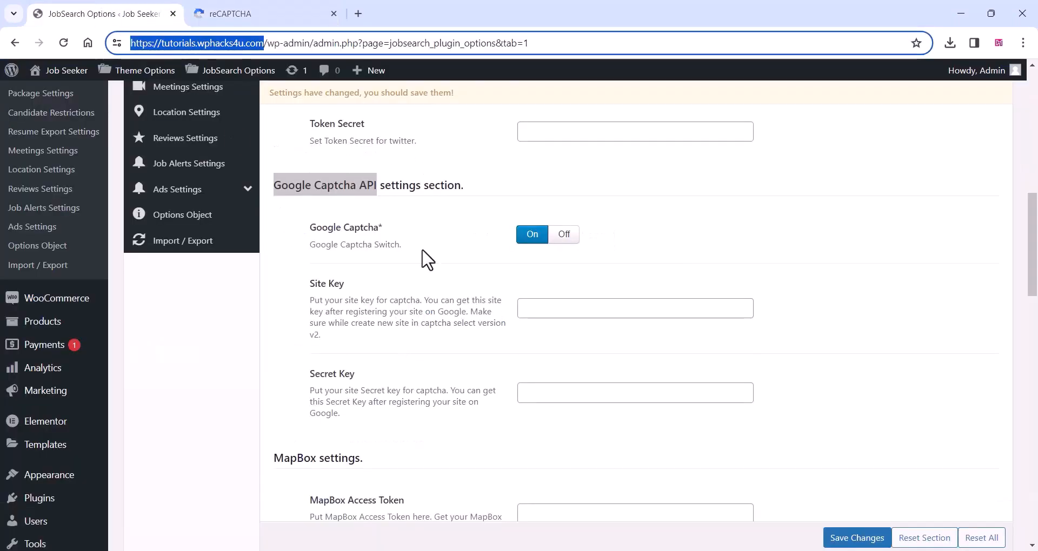
click(554, 313)
right_click(556, 313)
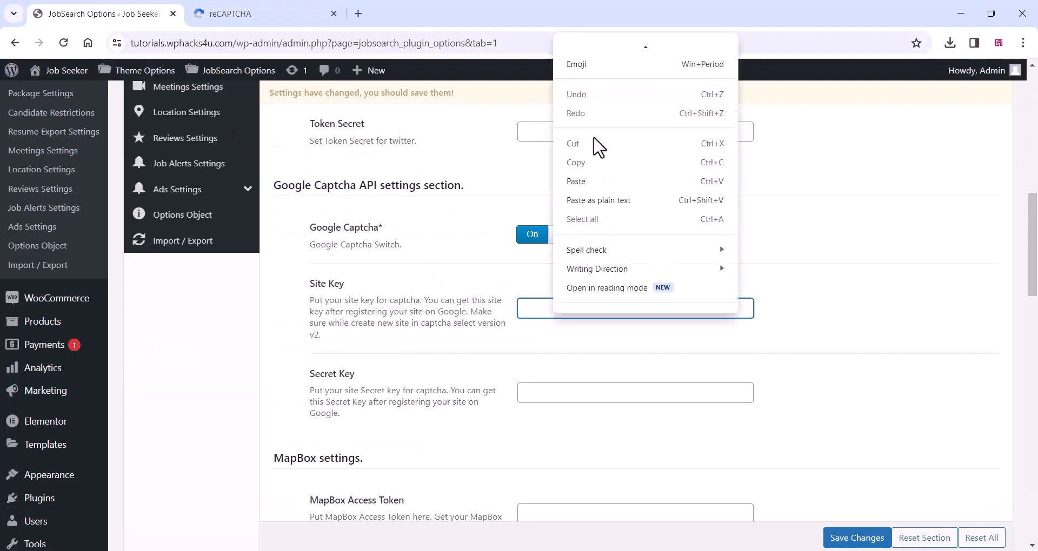
click(579, 183)
Step: Copy the reCAPTCHA secret key and paste it into the Secret Key field of the Google Captcha settings
click(232, 13)
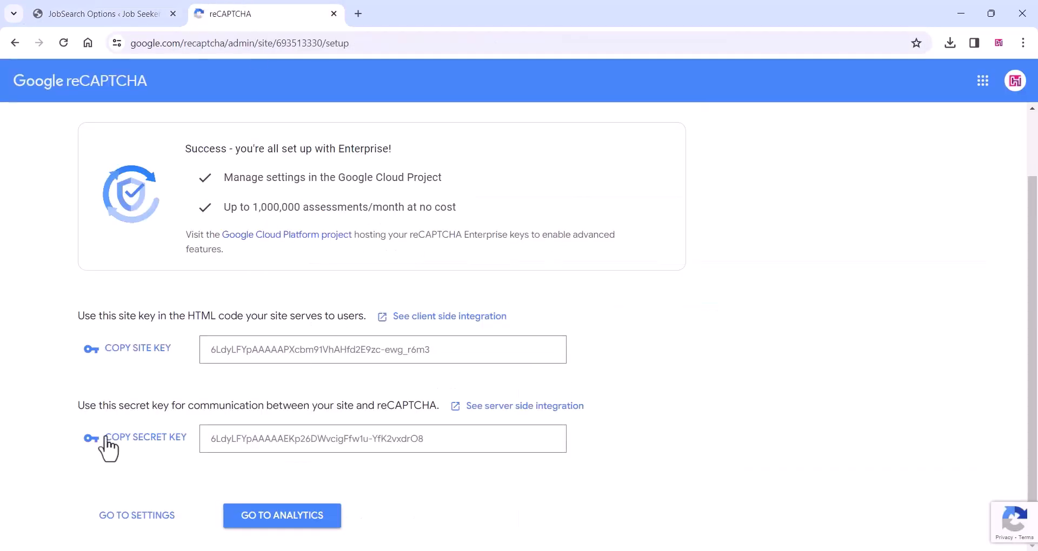
click(136, 441)
click(99, 12)
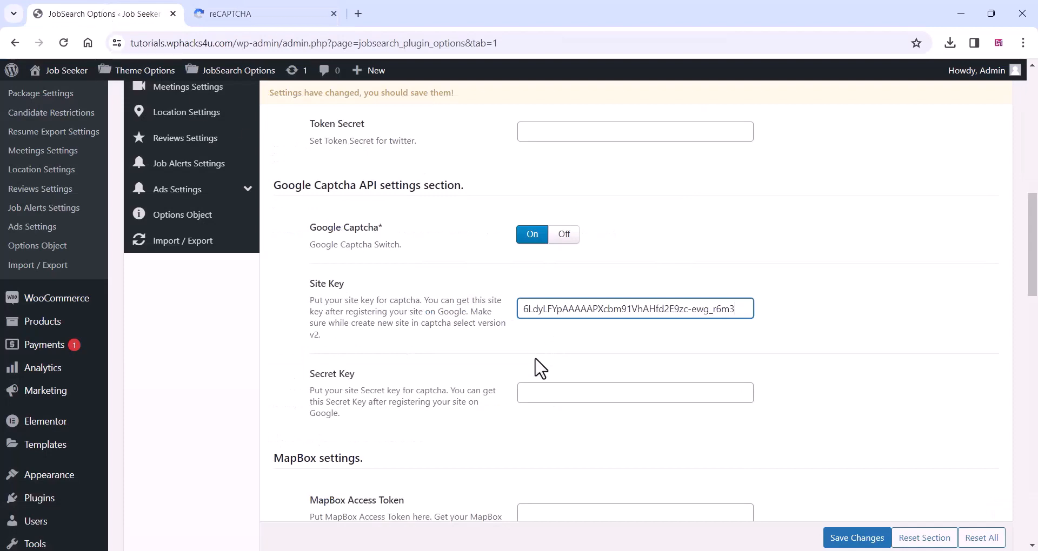
click(530, 393)
right_click(530, 393)
click(551, 183)
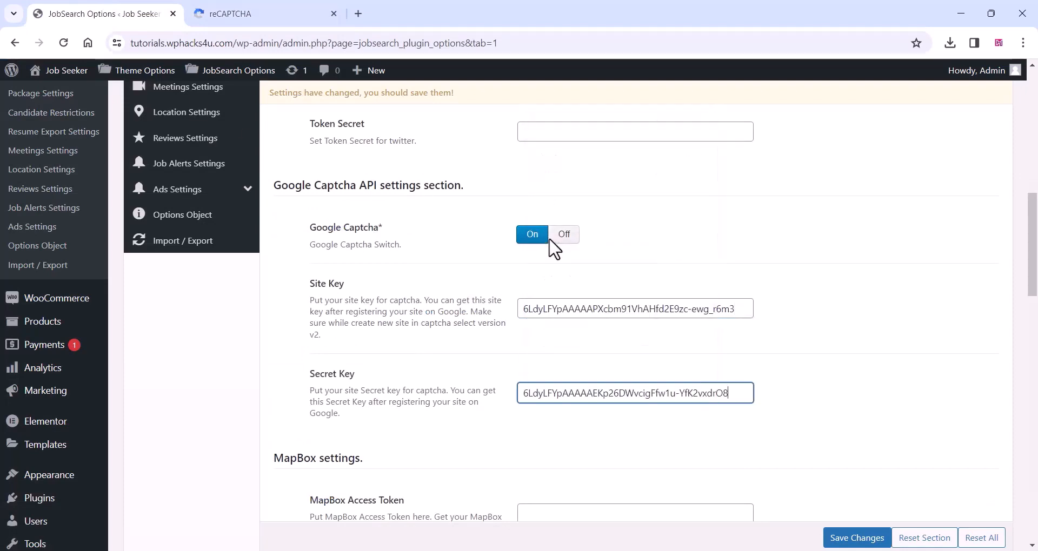
Step: Look over the remaining API sections, open the Mapbox website from the MapBox settings in a new tab, and close the reCAPTCHA page
scroll(508, 312, down, 6)
scroll(303, 255, down, 3)
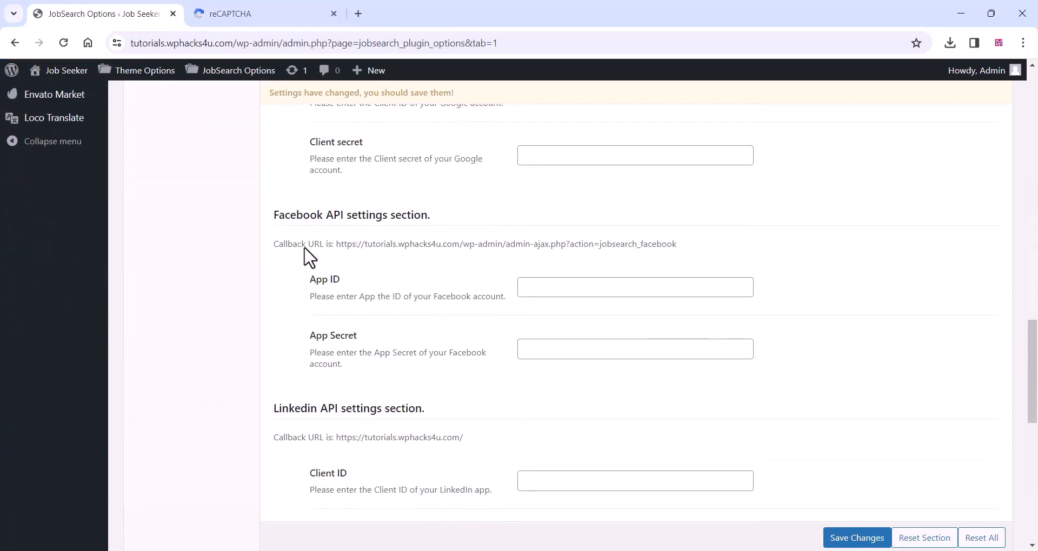
scroll(403, 248, up, 3)
scroll(406, 249, up, 6)
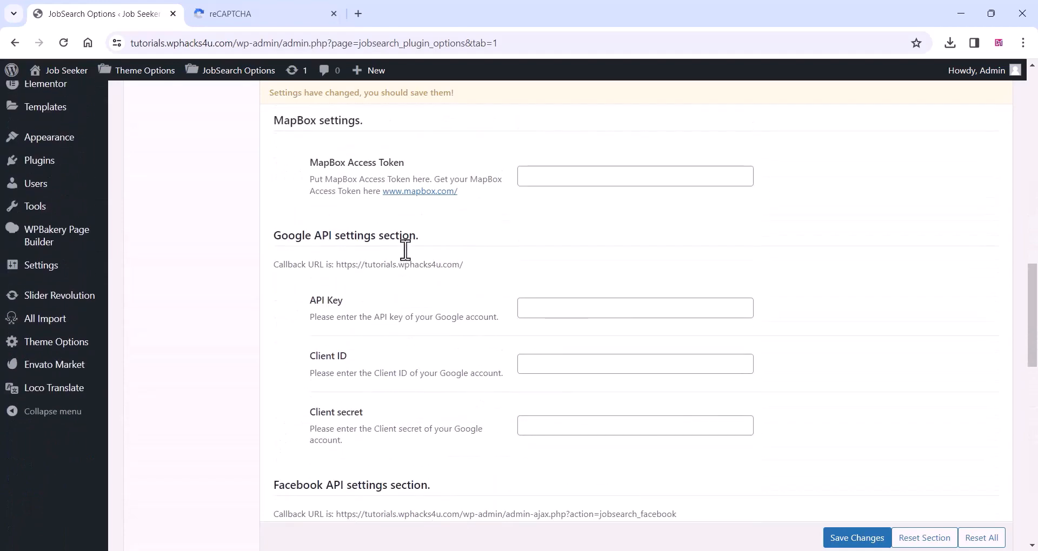
scroll(419, 251, down, 2)
scroll(422, 251, down, 1)
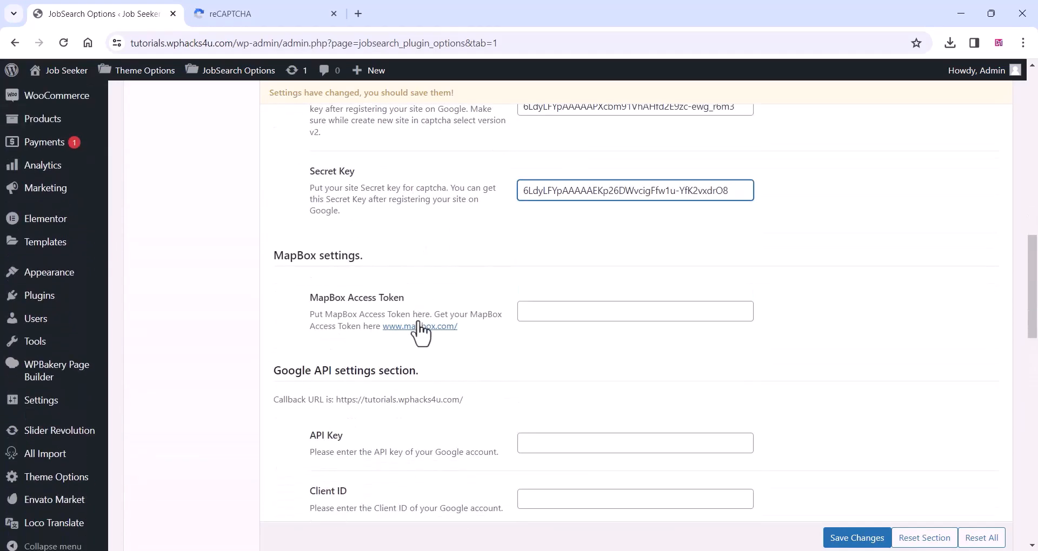
right_click(427, 328)
click(454, 340)
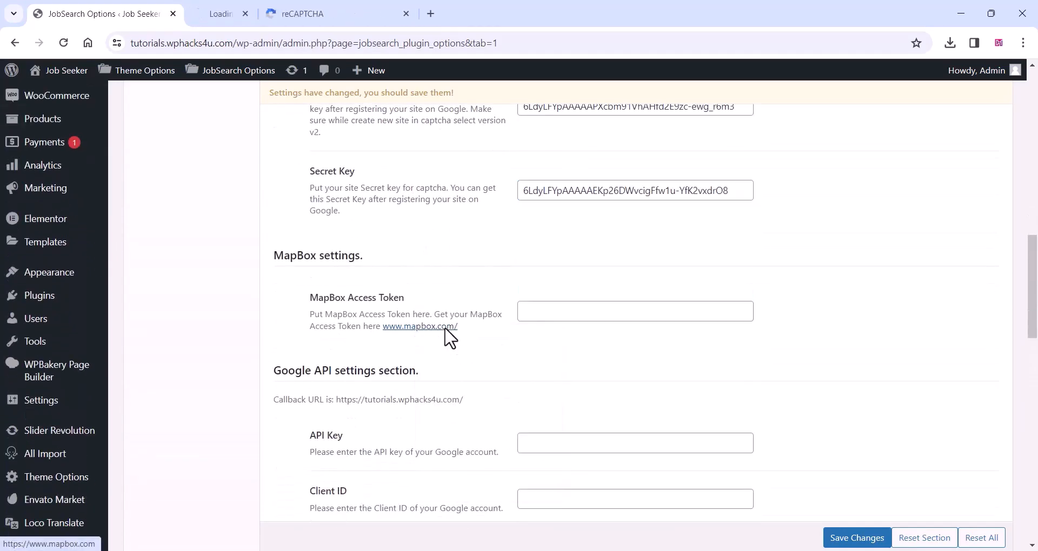
click(309, 10)
click(404, 13)
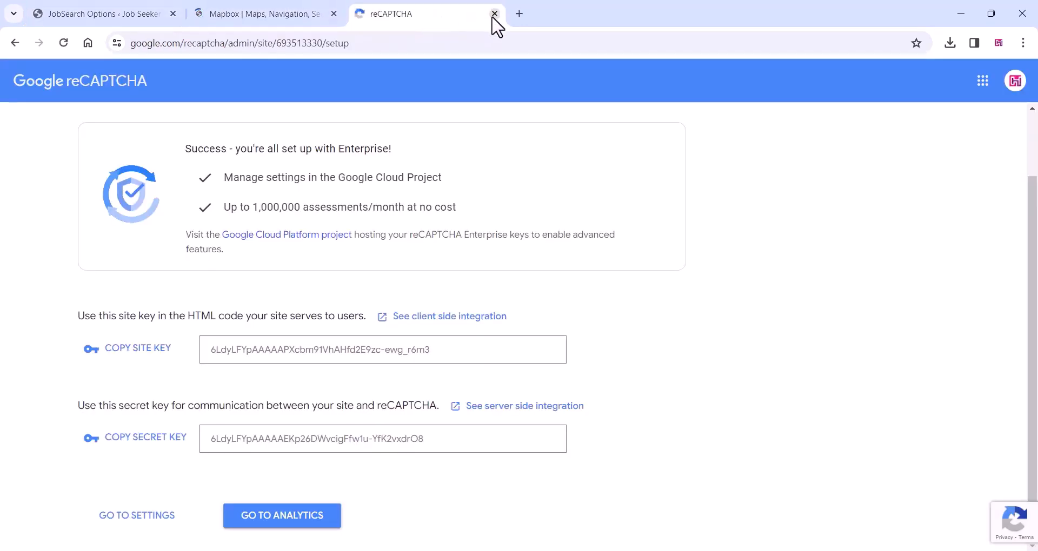
key(ctrl+w)
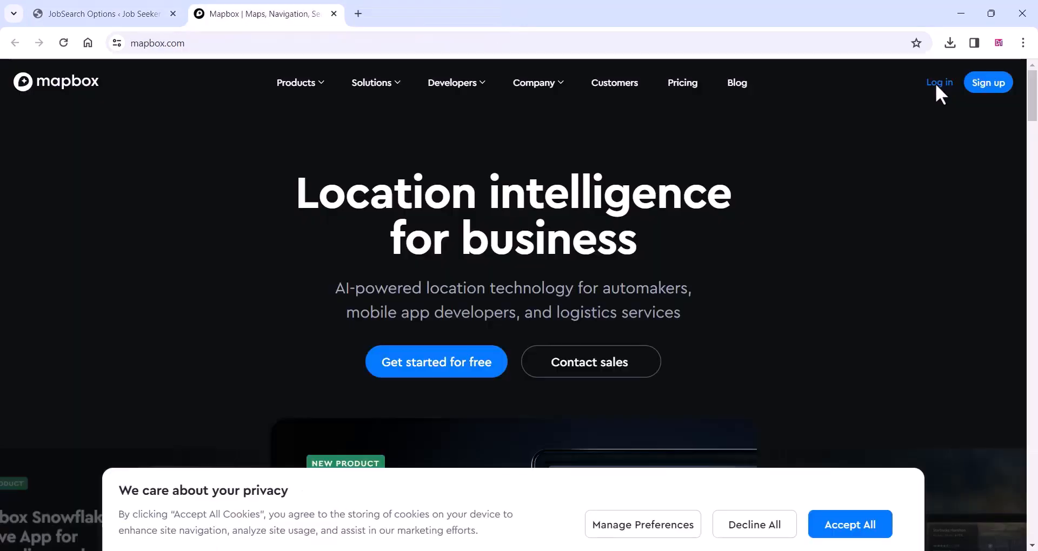
Step: Log in to the Mapbox account and copy the default public token from its access tokens
click(939, 82)
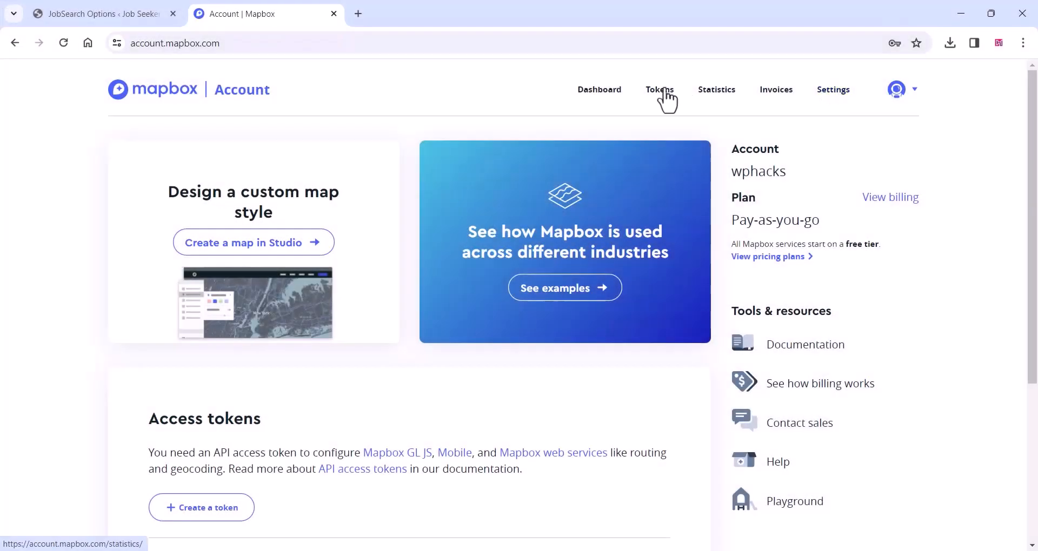
click(663, 92)
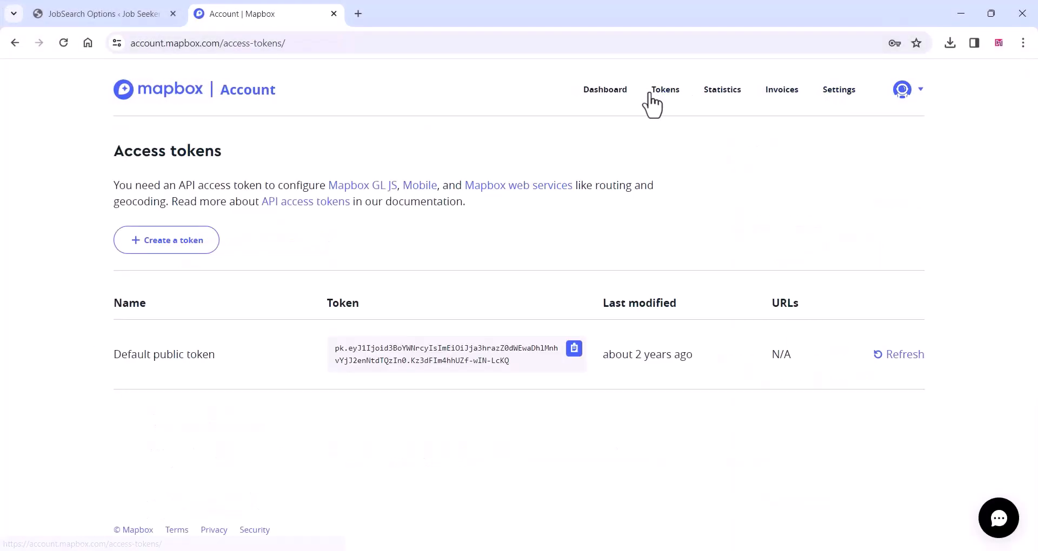
click(574, 349)
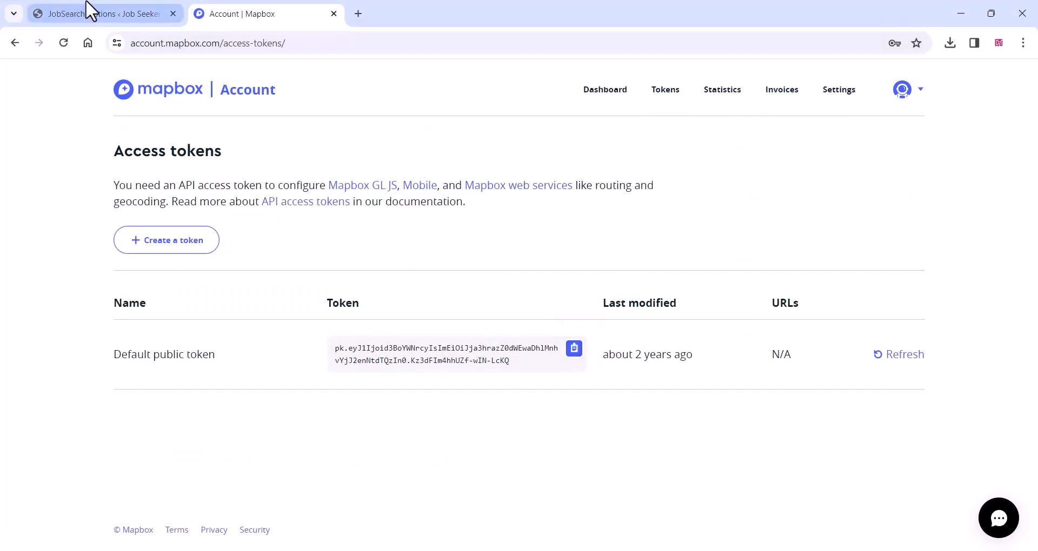
Step: Return to the JobSearch options and paste the copied token into the MapBox Access Token field
click(136, 10)
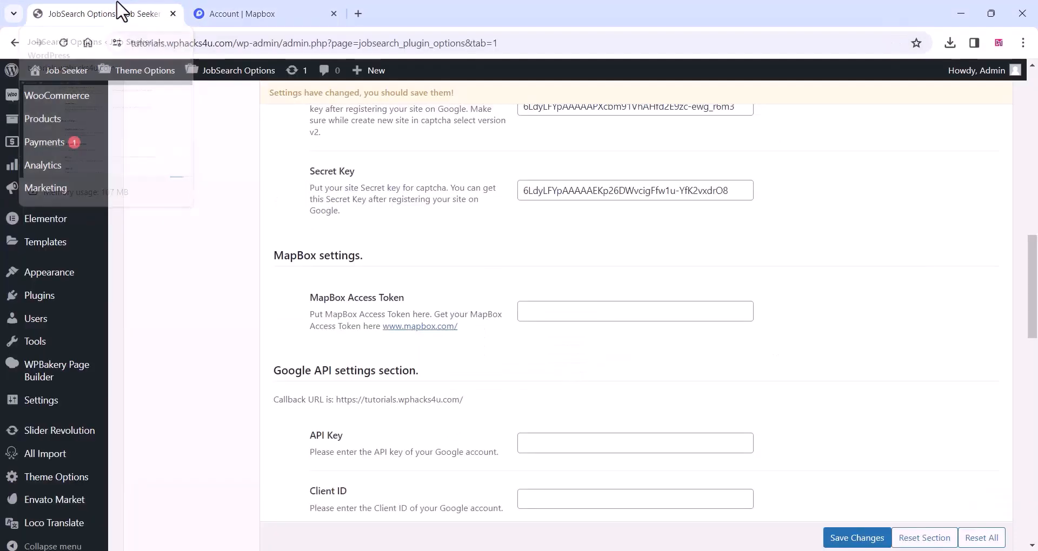
click(545, 307)
right_click(545, 307)
click(573, 177)
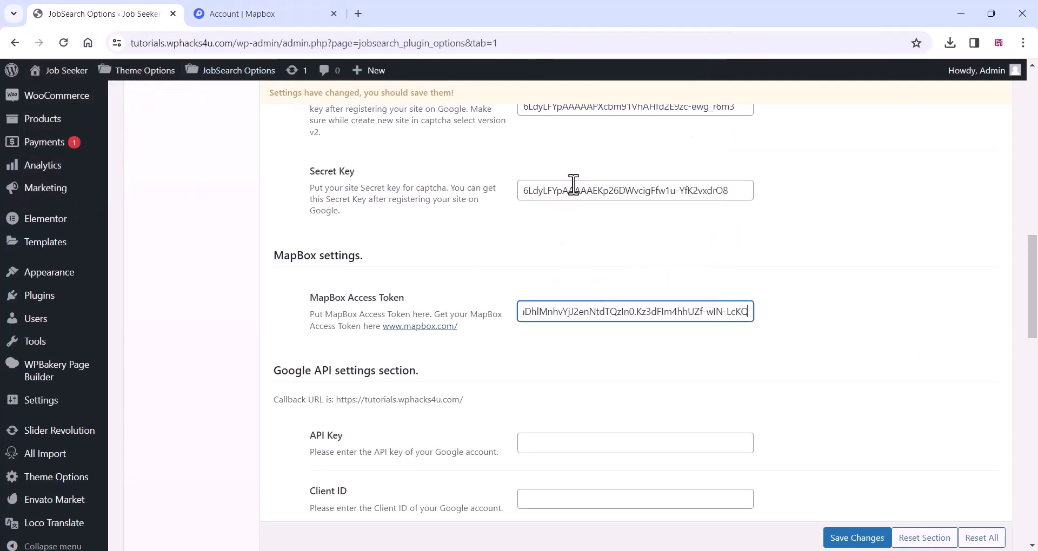
Step: Switch to the Google Cloud resource manager, create a new project named jobseeker1 and select it as the active project
click(725, 391)
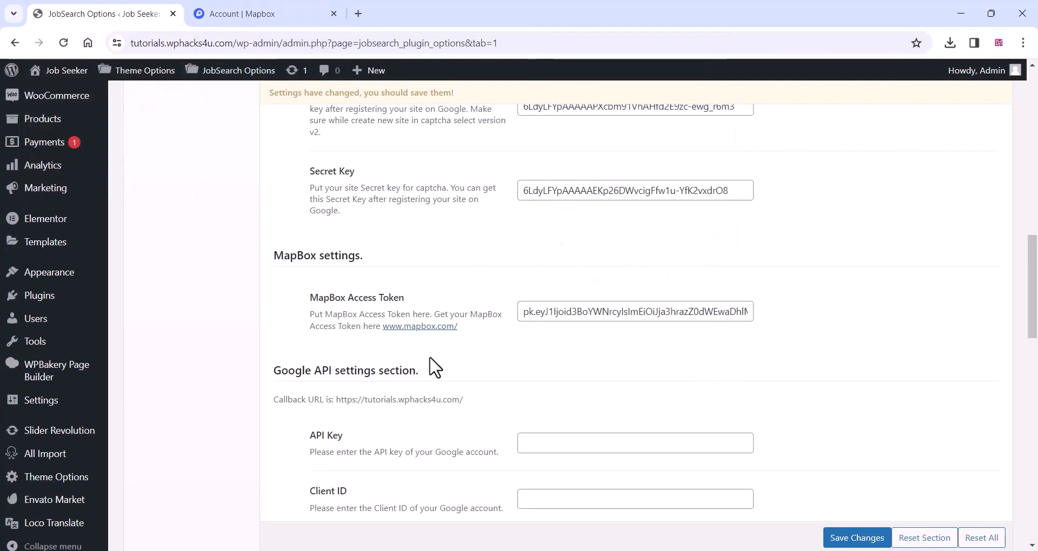
scroll(435, 369, down, 2)
scroll(373, 221, down, 1)
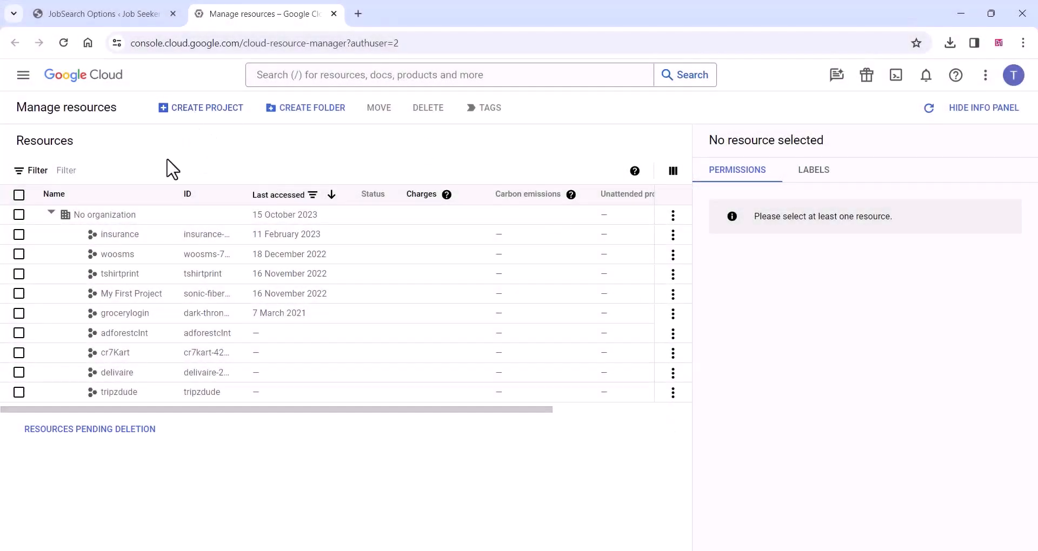
click(200, 108)
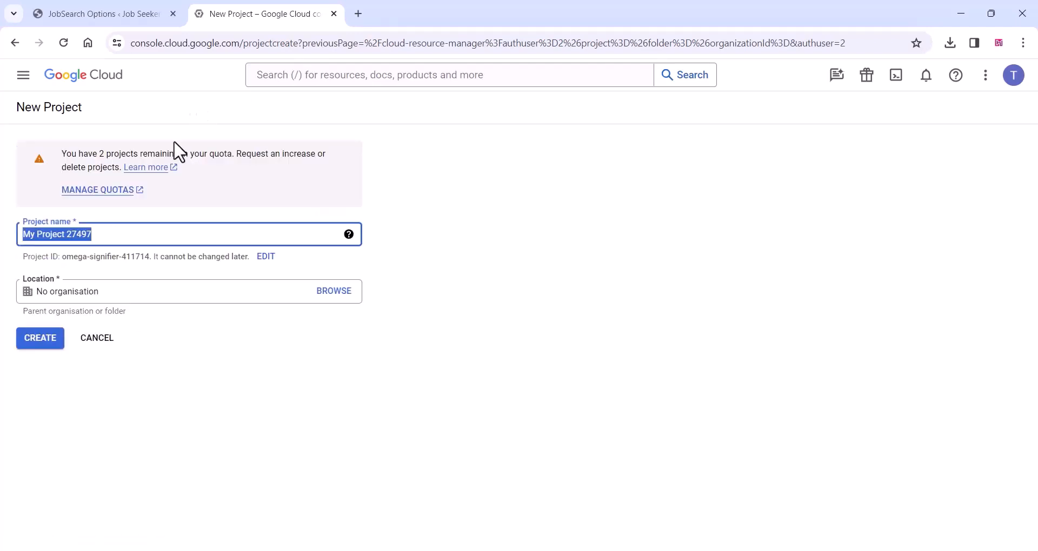
text(jobsee)
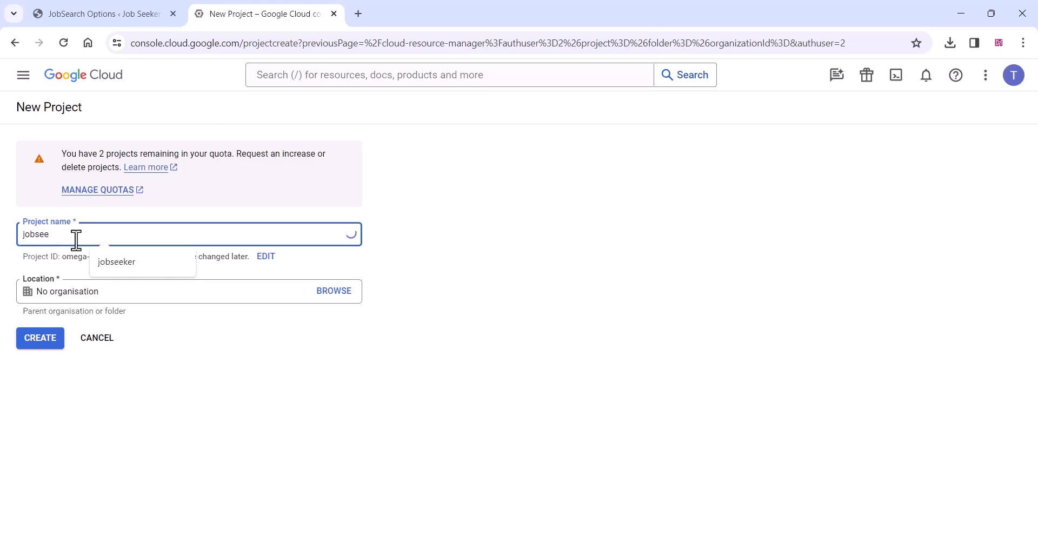
text(ker1)
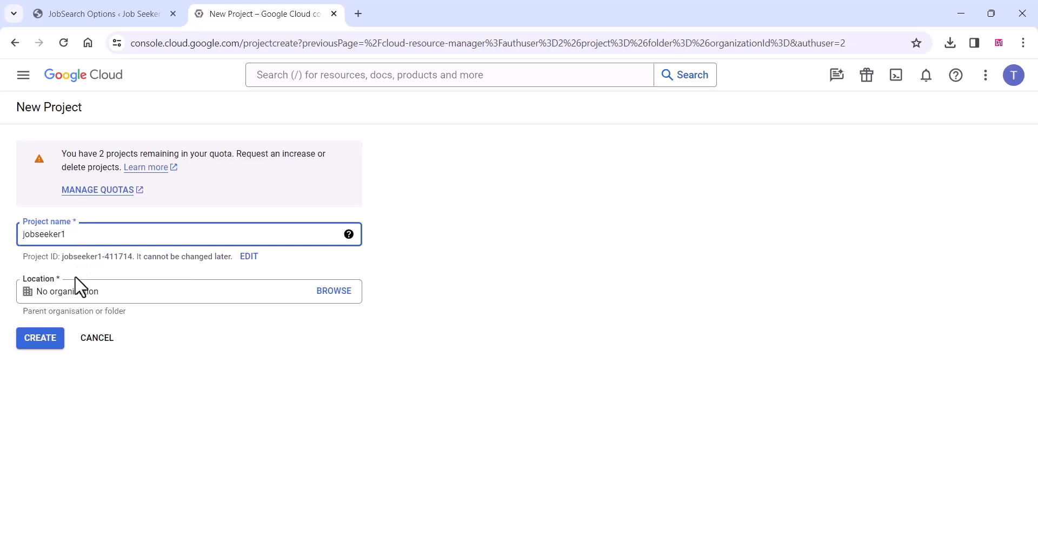
click(31, 342)
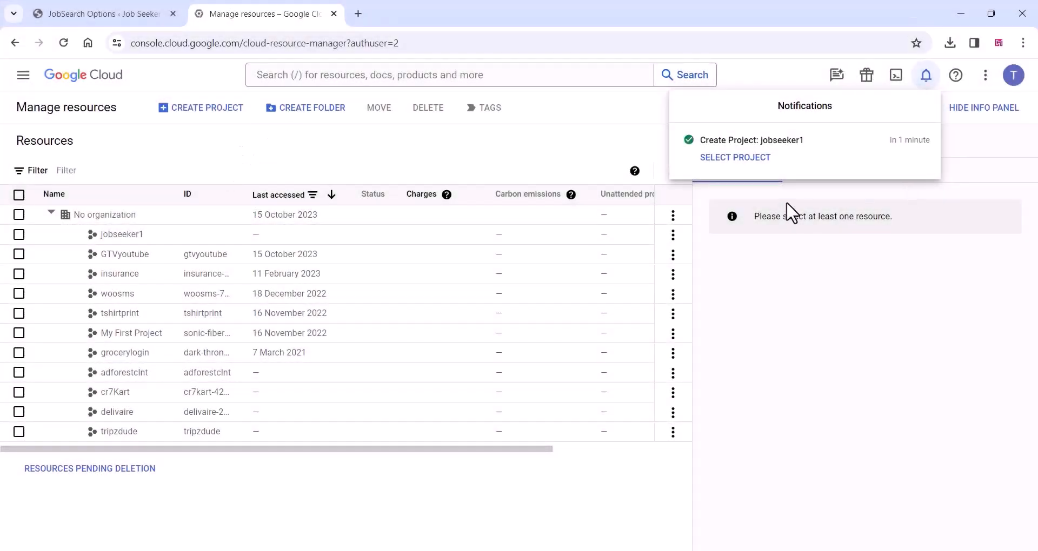
click(747, 160)
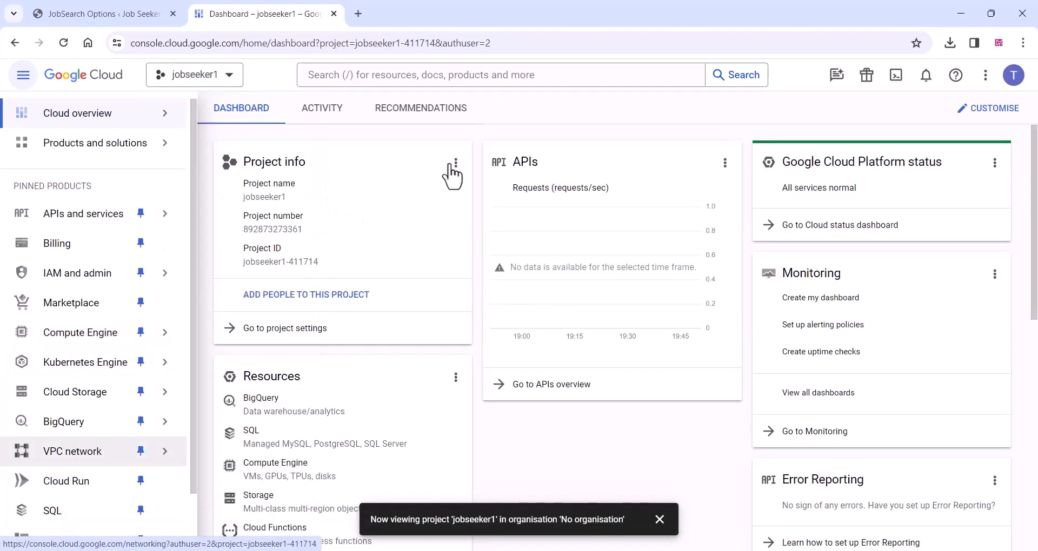
Step: Begin configuring the OAuth consent screen for the jobseeker1 project with the External user type
click(85, 227)
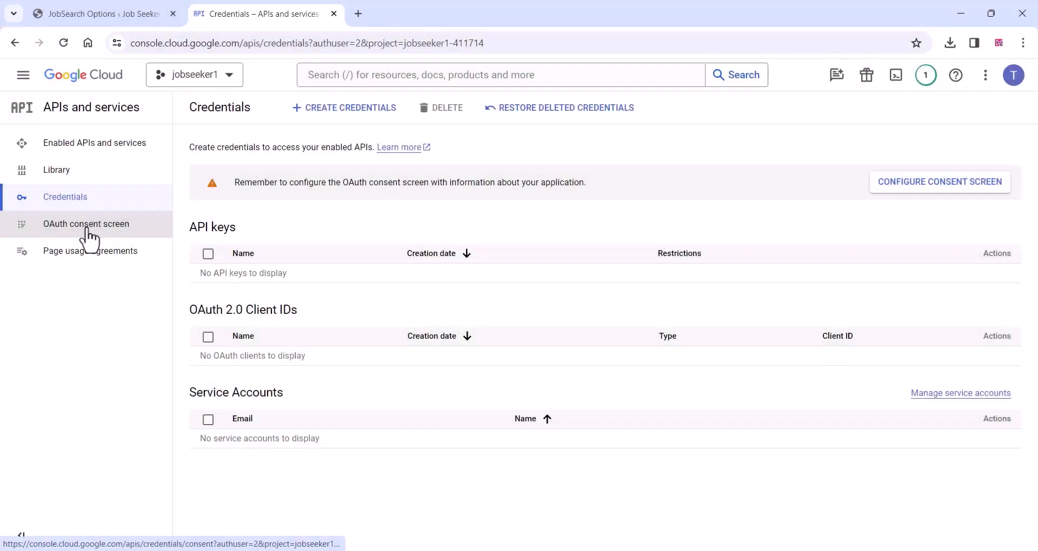
click(86, 232)
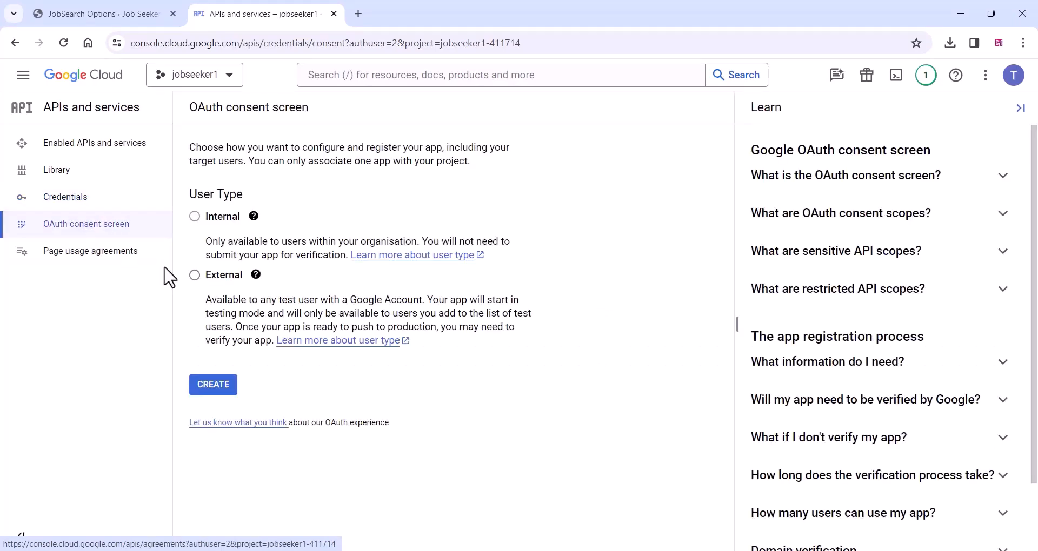
click(195, 276)
click(211, 386)
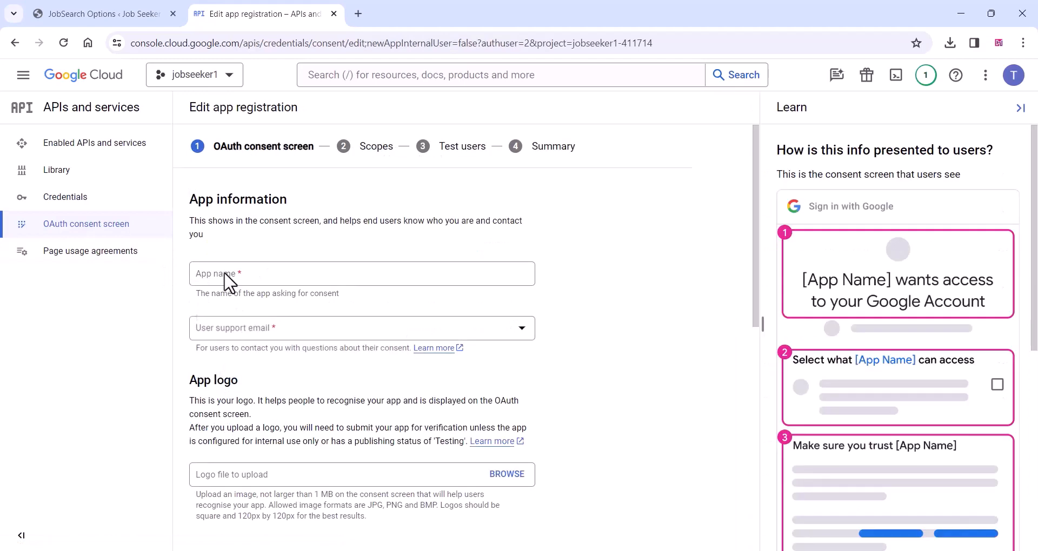
Step: Set the app name to jobseeker and choose the account's e-mail as the user support email
click(226, 277)
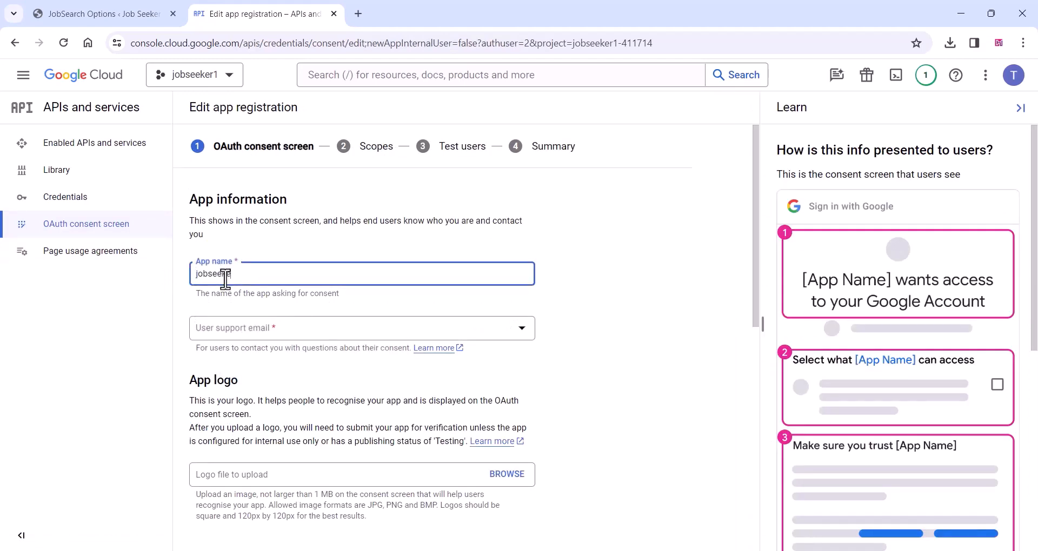
click(259, 330)
click(241, 337)
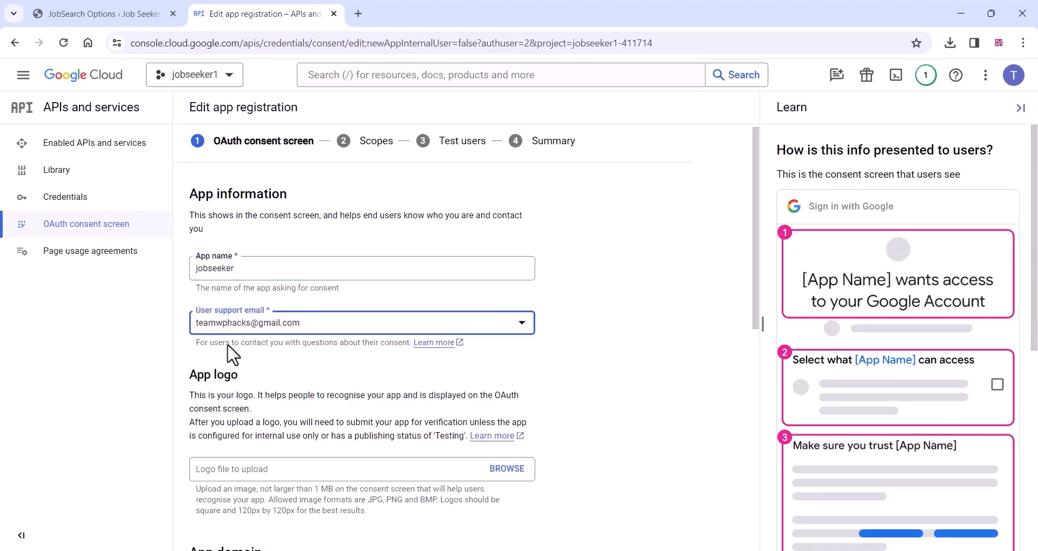
Step: Upload the square JobSeeker logo 6589.png from the Downloads folder as the app logo
scroll(227, 345, down, 4)
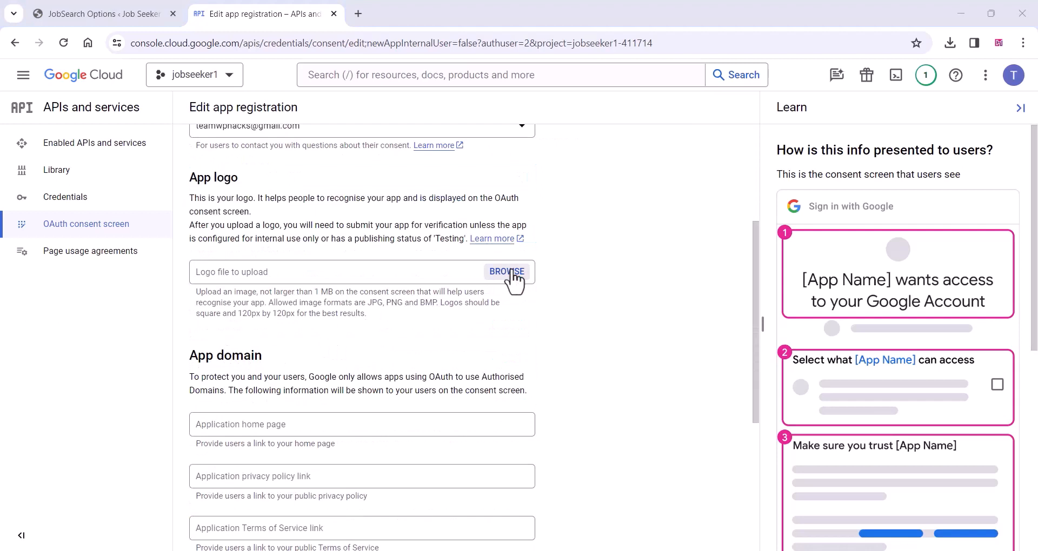
click(507, 272)
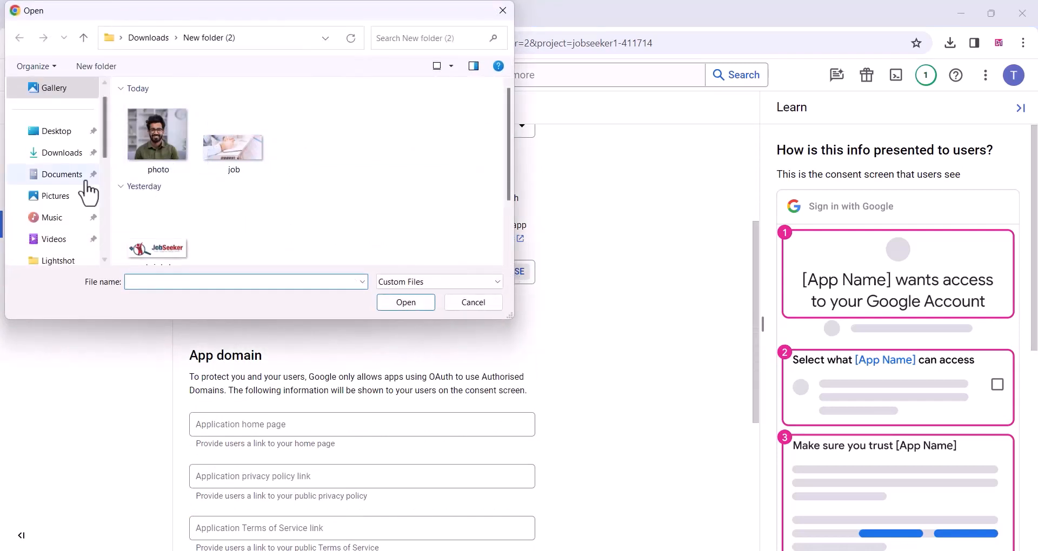
click(60, 154)
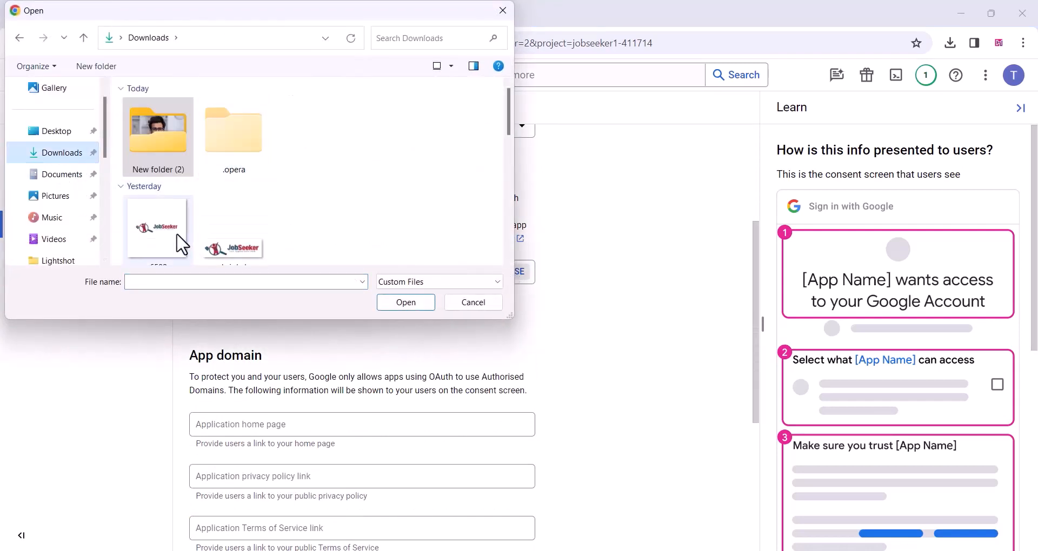
click(156, 227)
click(406, 303)
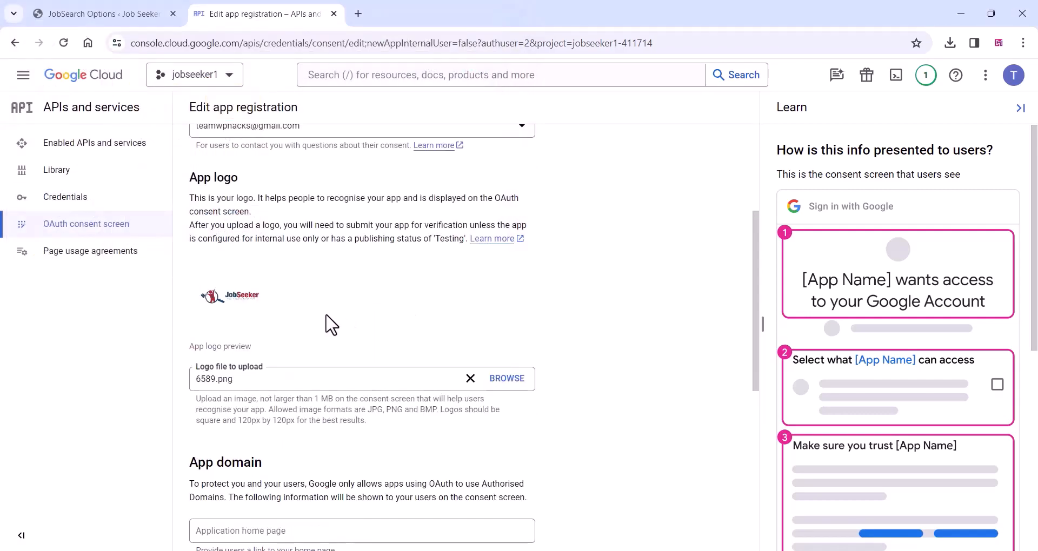
scroll(331, 324, down, 5)
click(234, 266)
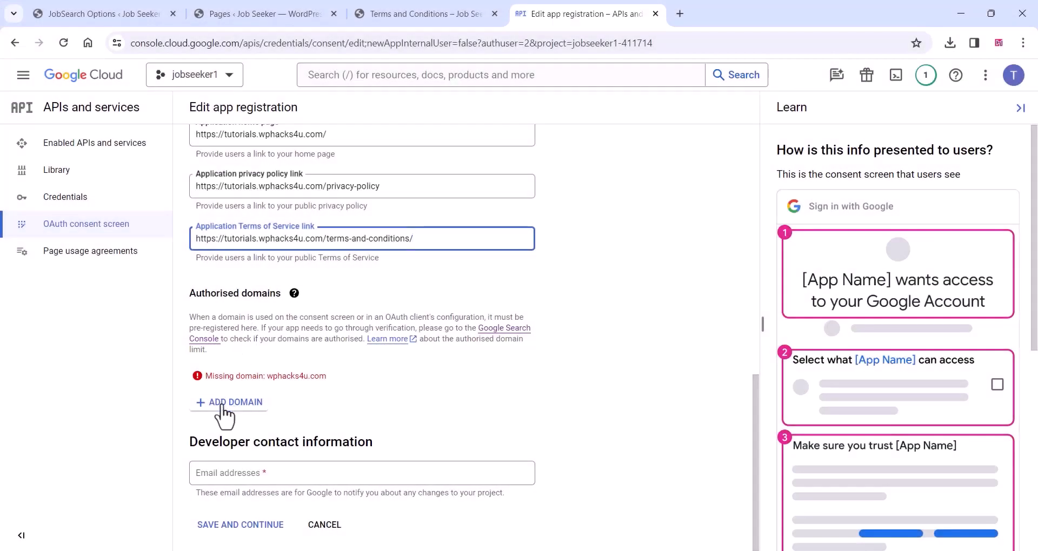
click(223, 403)
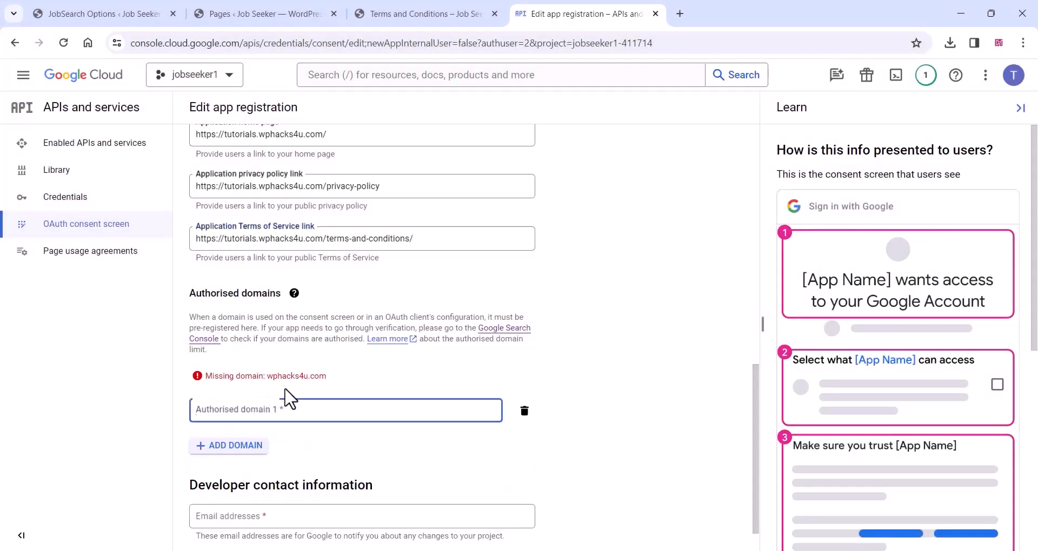
drag(269, 377, 330, 385)
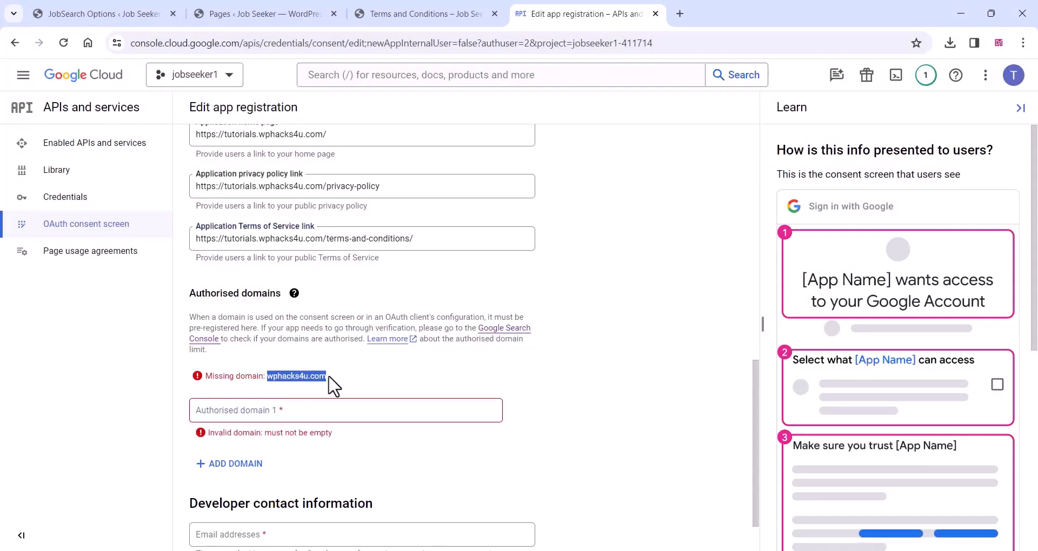
right_click(316, 385)
click(346, 236)
click(209, 417)
right_click(212, 414)
click(266, 282)
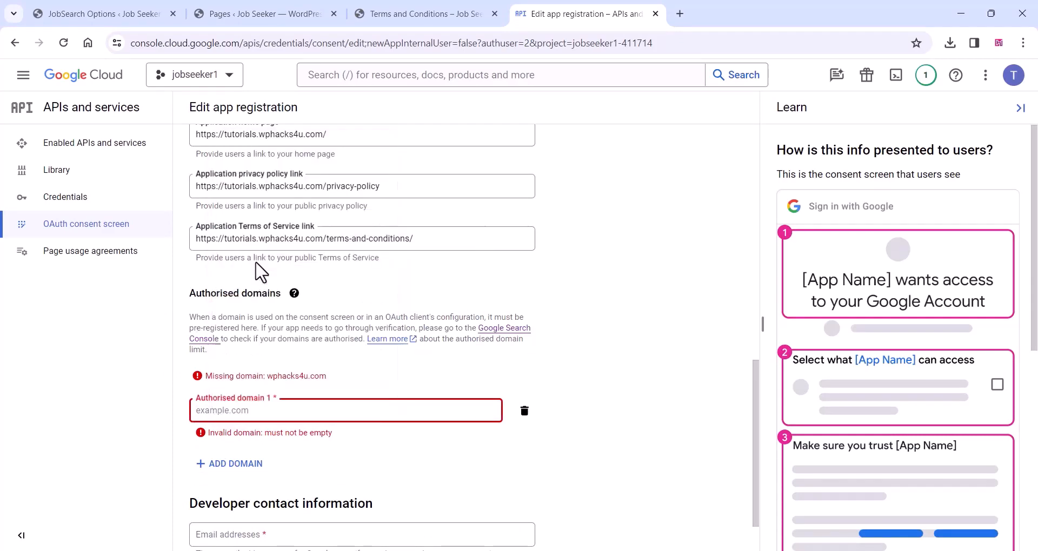
Step: Enter the developer contact e-mail, save the consent screen and continue past the scopes and test users stages without adding any
scroll(295, 430, down, 1)
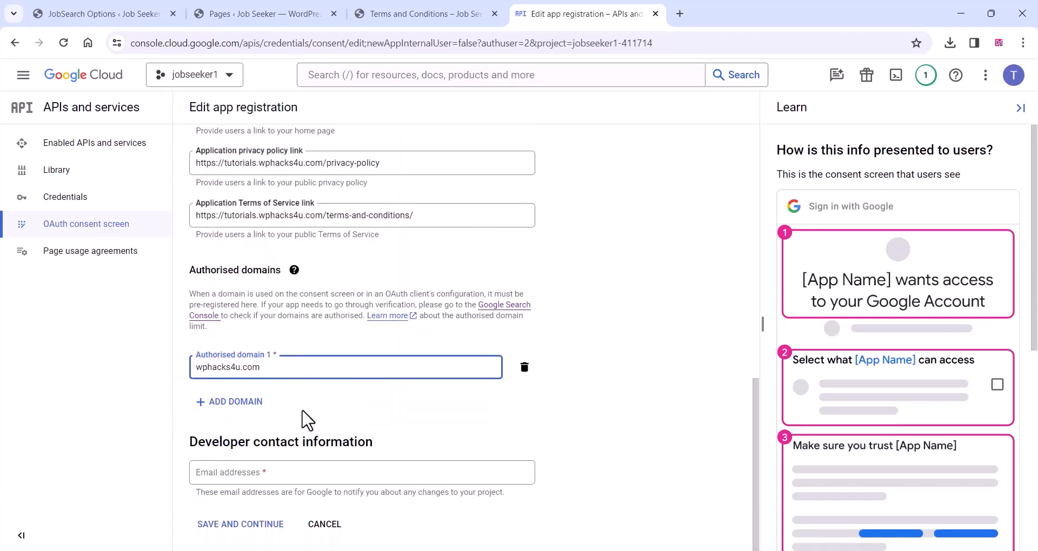
click(239, 472)
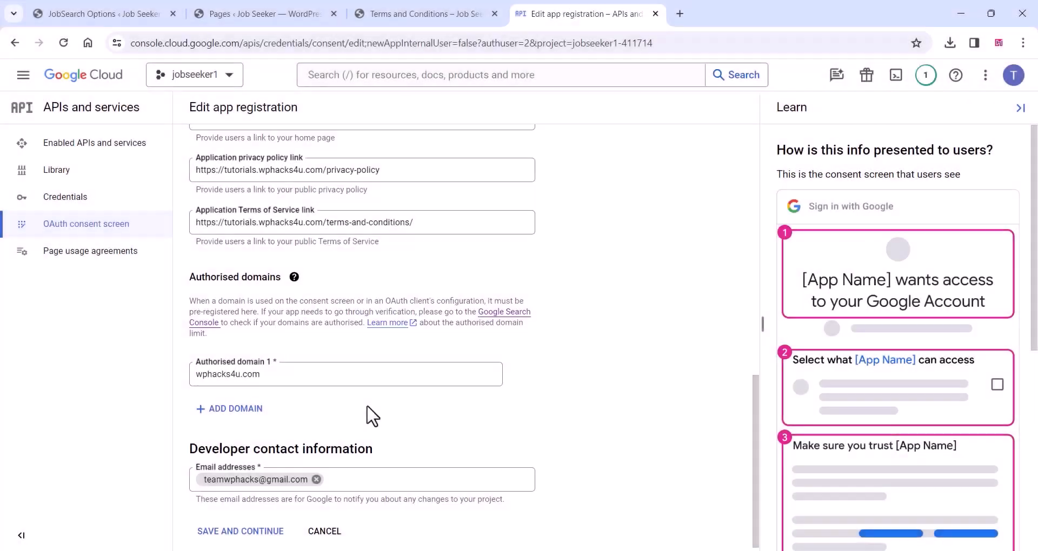
click(253, 532)
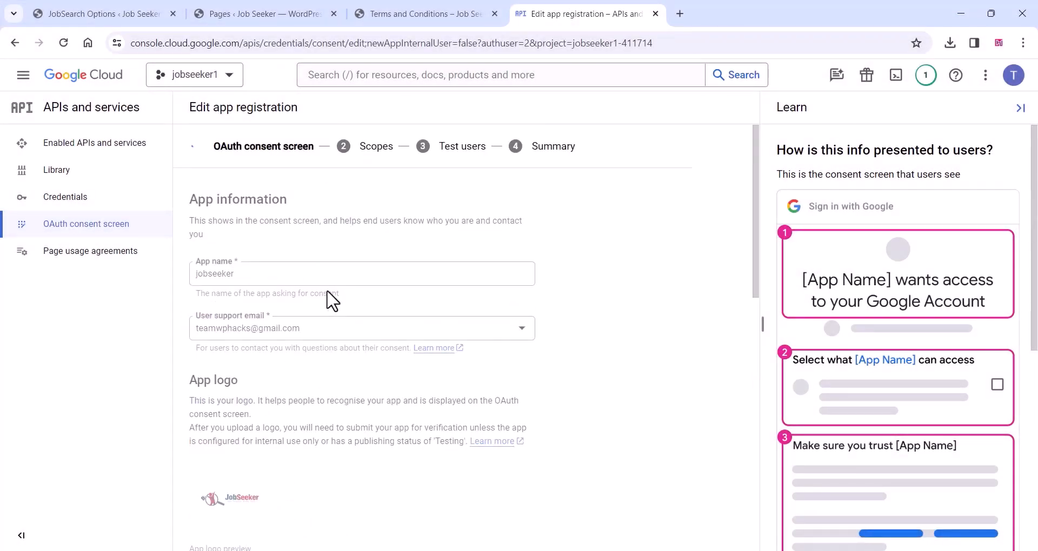
scroll(331, 300, down, 3)
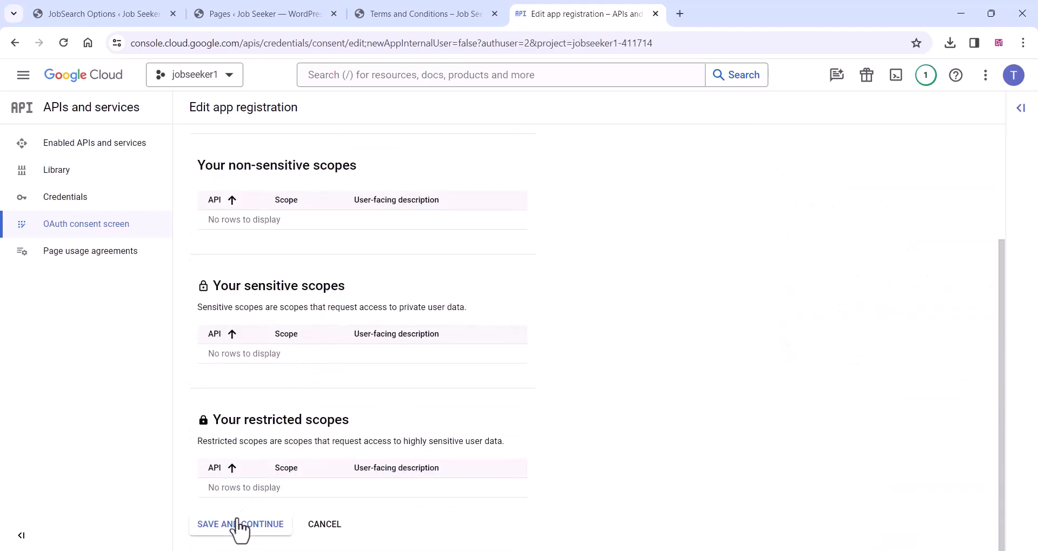
click(242, 523)
click(260, 416)
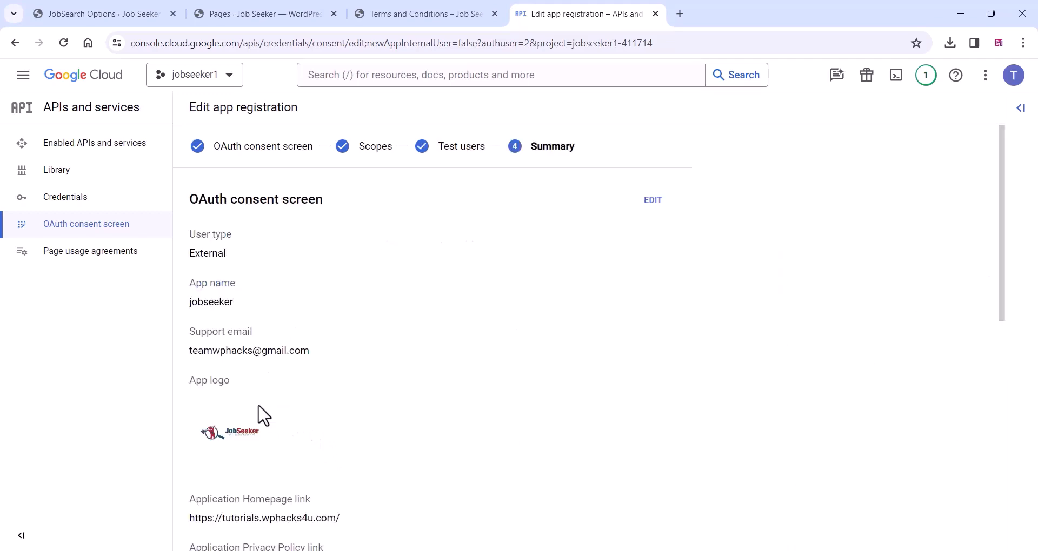
Step: Look through the app registration summary and return to the OAuth consent screen dashboard
scroll(273, 420, down, 5)
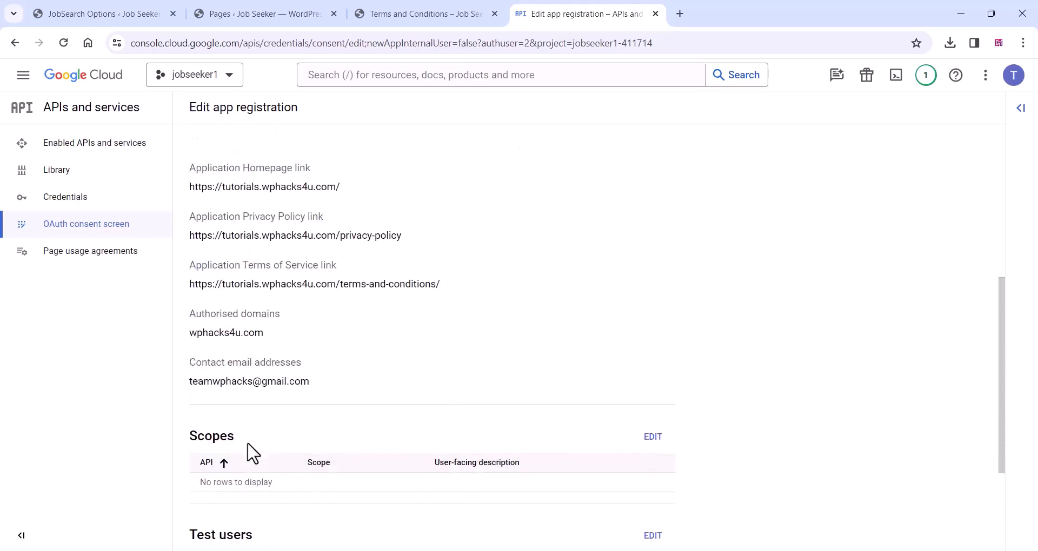
scroll(251, 452, down, 1)
scroll(254, 464, down, 3)
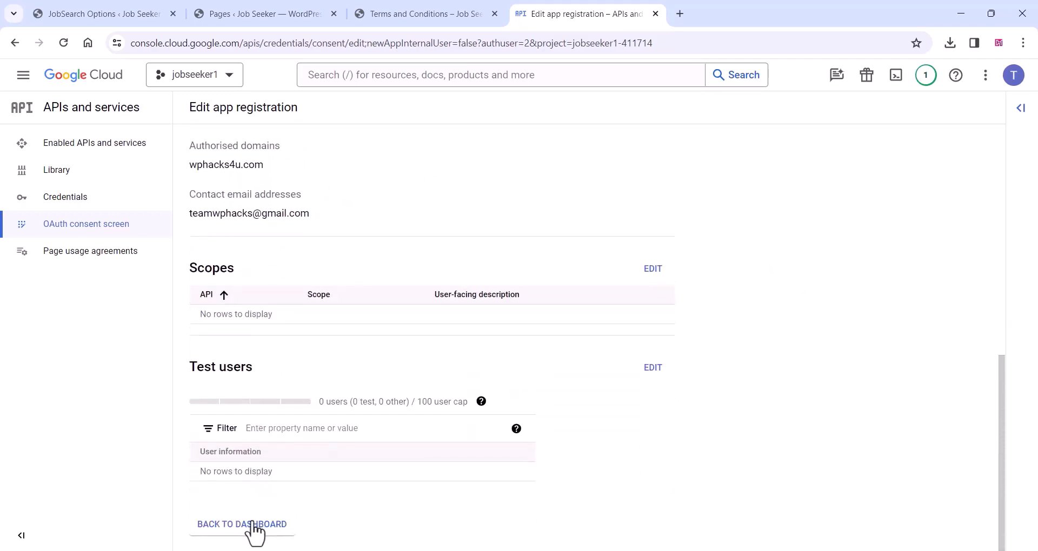
click(253, 524)
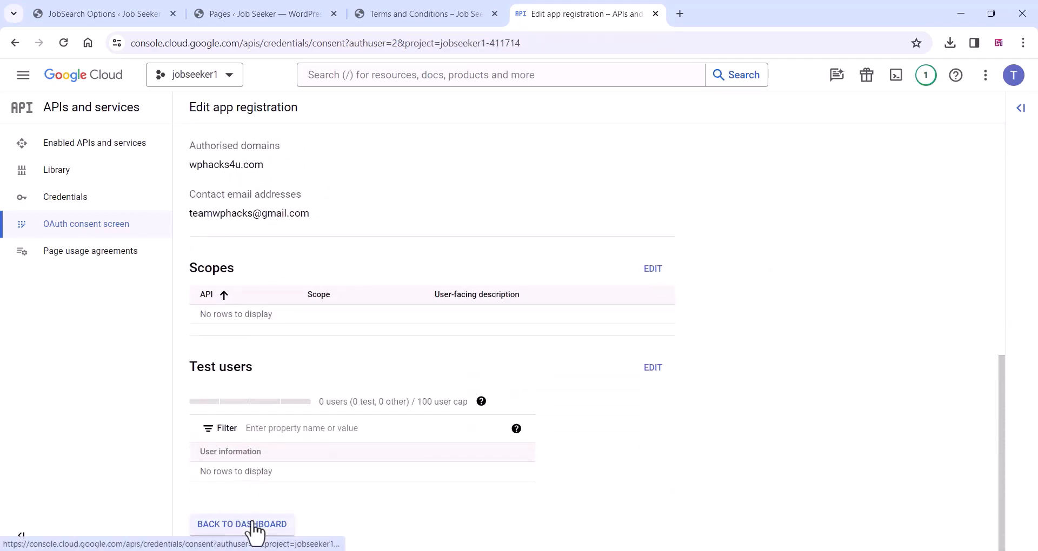
Step: Start a new OAuth client ID in the project's credentials with application type Web application, keeping the name Web client 1
click(88, 204)
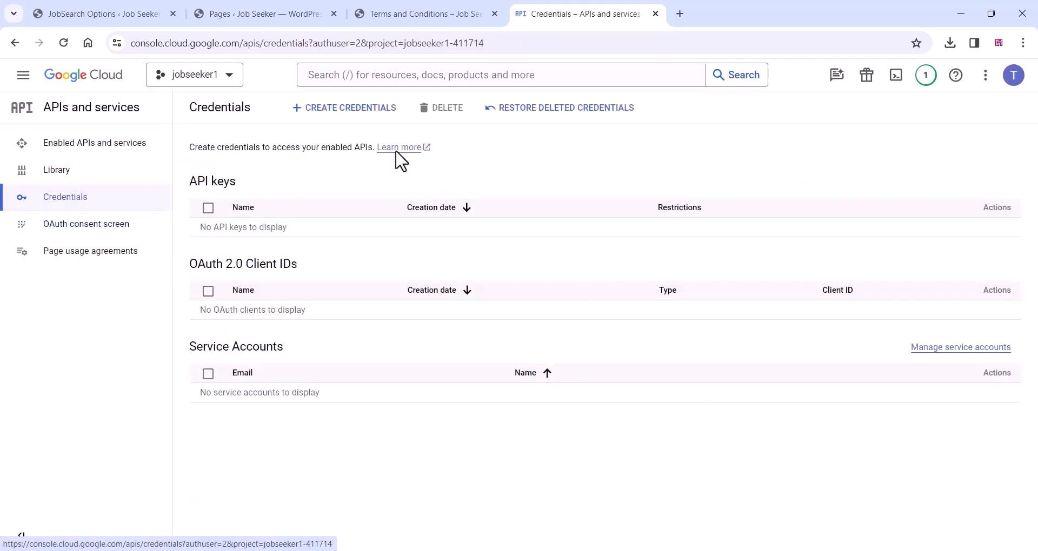
click(336, 112)
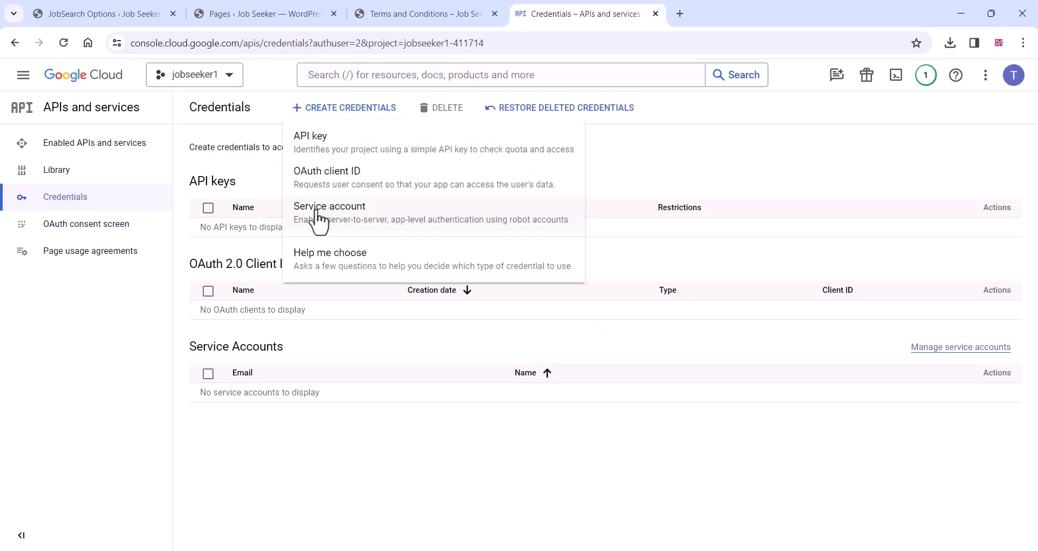
click(324, 189)
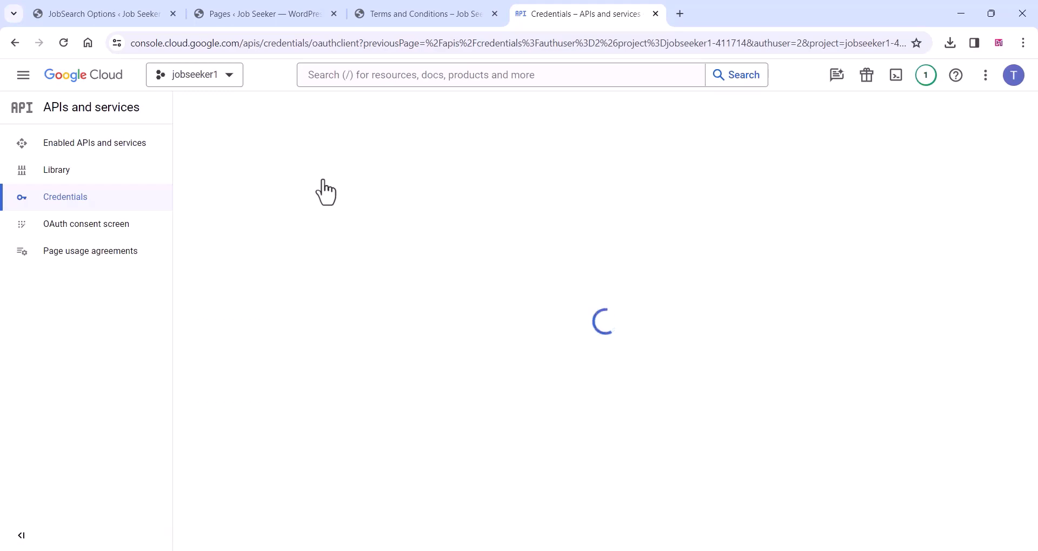
click(290, 211)
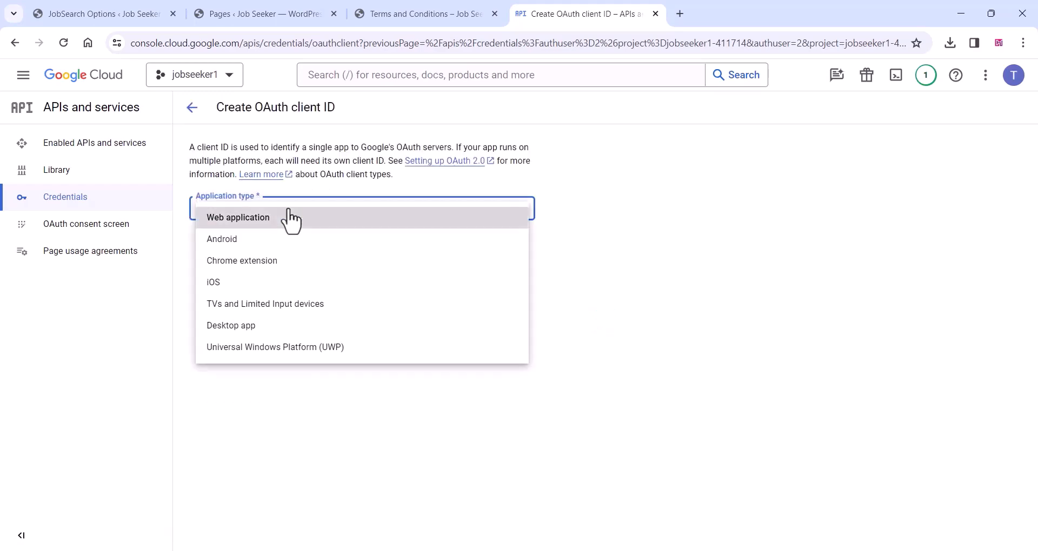
click(273, 220)
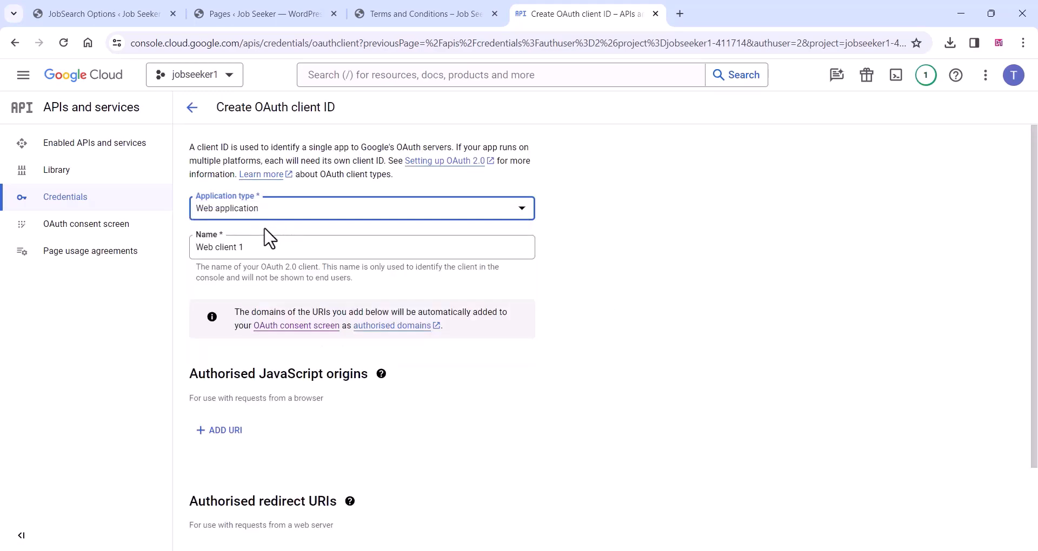
click(253, 258)
scroll(254, 265, down, 1)
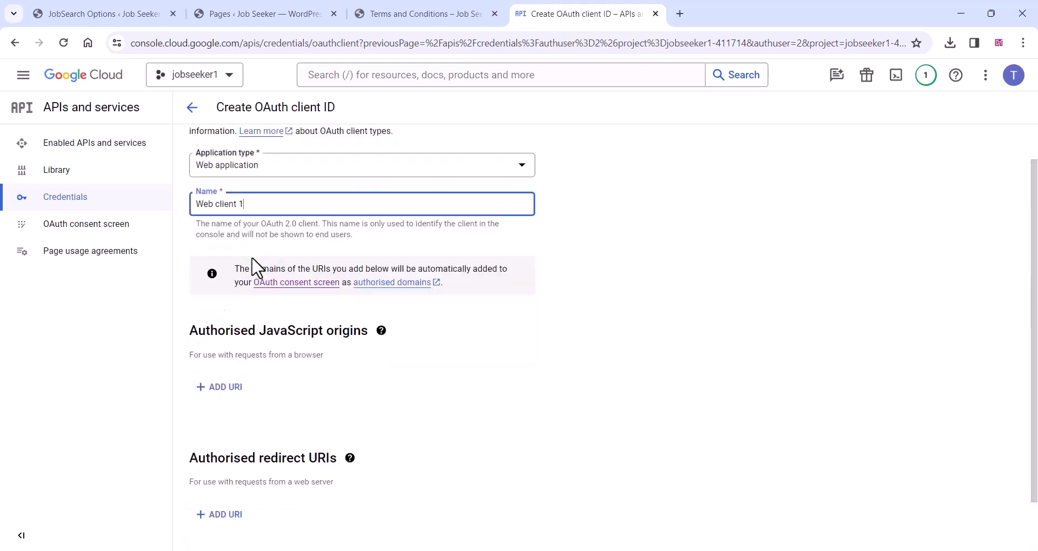
scroll(254, 327, down, 2)
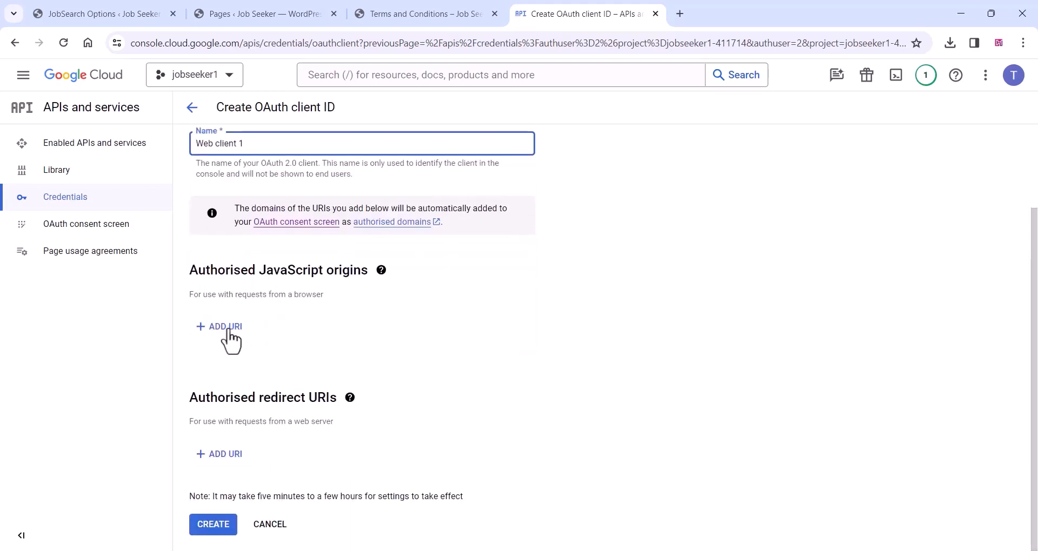
Step: Paste the copied site URL as an authorised redirect URI and create the OAuth client
click(225, 456)
scroll(224, 461, down, 2)
right_click(212, 403)
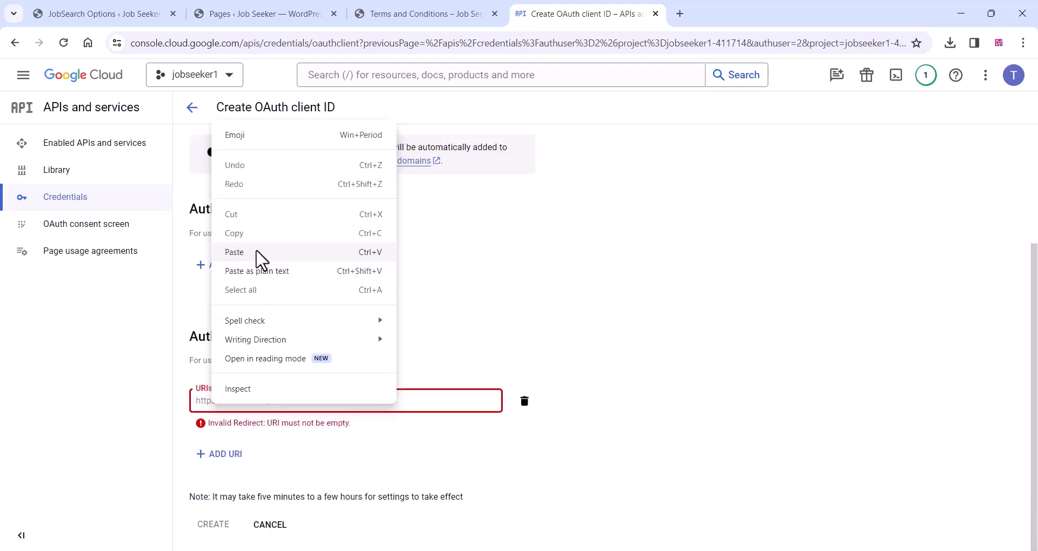
click(258, 252)
click(219, 524)
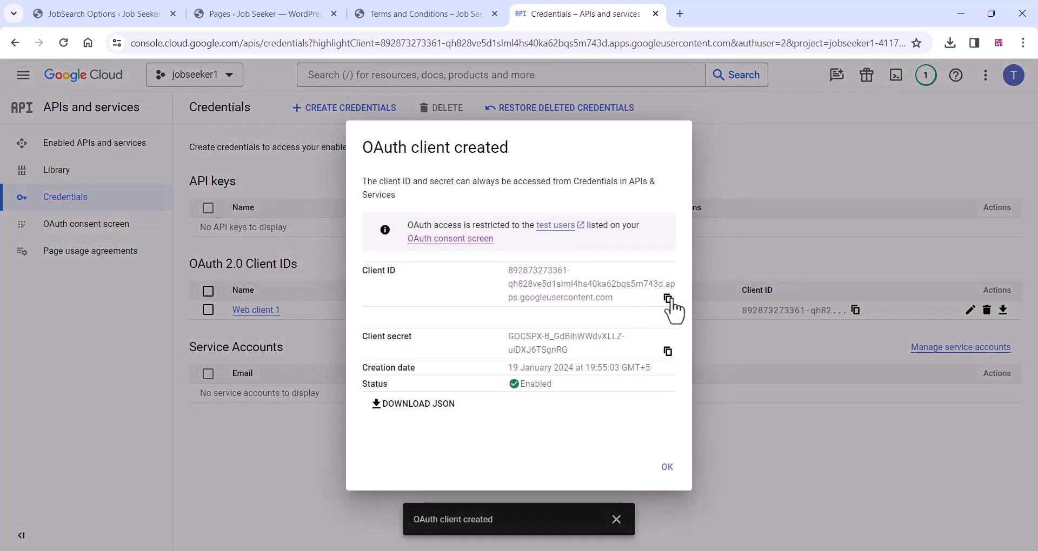
Step: Copy the new OAuth client ID into the Client ID field of the Google API settings in JobSearch Options
click(670, 300)
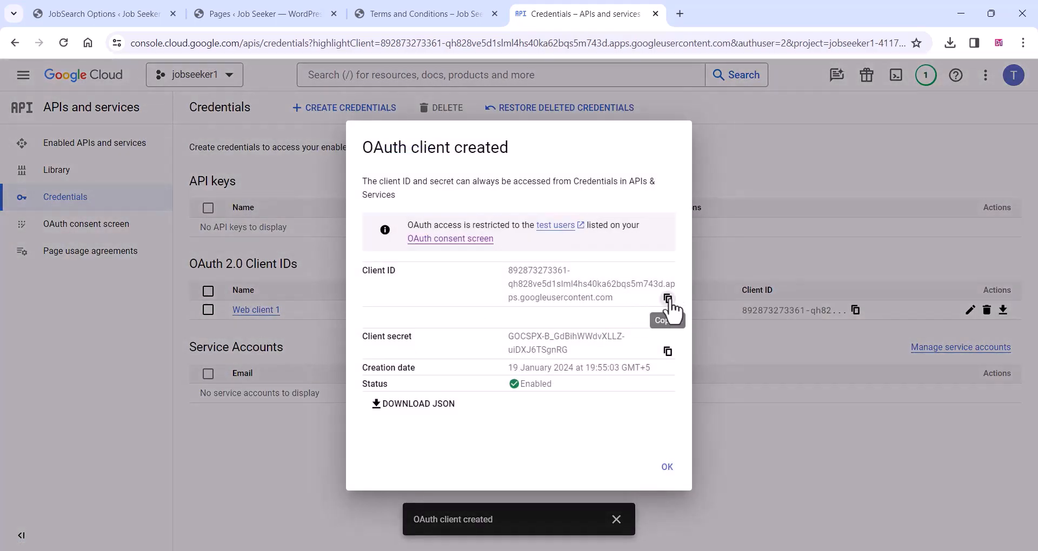
click(97, 13)
scroll(388, 295, down, 8)
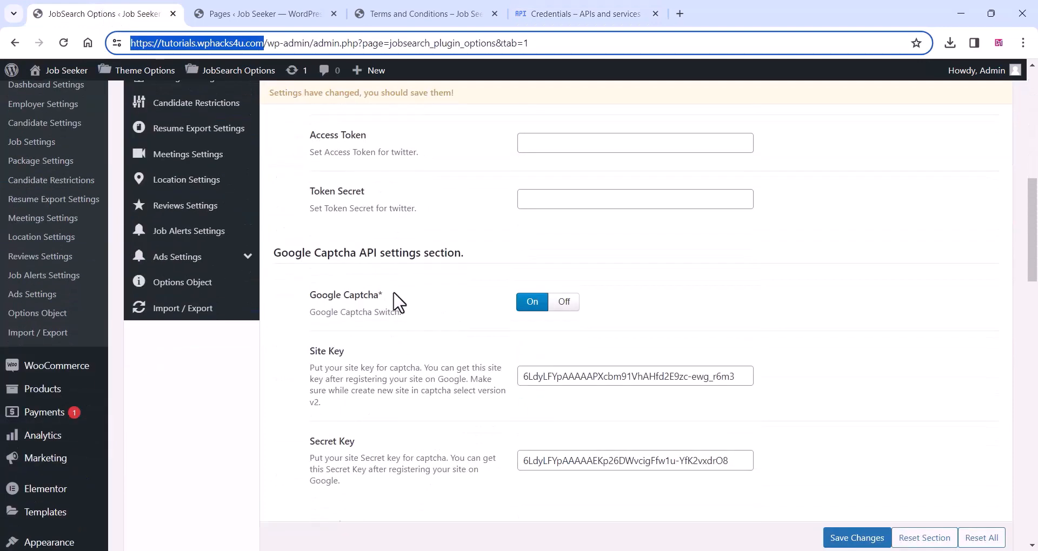
scroll(399, 302, down, 6)
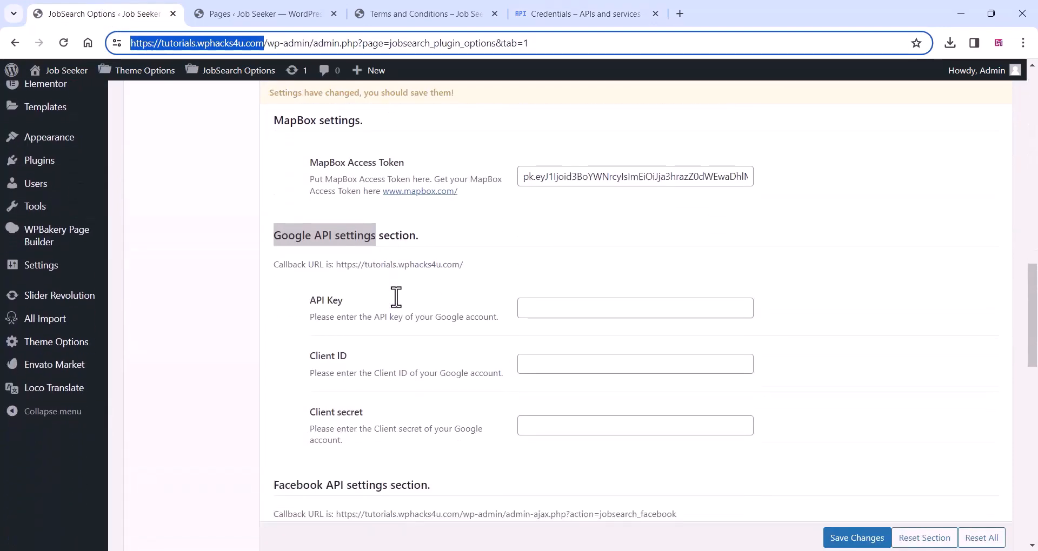
click(524, 365)
right_click(523, 366)
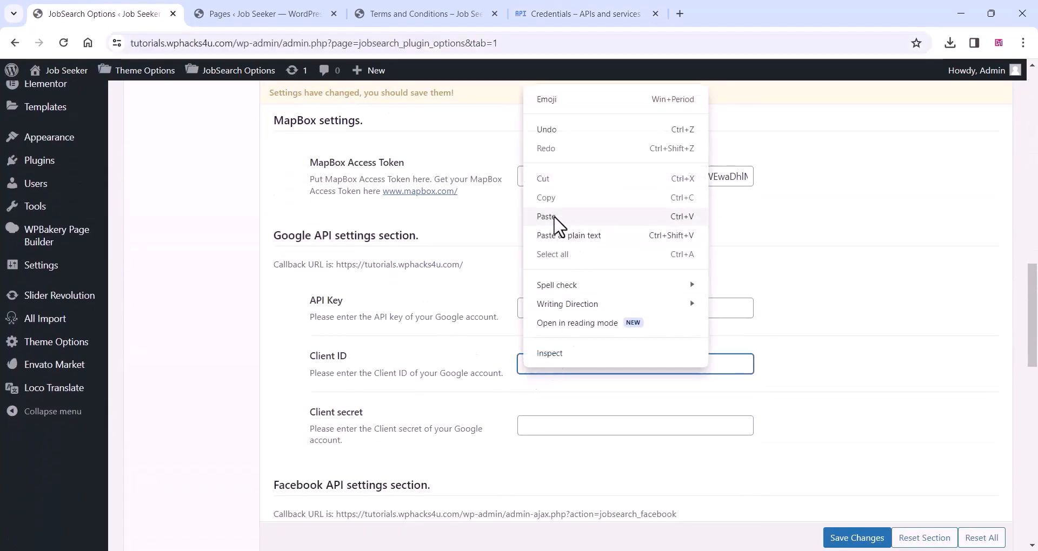
click(556, 220)
Step: Copy the OAuth client secret from Google Cloud into the Client secret field of the Google API settings
click(565, 10)
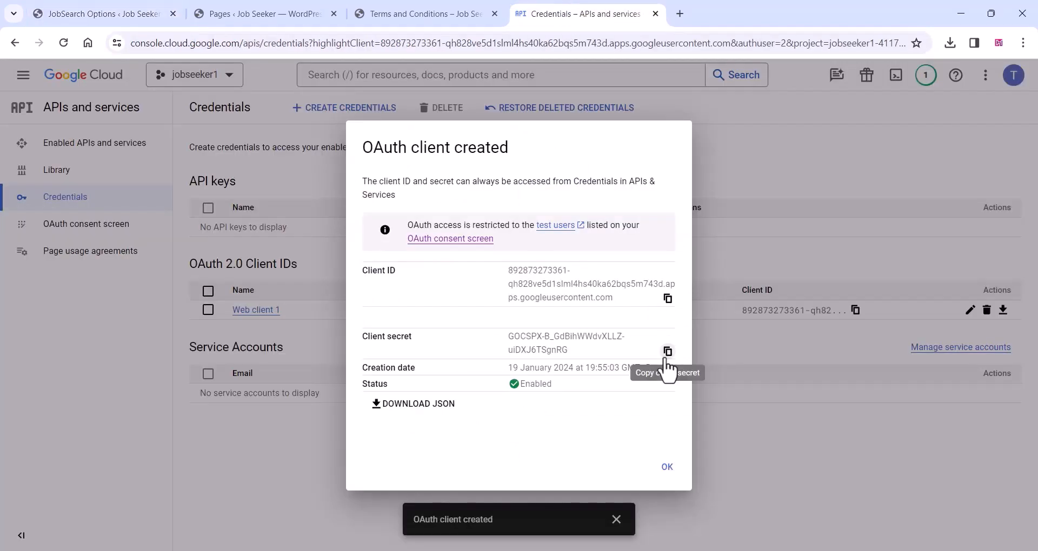
click(668, 352)
click(92, 4)
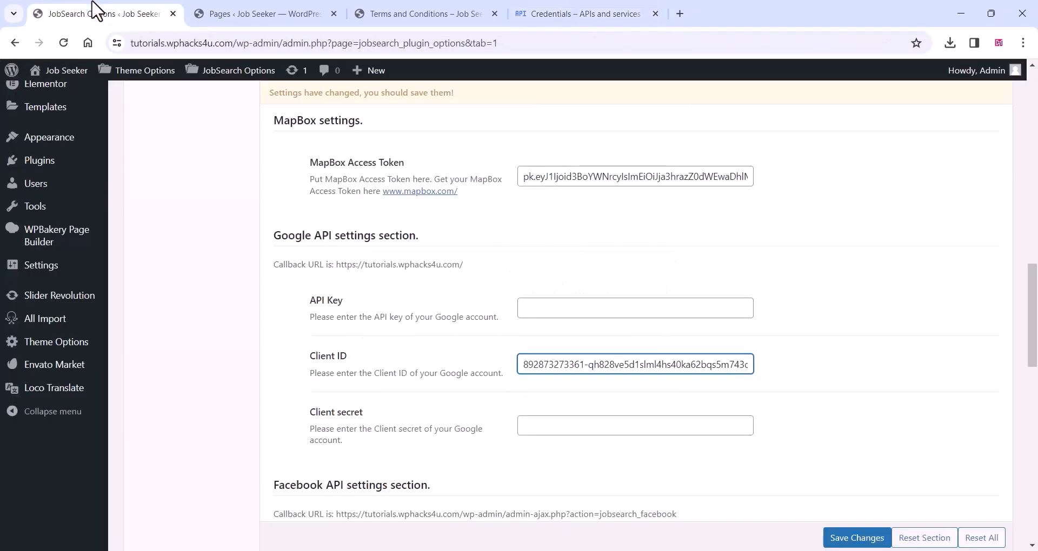
click(550, 421)
right_click(542, 423)
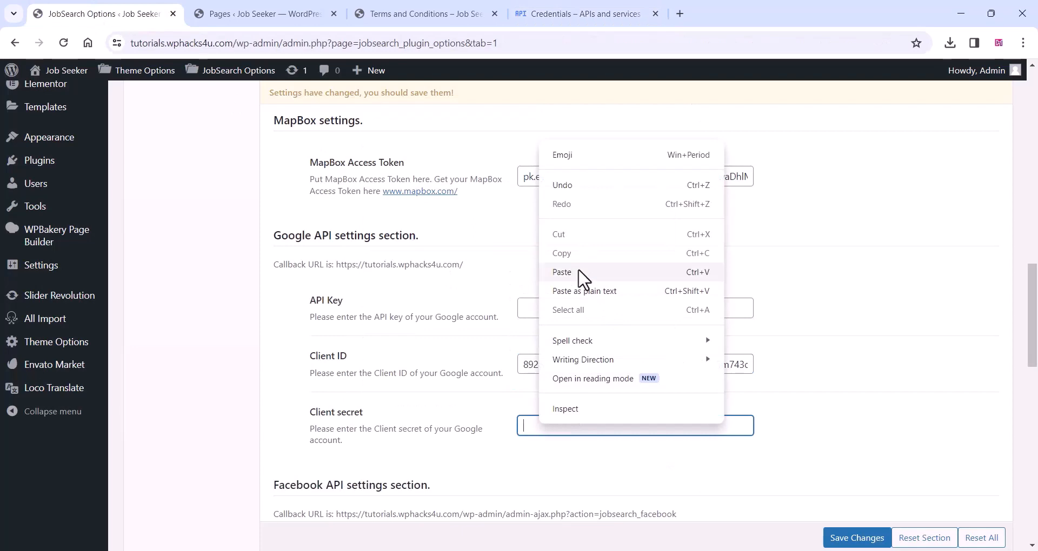
click(586, 274)
Step: Switch to the LinkedIn Developers site and start a new app named jobseeker1
scroll(512, 387, down, 4)
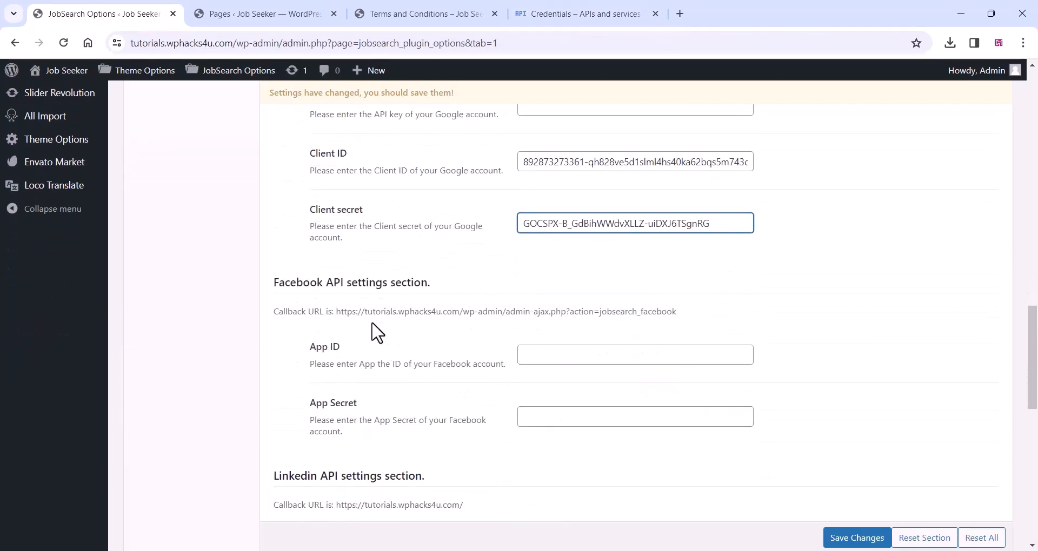
scroll(377, 334, down, 5)
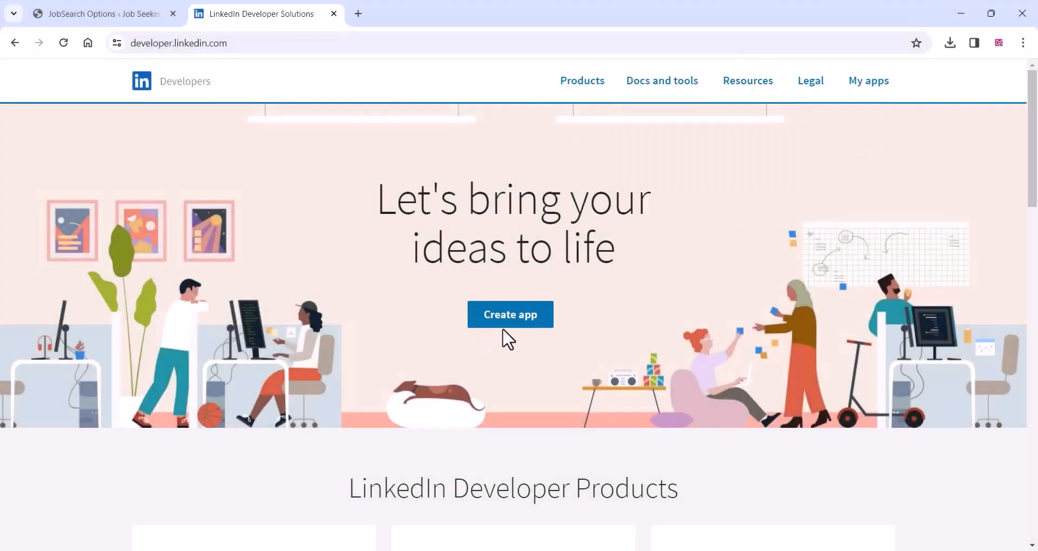
click(502, 320)
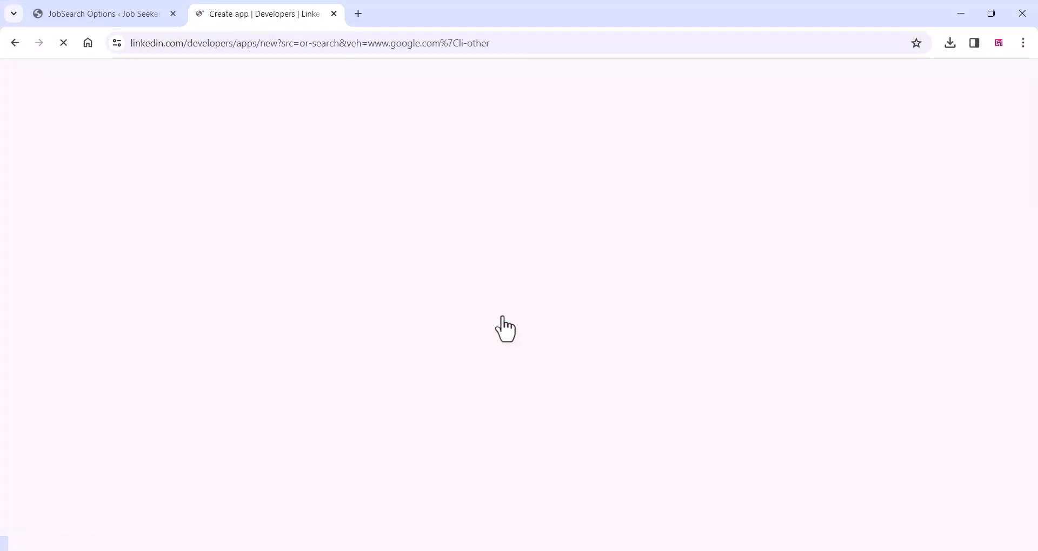
click(202, 205)
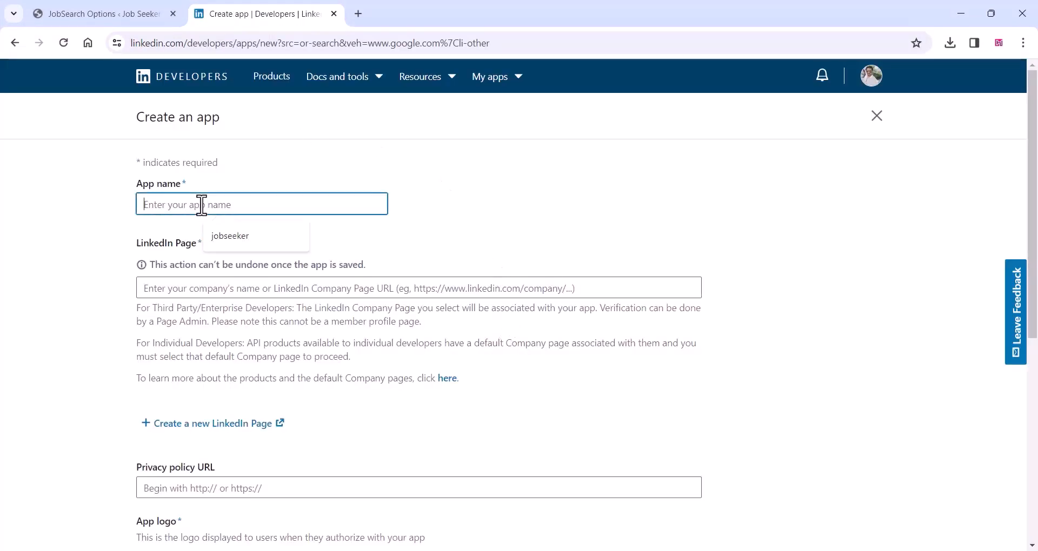
click(226, 241)
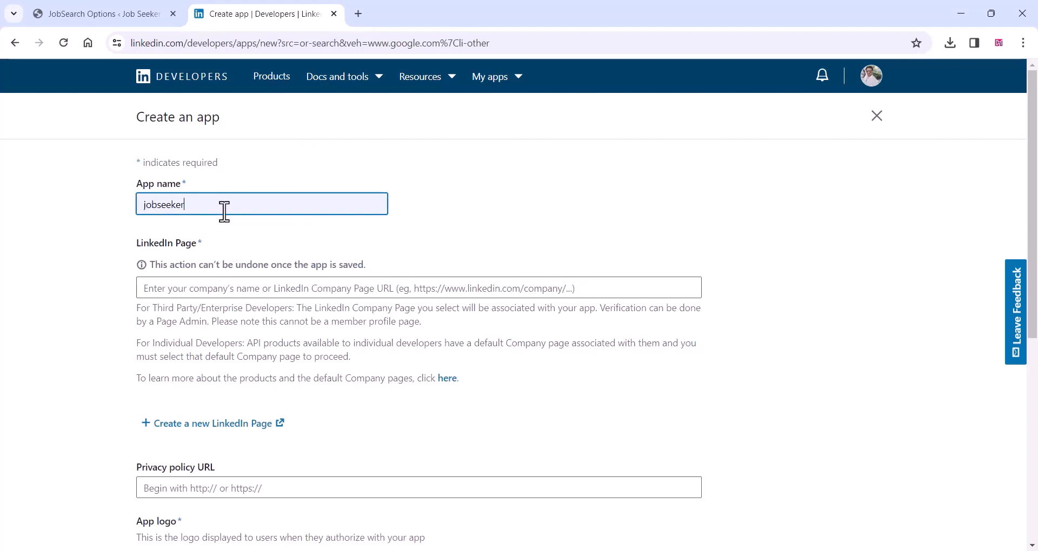
text(1)
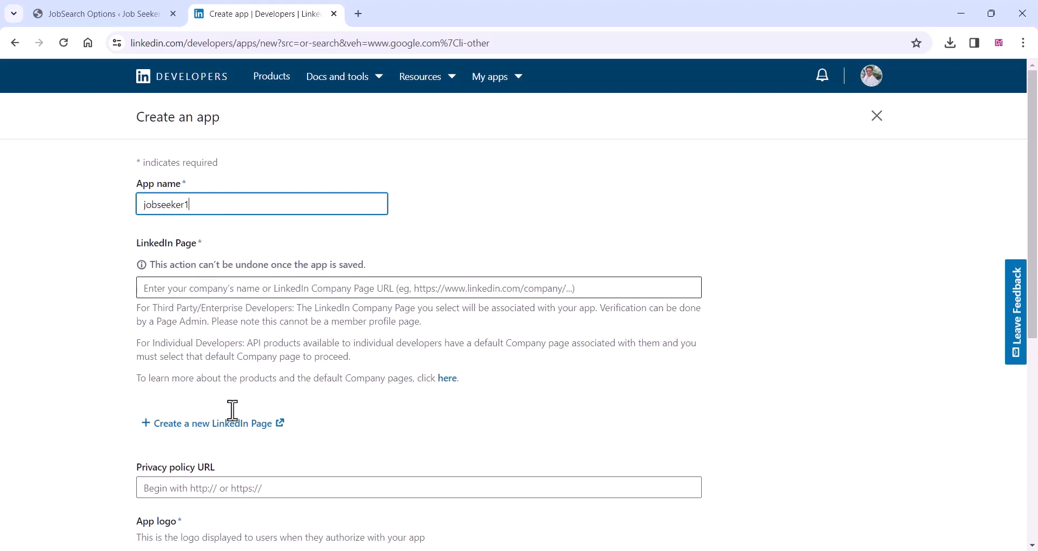
Step: Open the creation of a new LinkedIn Page and paste the jobseeker1 company page's URL as the app's LinkedIn Page
click(236, 427)
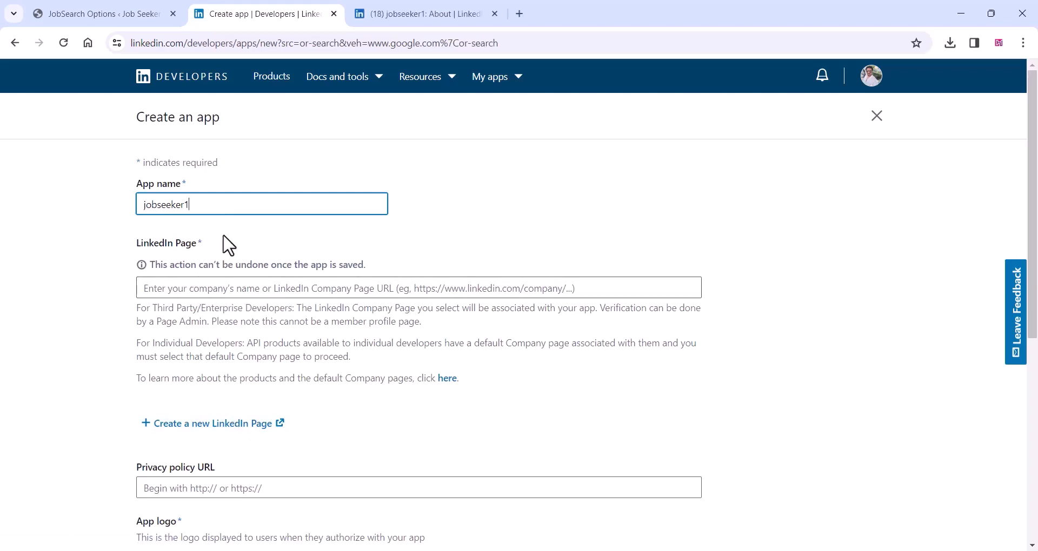
click(197, 288)
right_click(192, 287)
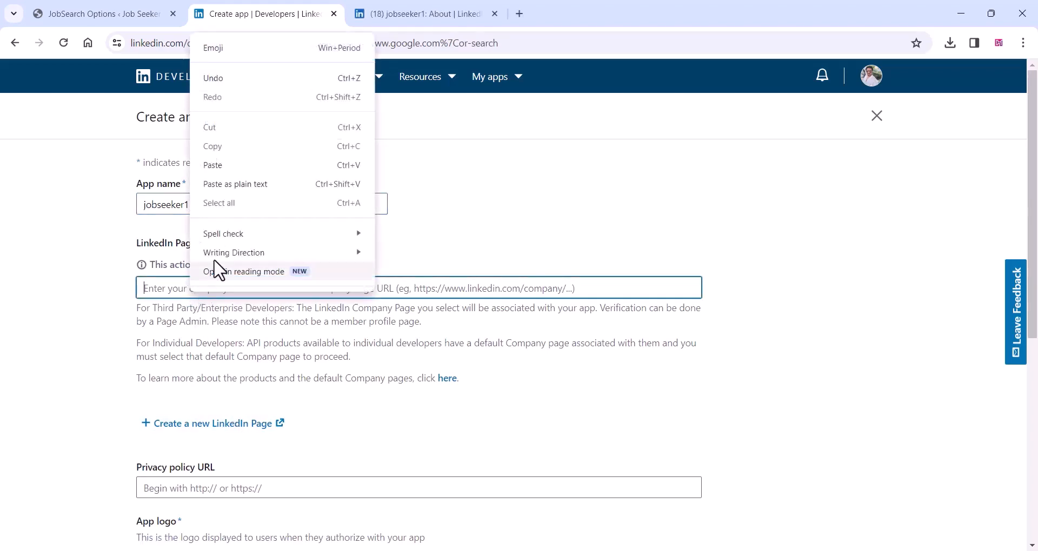
click(214, 165)
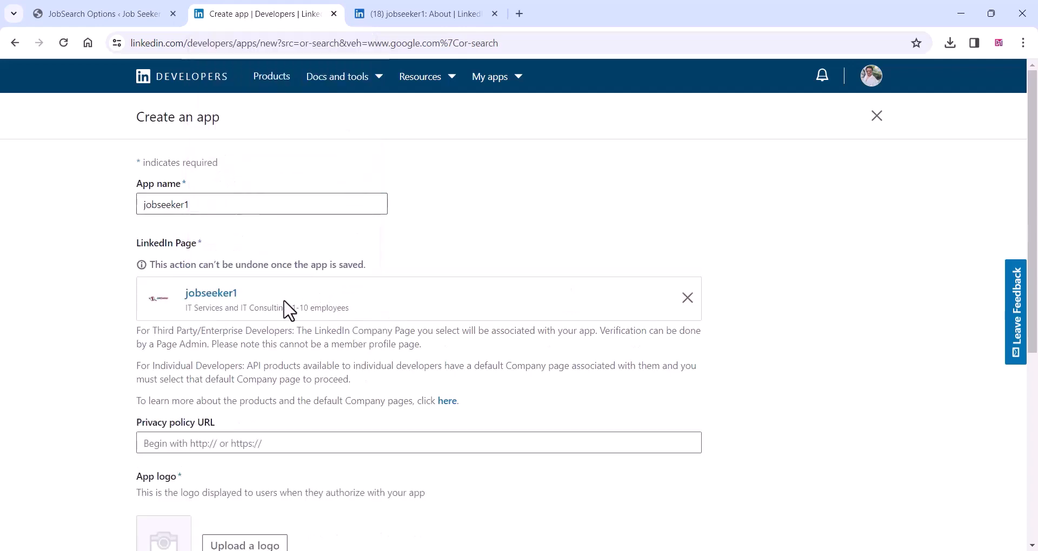
scroll(111, 384, down, 2)
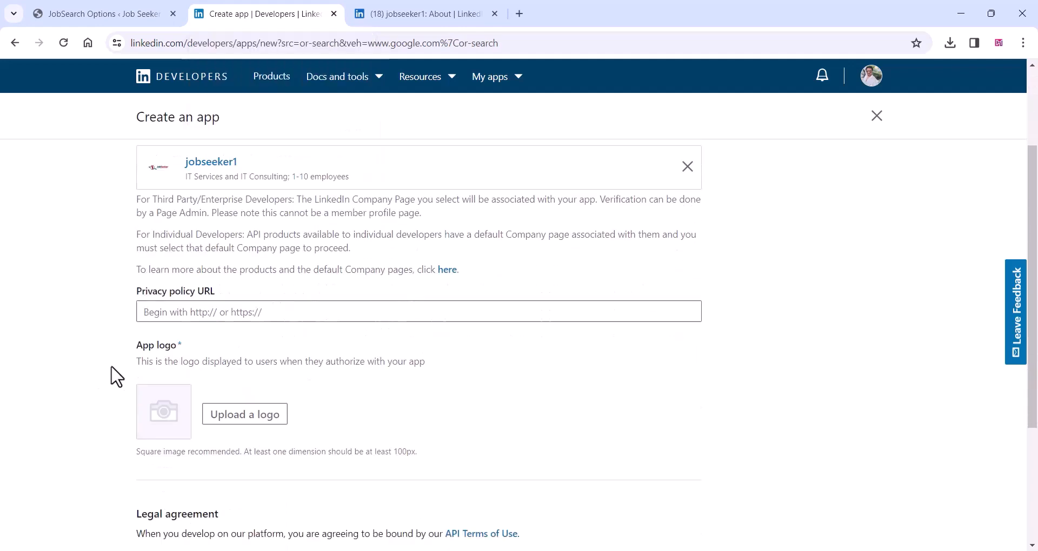
click(195, 309)
click(249, 340)
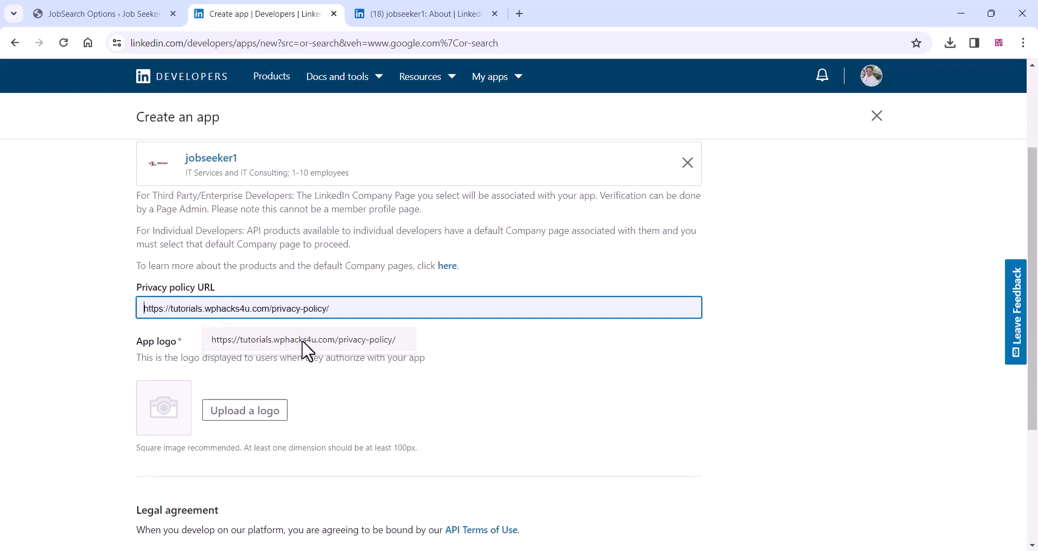
scroll(247, 357, down, 1)
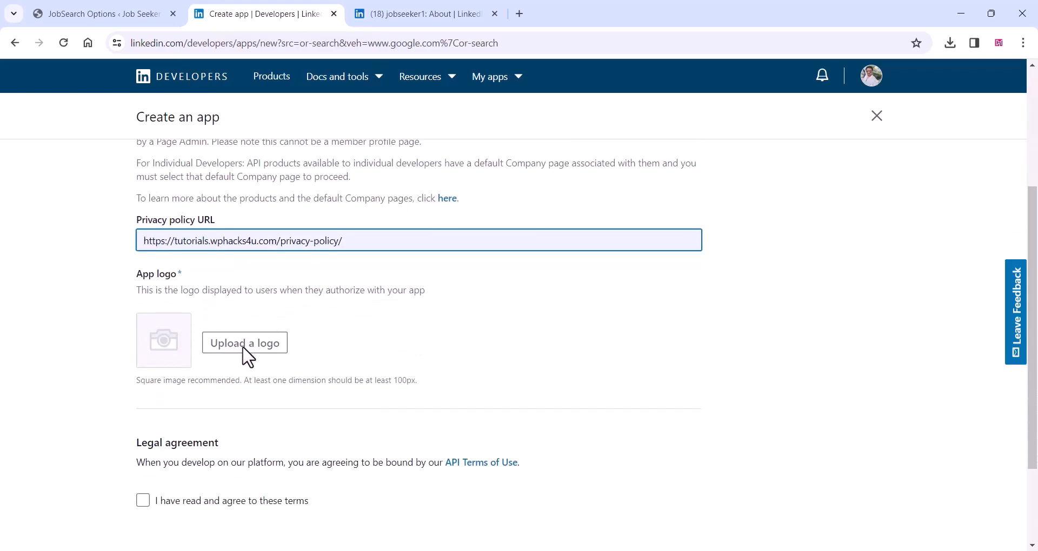
click(232, 345)
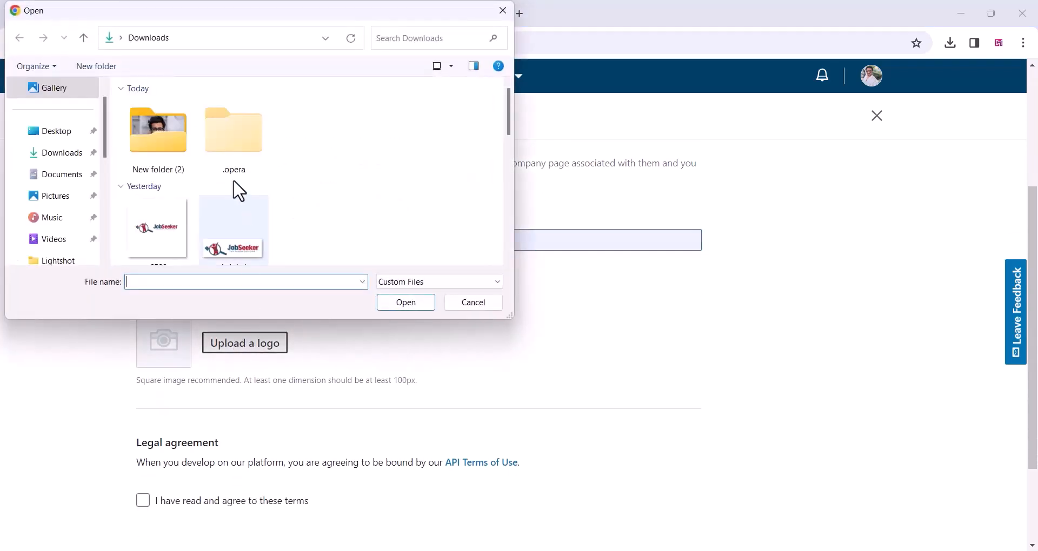
click(162, 250)
click(406, 302)
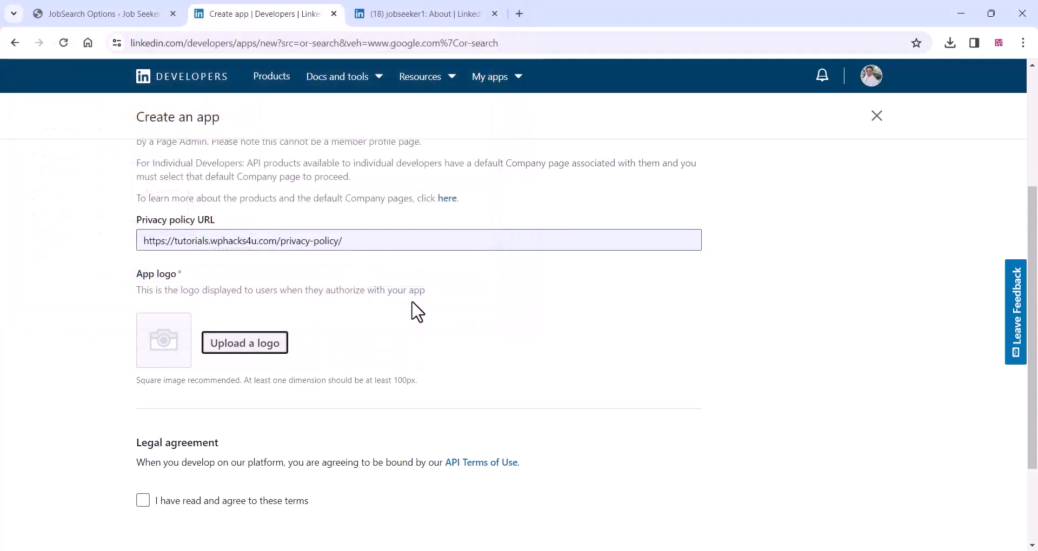
Step: Agree to the API Terms of Use and create the LinkedIn app
scroll(201, 395, down, 2)
click(143, 377)
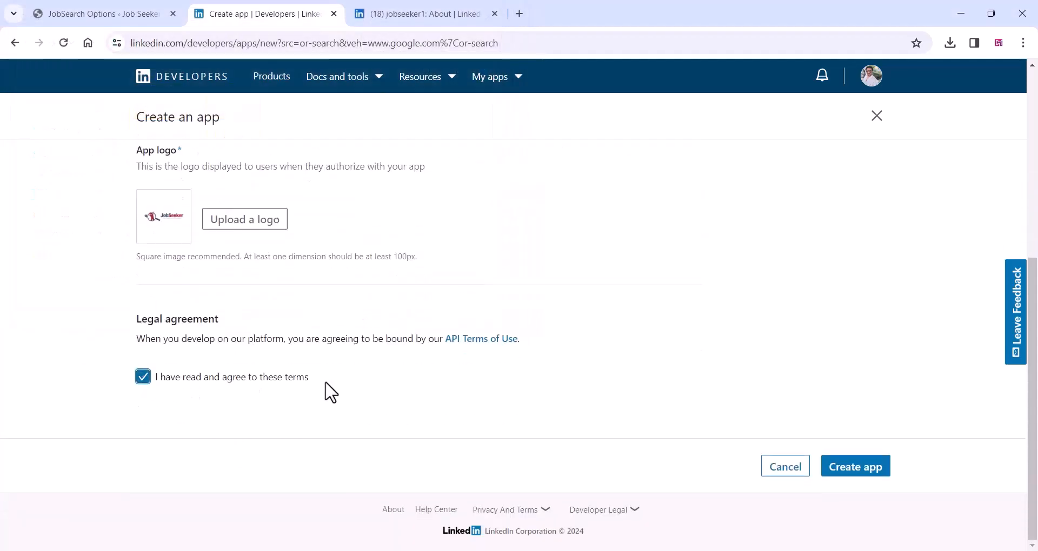
click(842, 473)
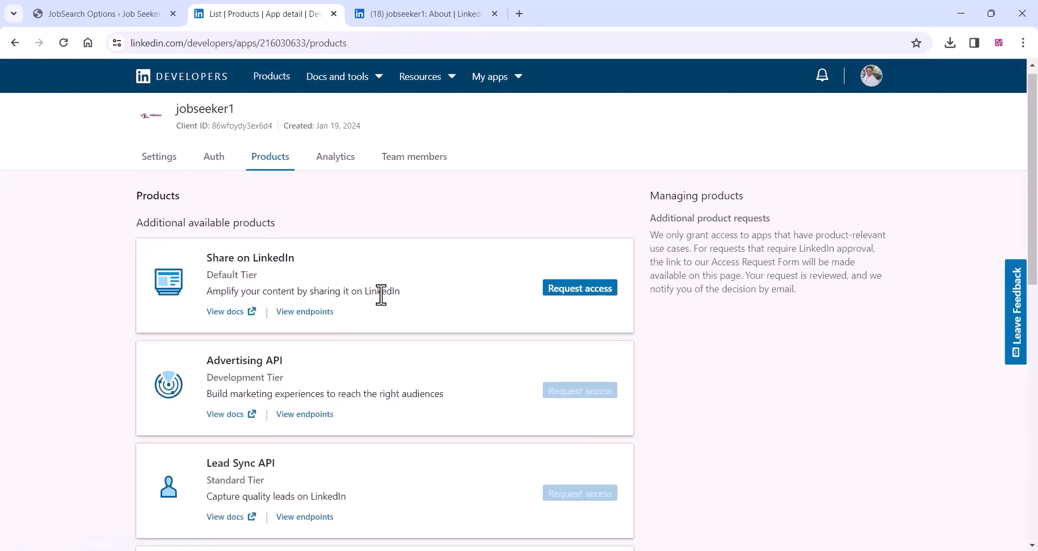
Step: Request access to the Sign In with LinkedIn using OpenID Connect product for the jobseeker1 app, agreeing to its terms
scroll(380, 294, down, 5)
scroll(383, 307, down, 3)
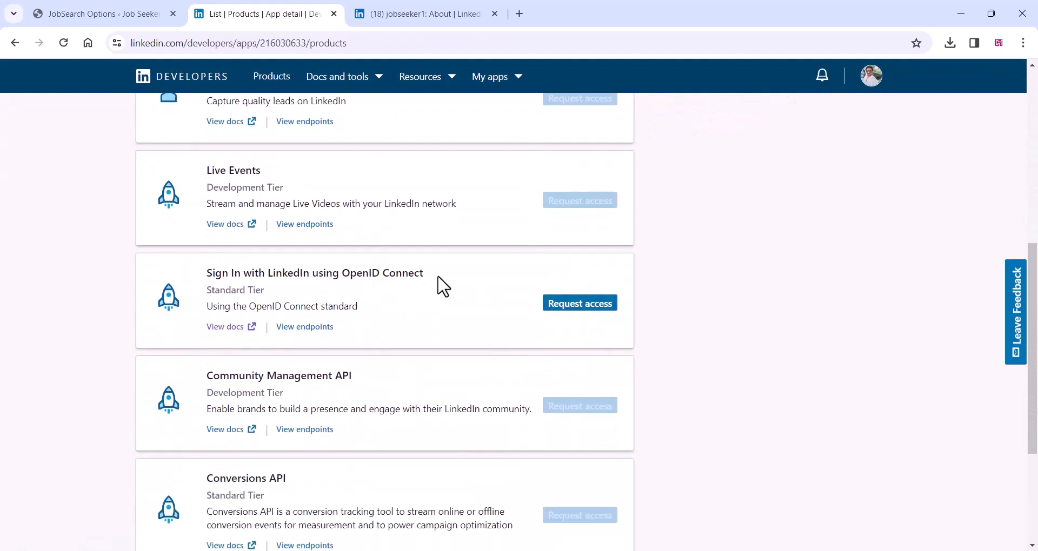
drag(439, 287, 209, 283)
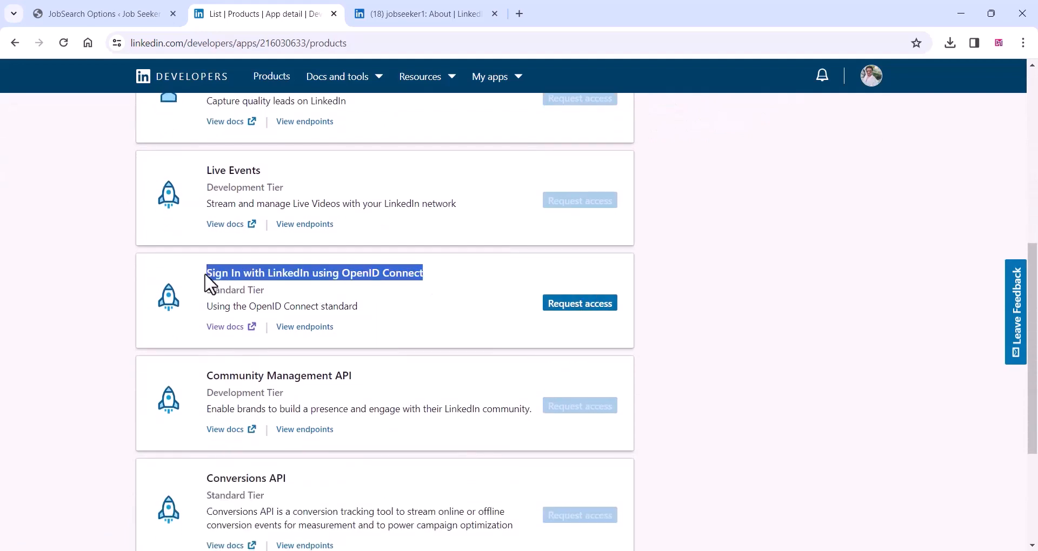
click(556, 305)
click(355, 268)
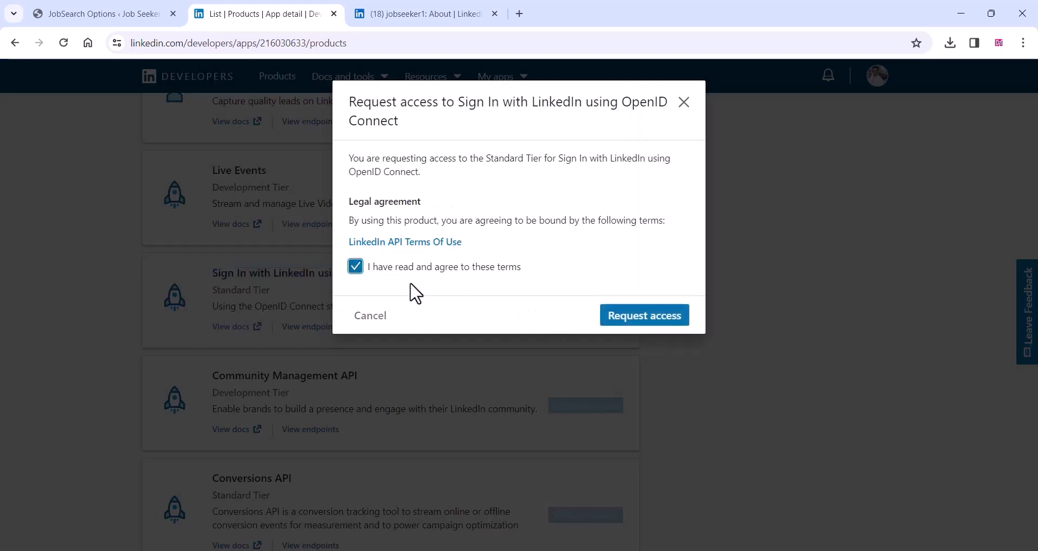
click(641, 317)
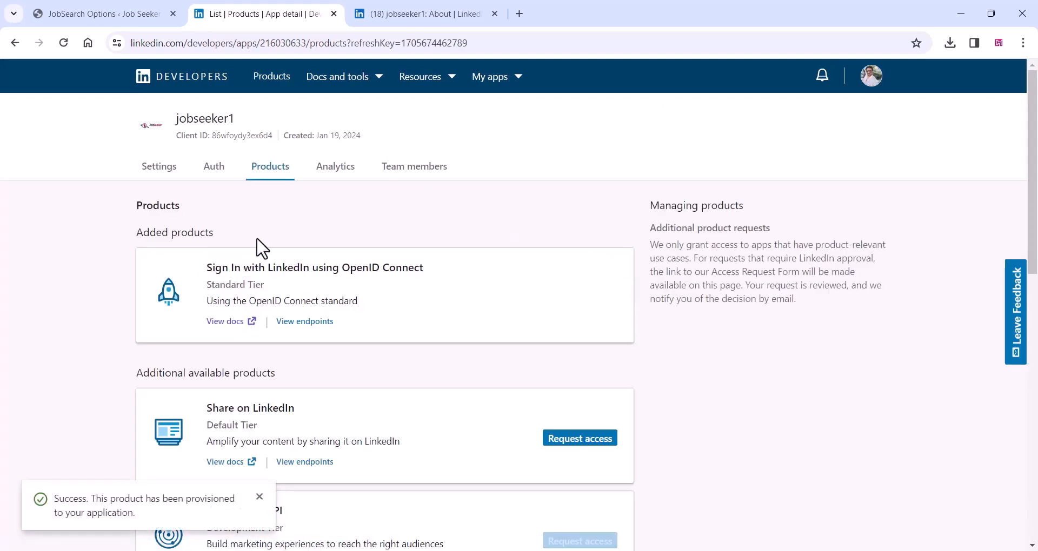
Step: Copy the LinkedIn app's client ID into the Client ID field of the JobSearch LinkedIn API settings
click(214, 168)
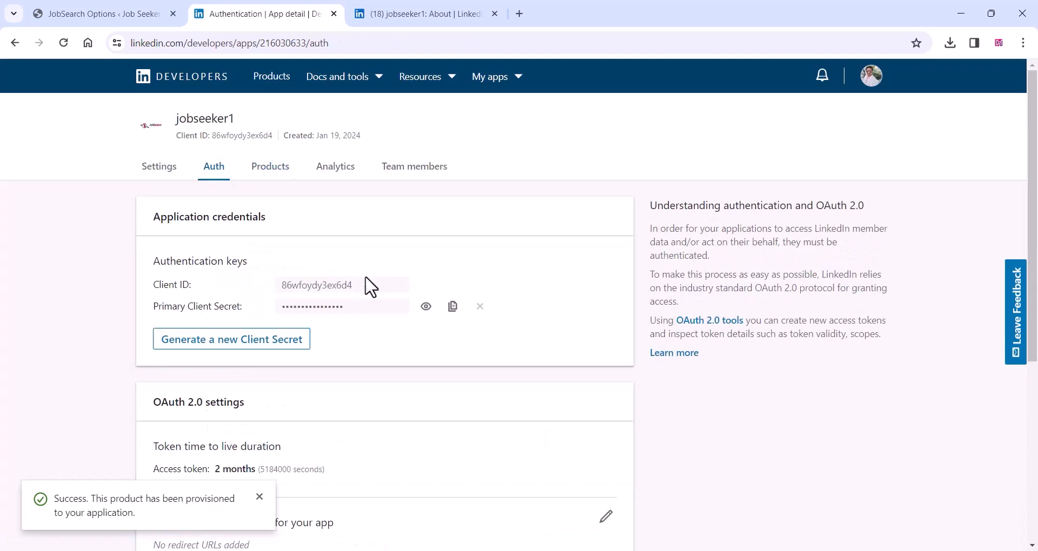
drag(362, 286, 243, 298)
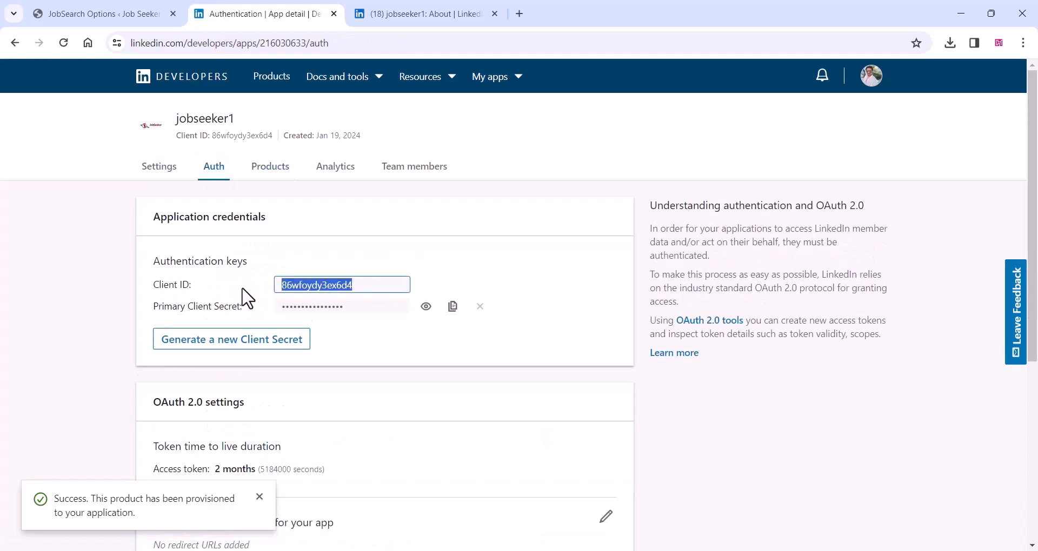
right_click(293, 288)
click(312, 300)
click(48, 12)
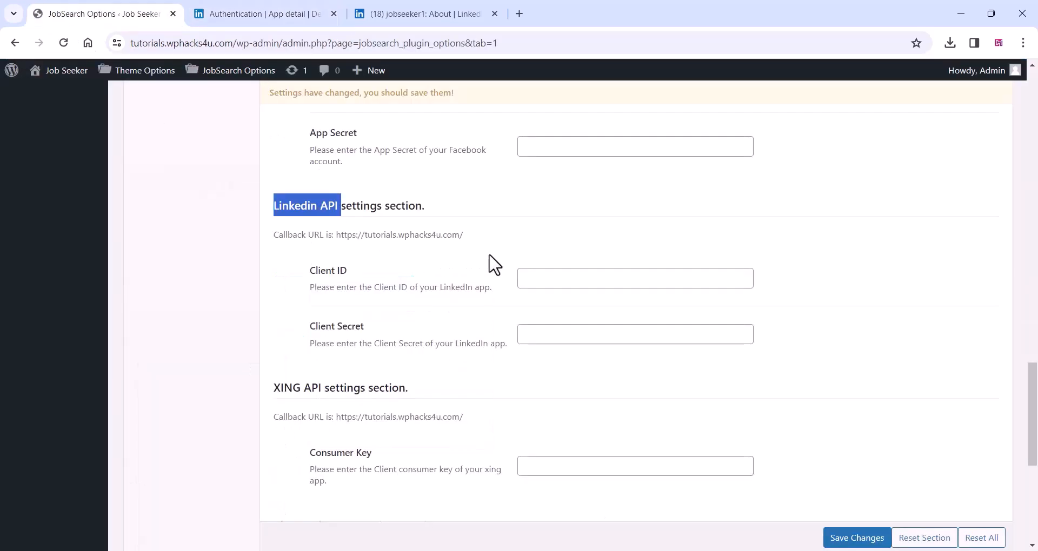
right_click(533, 278)
click(562, 410)
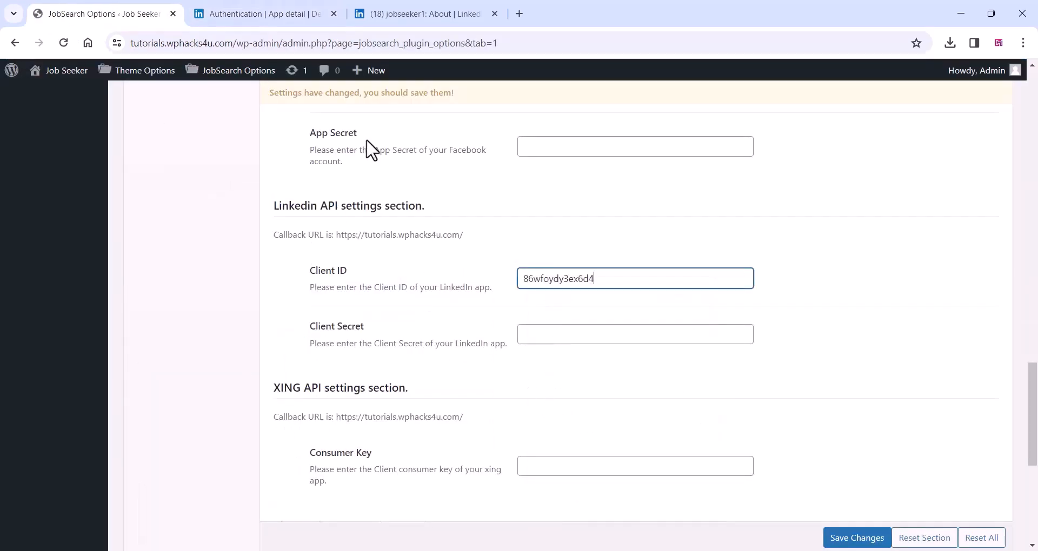
Step: Copy the LinkedIn app's primary client secret into the Client Secret field of the JobSearch LinkedIn API settings
click(252, 12)
click(452, 307)
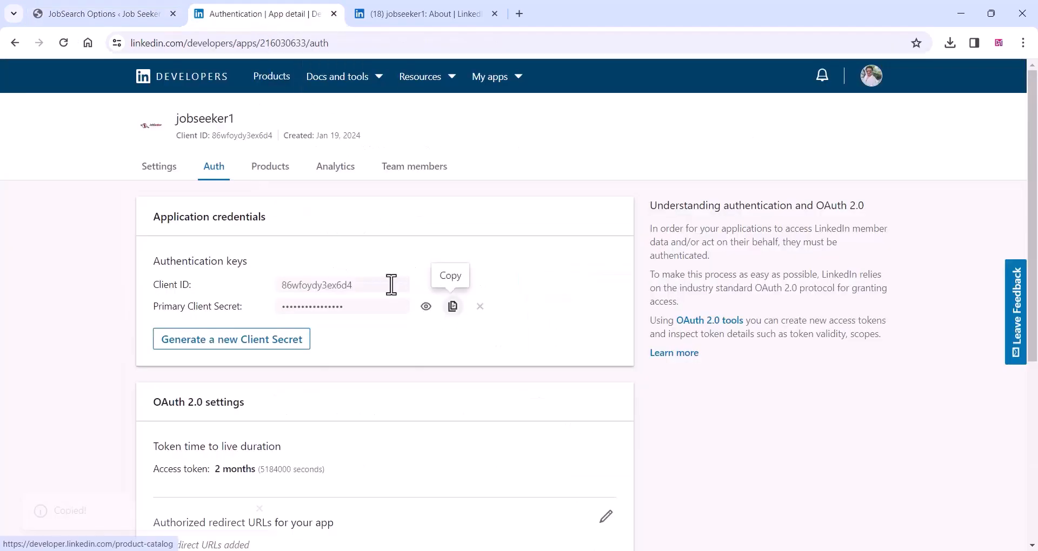
click(130, 11)
right_click(541, 335)
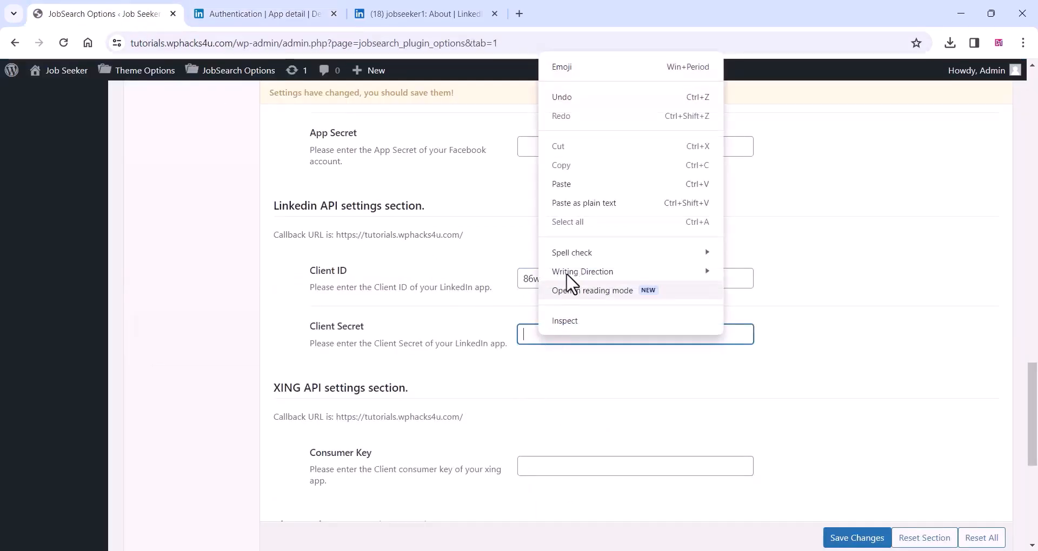
click(567, 190)
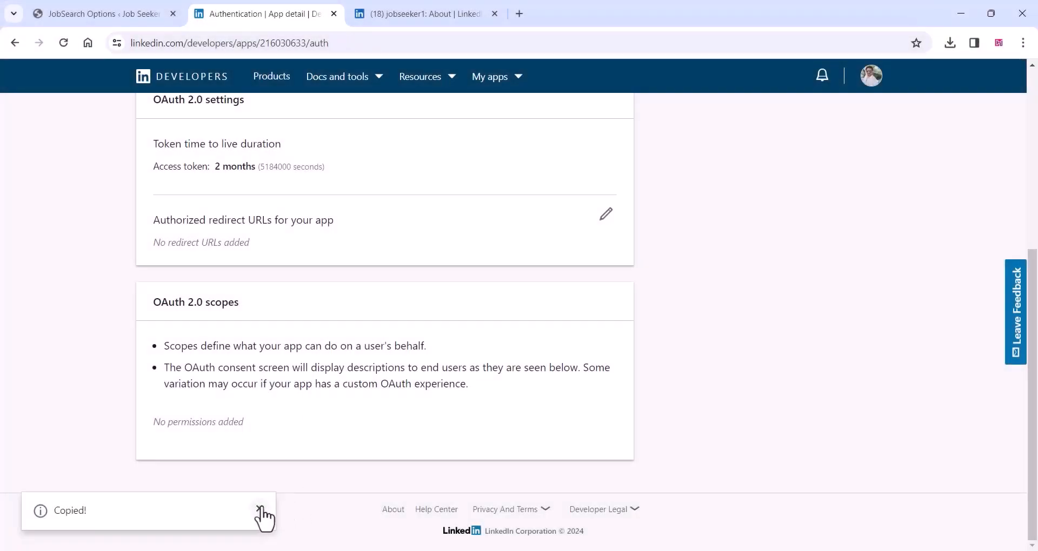
click(260, 510)
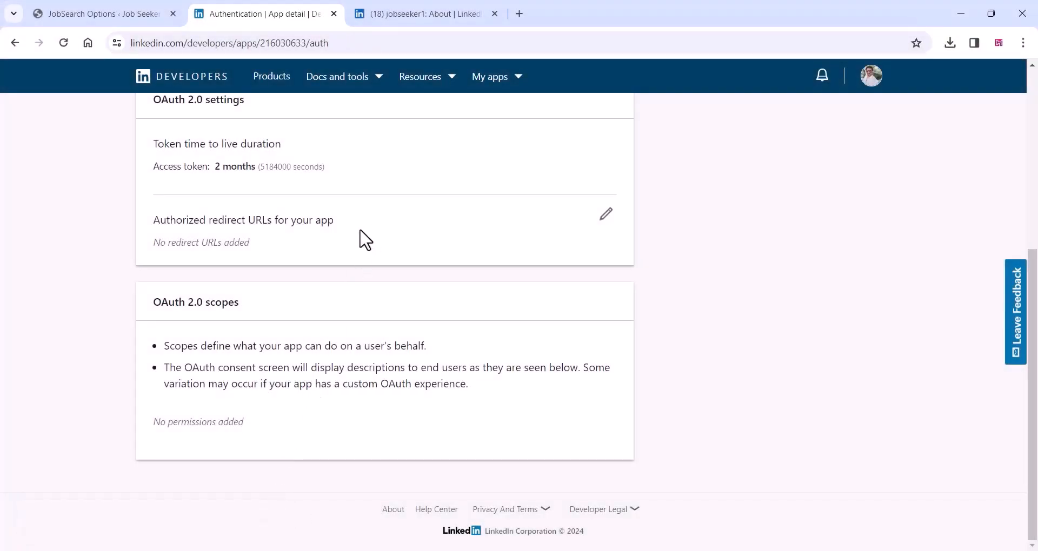
scroll(357, 258, up, 1)
scroll(362, 262, up, 1)
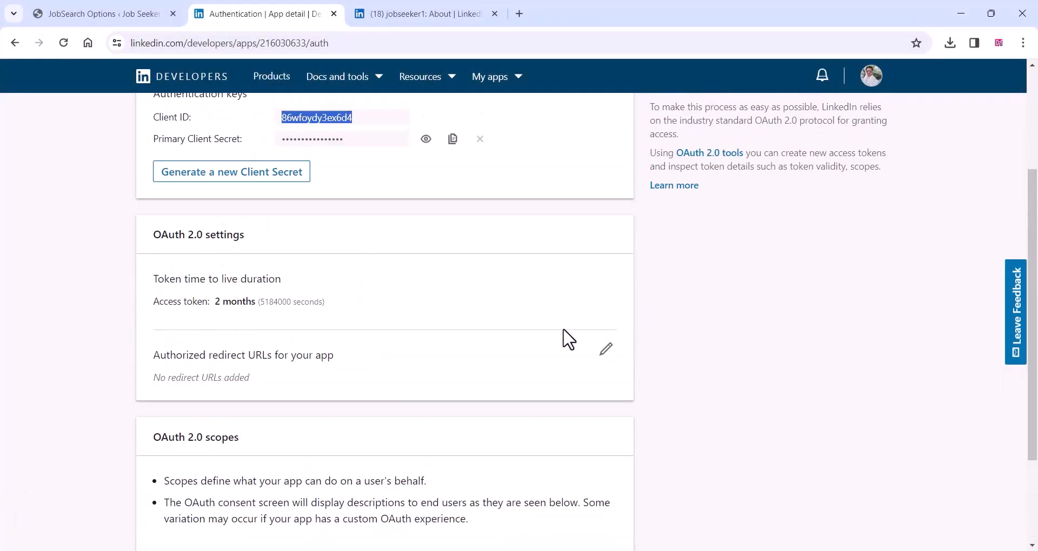
click(606, 349)
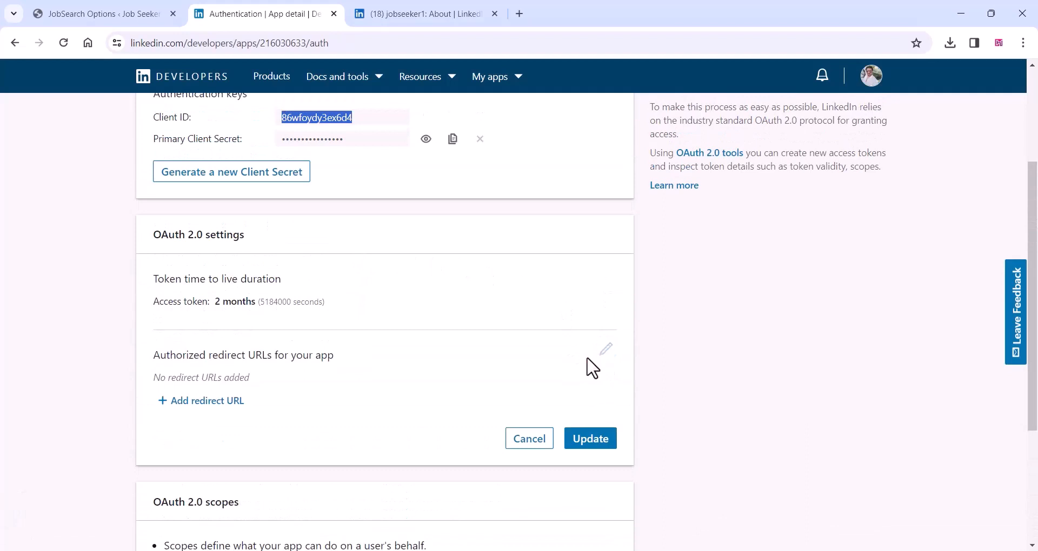
click(216, 403)
right_click(194, 385)
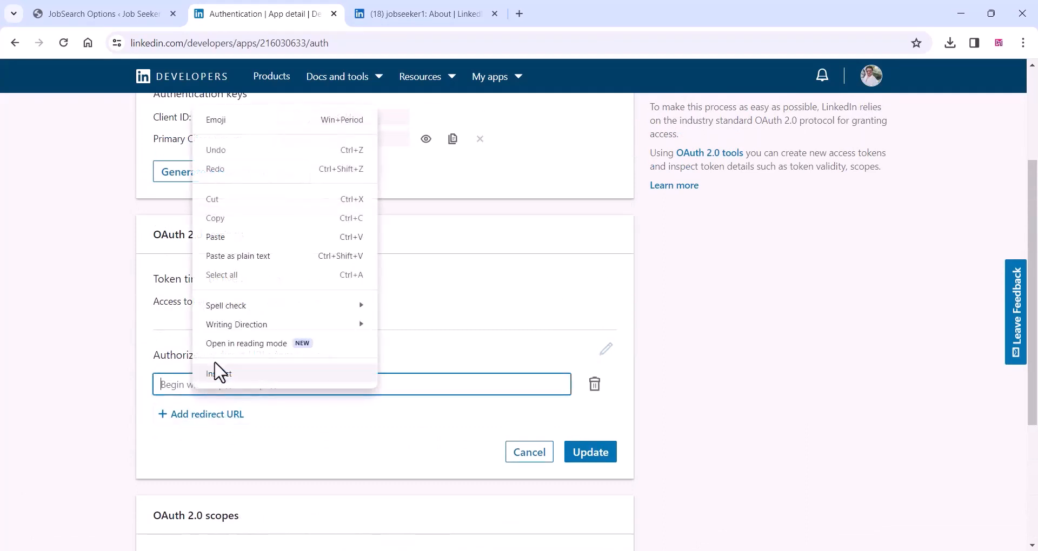
click(232, 237)
click(594, 459)
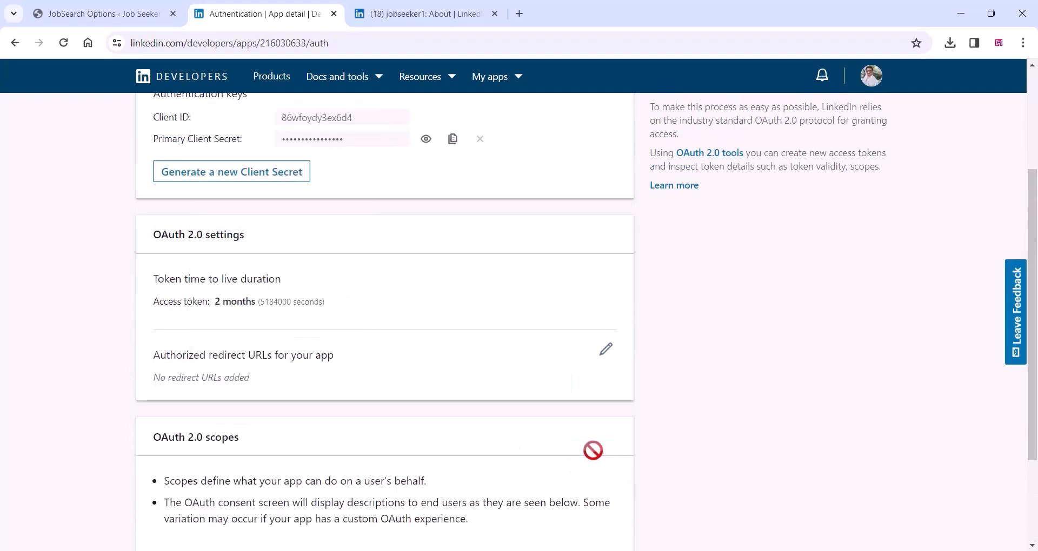
scroll(385, 399, down, 3)
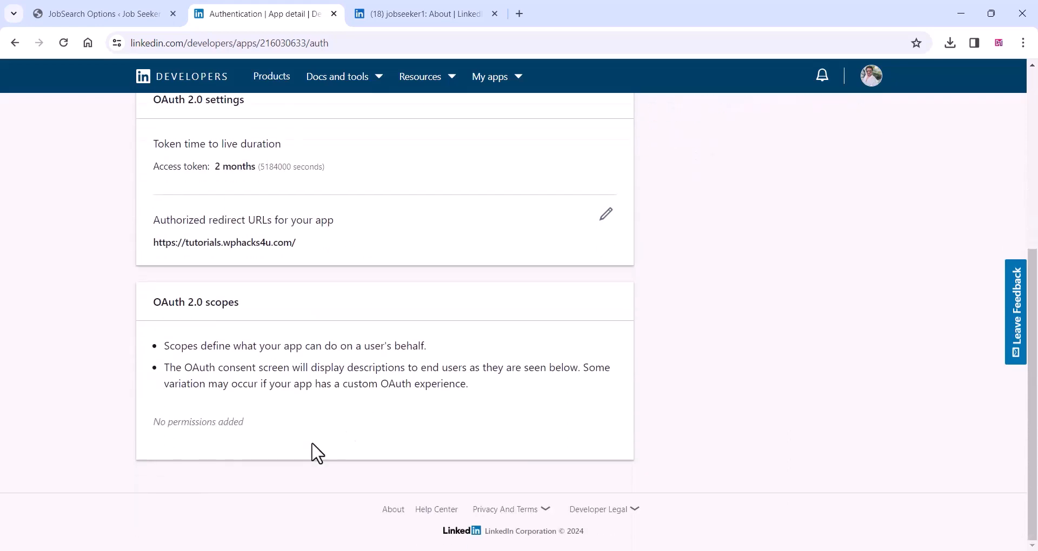
scroll(287, 450, up, 1)
scroll(347, 261, up, 3)
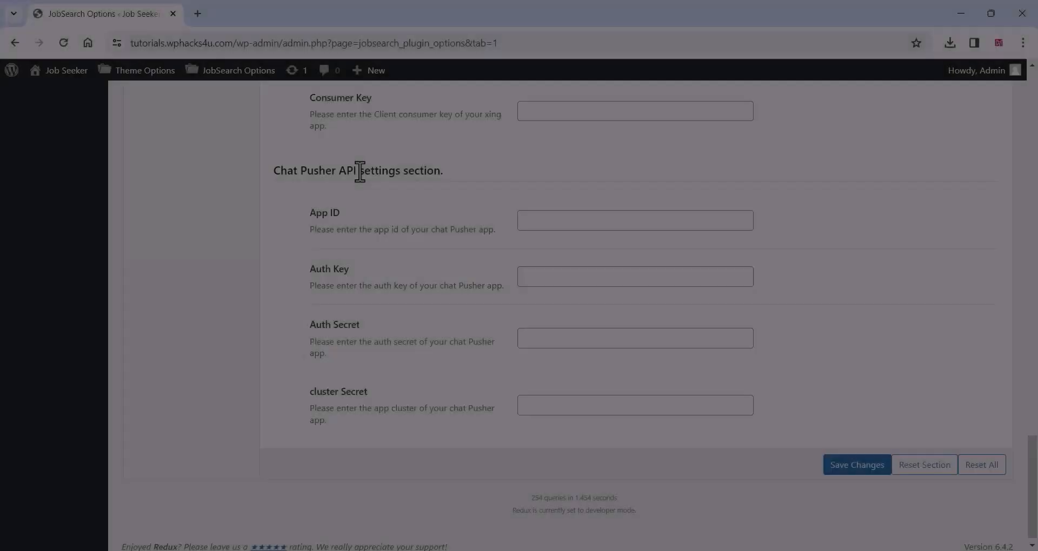
Step: Switch to the Pusher site for the Chat Pusher API settings and sign in with Google
drag(357, 168, 246, 179)
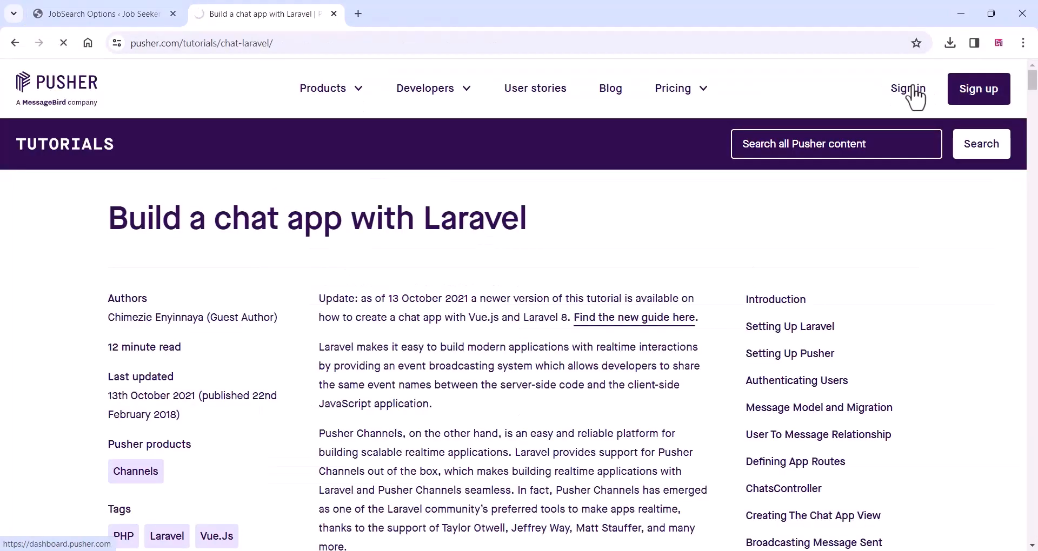
click(913, 89)
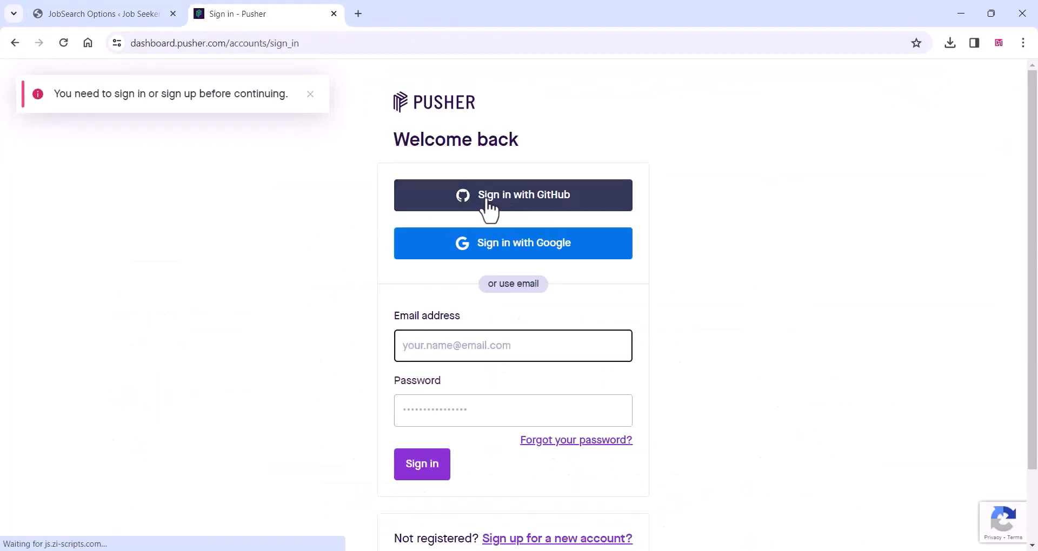
click(505, 248)
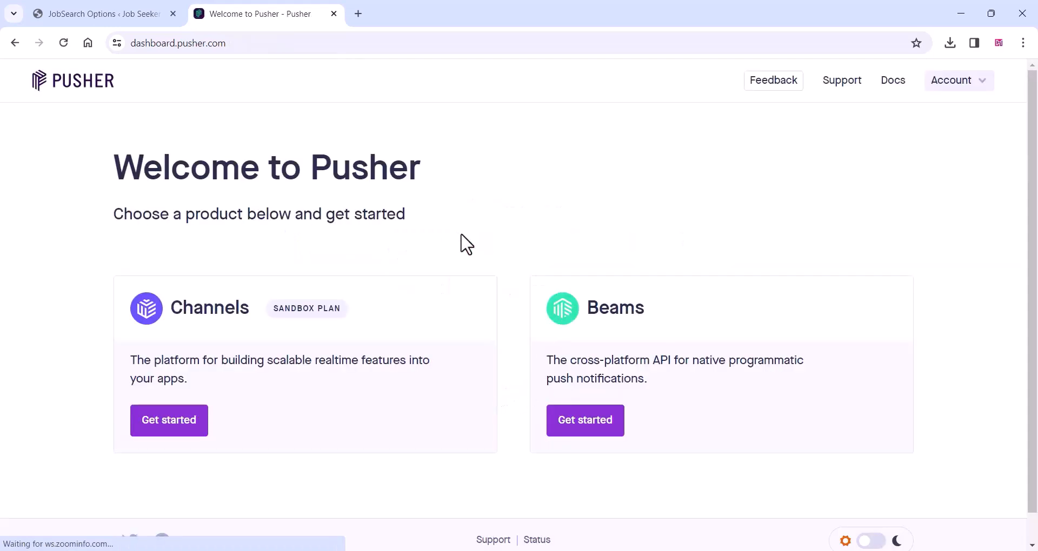
Step: Start a new Pusher Channels app named jobseeker1 on the ap1 (Asia Pacific (Singapore)) cluster
click(190, 421)
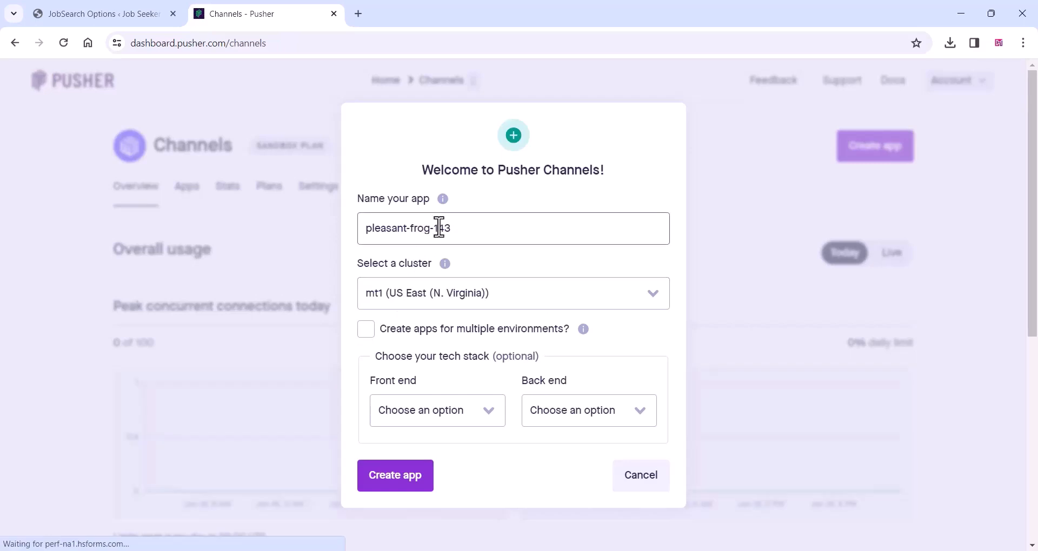
click(439, 228)
drag(397, 228, 336, 239)
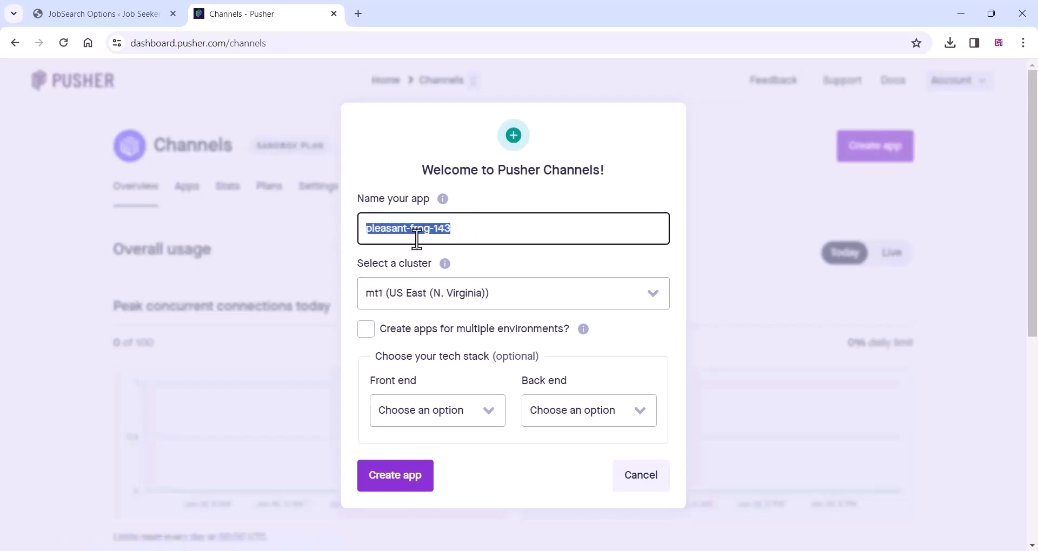
text(jobseeker)
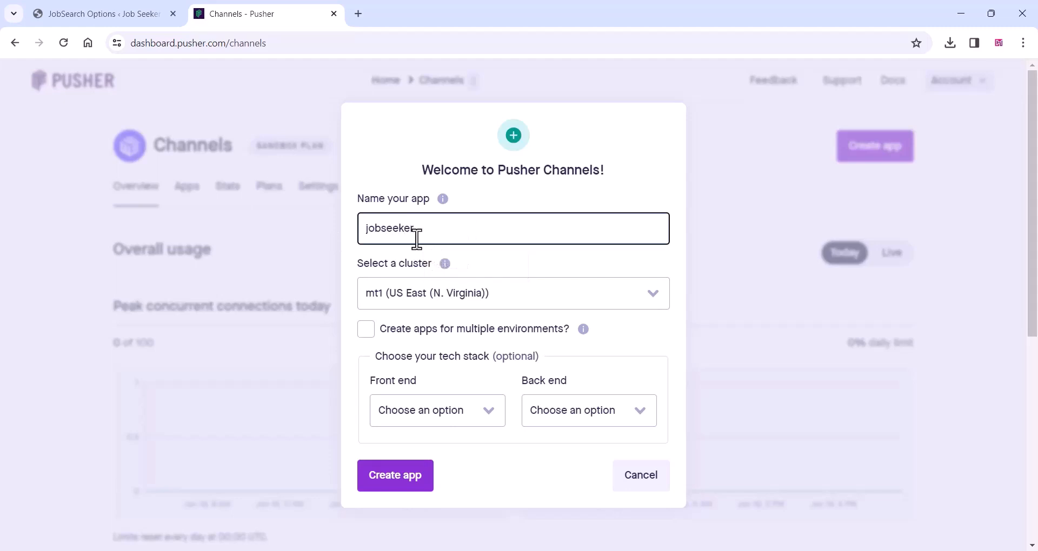
click(436, 293)
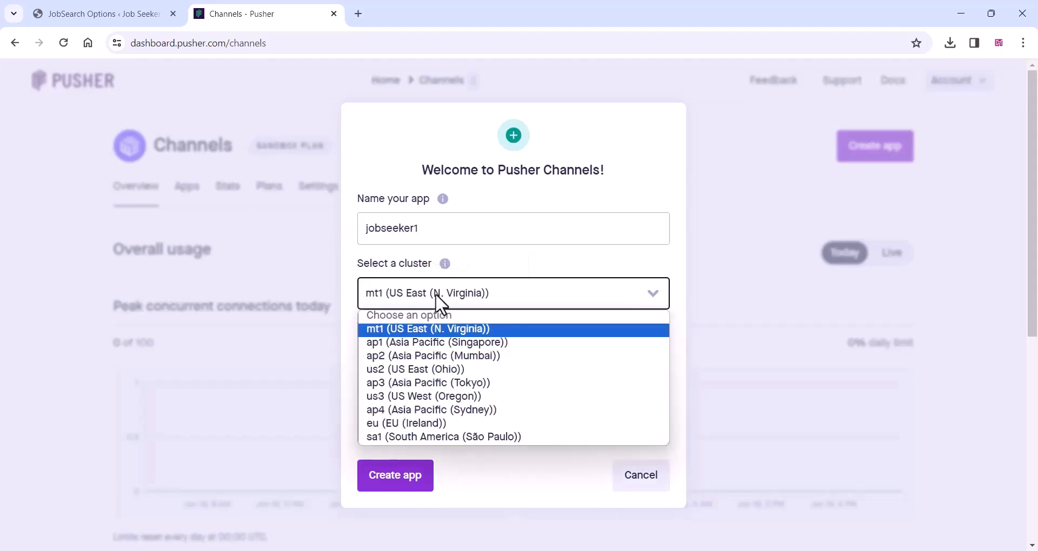
click(440, 344)
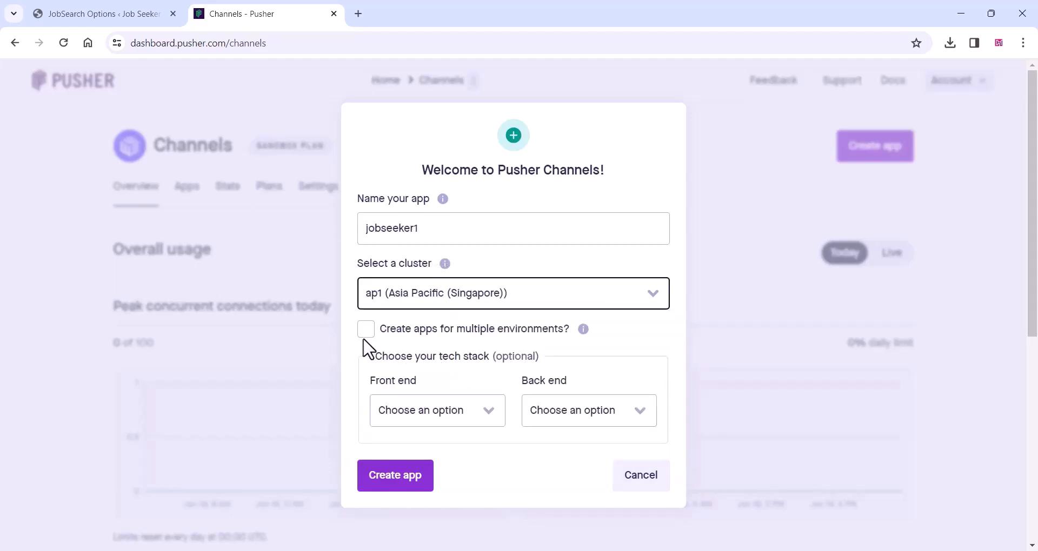
Step: Choose Java as the front end and PHP as the back end, and create the Pusher app
click(446, 418)
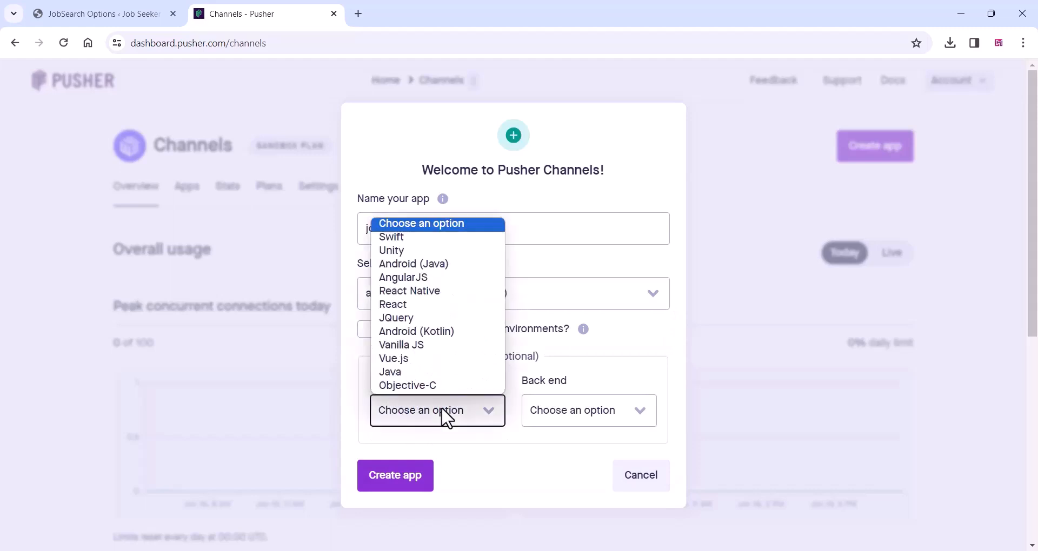
click(403, 371)
click(568, 421)
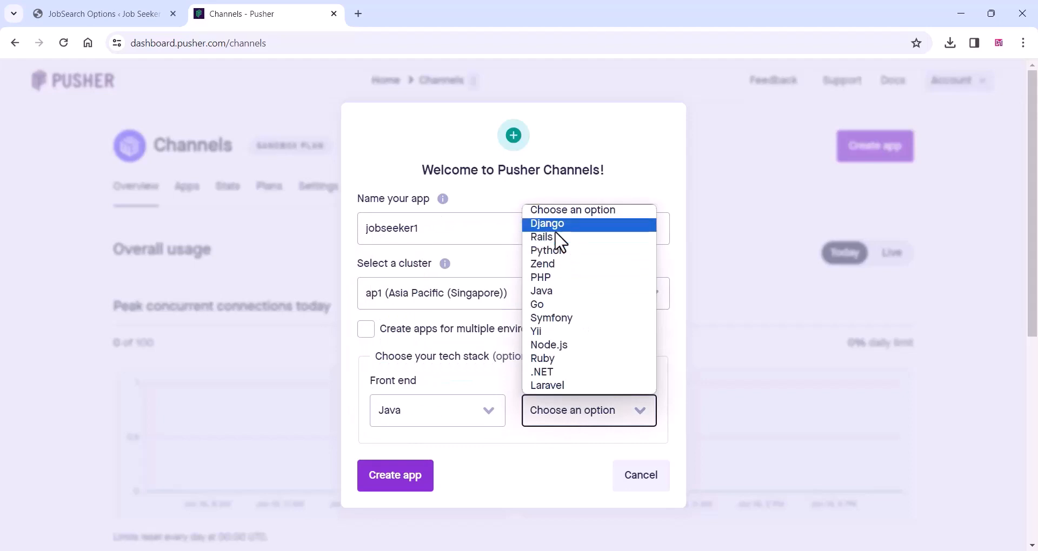
click(551, 277)
click(404, 477)
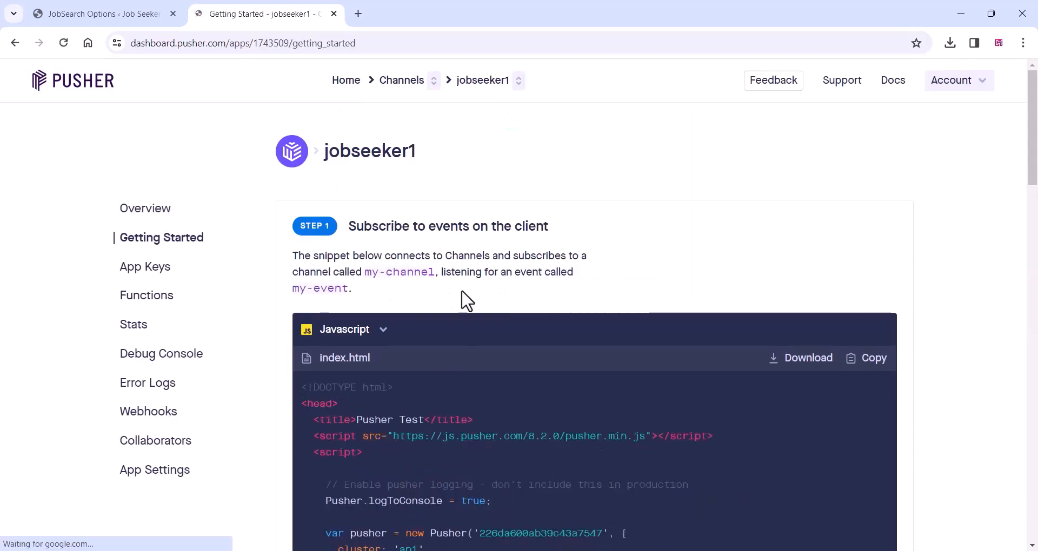
Step: Copy the Pusher app's app_id from its app keys into the App ID field of the Chat Pusher API settings
click(149, 270)
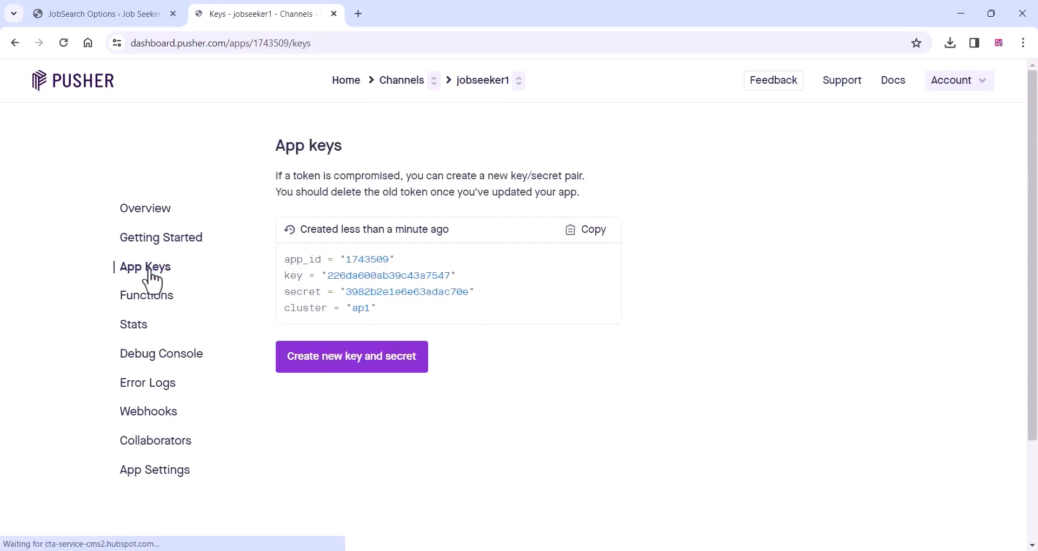
drag(376, 260, 351, 262)
right_click(365, 263)
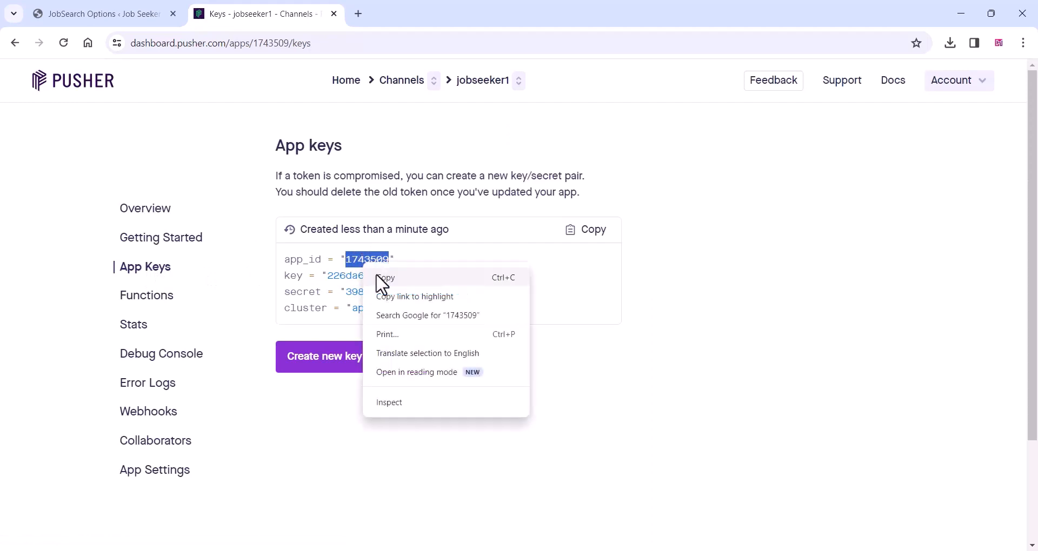
click(379, 280)
click(157, 12)
right_click(535, 220)
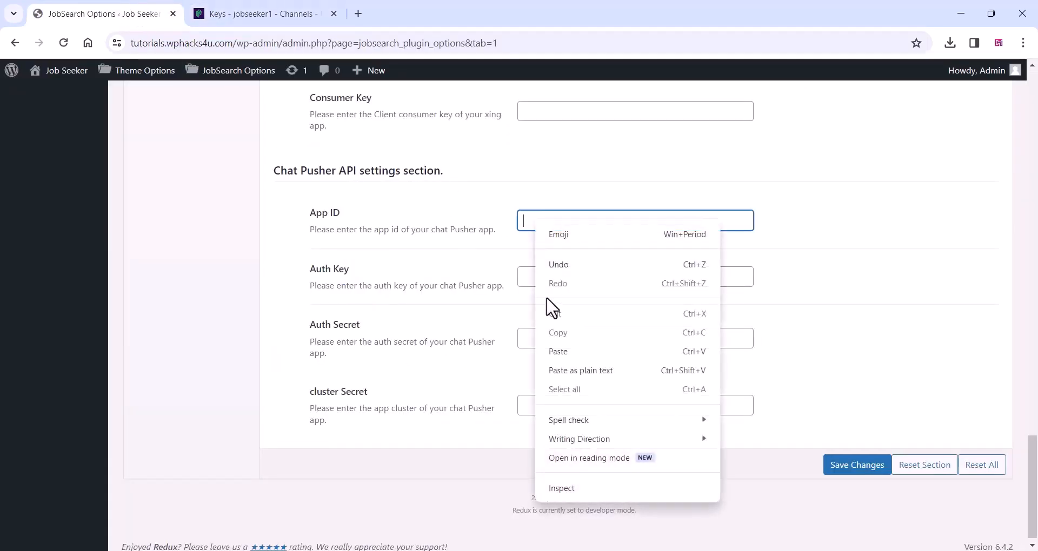
click(555, 352)
Step: Copy the Pusher app's key from its app keys into the Auth Key field of the Chat Pusher API settings
click(238, 13)
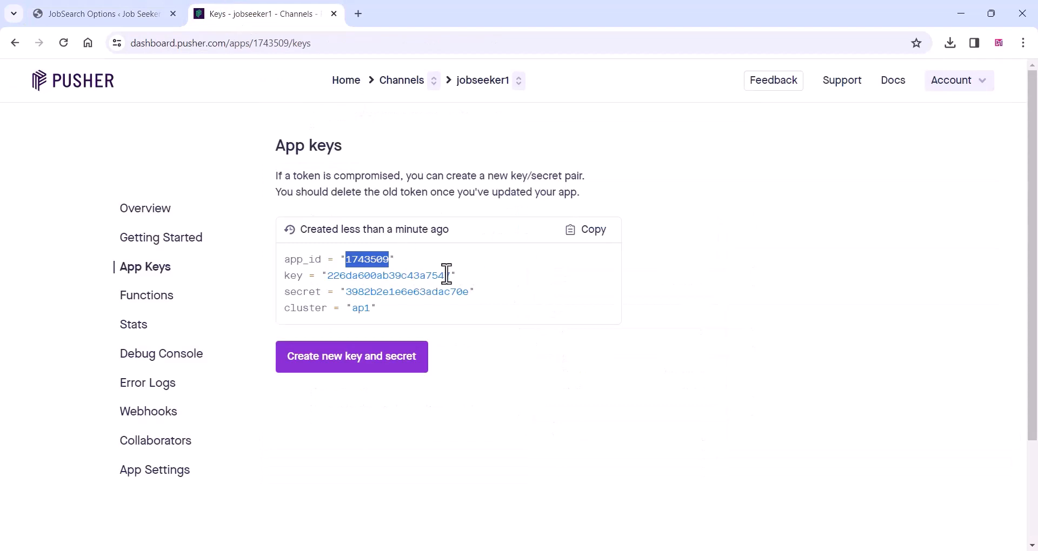
drag(453, 282, 331, 279)
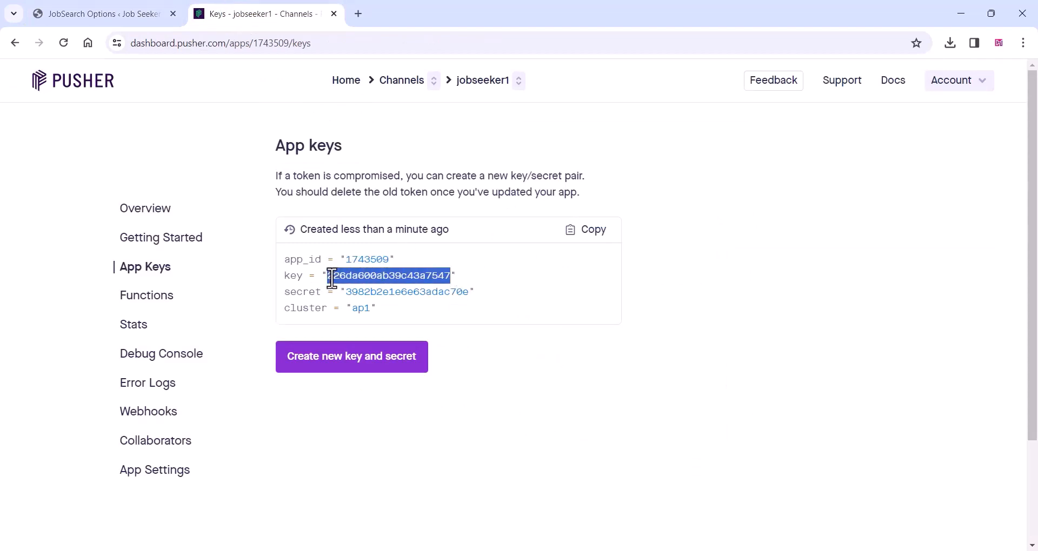
right_click(335, 280)
click(362, 296)
click(81, 13)
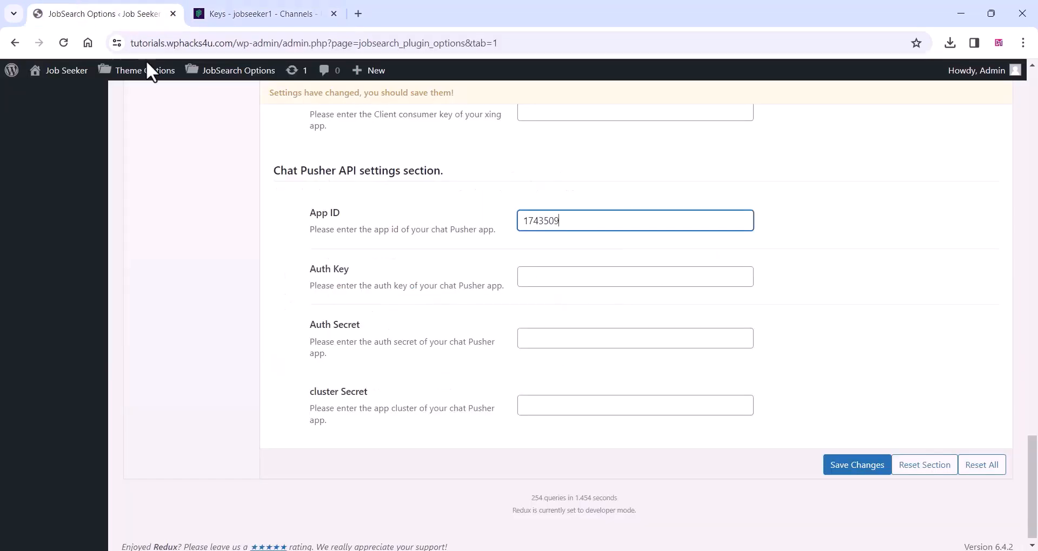
right_click(537, 285)
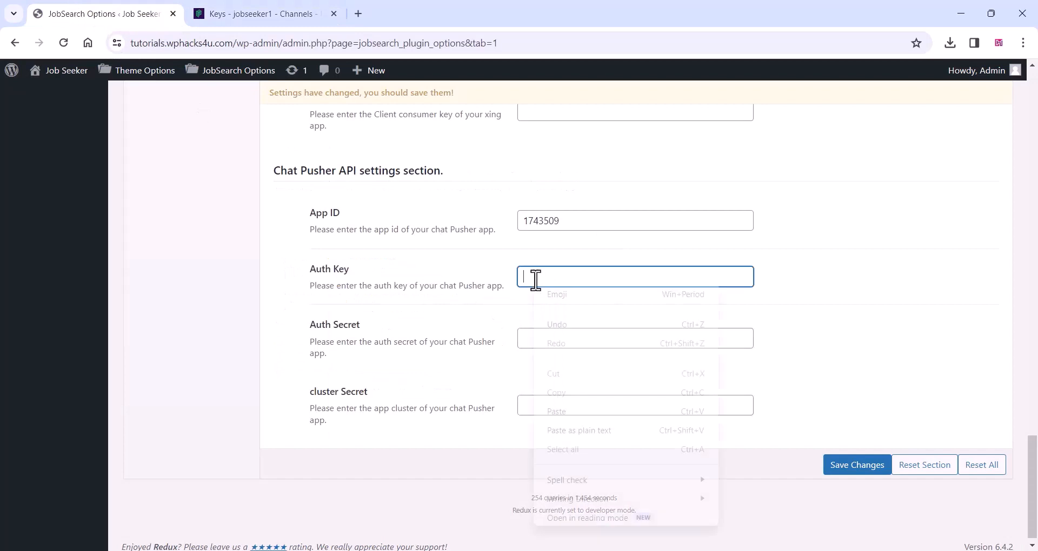
click(556, 417)
Step: Copy the Pusher app's secret from its app keys into the Auth Secret field of the Chat Pusher API settings
click(306, 10)
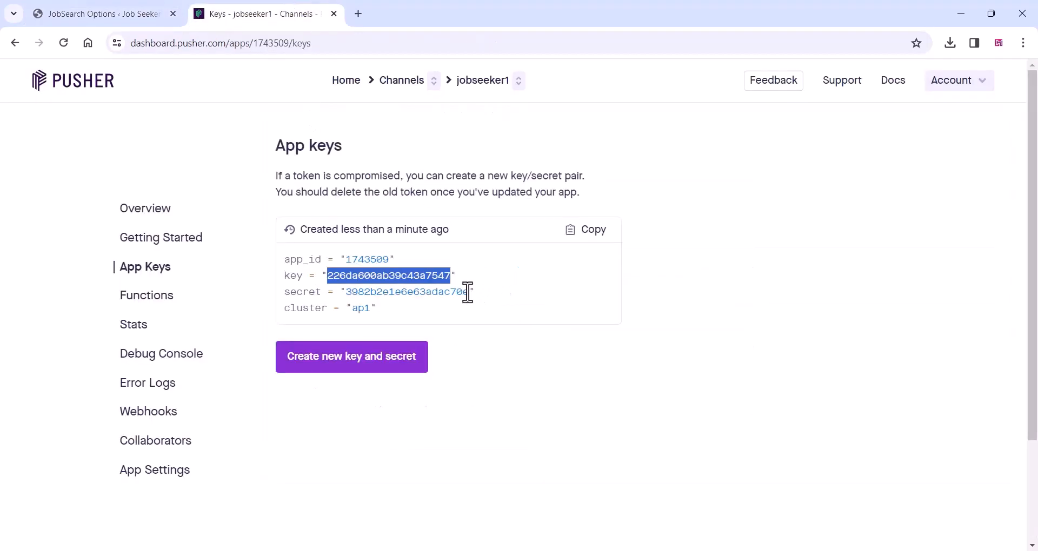
drag(471, 294, 352, 298)
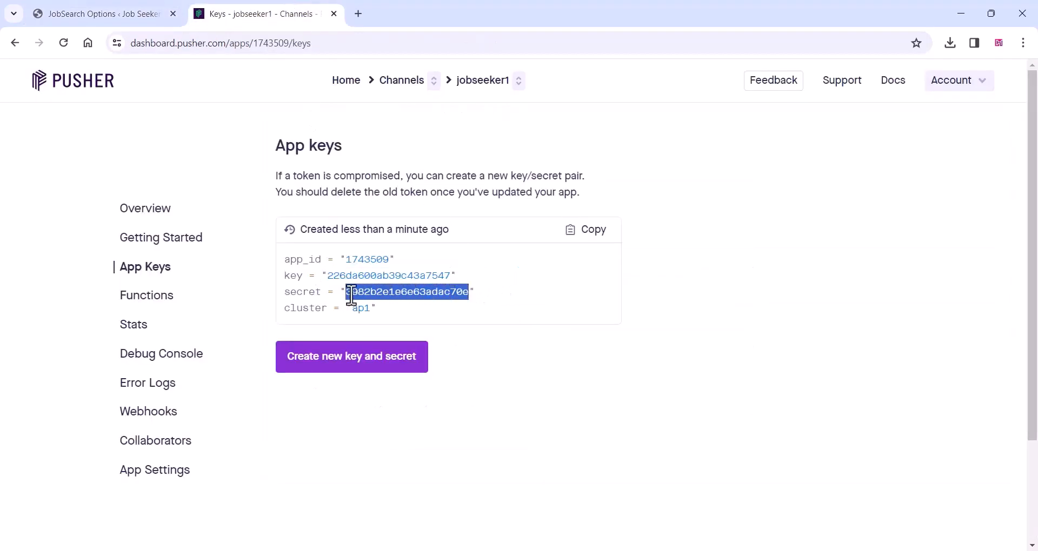
right_click(353, 293)
click(384, 309)
click(87, 15)
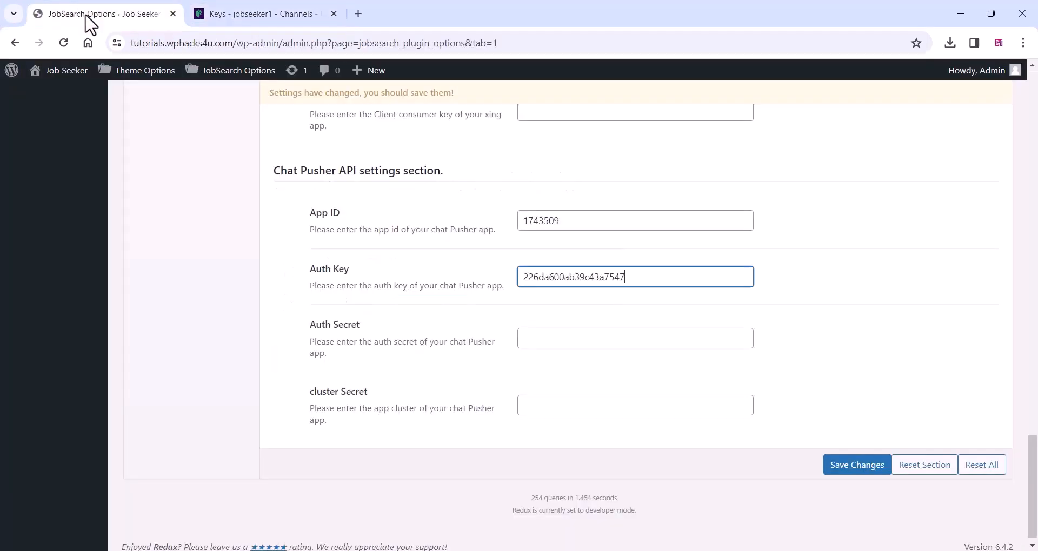
right_click(544, 340)
click(571, 189)
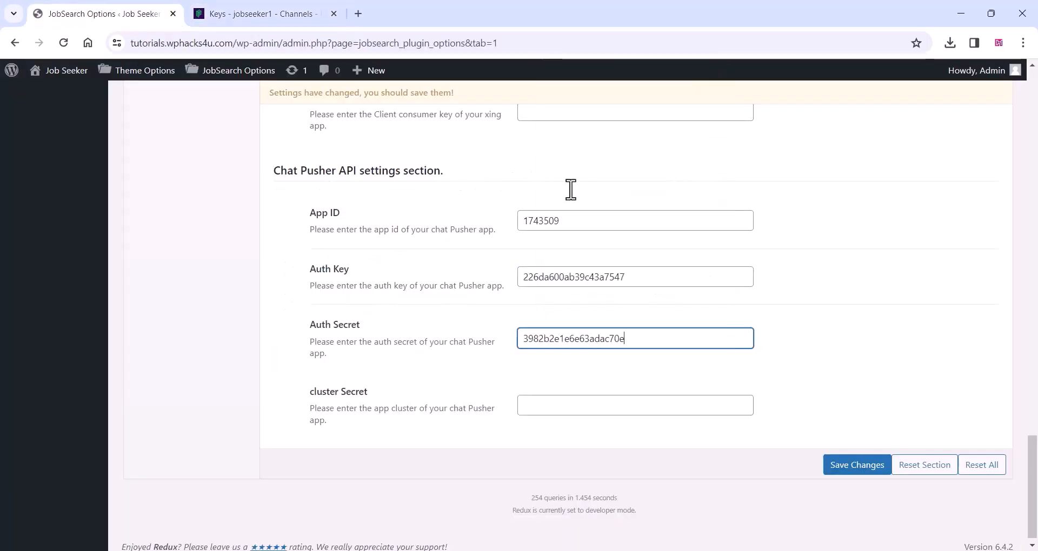
Step: Copy the Pusher cluster value ap1 into the cluster Secret field and save the API settings
click(213, 14)
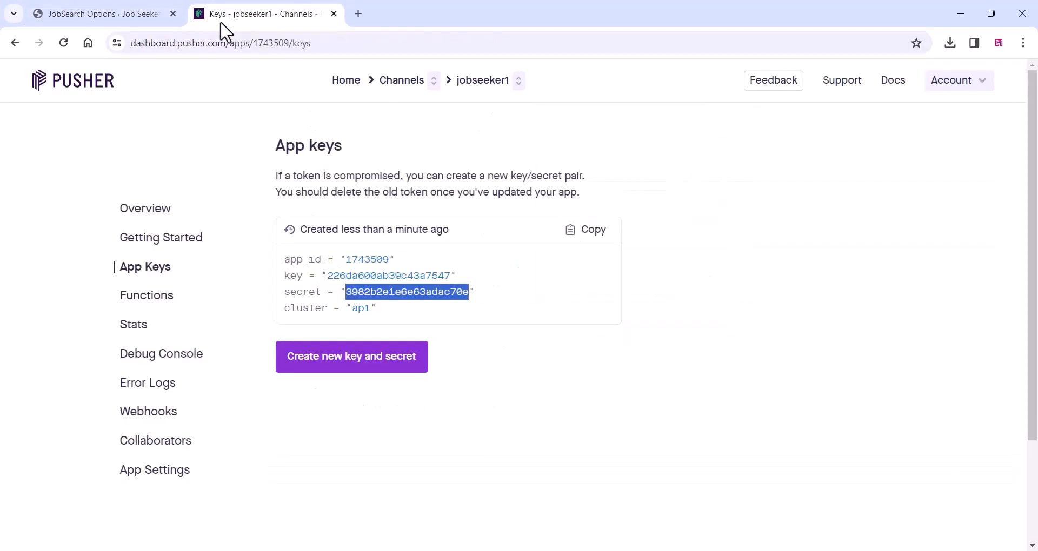
drag(370, 308, 367, 310)
right_click(372, 312)
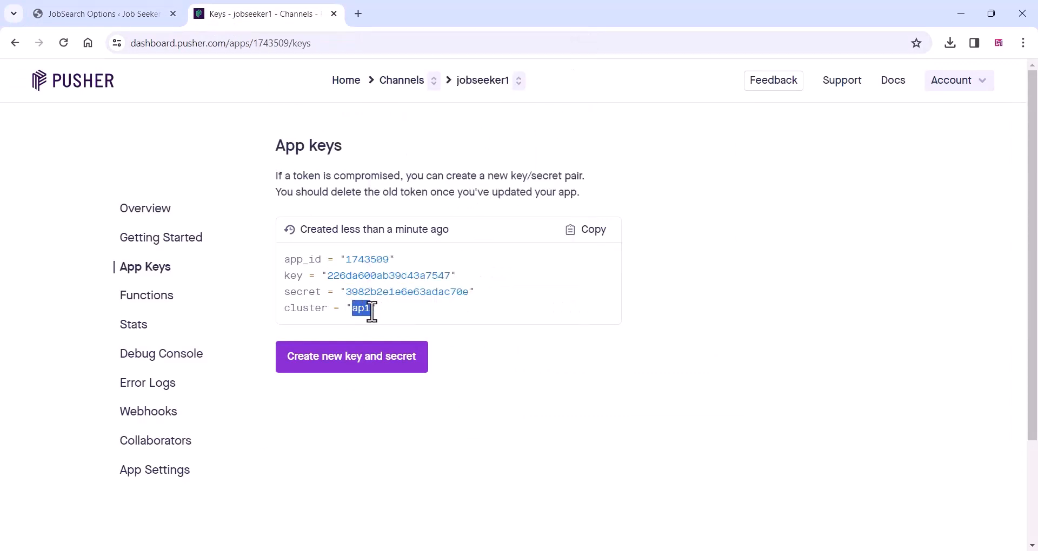
right_click(350, 311)
click(369, 325)
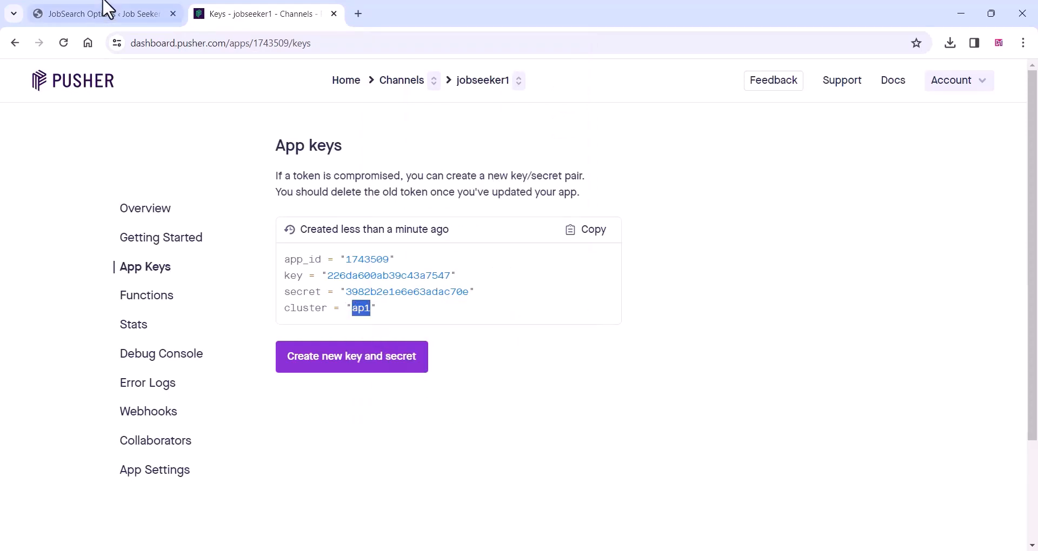
click(105, 11)
right_click(537, 405)
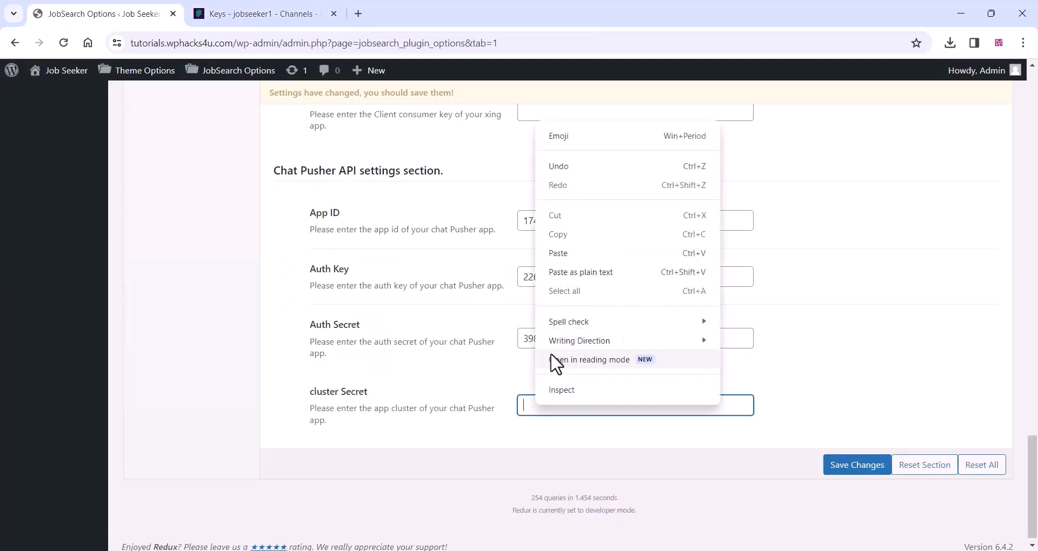
click(559, 258)
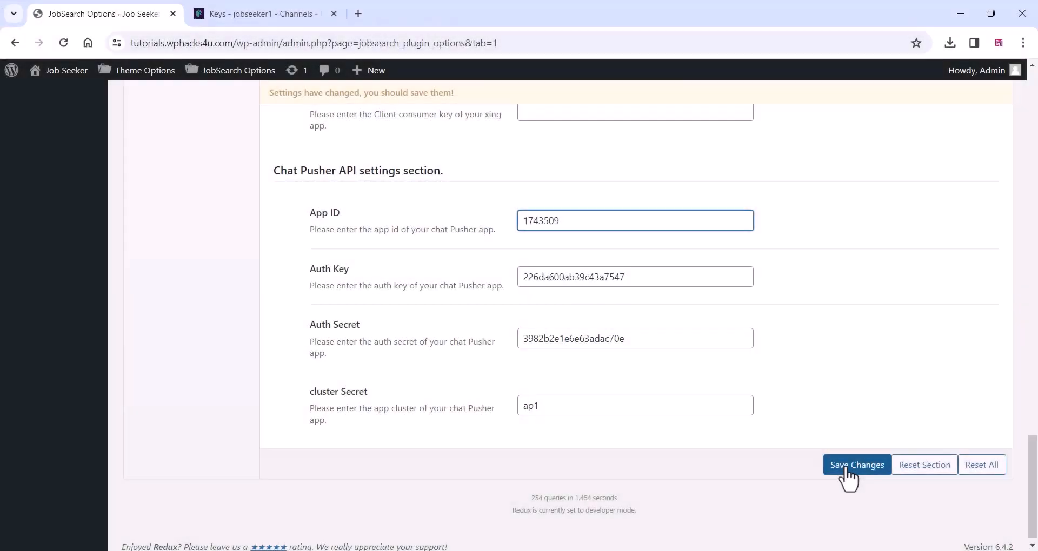
click(849, 465)
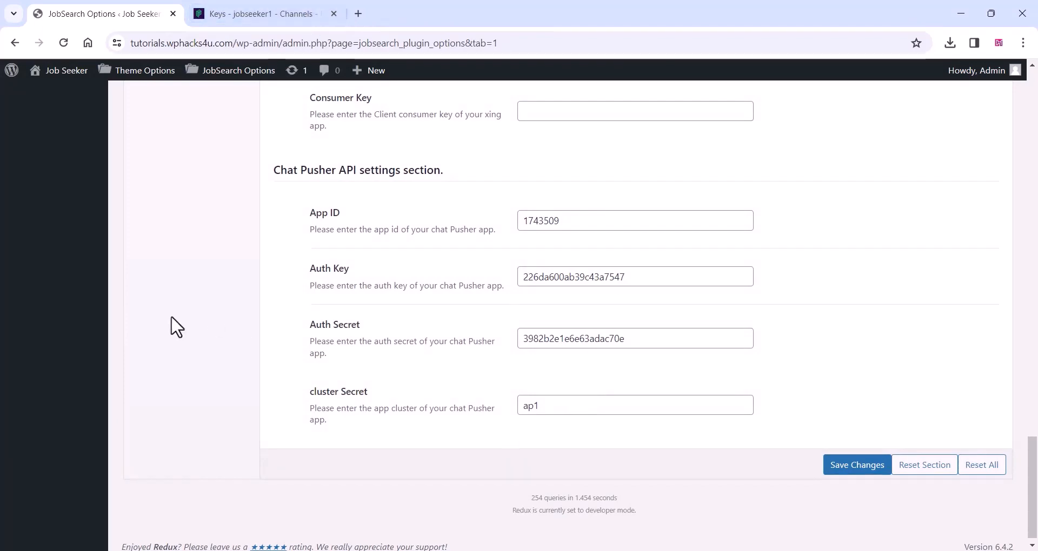
Step: In the JobSearch Login Settings, set the User Registration Page to User Dashboard
scroll(184, 316, up, 10)
scroll(194, 325, down, 3)
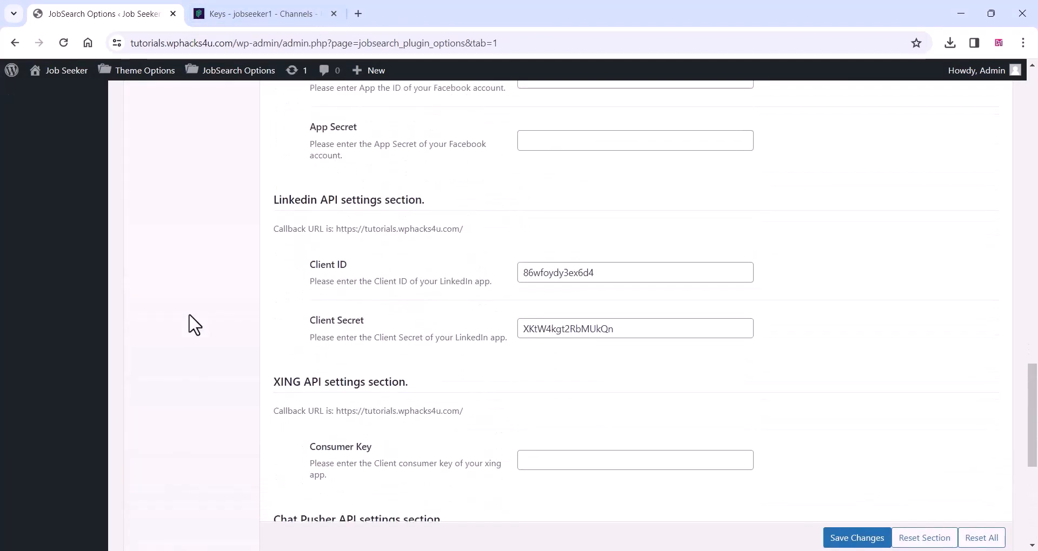
scroll(327, 251, up, 1)
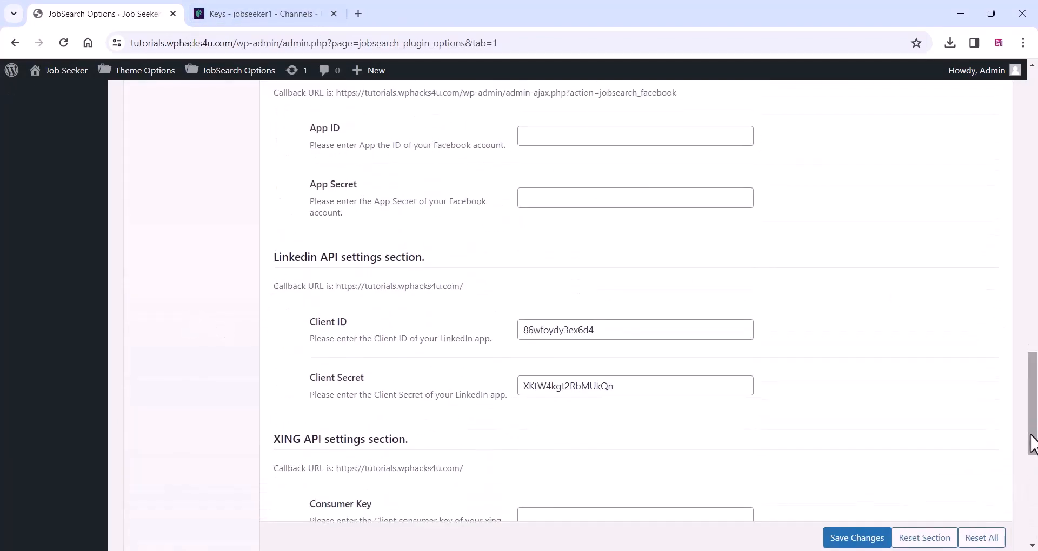
drag(1032, 443, 1029, 192)
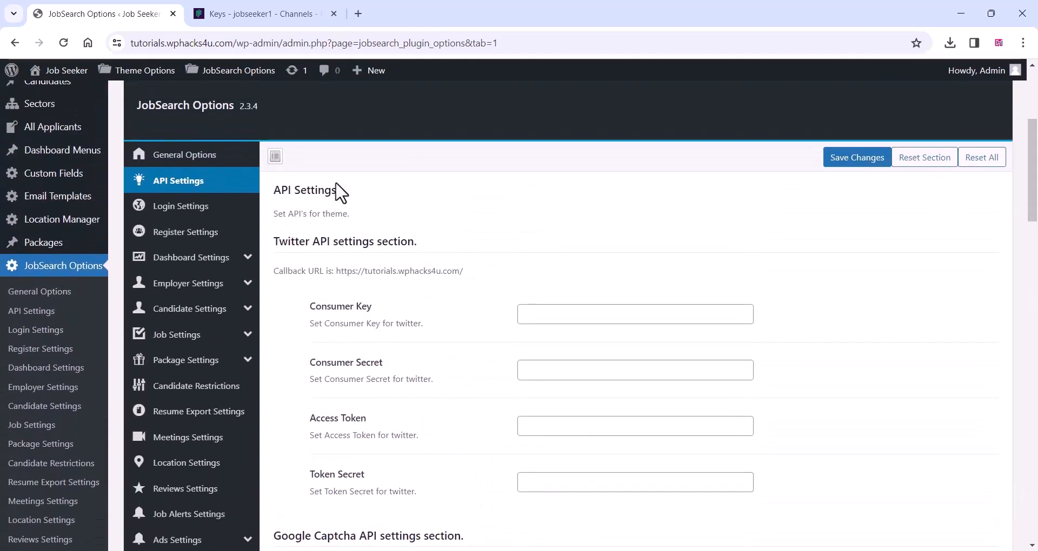
click(179, 212)
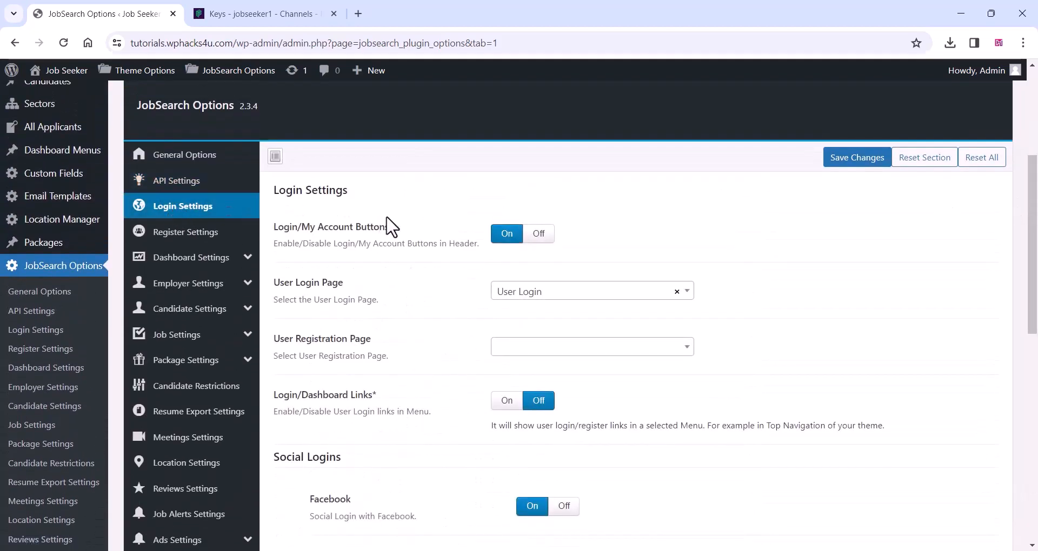
scroll(385, 222, down, 3)
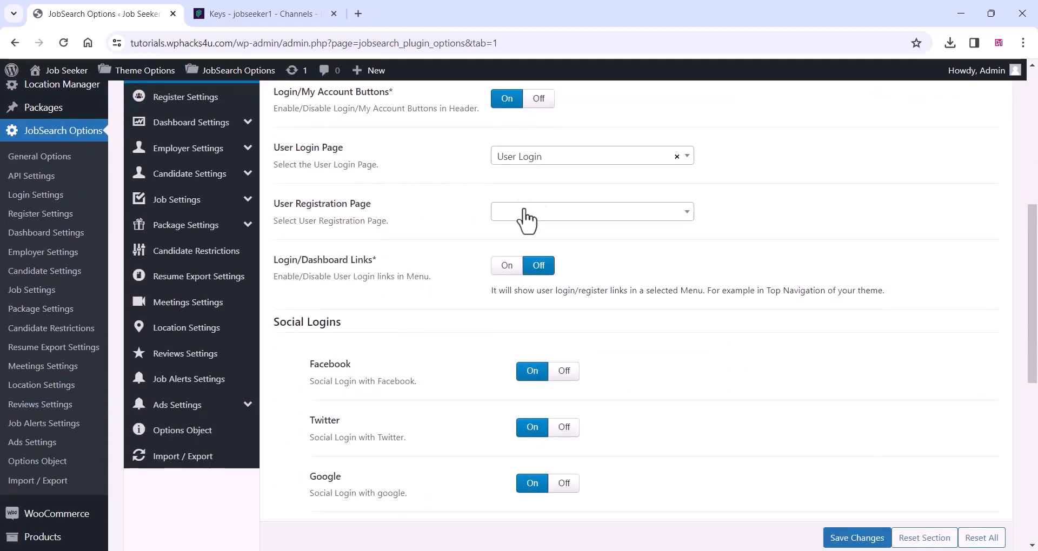
click(524, 213)
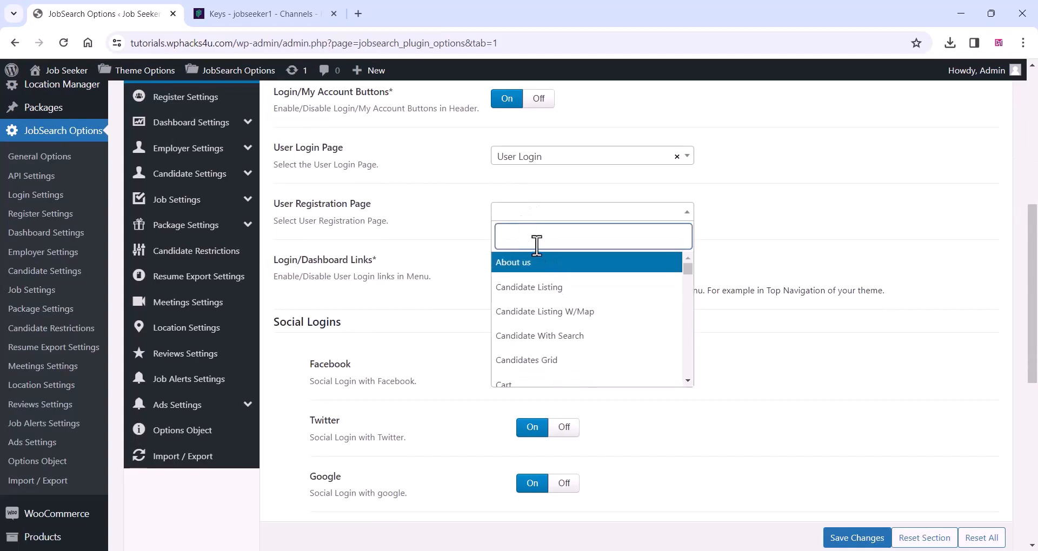
text(dash)
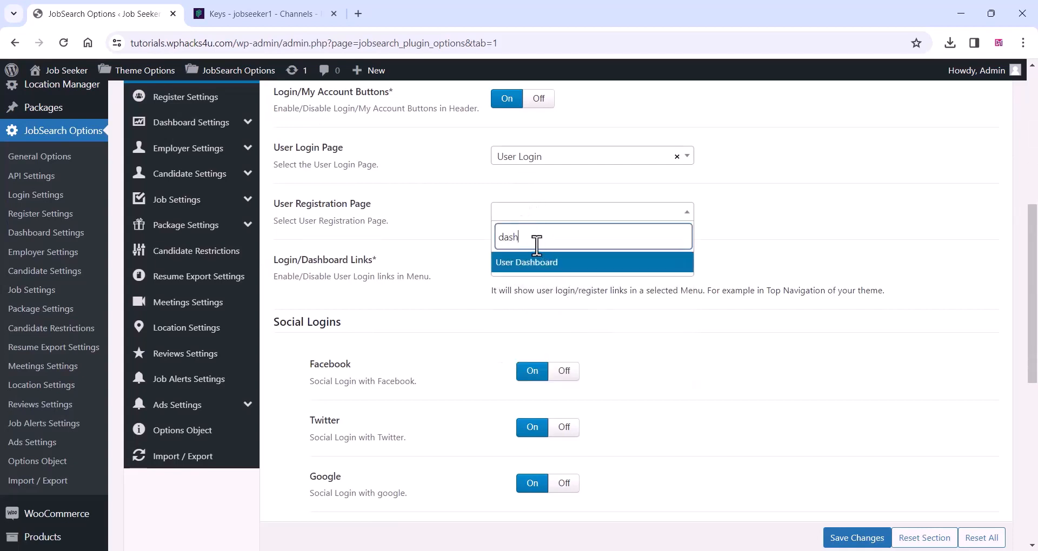
click(532, 263)
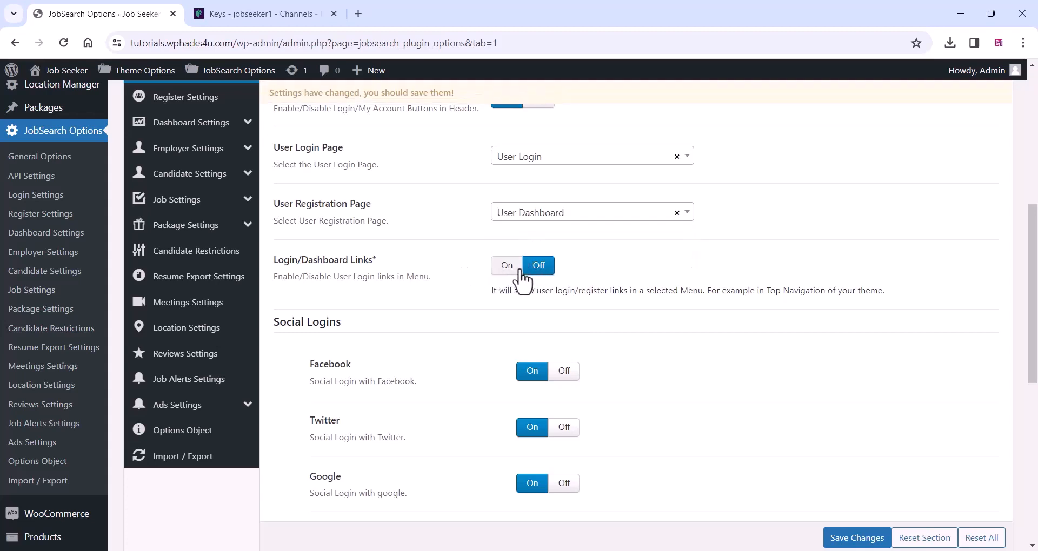
Step: Keep Login/Dashboard Links off, disable the Facebook and Twitter social logins, and save the Login Settings
click(500, 268)
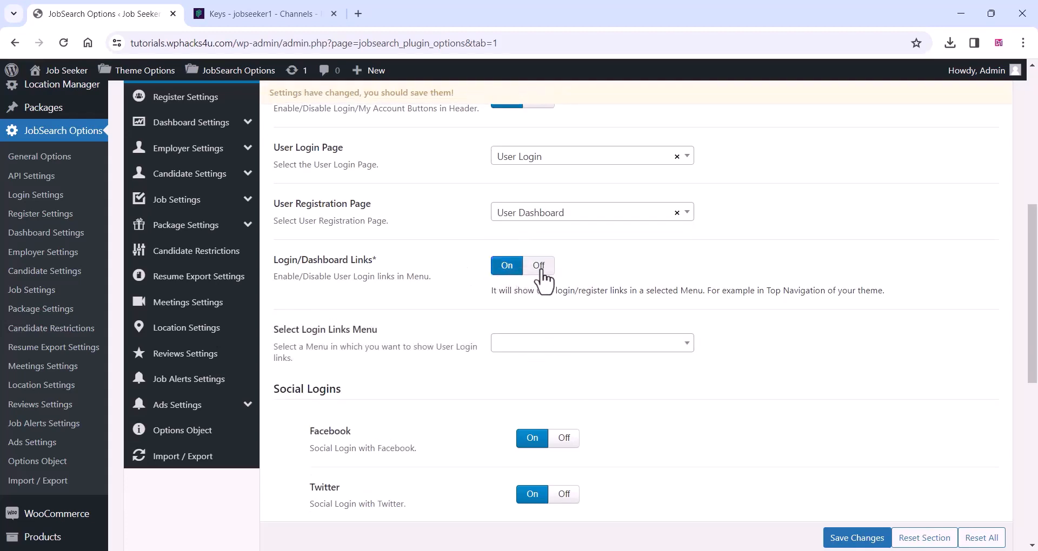
click(540, 268)
scroll(465, 297, down, 5)
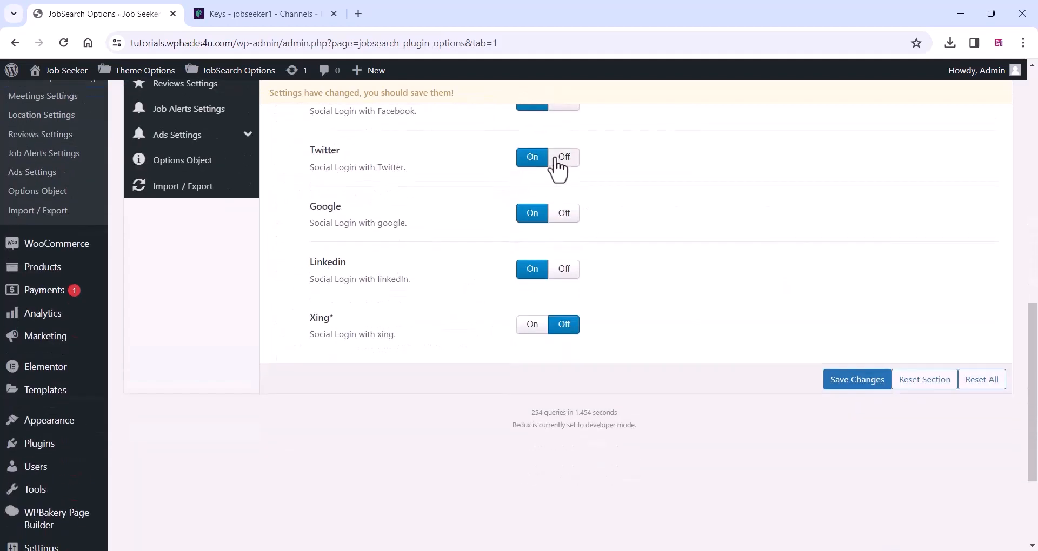
scroll(432, 238, up, 1)
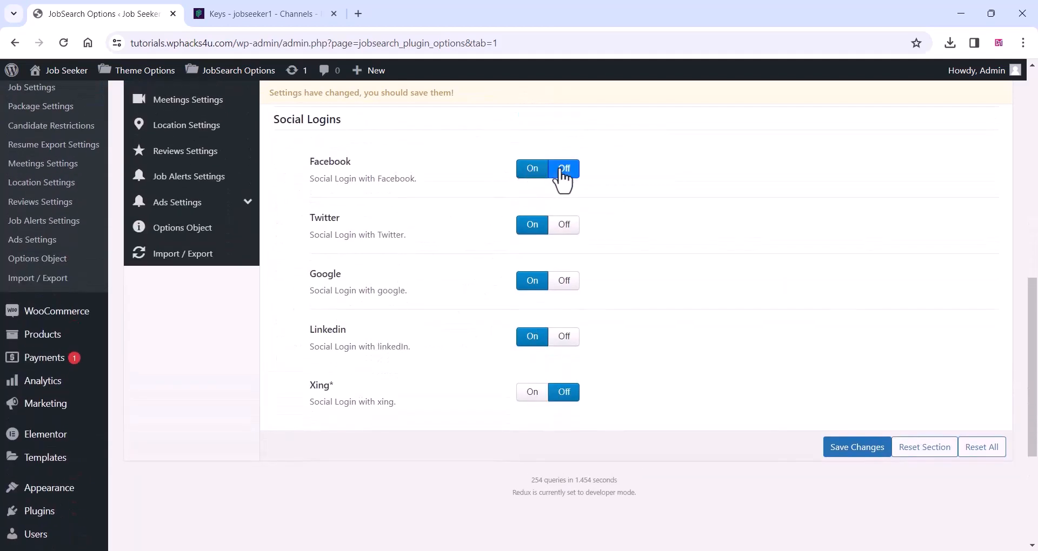
click(562, 227)
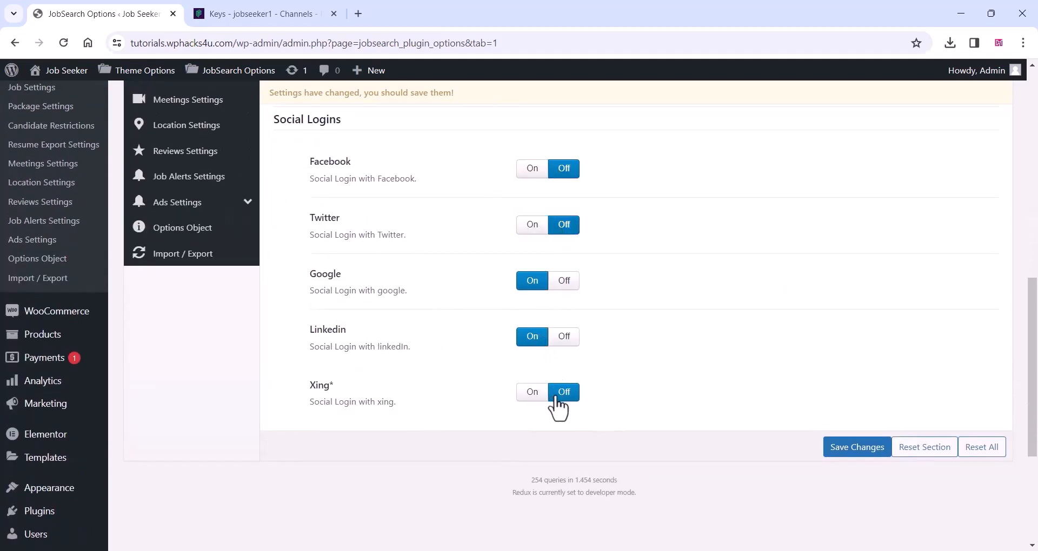
click(864, 449)
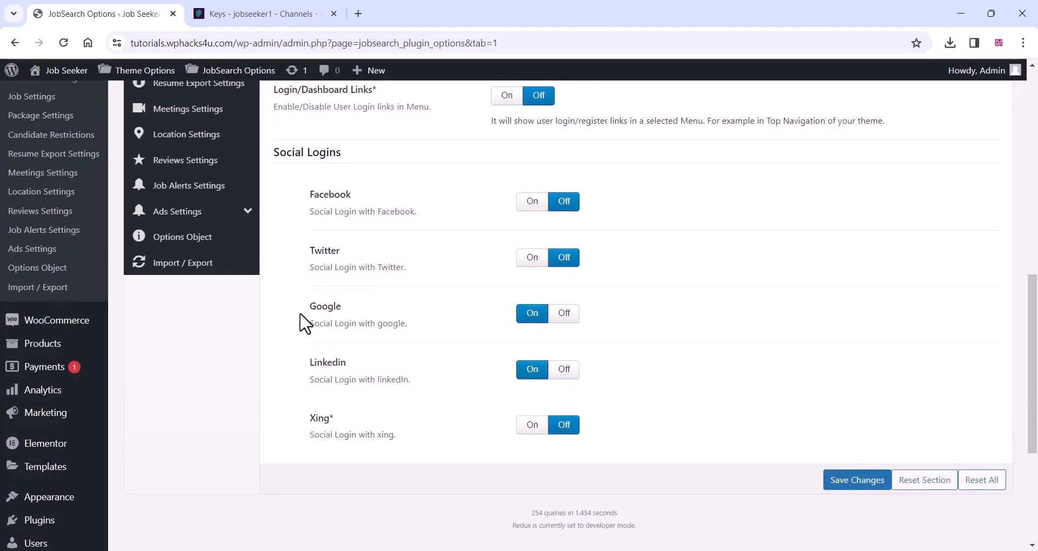
Step: Review the registration options in Register Settings and the member options in Dashboard Settings, through to the security questions
scroll(227, 271, down, 2)
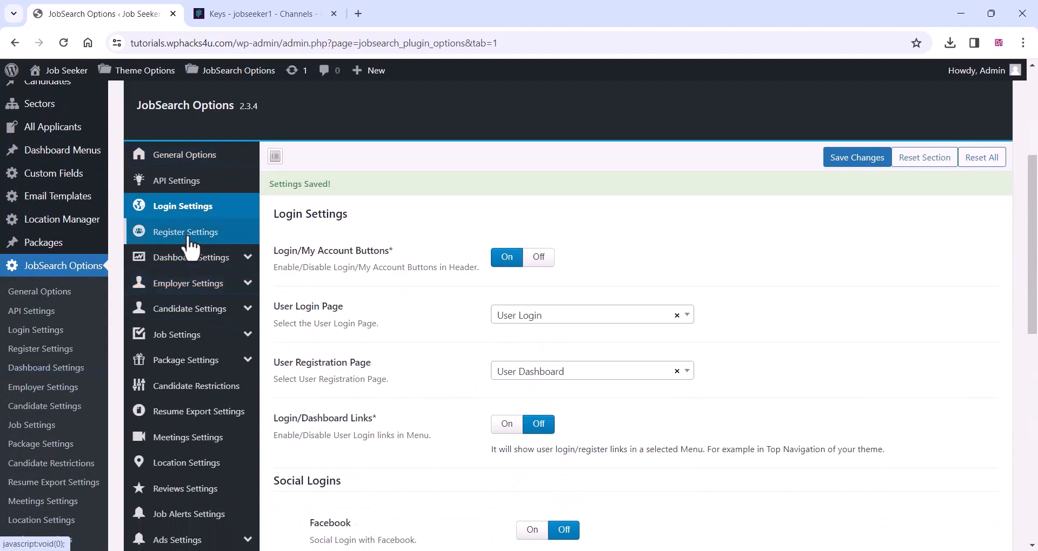
click(221, 237)
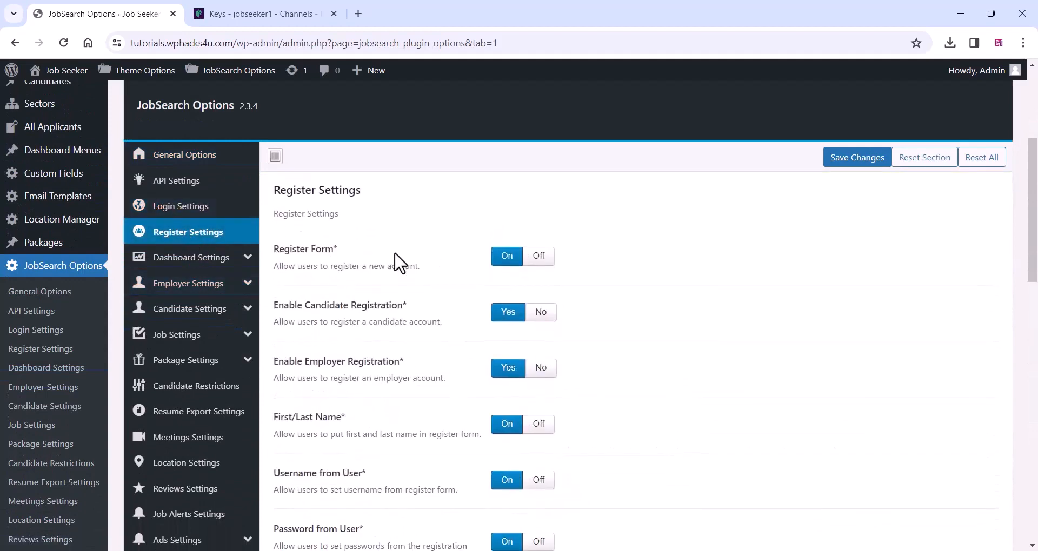
scroll(398, 261, down, 4)
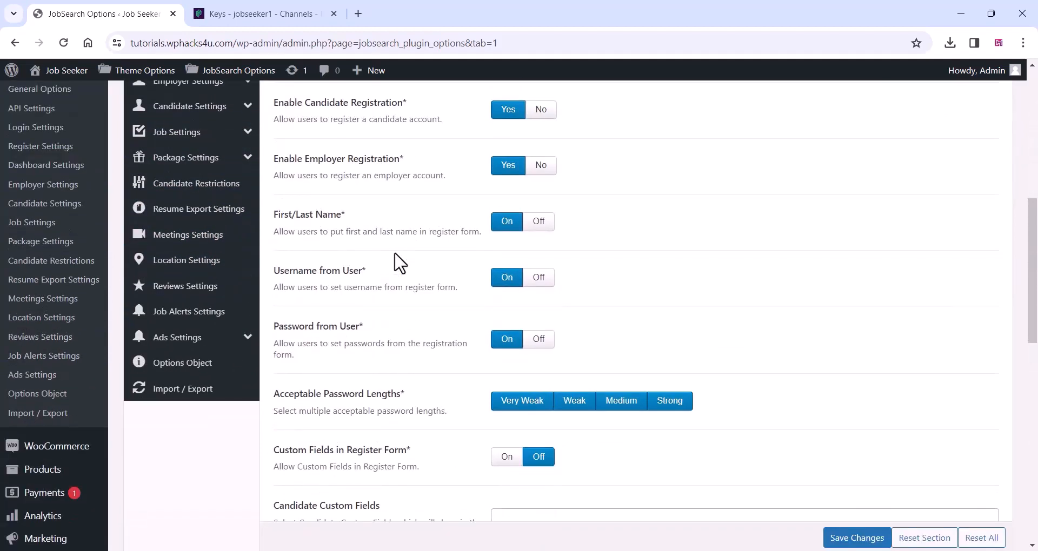
scroll(398, 261, up, 5)
click(213, 204)
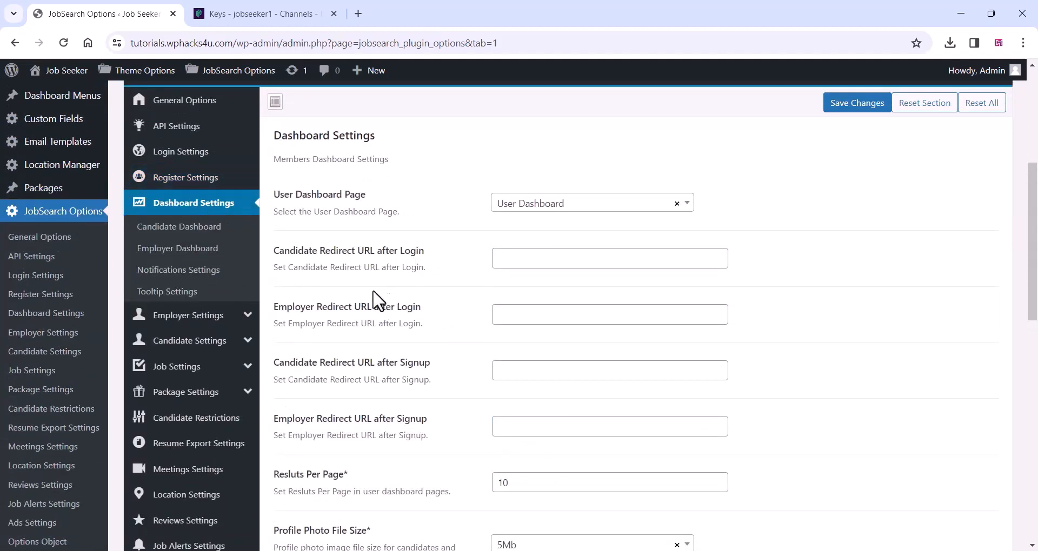
scroll(376, 300, up, 1)
scroll(376, 301, down, 5)
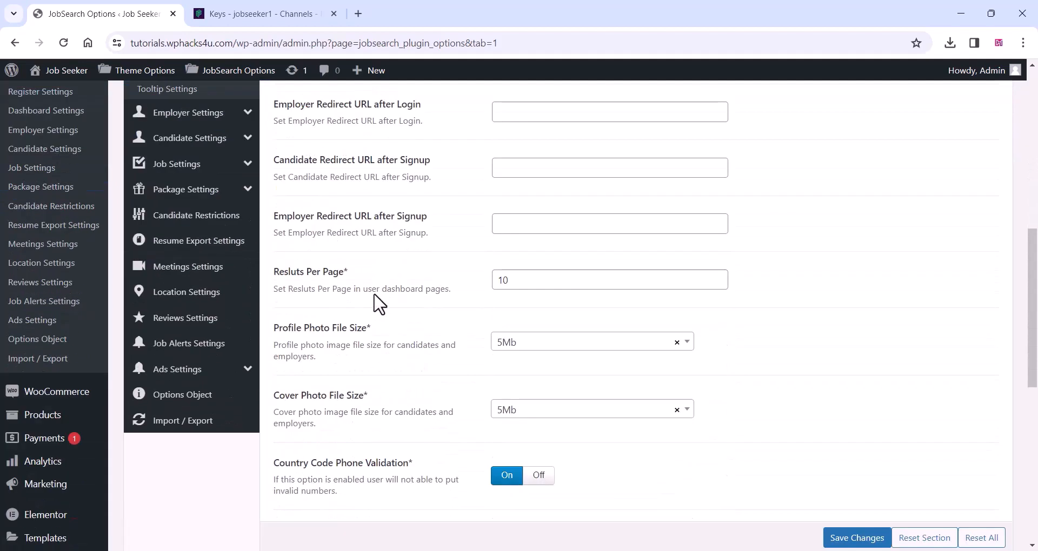
scroll(378, 300, down, 3)
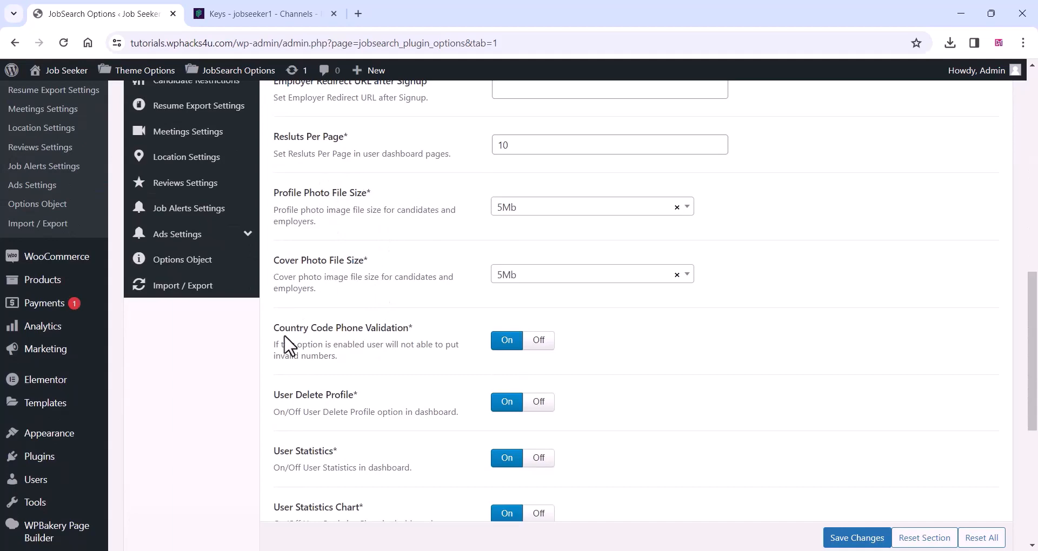
scroll(289, 345, down, 1)
scroll(294, 340, down, 1)
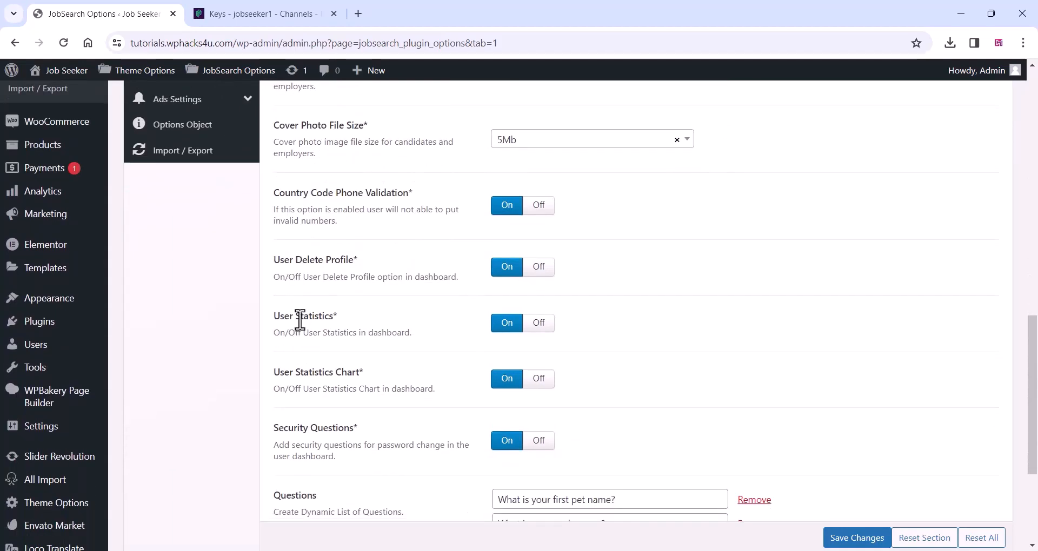
scroll(298, 325, down, 2)
scroll(299, 319, down, 1)
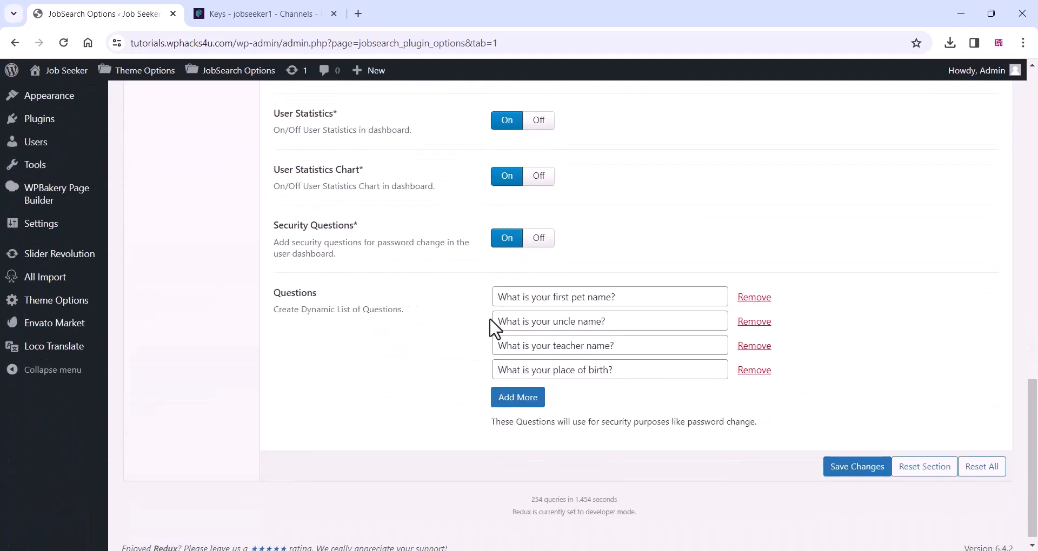
Step: Look over the security questions in Dashboard Settings and examine the options in Employer Settings and Candidate Settings
click(589, 297)
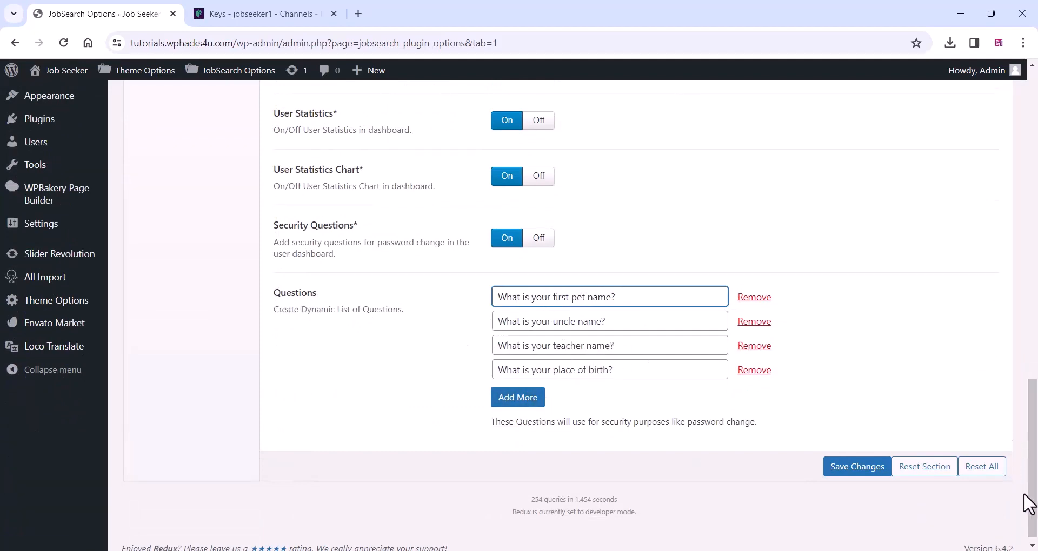
drag(1032, 516, 1031, 300)
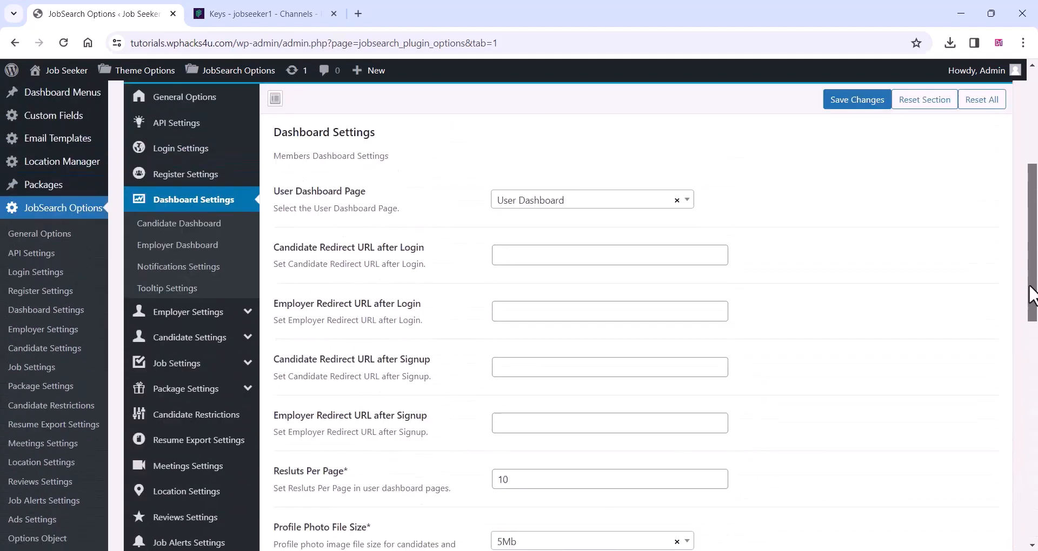
click(208, 313)
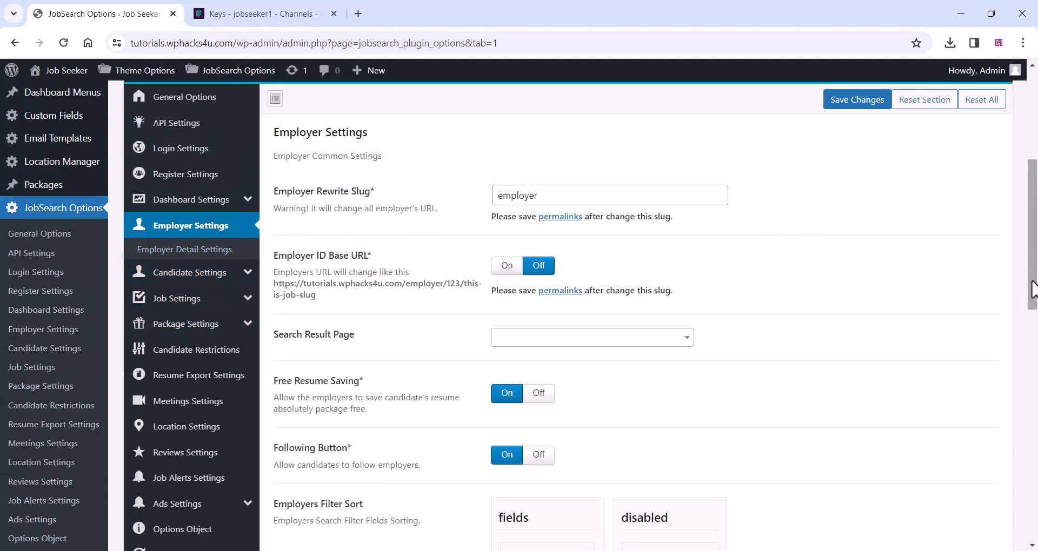
drag(1032, 289, 1025, 266)
click(206, 332)
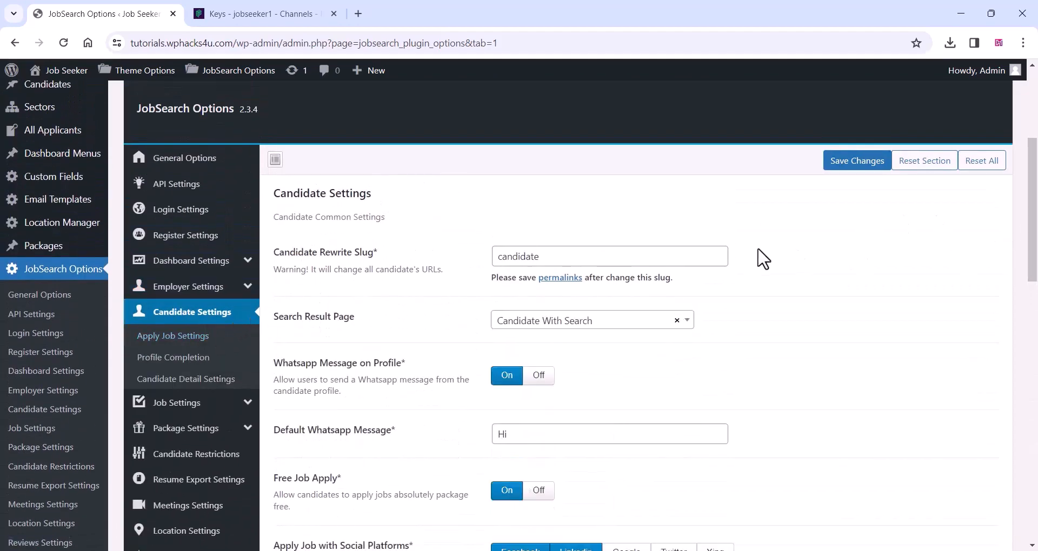
drag(1033, 271, 1034, 524)
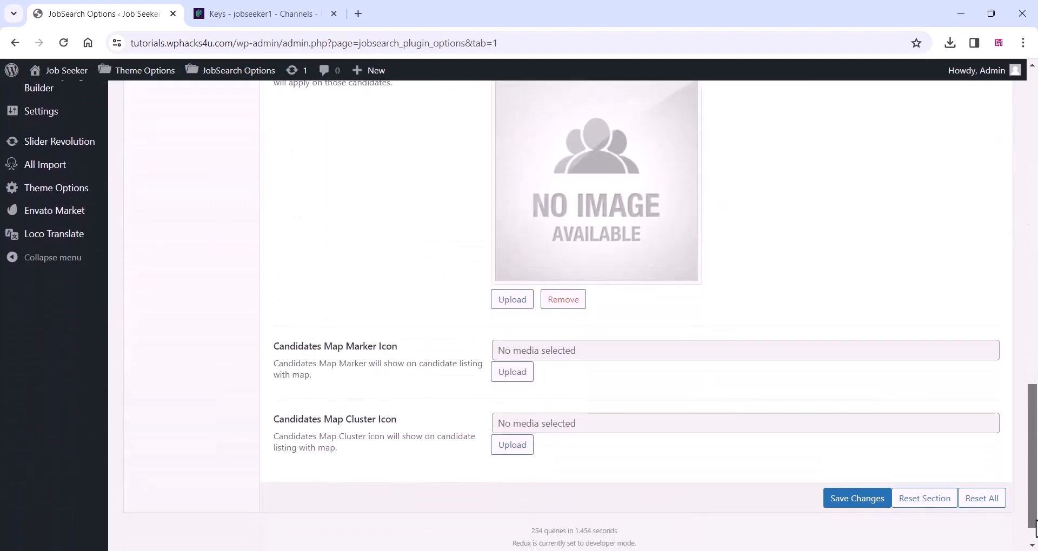
scroll(321, 338, up, 15)
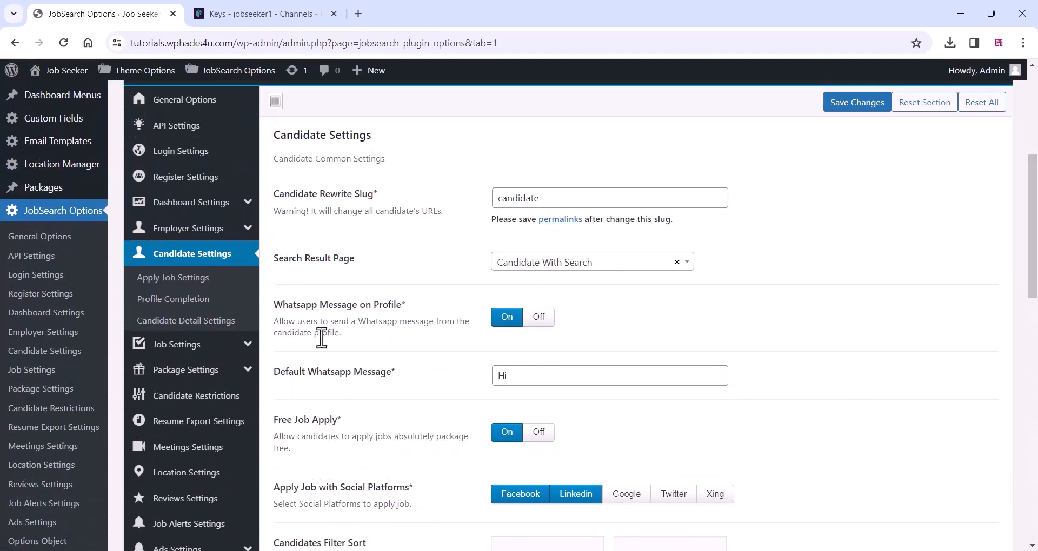
Step: In Job Settings, switch Google Jobs Posting on
click(169, 351)
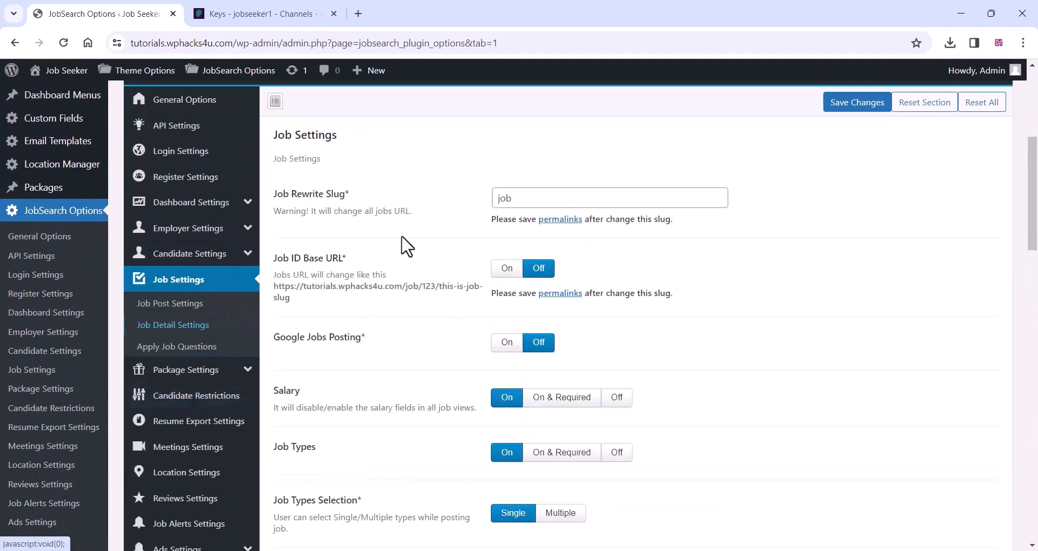
scroll(400, 246, down, 5)
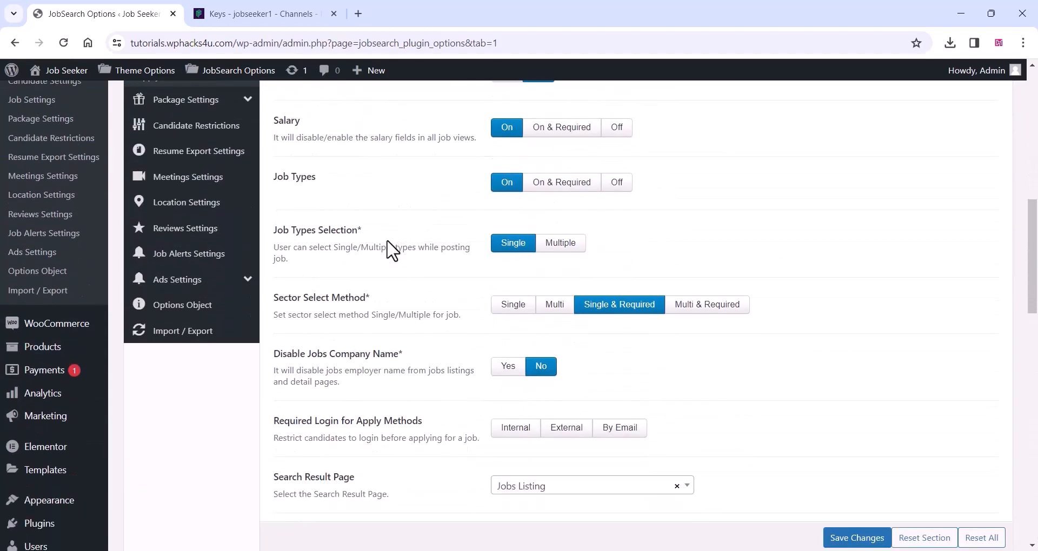
scroll(393, 250, up, 6)
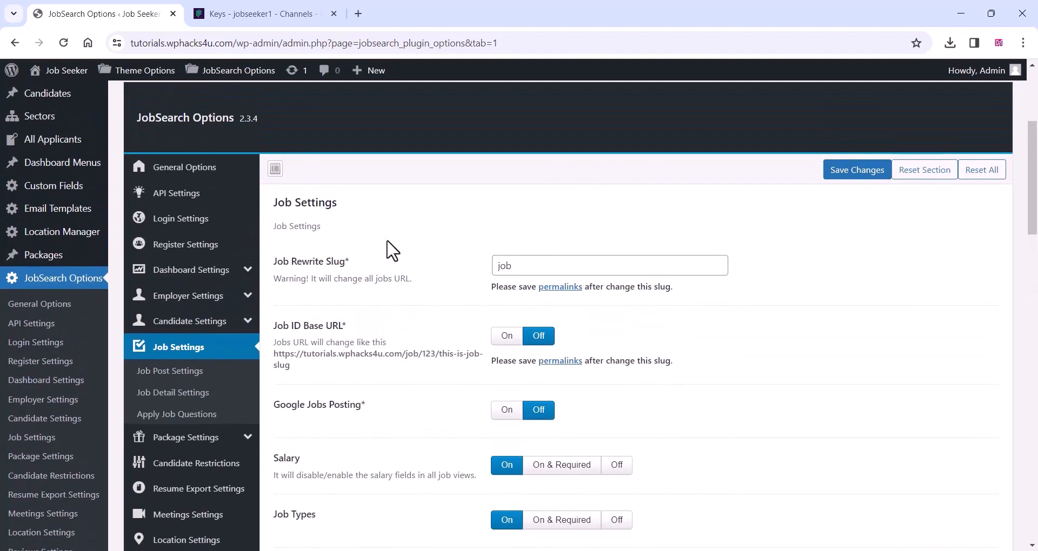
scroll(395, 252, down, 1)
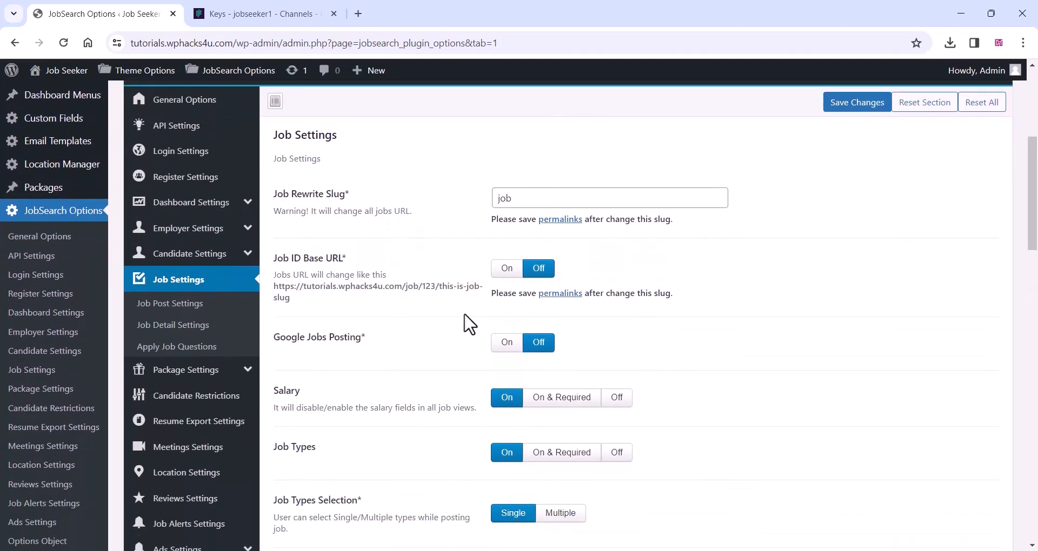
click(503, 349)
Step: Check the remaining Job Settings, through to the map marker and cluster icons, and save the changes
scroll(362, 359, down, 3)
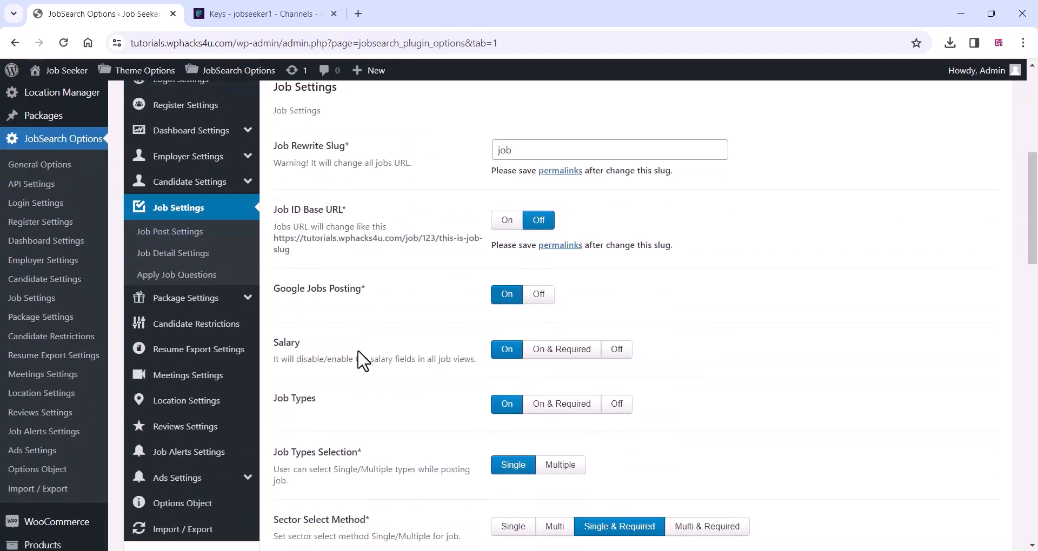
scroll(379, 324, down, 3)
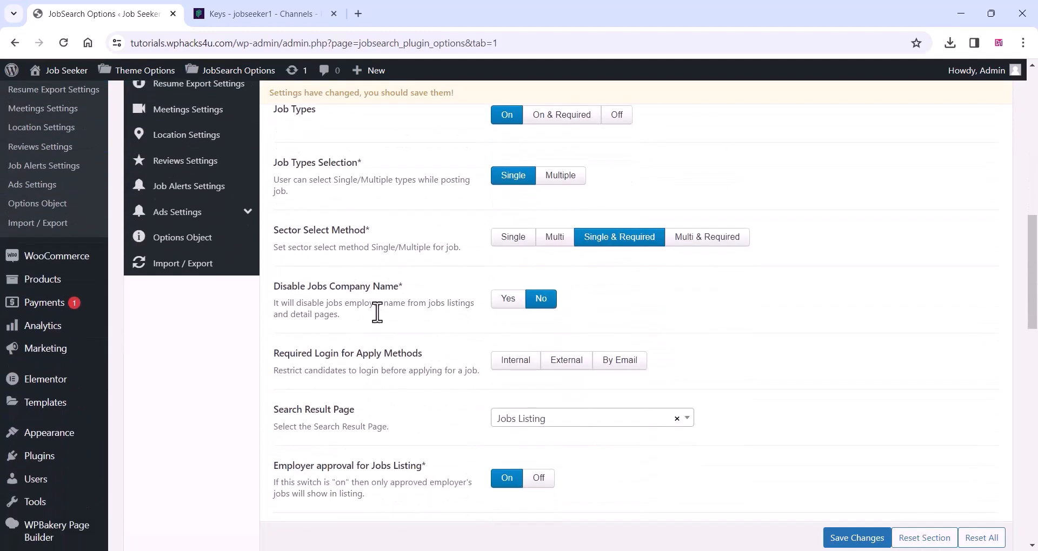
scroll(377, 313, down, 2)
scroll(378, 320, down, 3)
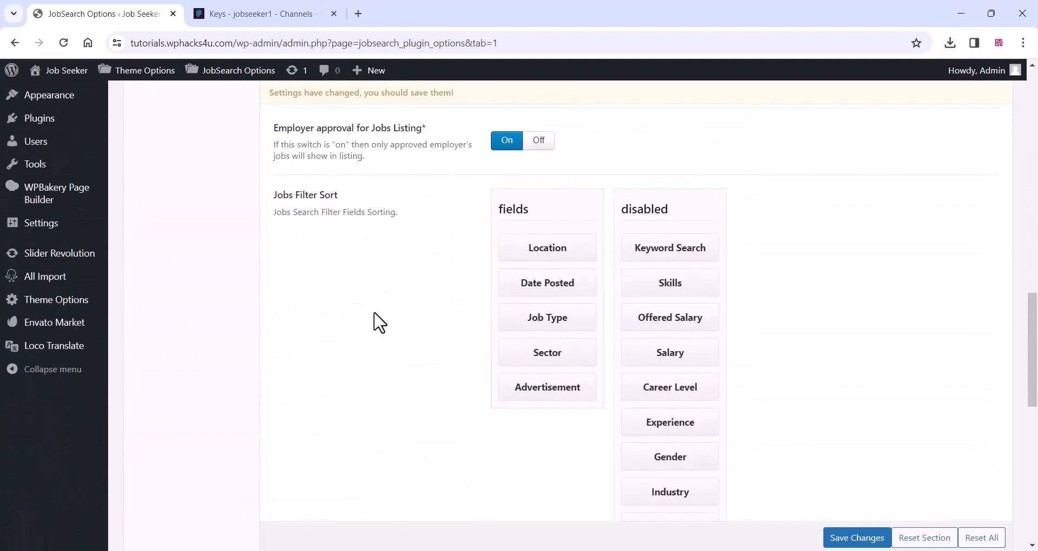
scroll(382, 324, down, 2)
scroll(414, 368, up, 1)
scroll(413, 367, down, 7)
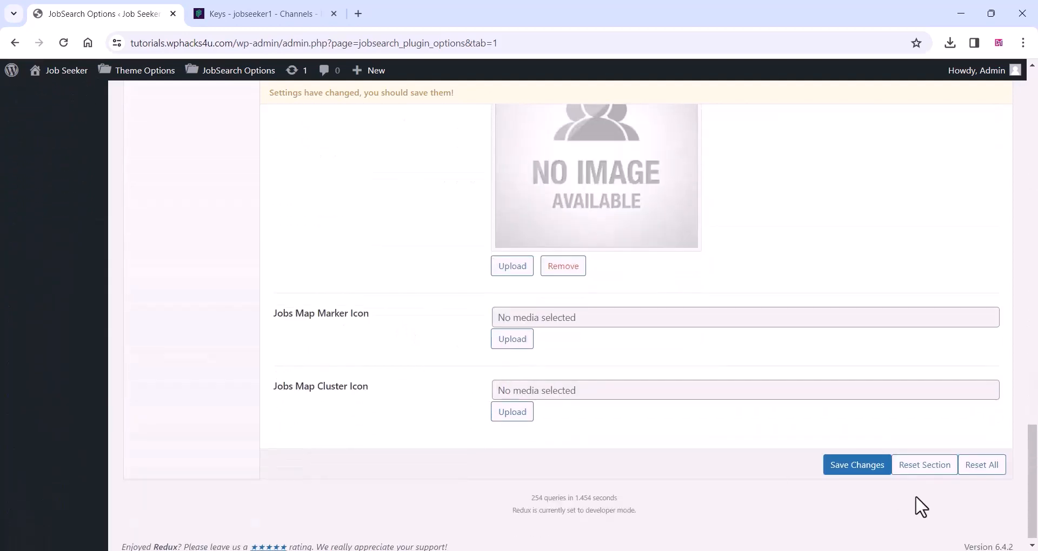
click(857, 468)
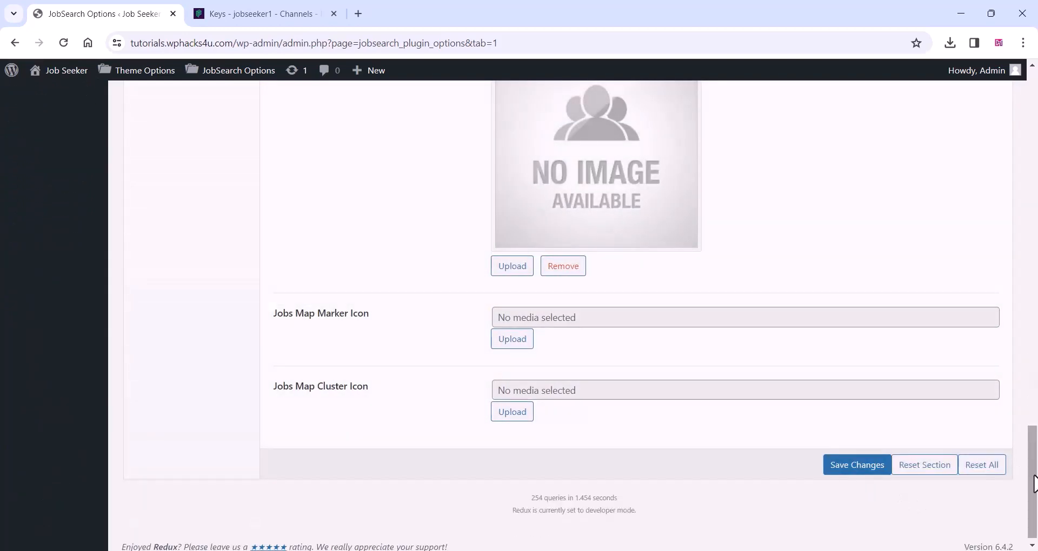
Step: Review the free package restriction in Package Settings and the Zoom option in Meetings Settings
drag(1028, 468, 1030, 210)
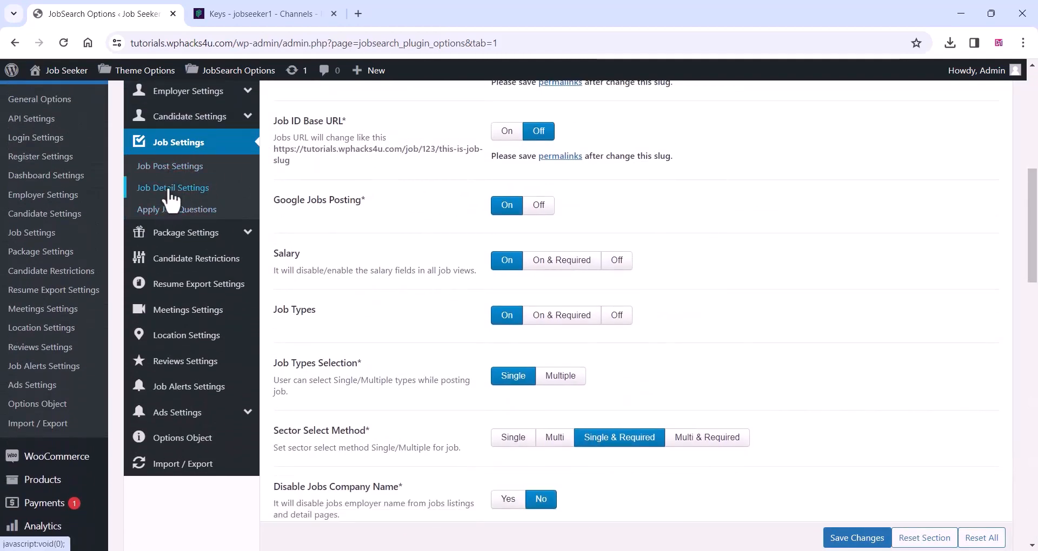
click(169, 238)
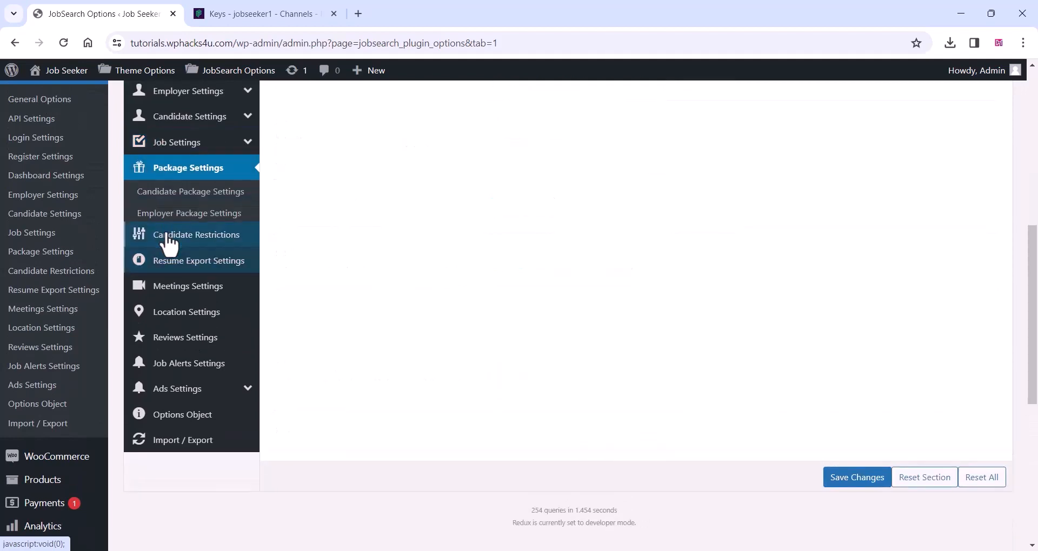
scroll(1036, 395, up, 4)
scroll(1030, 395, up, 1)
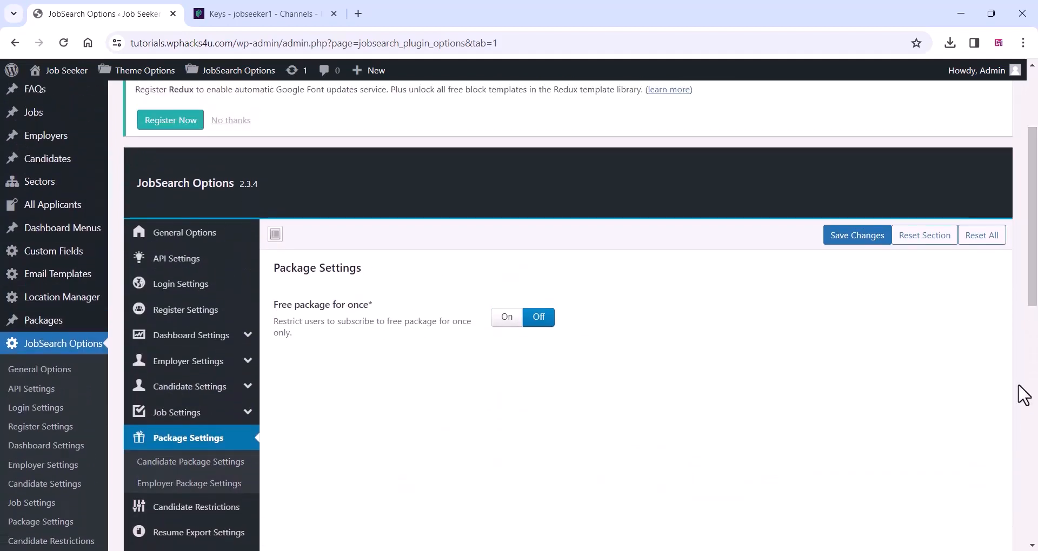
scroll(338, 416, down, 4)
click(206, 205)
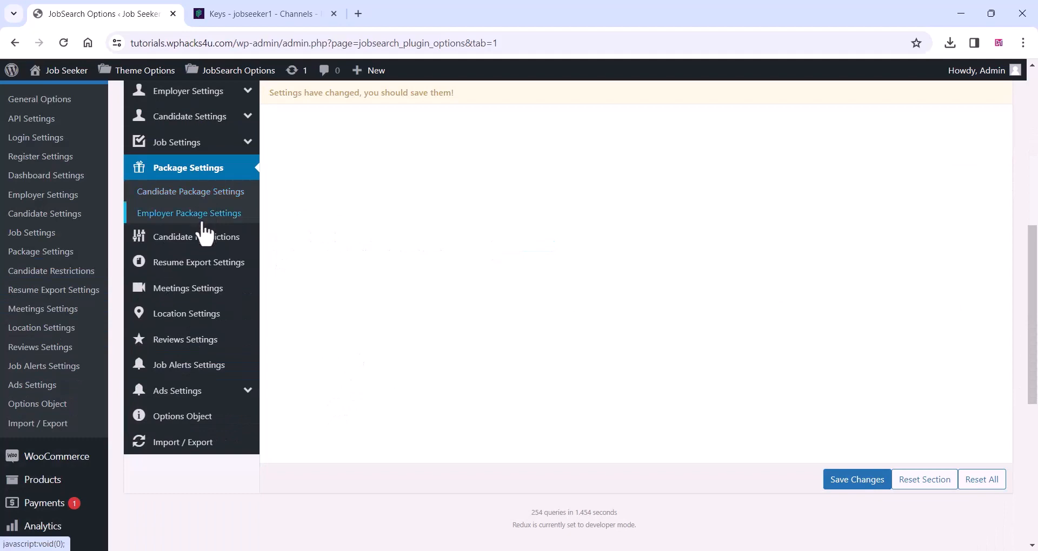
click(190, 295)
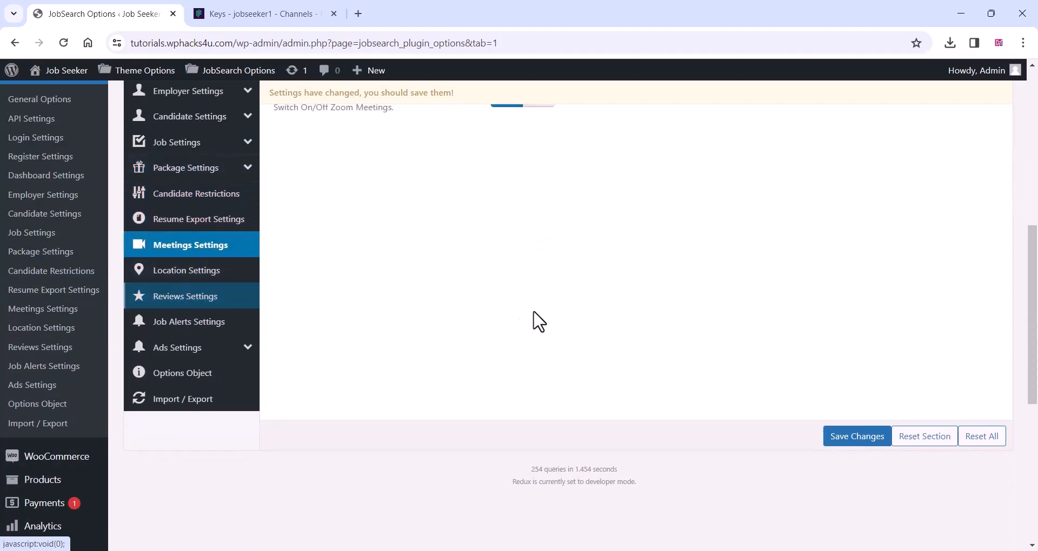
scroll(460, 323, down, 5)
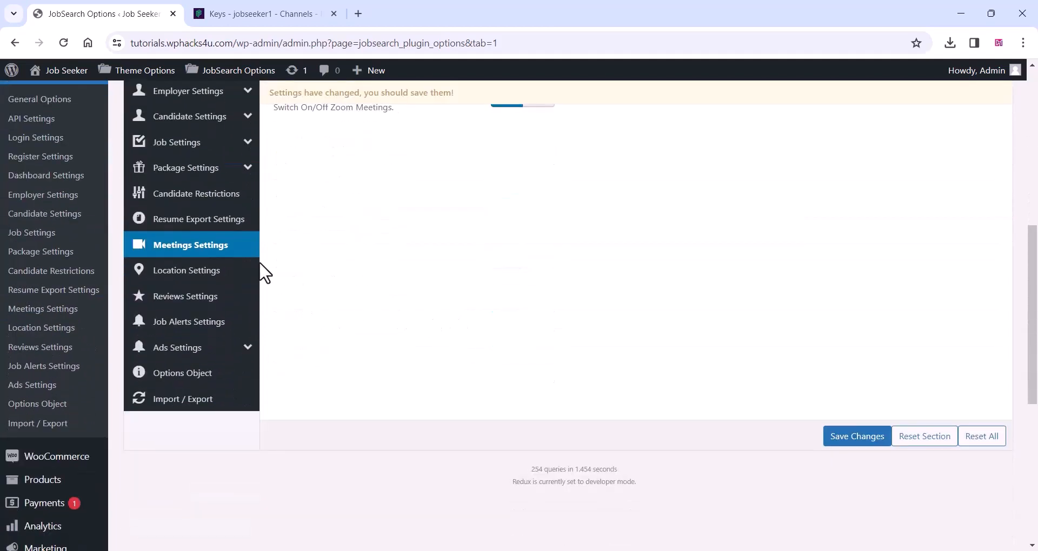
Step: Examine the location field options in Location Settings and the review switches, titles and text length in Reviews Settings
click(233, 273)
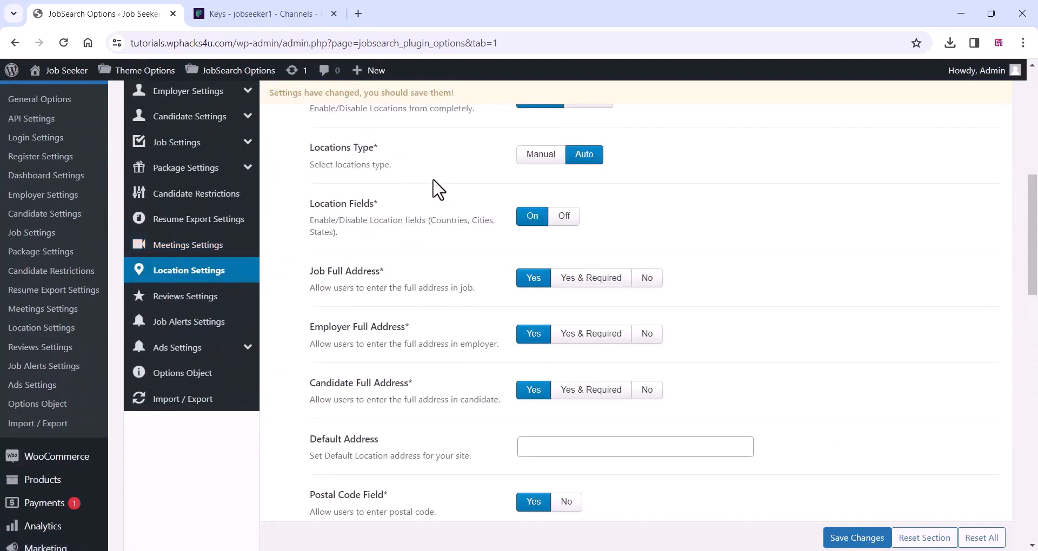
scroll(437, 210, up, 5)
scroll(433, 259, down, 3)
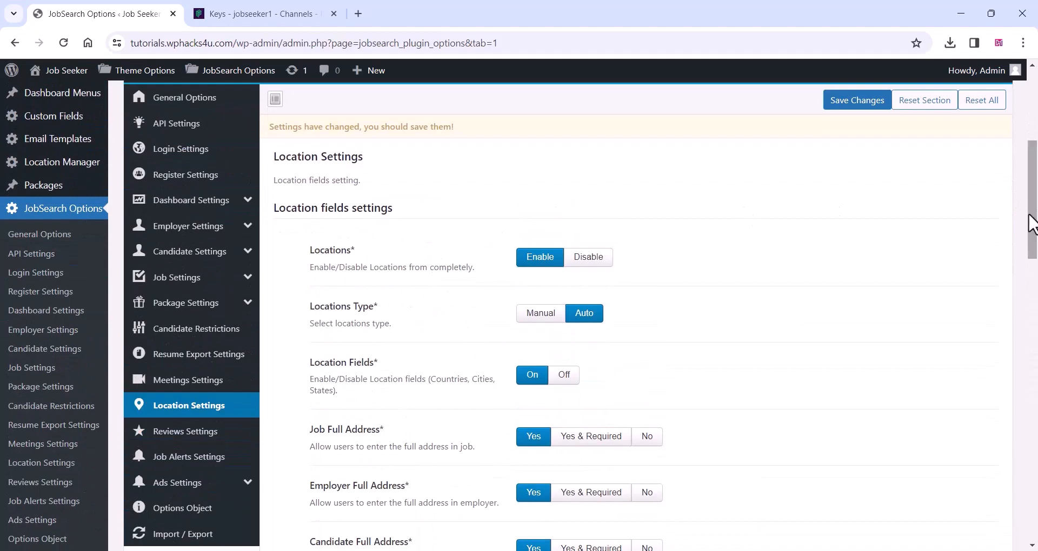
drag(1031, 223, 1032, 249)
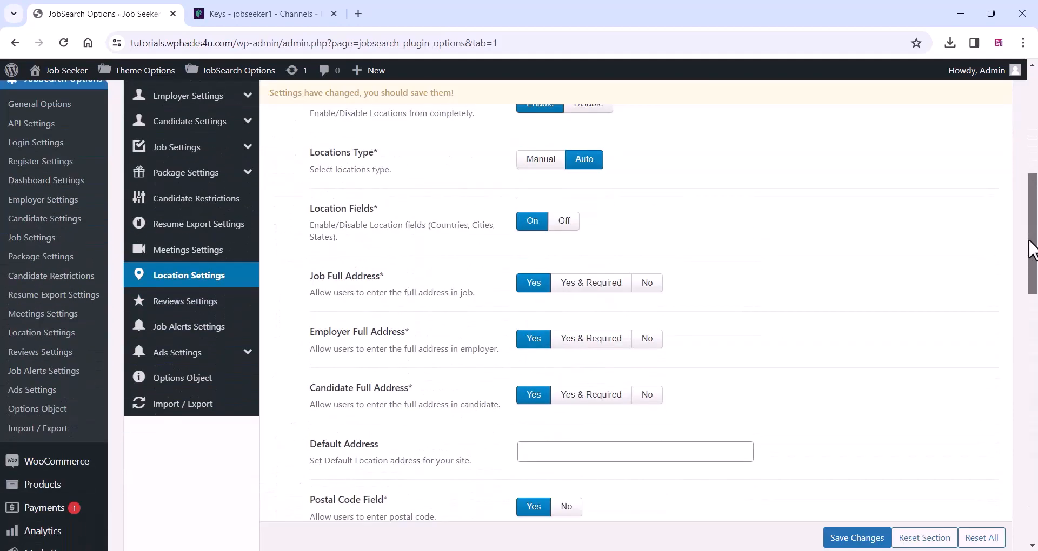
click(171, 302)
scroll(424, 250, up, 5)
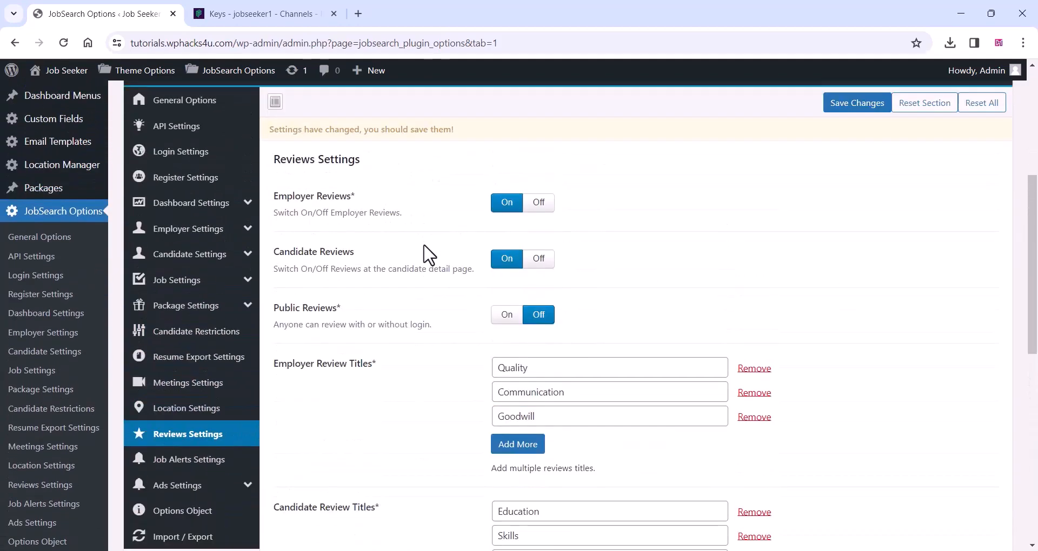
scroll(426, 252, down, 3)
scroll(424, 254, down, 7)
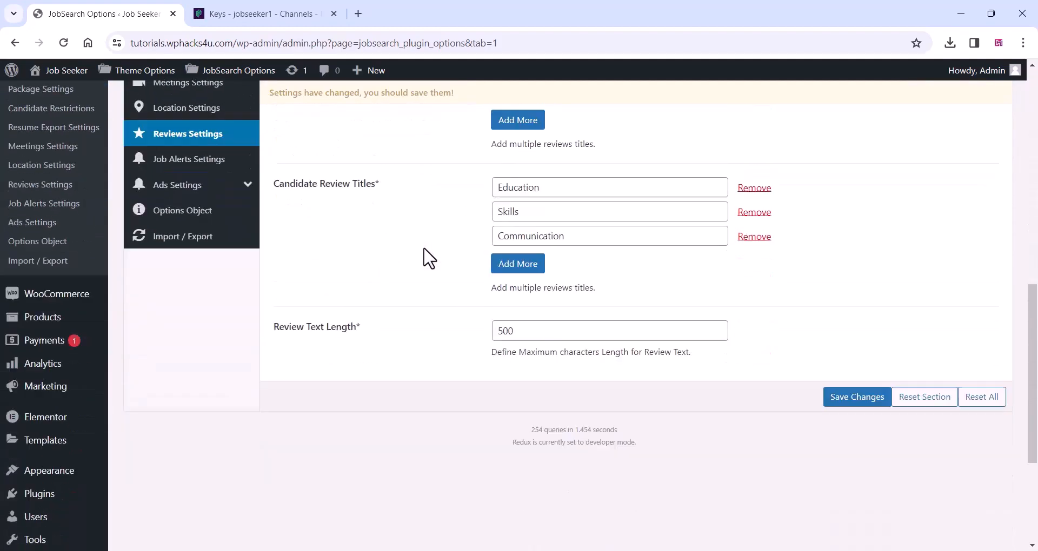
scroll(227, 259, up, 1)
scroll(227, 254, up, 2)
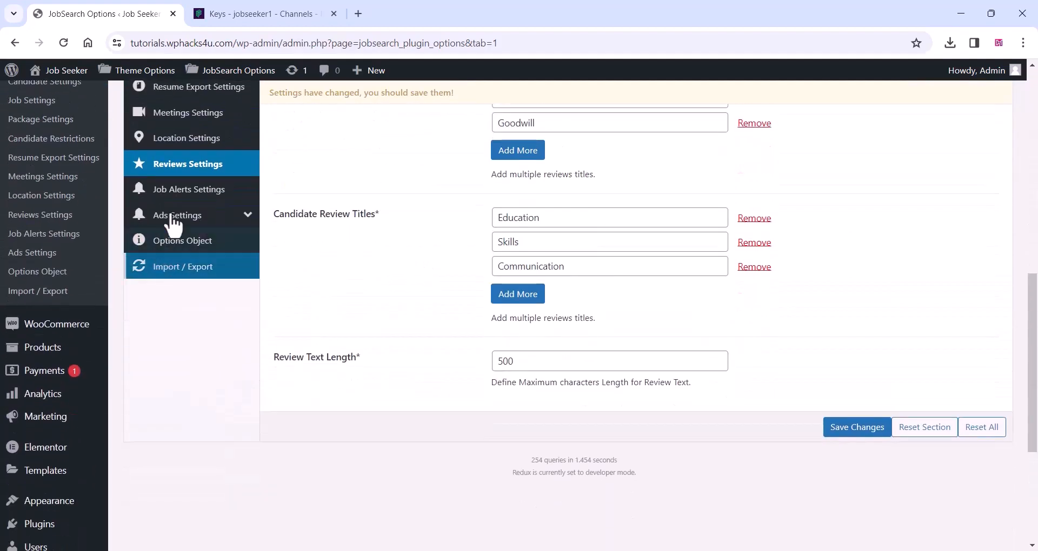
Step: Review the alert frequencies and filters in Job Alerts Settings, and view the ads switch and ad groups in Ads Settings
click(182, 200)
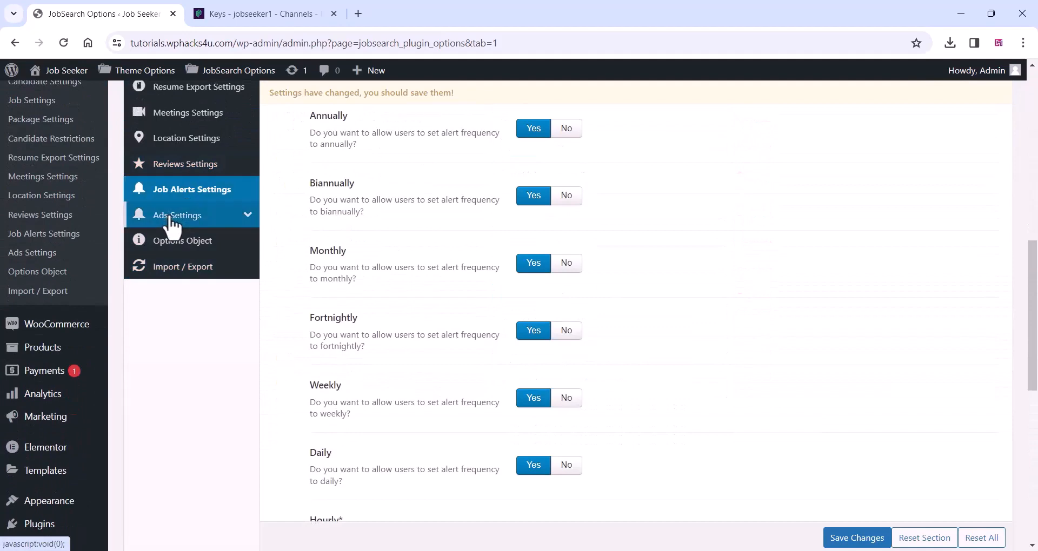
scroll(469, 224, up, 3)
scroll(468, 226, up, 5)
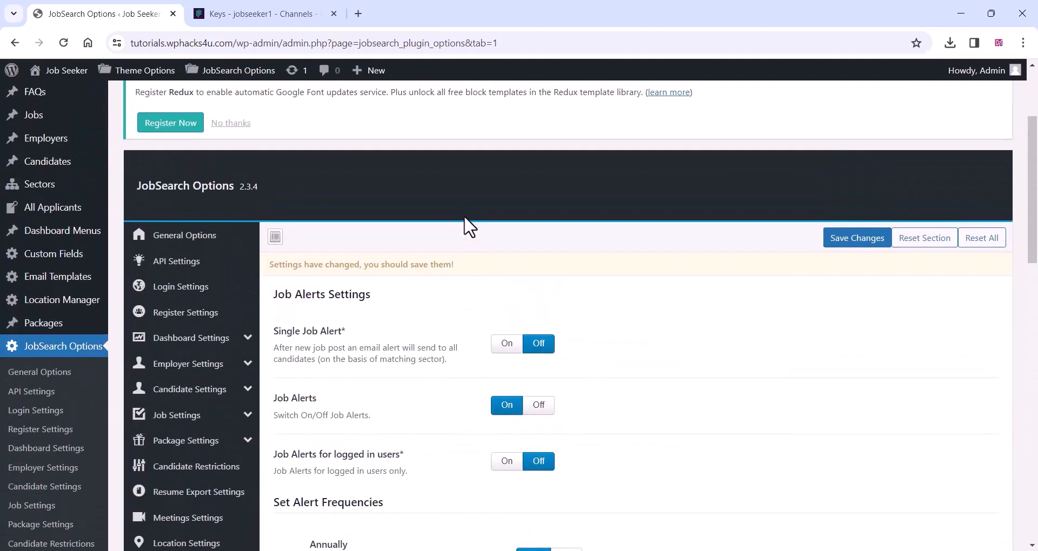
scroll(463, 216, down, 5)
scroll(462, 230, down, 6)
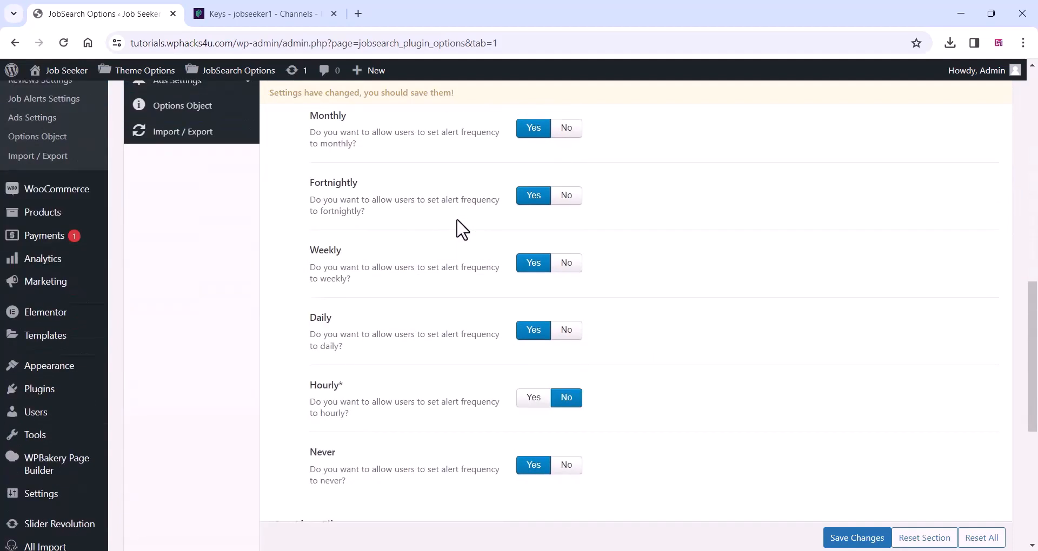
scroll(458, 231, down, 5)
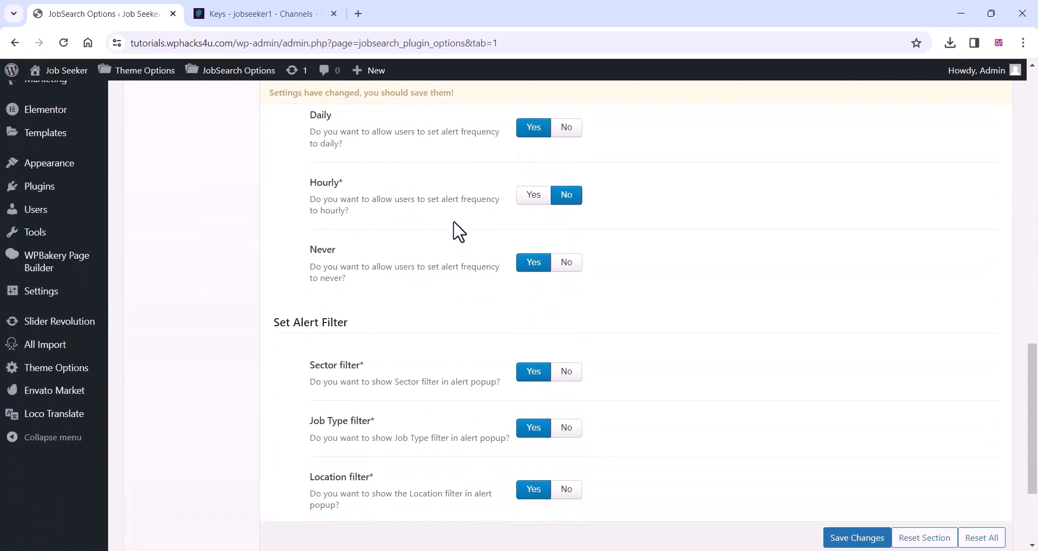
scroll(268, 233, up, 2)
scroll(207, 233, up, 6)
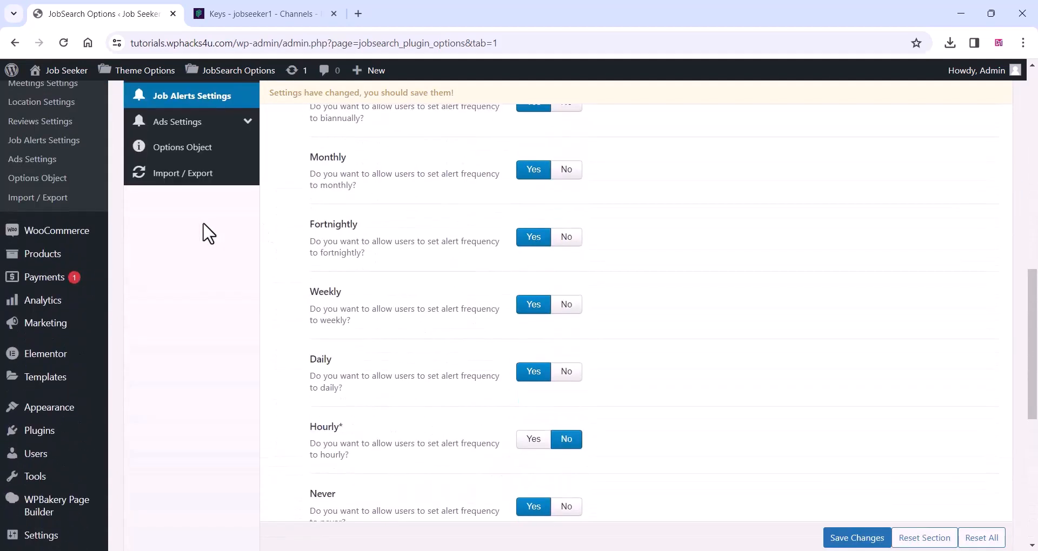
scroll(182, 240, up, 3)
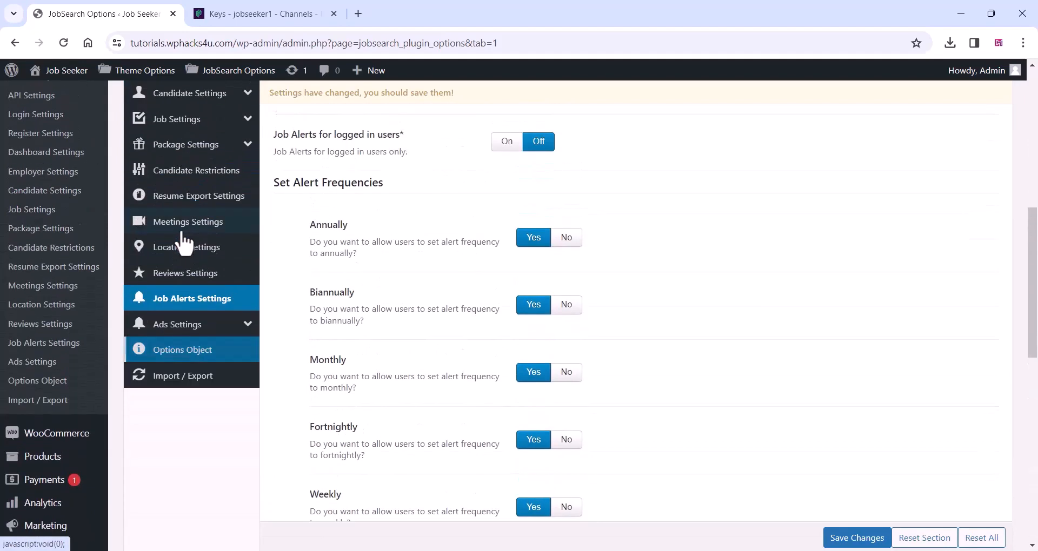
click(201, 333)
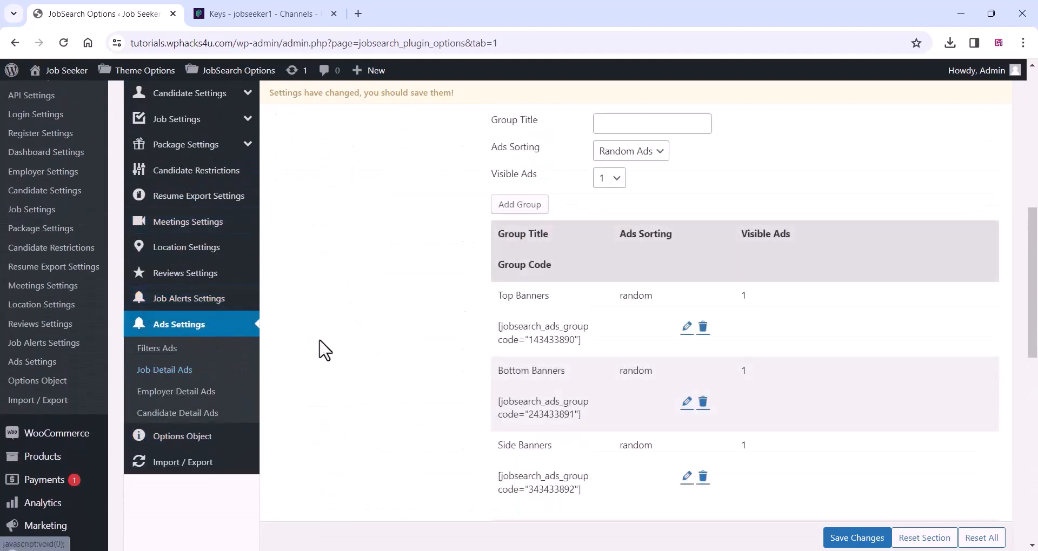
scroll(338, 336, up, 4)
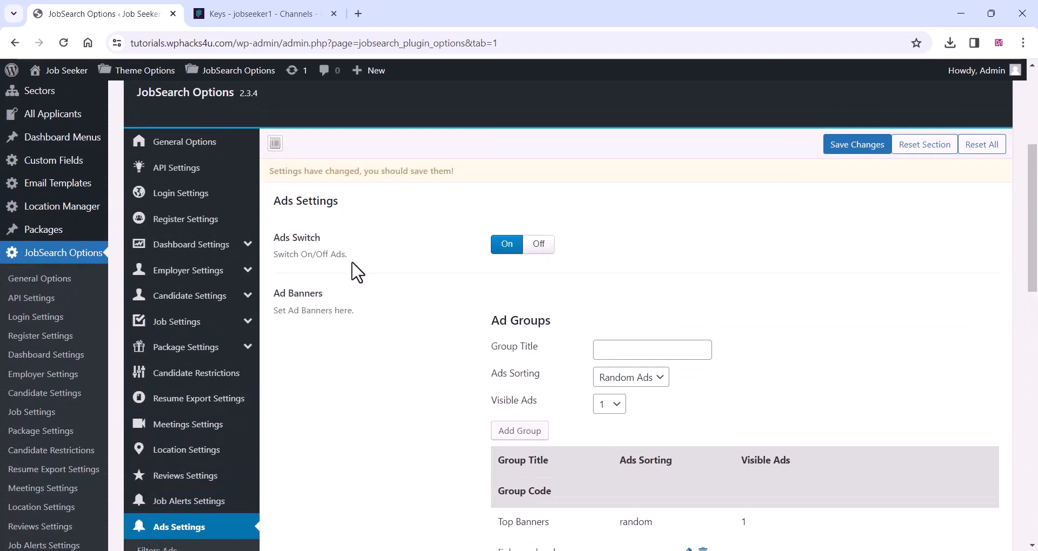
Step: Examine the ad group and ad banner fields and the existing groups and banners in Ads Settings
scroll(331, 232, up, 1)
scroll(390, 301, down, 4)
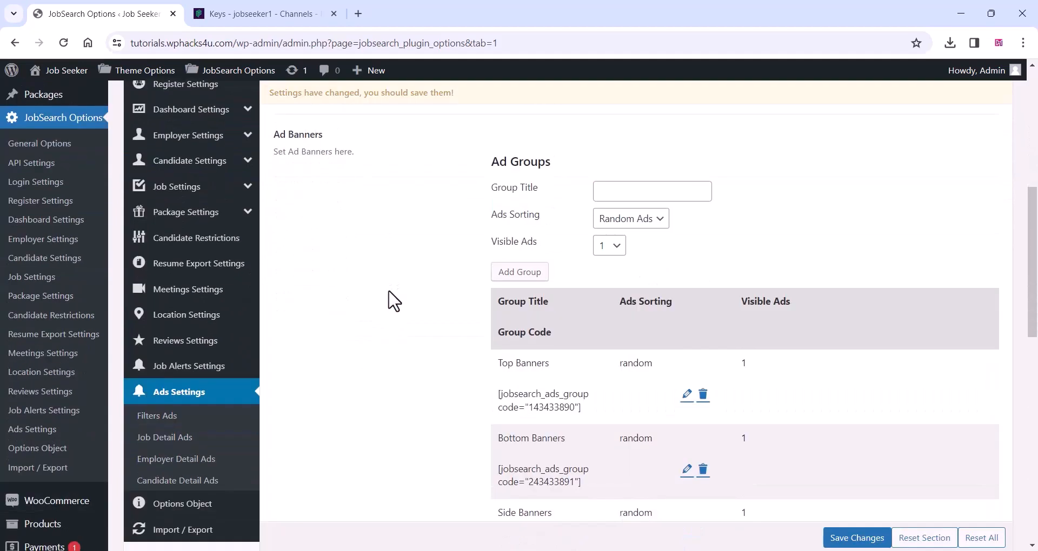
scroll(394, 301, down, 3)
scroll(390, 301, down, 3)
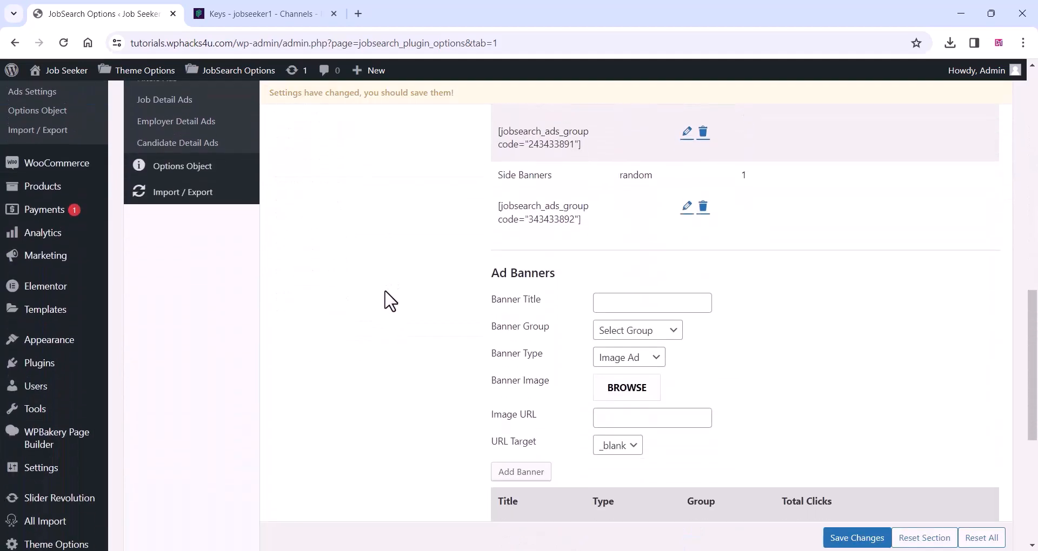
scroll(391, 301, down, 5)
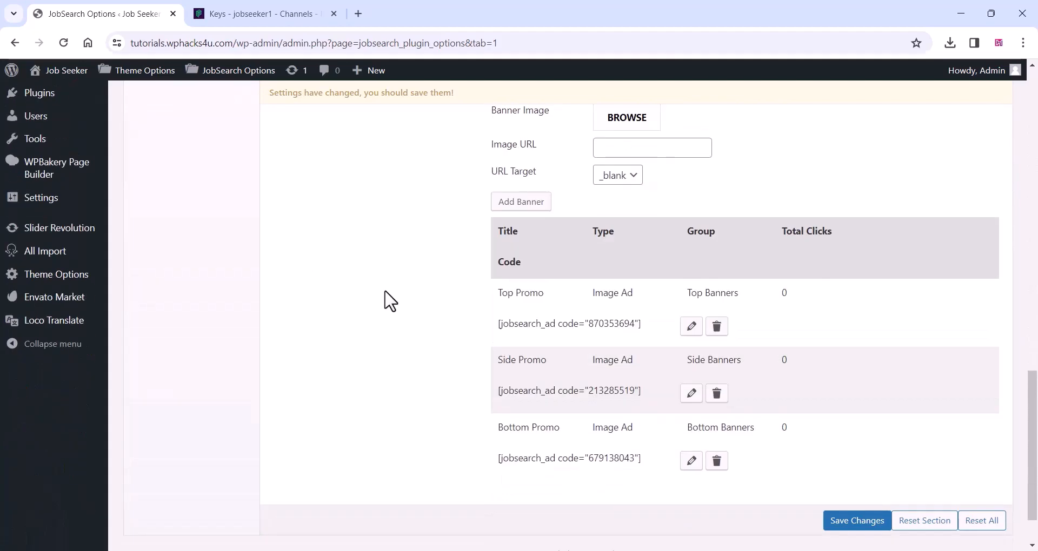
scroll(385, 299, down, 1)
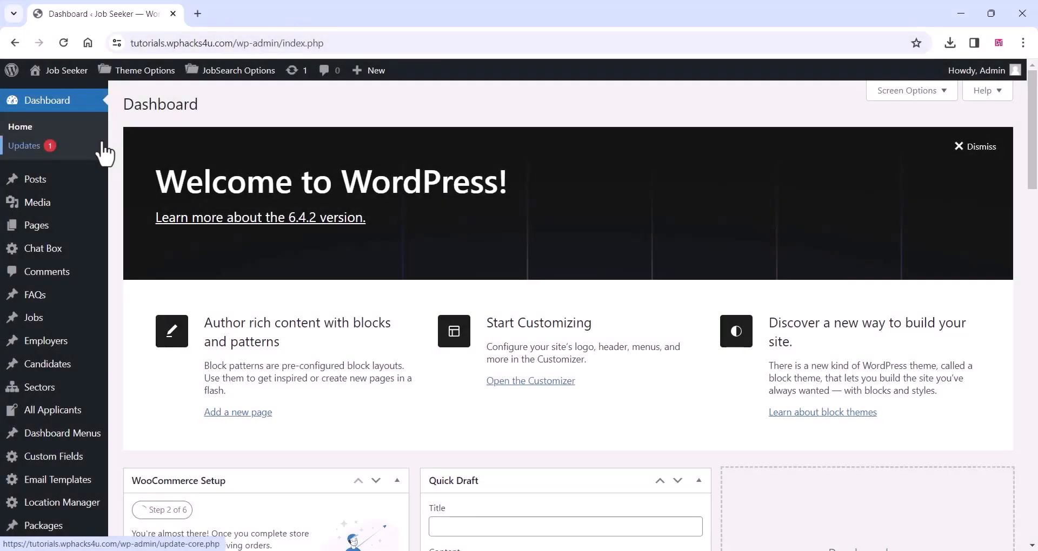
Step: Open the Chat Box and view the employer conversations for Mix Digital Entertainment, Ebiquity Maxi and Gemop Diamonds
mouse_move(26, 251)
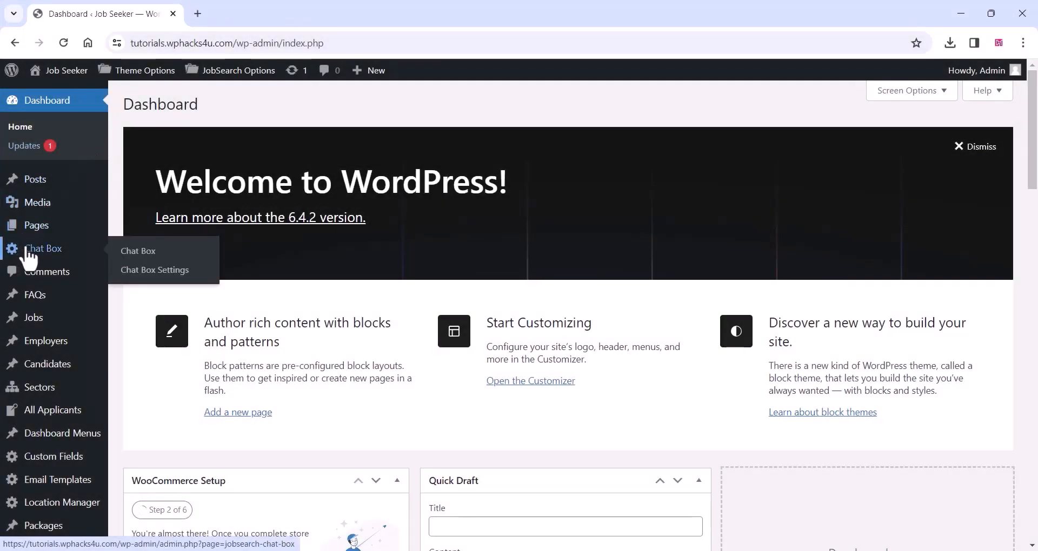
click(142, 252)
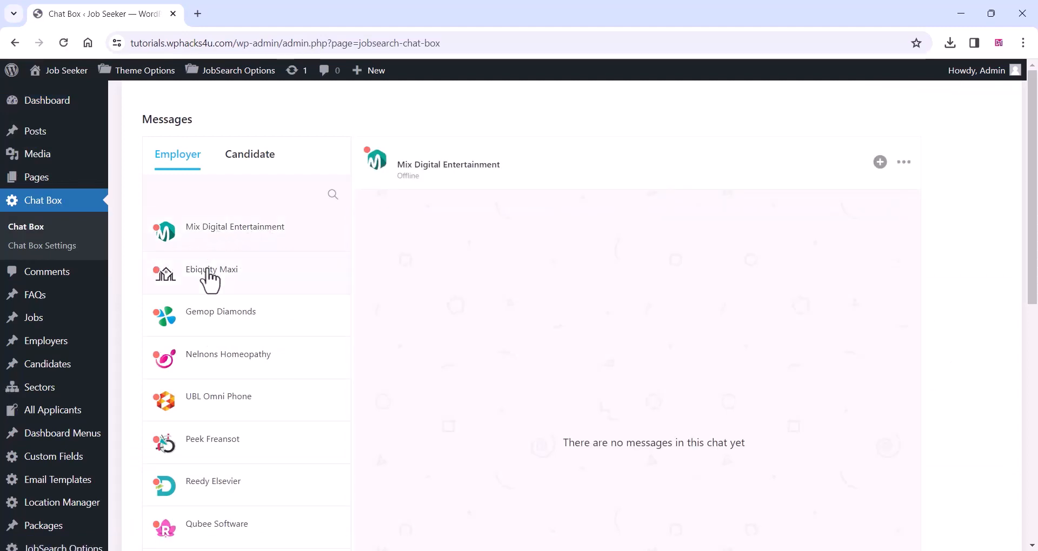
click(205, 277)
click(230, 237)
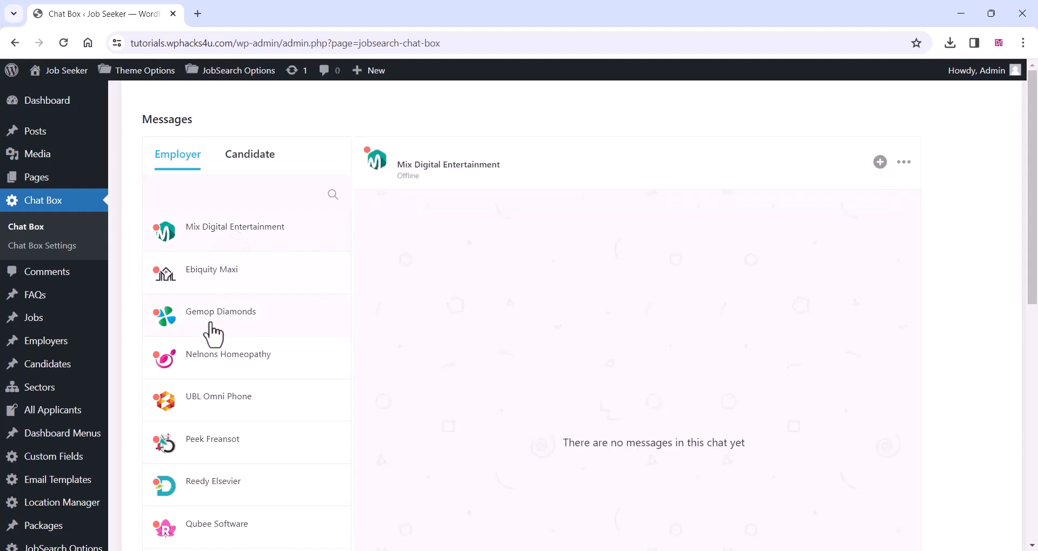
click(215, 316)
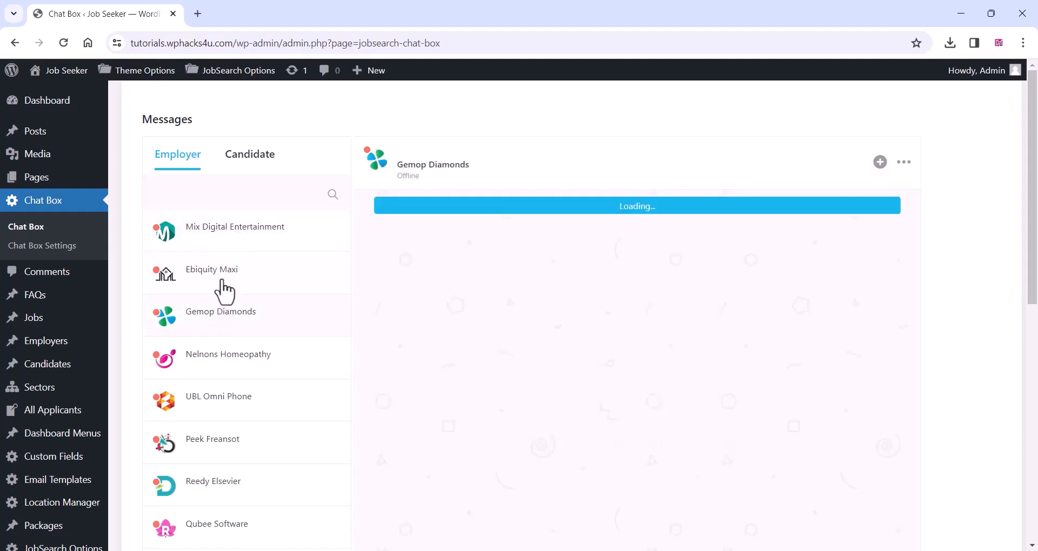
click(234, 238)
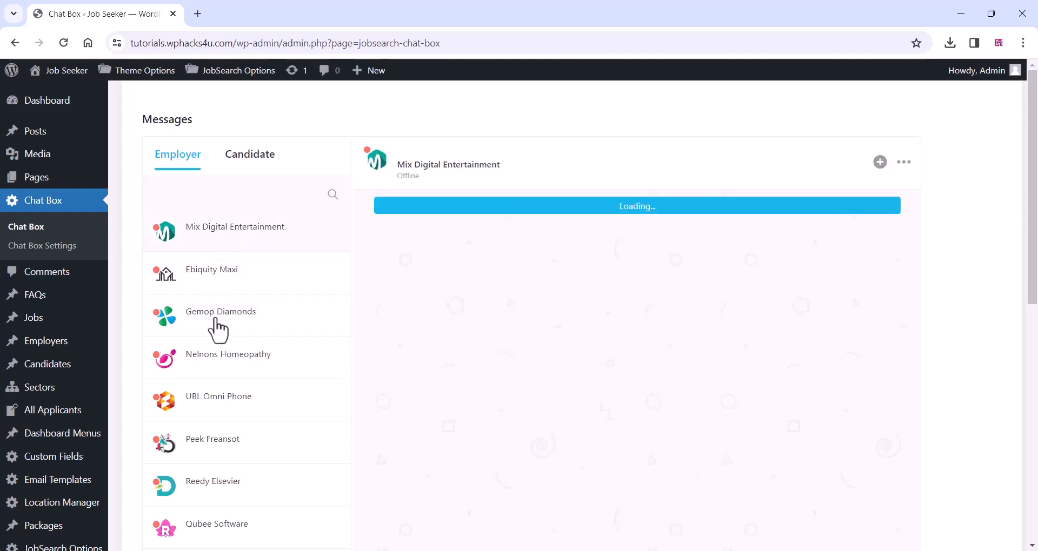
scroll(34, 289, down, 3)
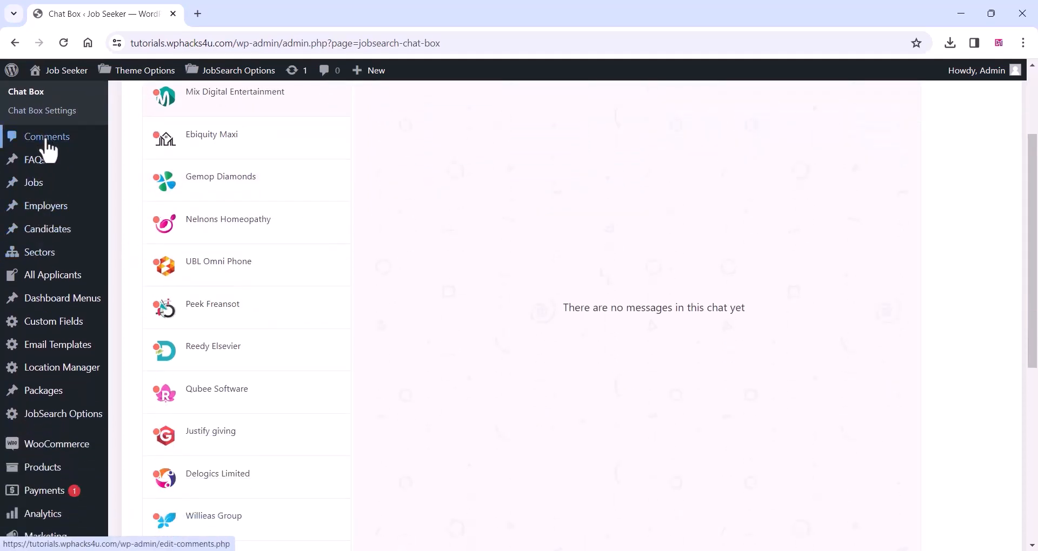
Step: Open the list of all employers and look through its entries
mouse_move(31, 165)
mouse_move(32, 185)
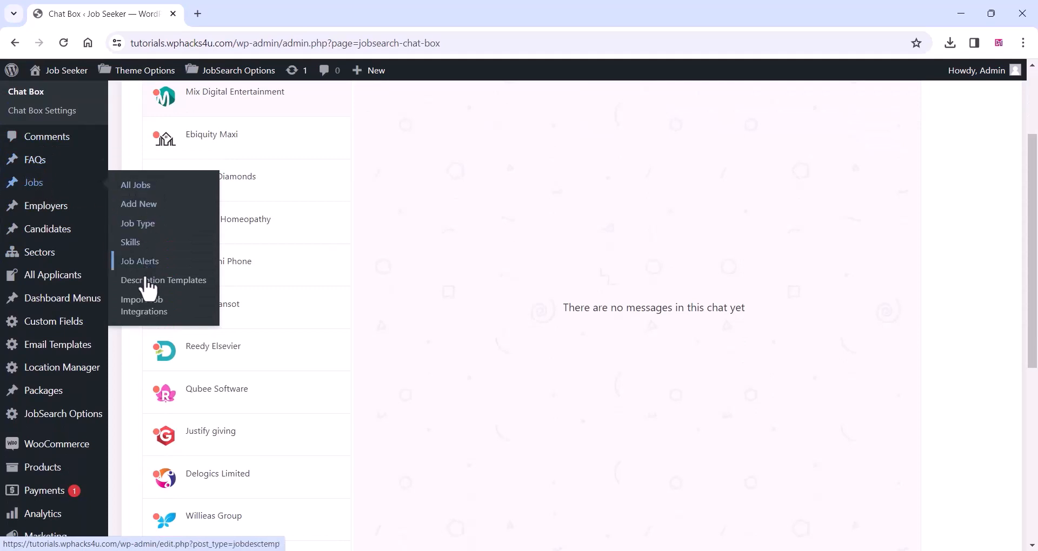
mouse_move(55, 212)
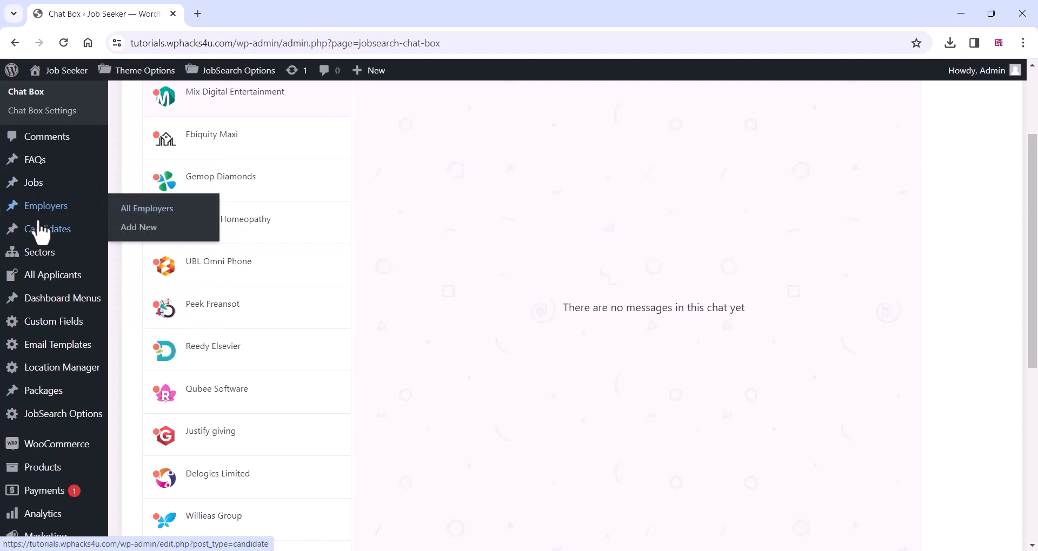
click(156, 211)
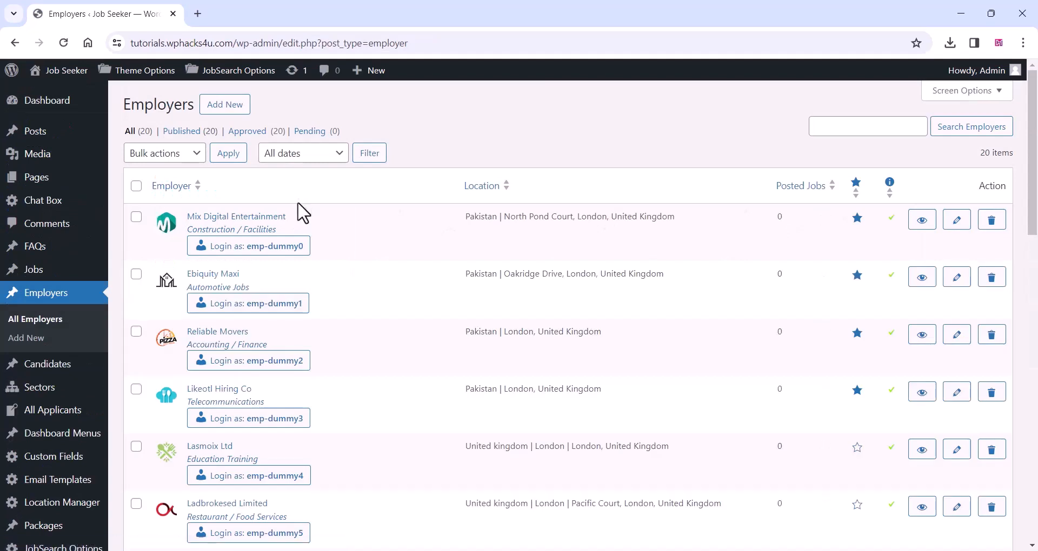
scroll(303, 232, down, 3)
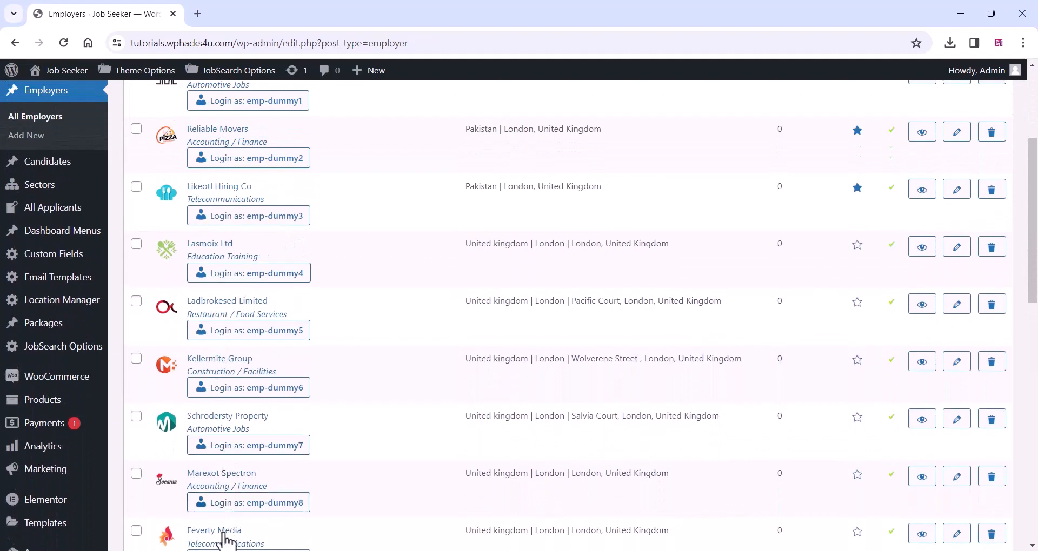
scroll(241, 413, down, 2)
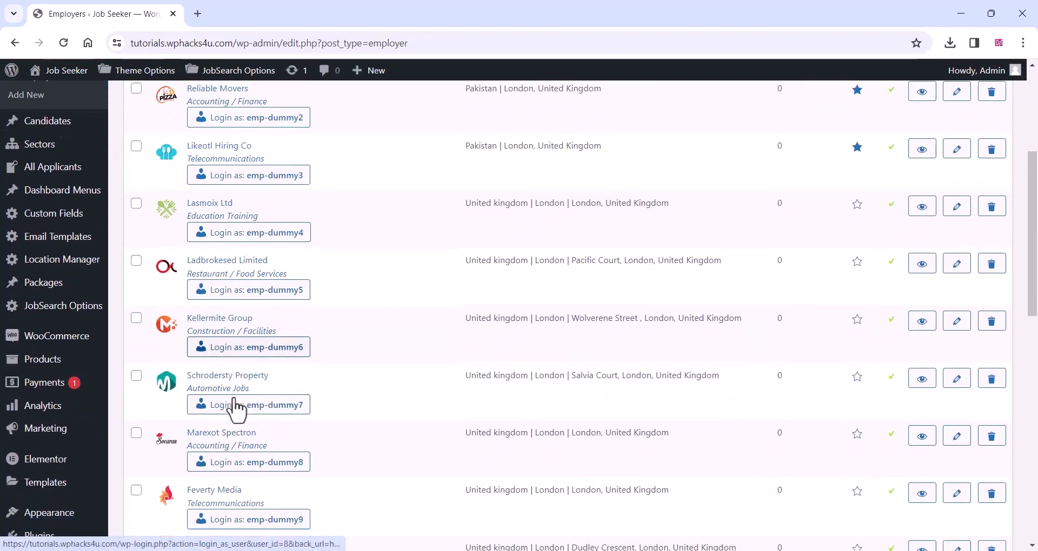
scroll(138, 354, down, 1)
scroll(139, 357, up, 5)
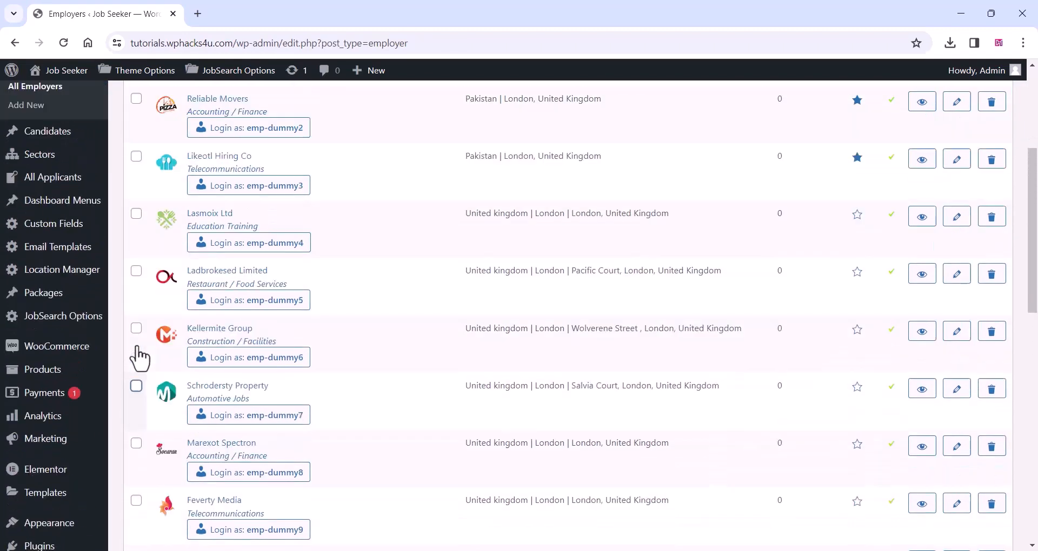
mouse_move(33, 239)
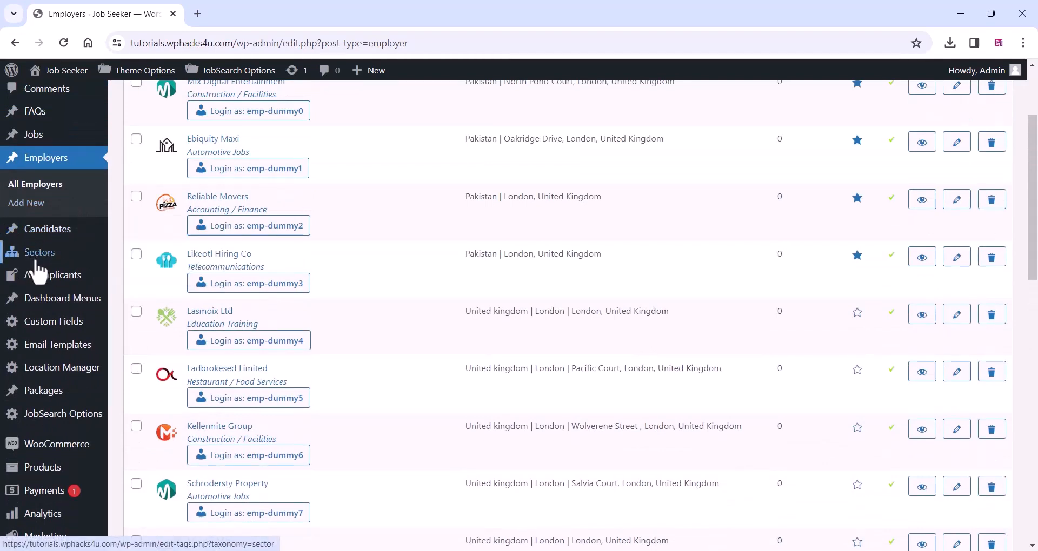
mouse_move(36, 275)
mouse_move(54, 310)
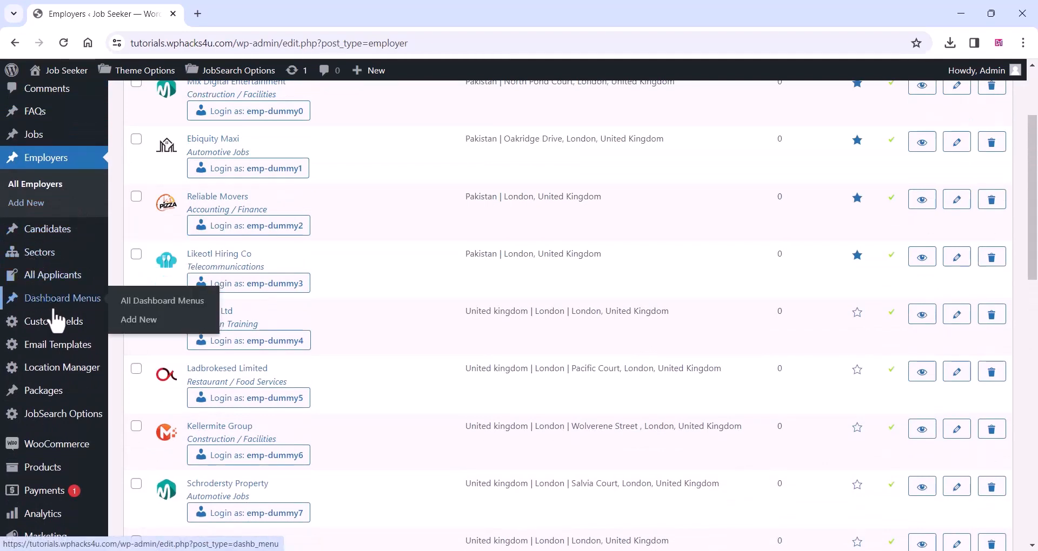
mouse_move(45, 327)
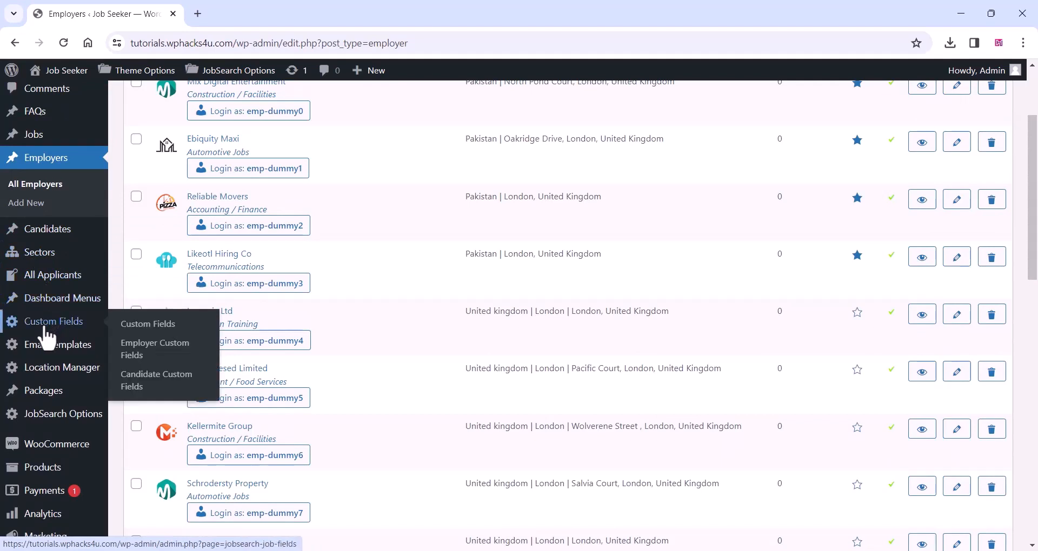
mouse_move(51, 357)
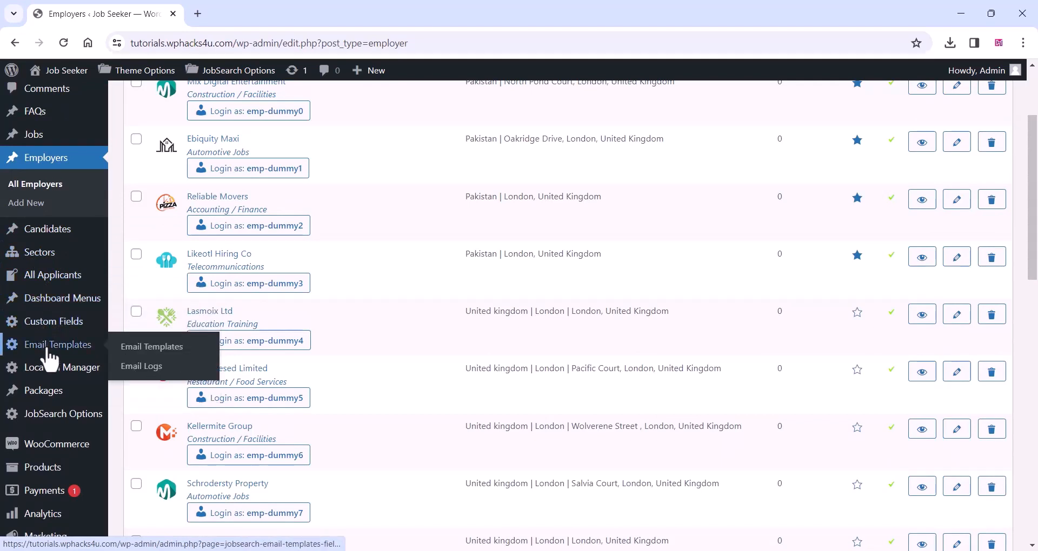
mouse_move(50, 378)
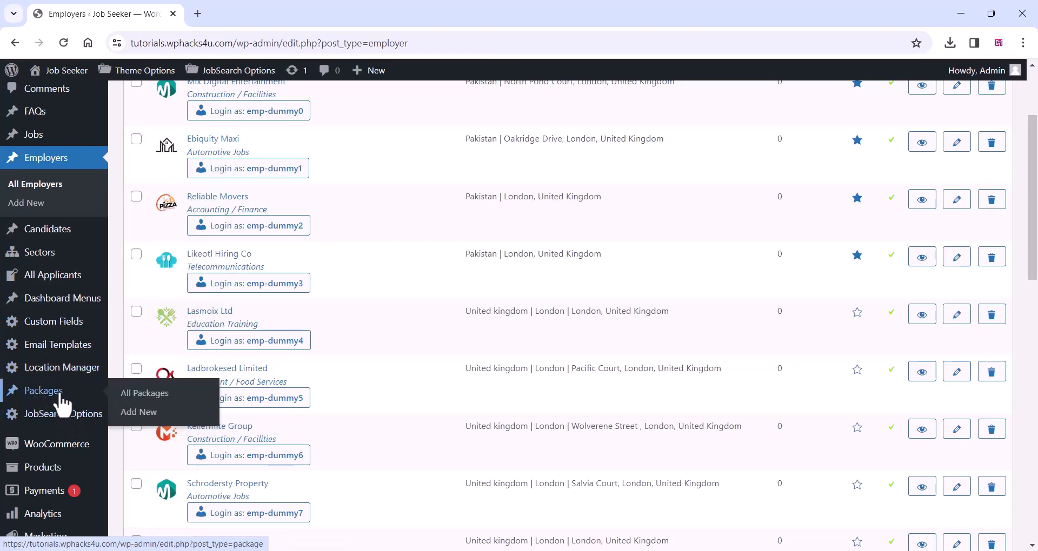
scroll(63, 404, down, 2)
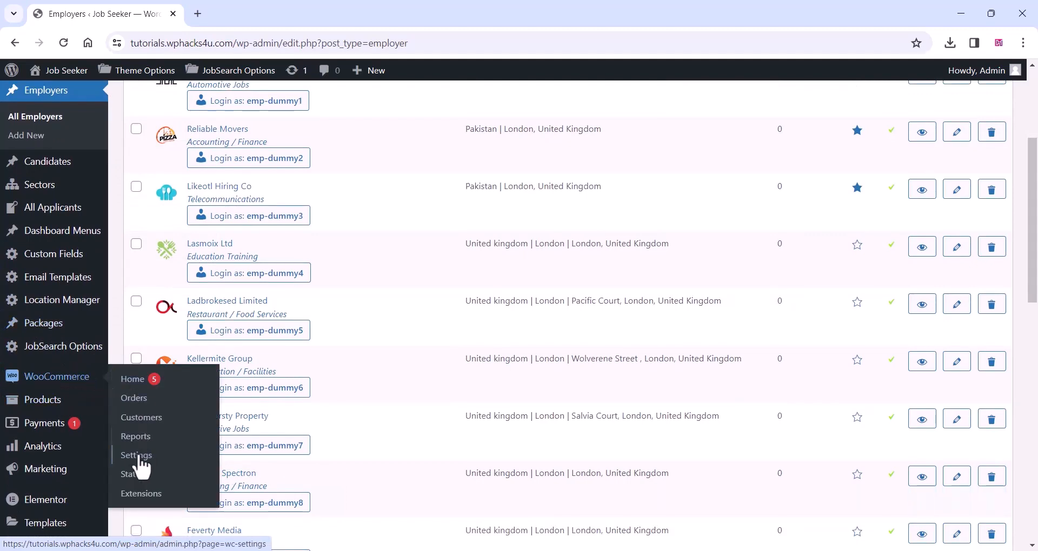
click(136, 455)
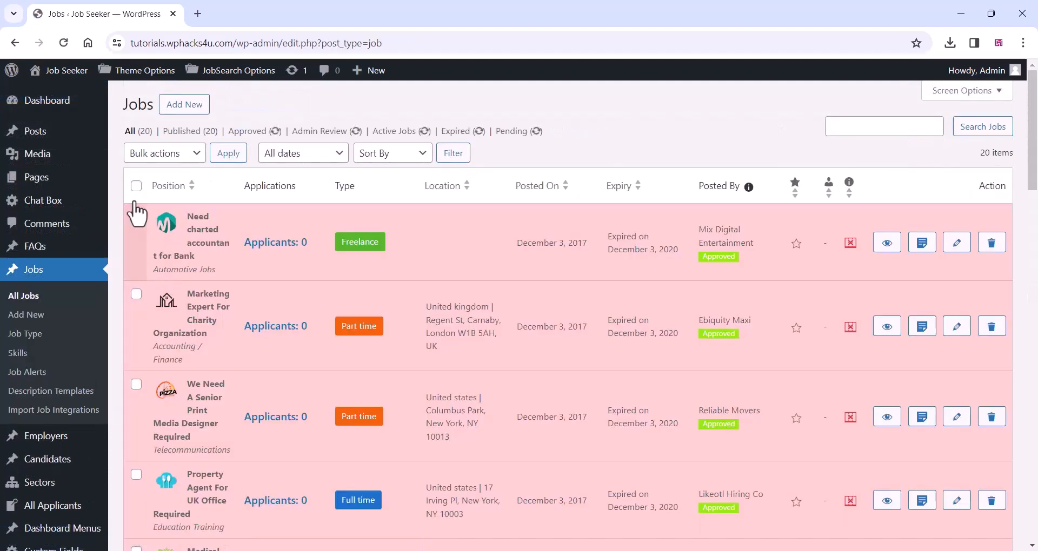
Step: Bulk edit all jobs in the list, setting publish date 17-01-2024, application deadline 30-01-2024 and expiry date 31-01-2024, and update them
click(136, 187)
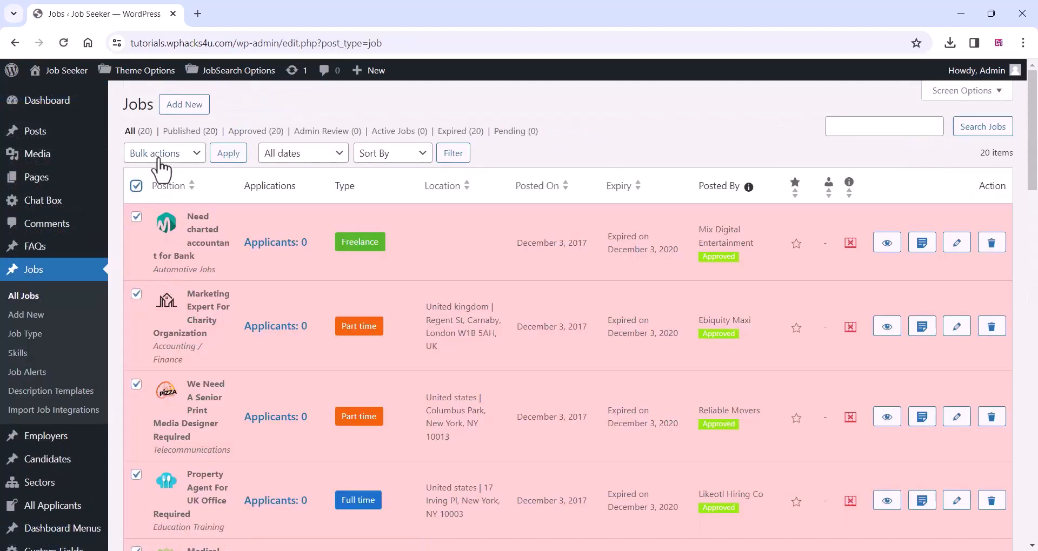
click(158, 155)
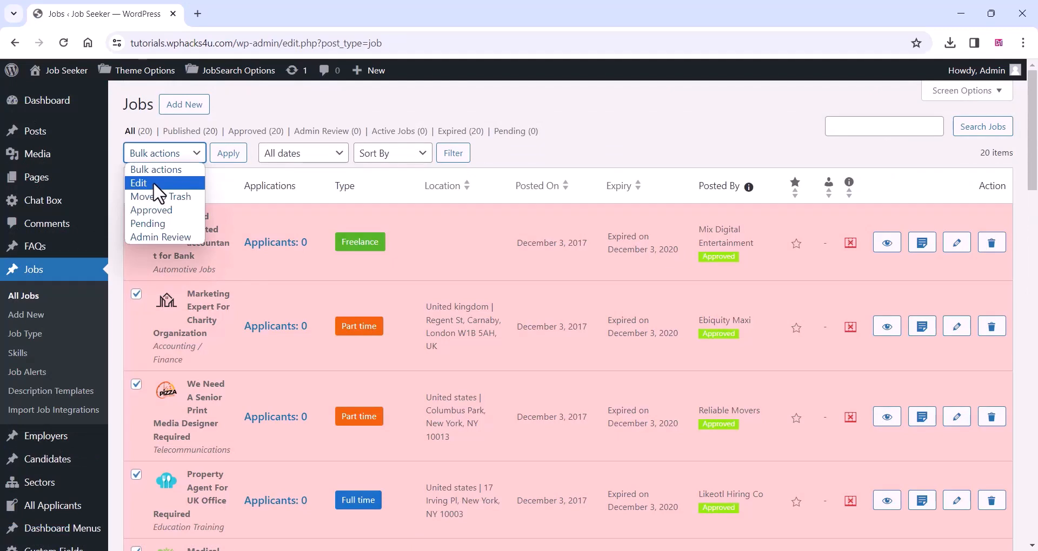
click(153, 182)
click(226, 155)
scroll(811, 366, down, 4)
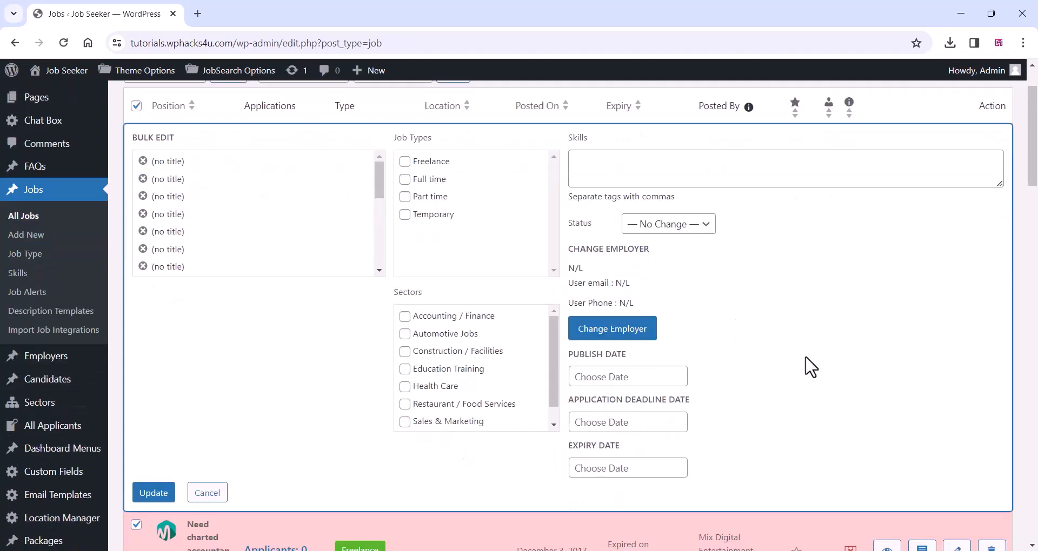
click(605, 255)
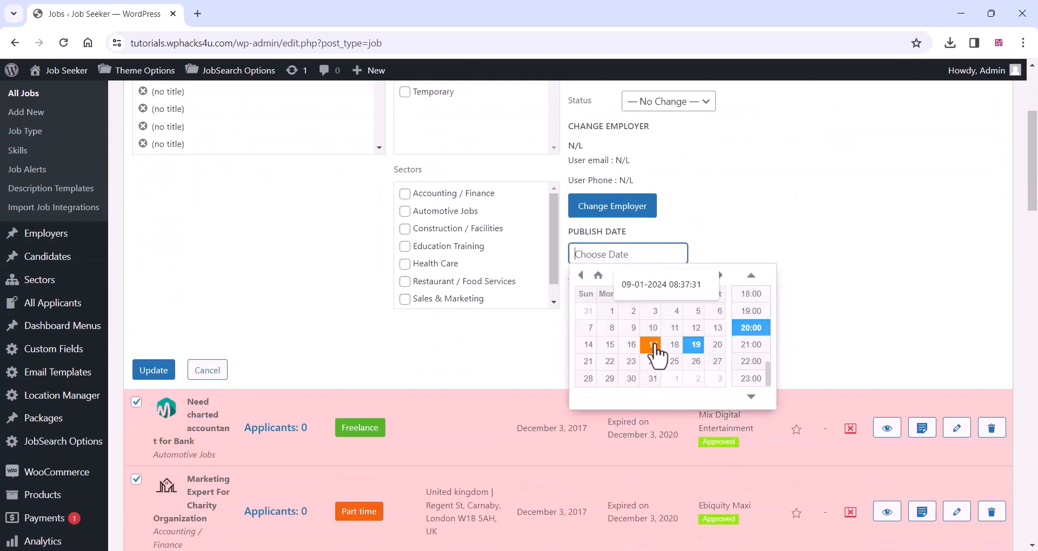
click(652, 346)
click(782, 242)
click(653, 297)
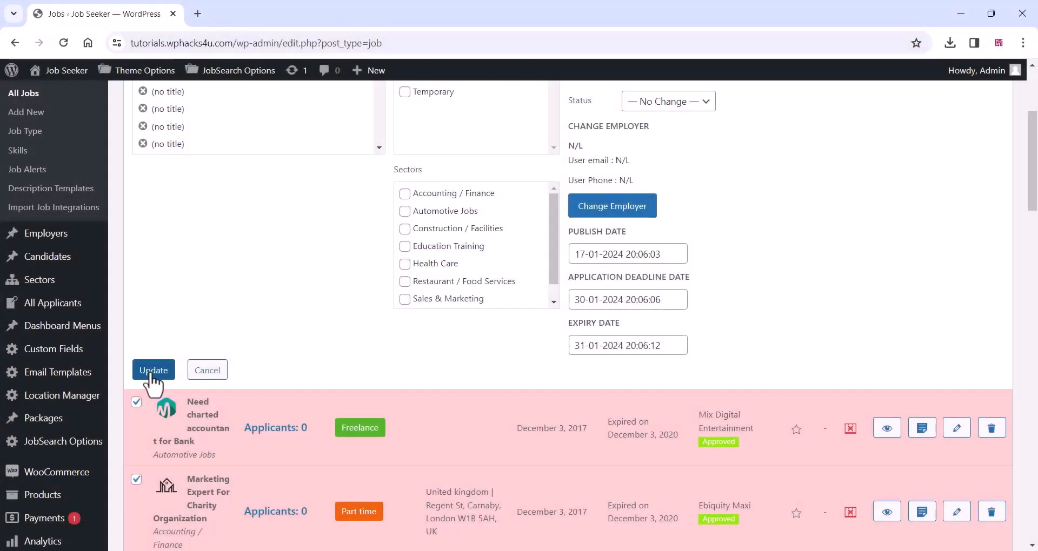
click(152, 372)
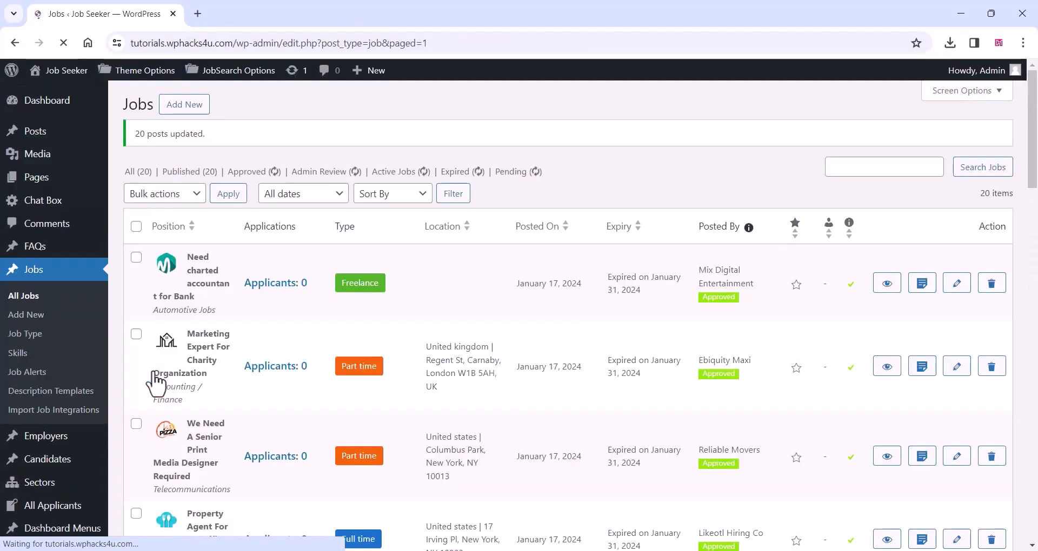
Step: Open the job portal's public site in a new browser tab and switch to it
mouse_move(47, 70)
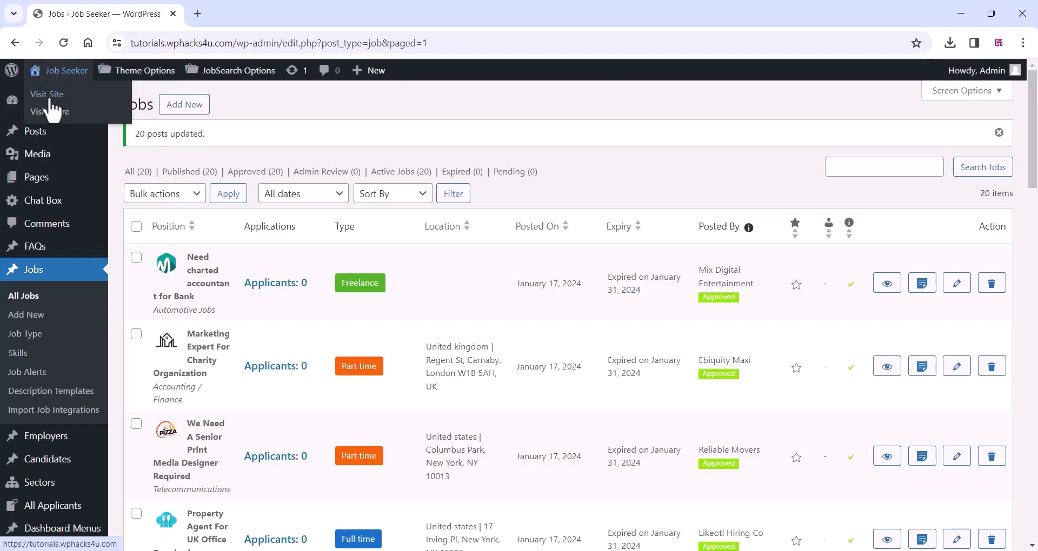
middle_click(72, 111)
click(255, 7)
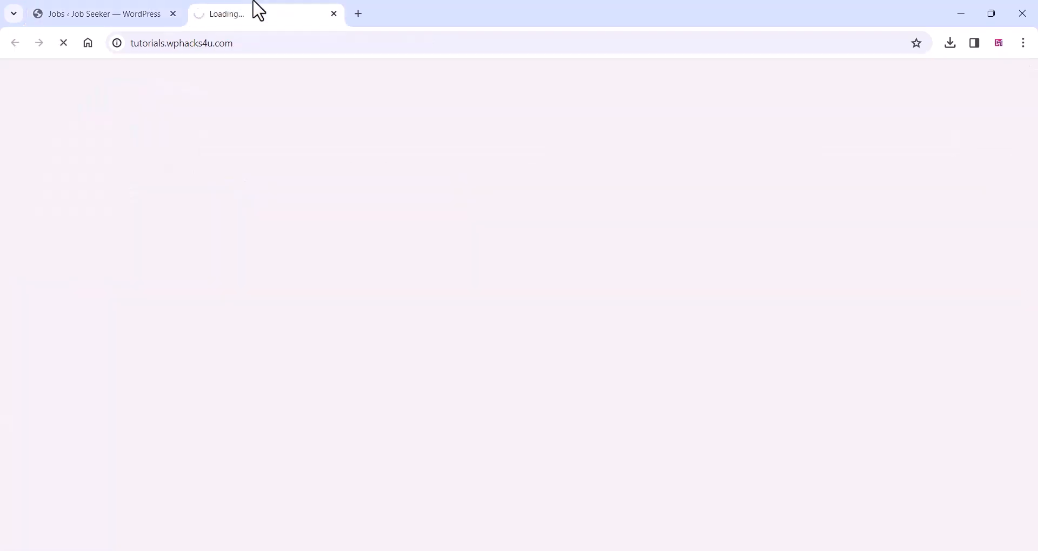